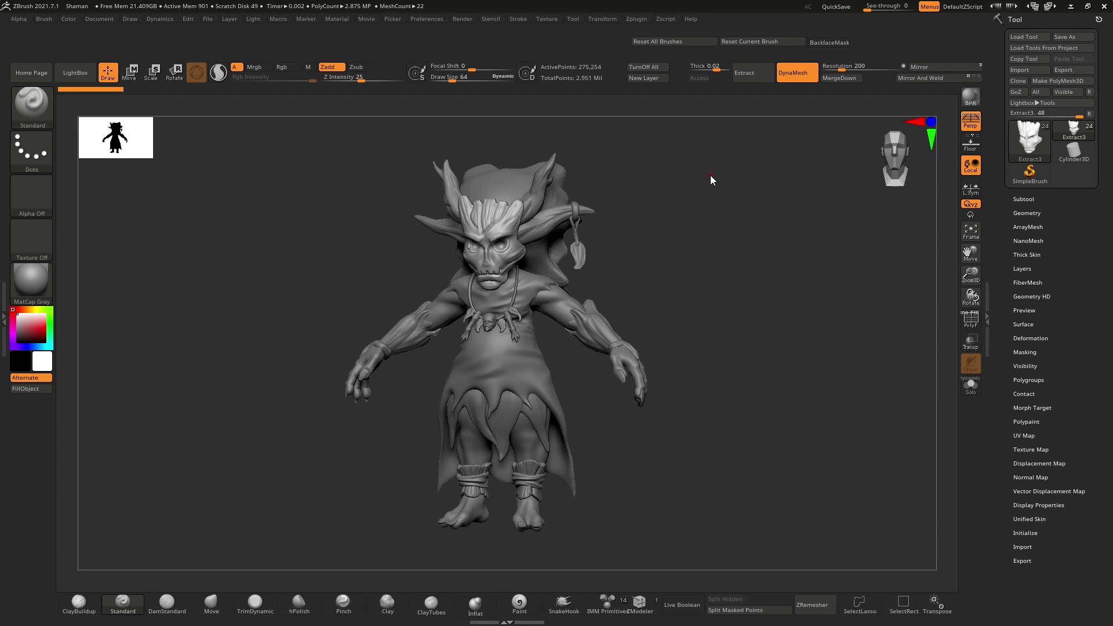
# Examine the shaman sculpt from the front and from both sides
pyautogui.moveTo(711, 177); pyautogui.dragTo(699, 181)
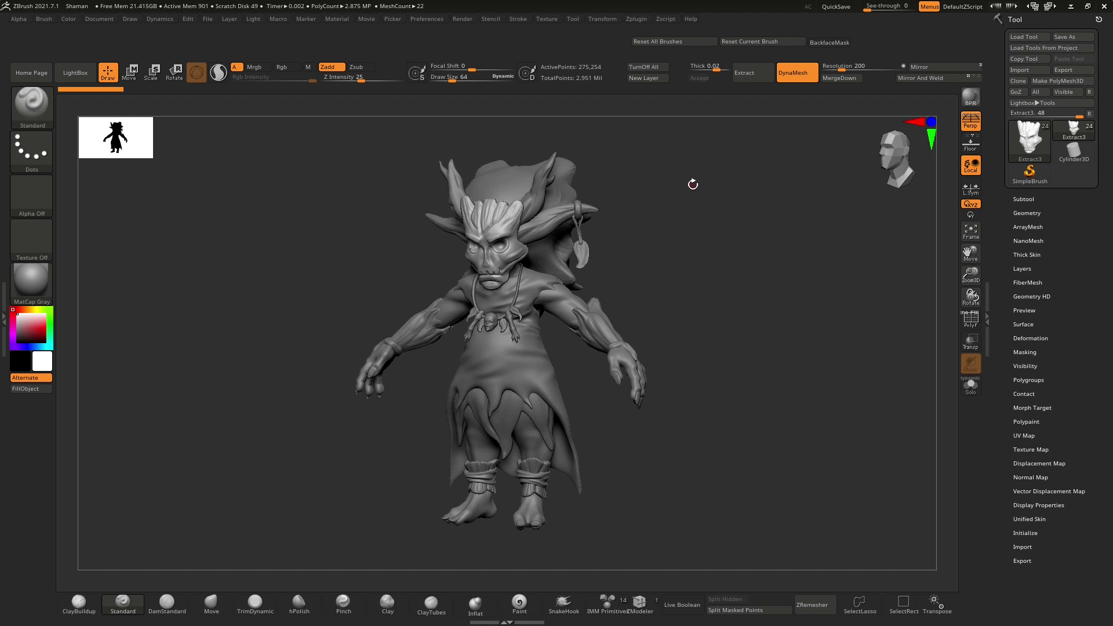
pyautogui.moveTo(691, 185); pyautogui.dragTo(705, 168)
pyautogui.rightClick(693, 187)
pyautogui.press('space')
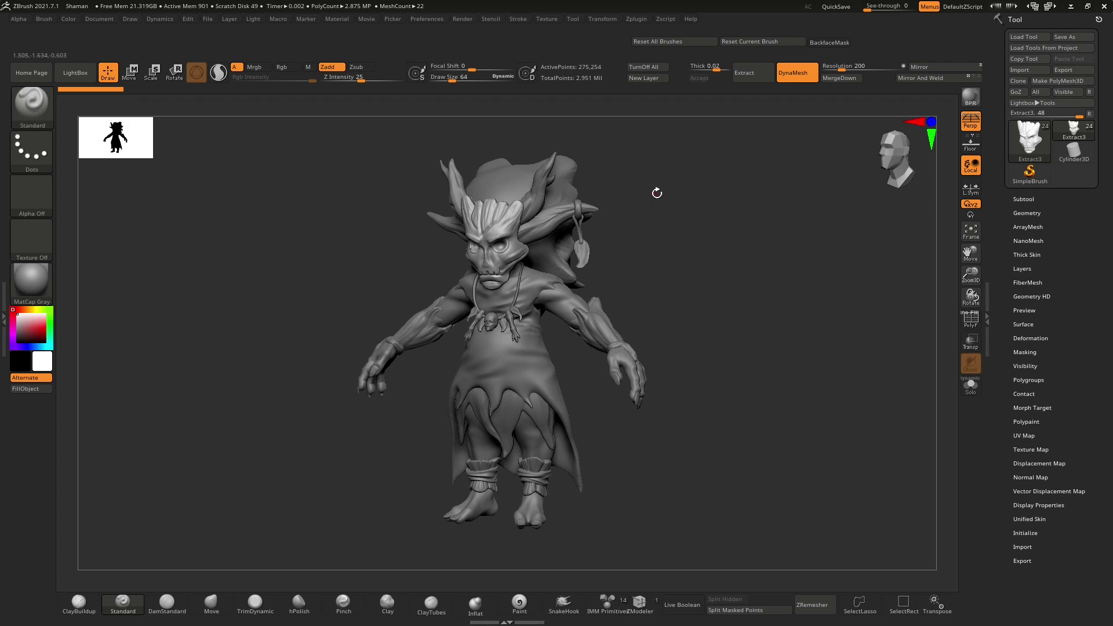
pyautogui.moveTo(618, 201); pyautogui.dragTo(651, 190)
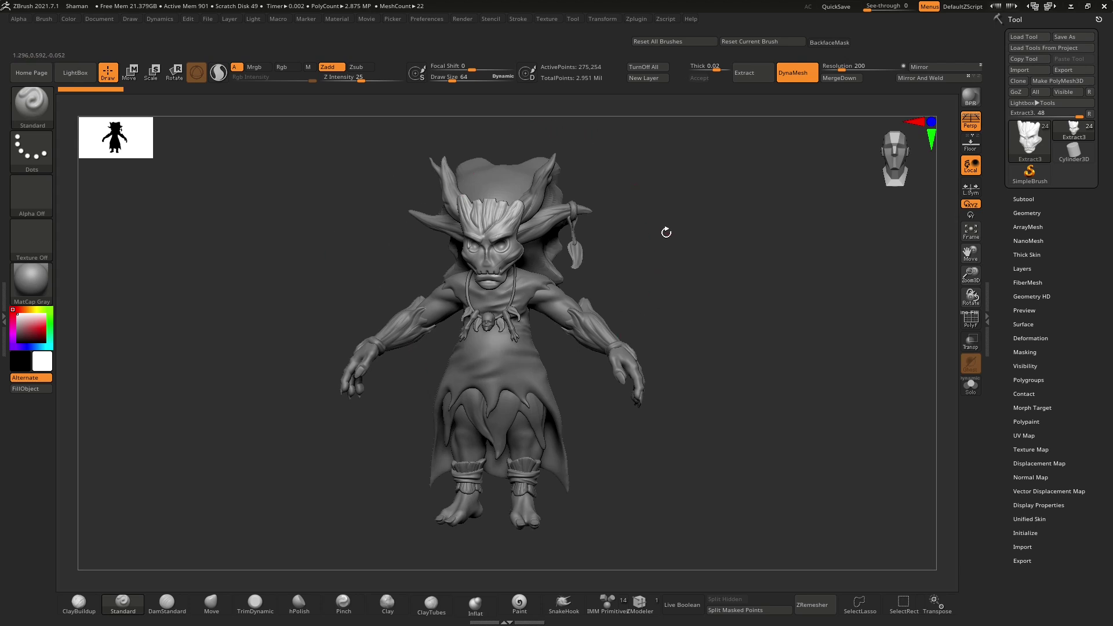
pyautogui.moveTo(664, 176); pyautogui.dragTo(492, 191)
pyautogui.press('space')
pyautogui.moveTo(644, 205); pyautogui.dragTo(637, 201)
pyautogui.click(880, 156)
pyautogui.moveTo(746, 206); pyautogui.dragTo(704, 214)
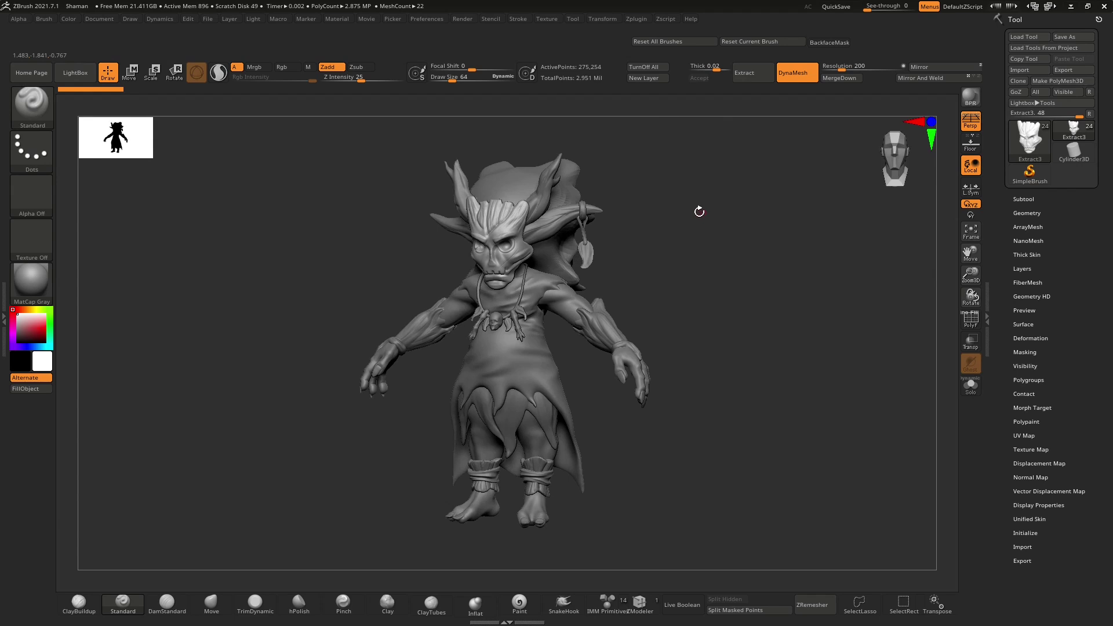
pyautogui.moveTo(656, 217); pyautogui.dragTo(706, 203)
pyautogui.rightClick(649, 218)
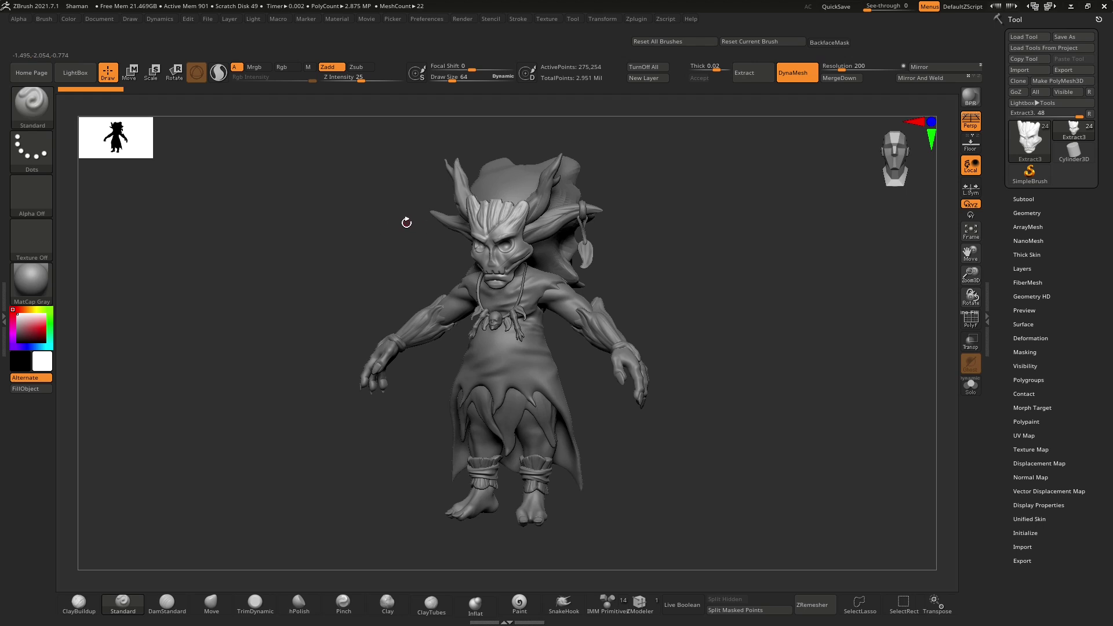
pyautogui.moveTo(406, 223); pyautogui.dragTo(648, 232)
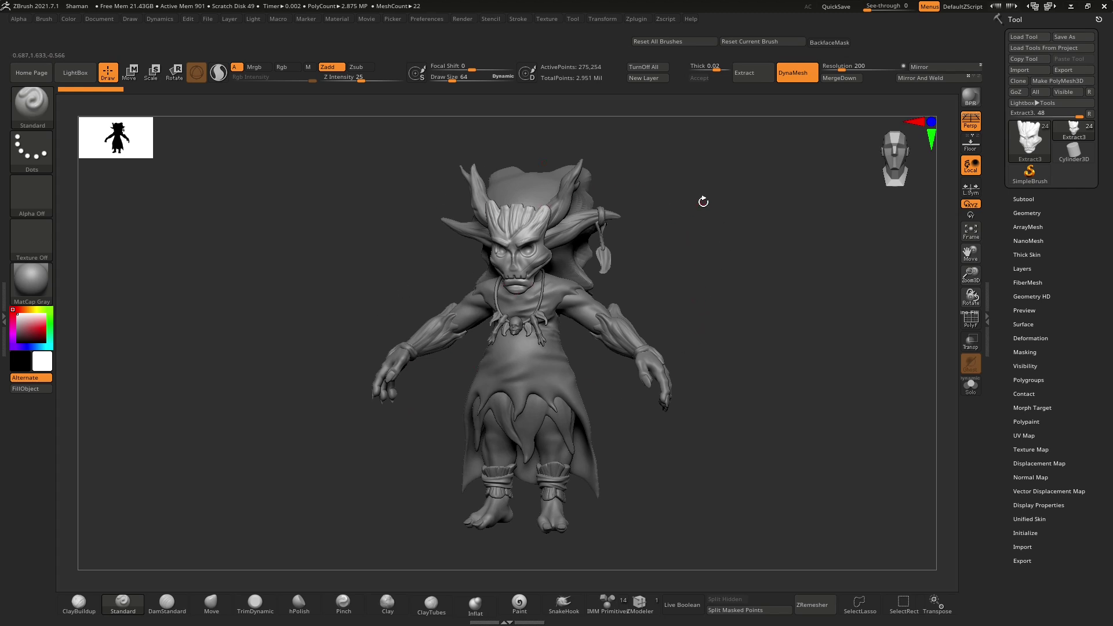
pyautogui.moveTo(702, 206); pyautogui.dragTo(643, 165)
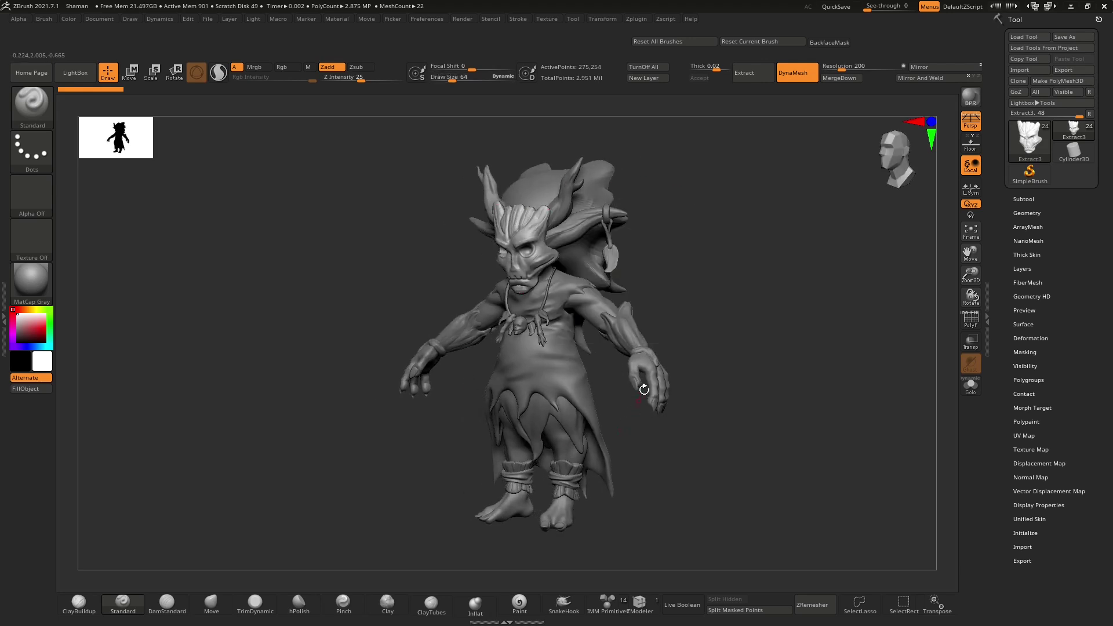
pyautogui.moveTo(689, 304); pyautogui.dragTo(663, 230)
# Switch to the Shaman Retopo file in Blender, exclude the Retopo collection and include the Shaman_high collection
pyautogui.hotkey('alt', 'Tab')
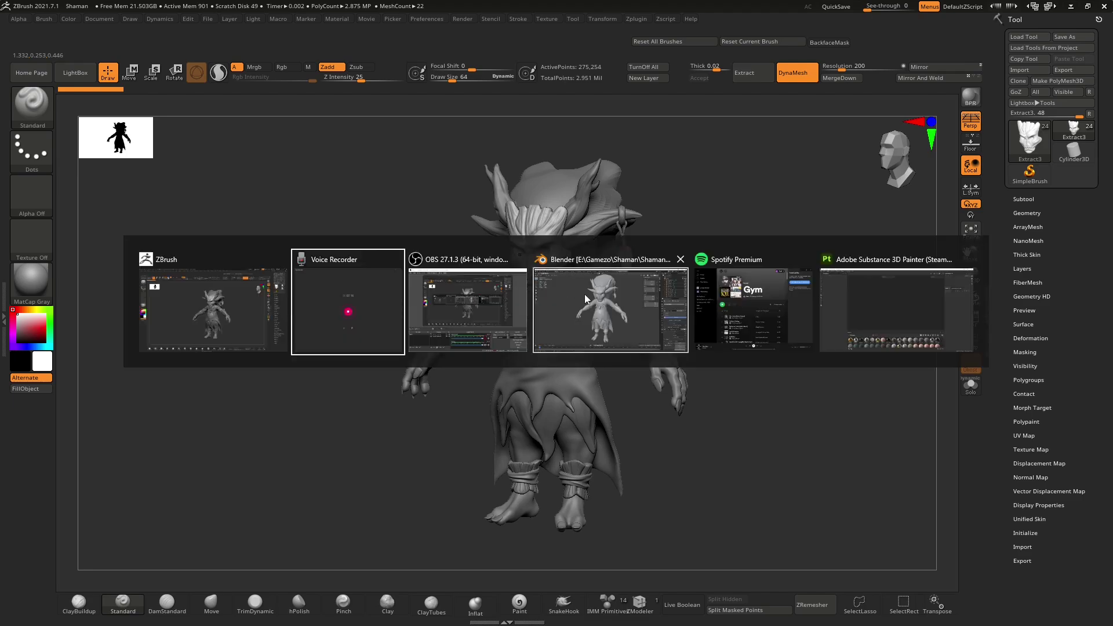
pyautogui.click(587, 298)
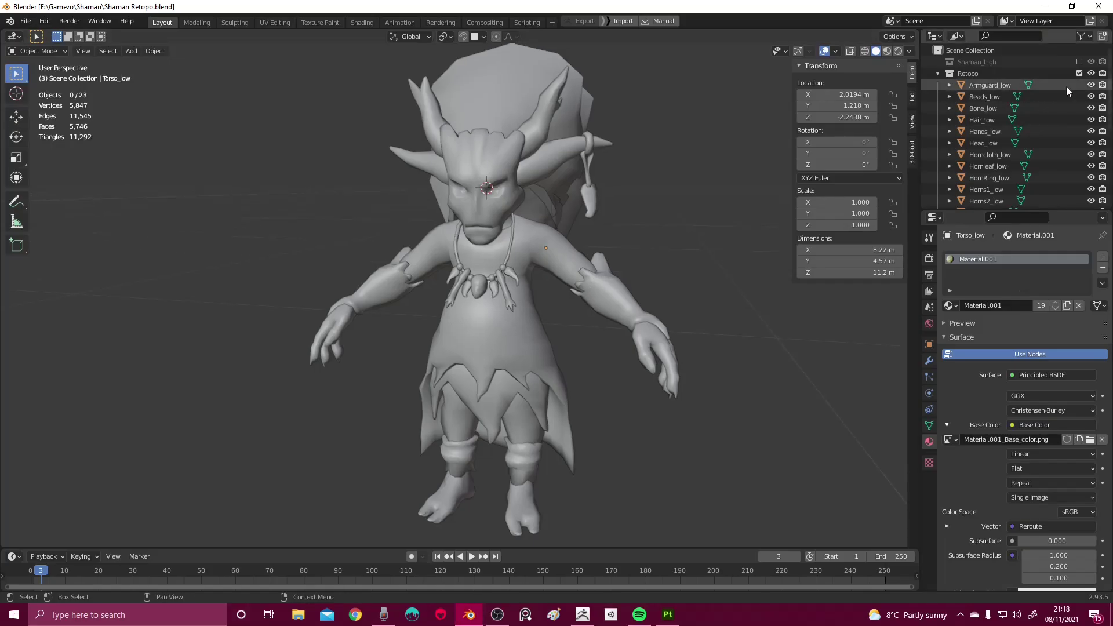
pyautogui.click(1073, 71)
pyautogui.click(1079, 73)
pyautogui.click(1080, 62)
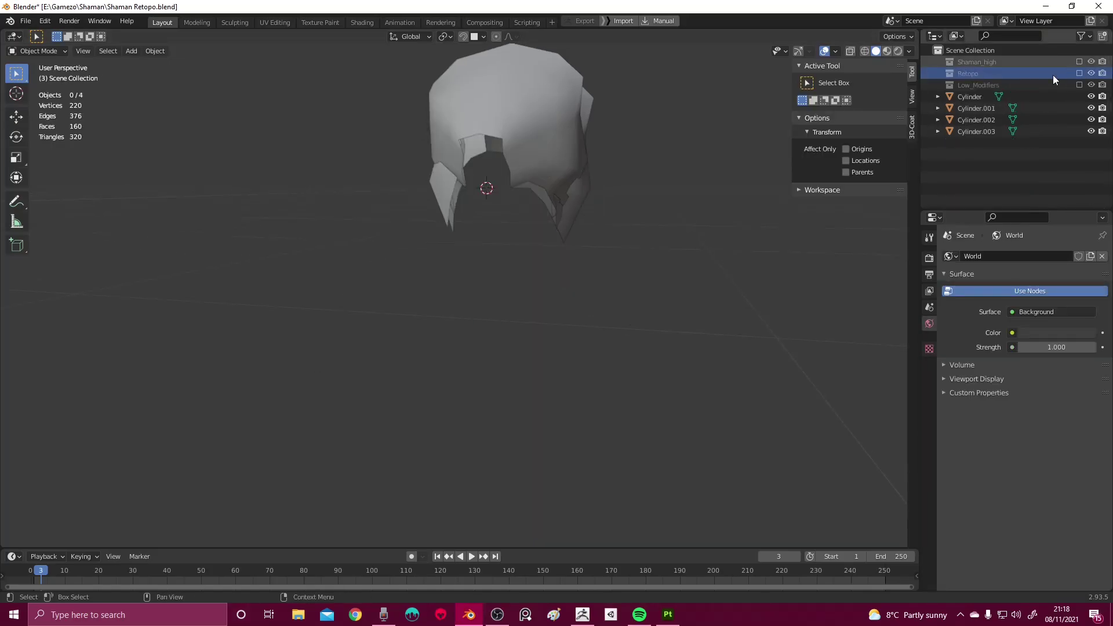
# Inspect the high-poly shaman and compare it with the Retopo collection temporarily overlaid on it
pyautogui.moveTo(546, 280)
pyautogui.mouseDown(button='middle')
pyautogui.moveTo(533, 274)
pyautogui.moveTo(590, 256)
pyautogui.moveTo(569, 260)
pyautogui.moveTo(575, 266)
pyautogui.mouseUp(button='middle')
pyautogui.rightClick(530, 250)
pyautogui.press('q')
pyautogui.moveTo(327, 252)
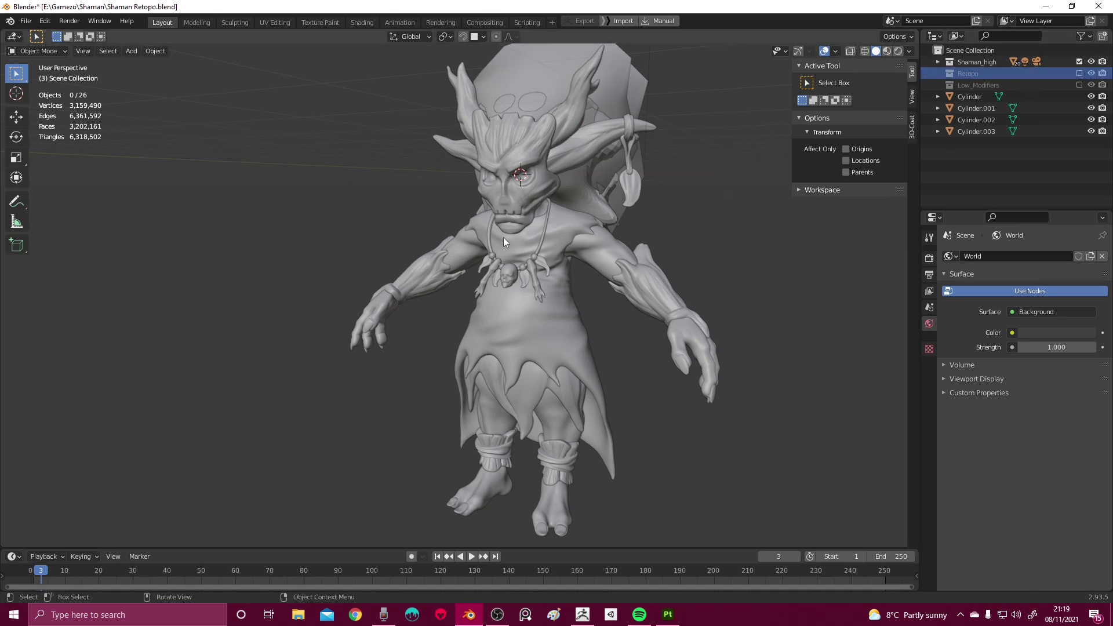
pyautogui.keyDown('shift'); pyautogui.moveTo(603, 191); pyautogui.dragTo(614, 198, button='middle'); pyautogui.keyUp('shift')
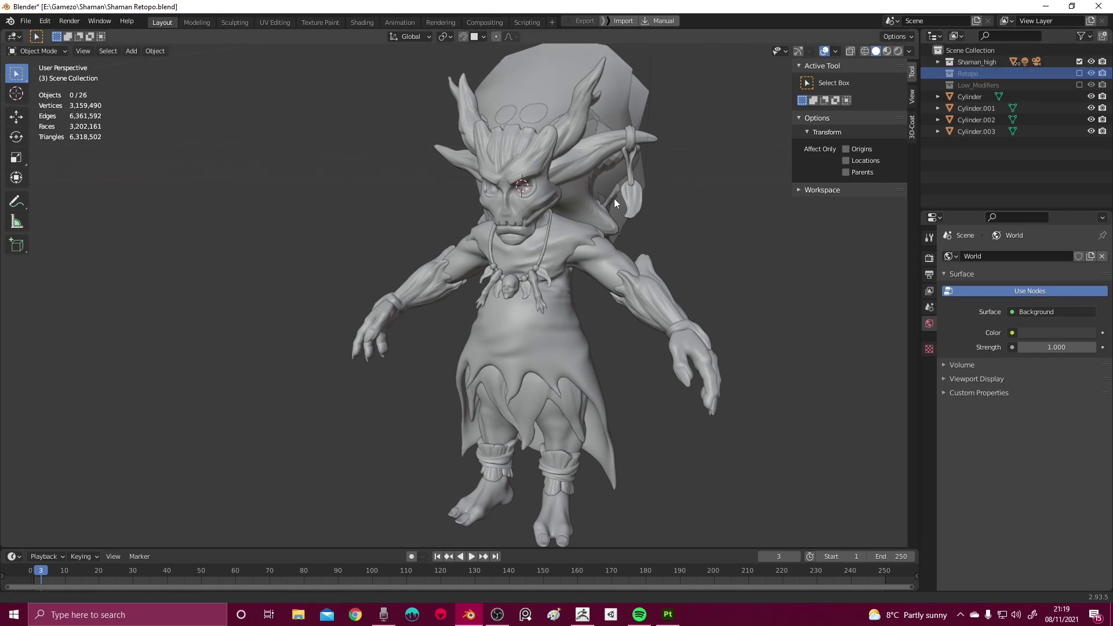
pyautogui.click(1078, 73)
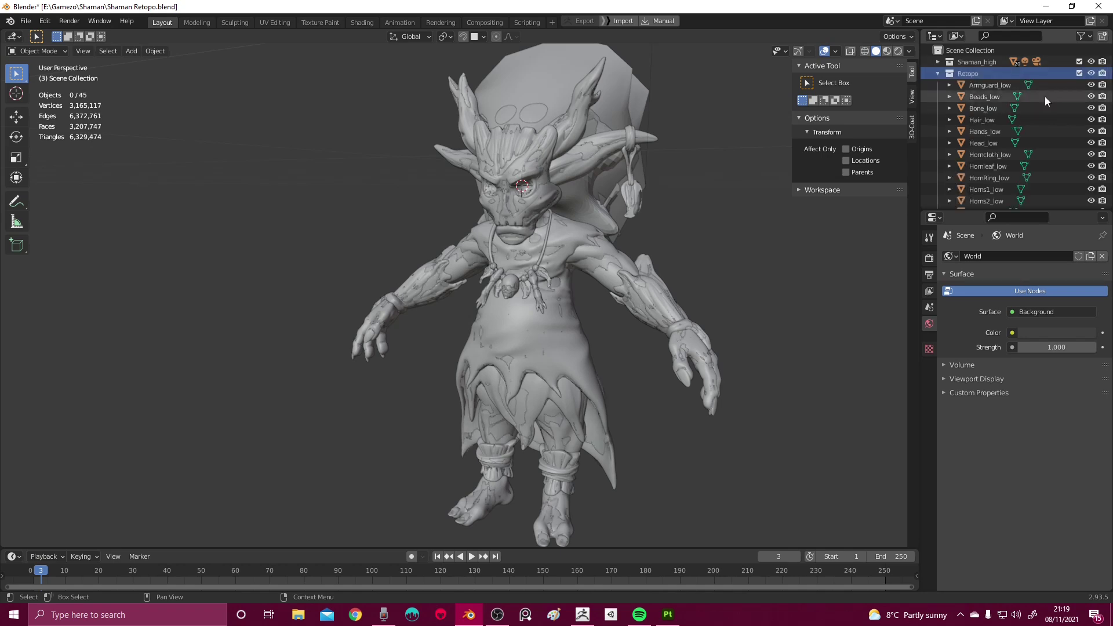
pyautogui.click(1079, 73)
# Add a plane mesh to the scene at the 3D cursor
pyautogui.scroll(4, 655, 210)
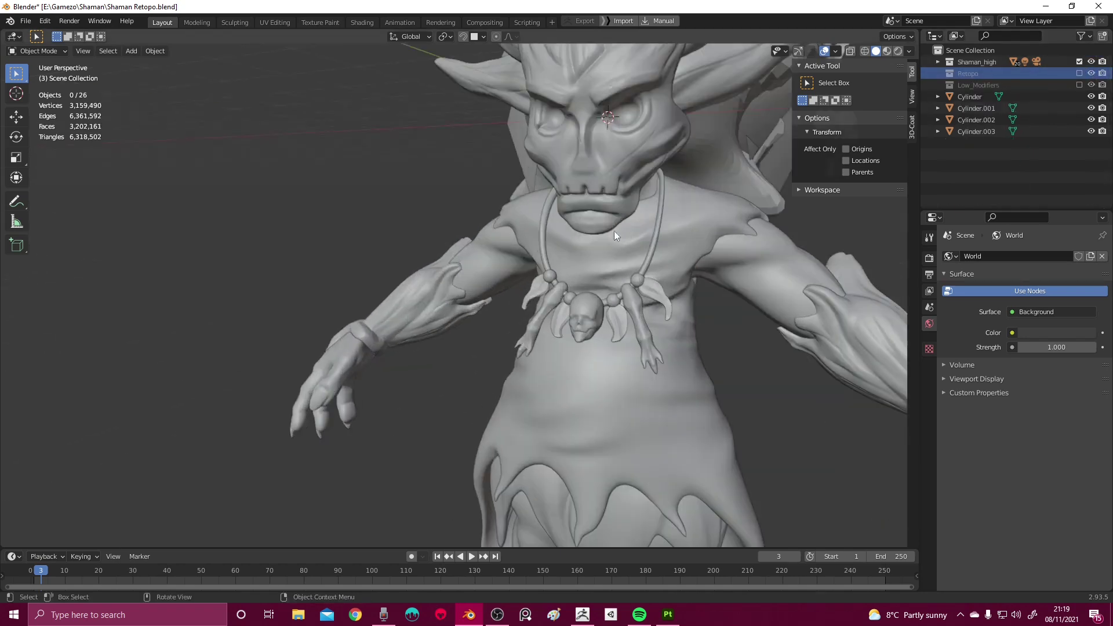
pyautogui.hotkey('shift', 'a')
pyautogui.moveTo(582, 232)
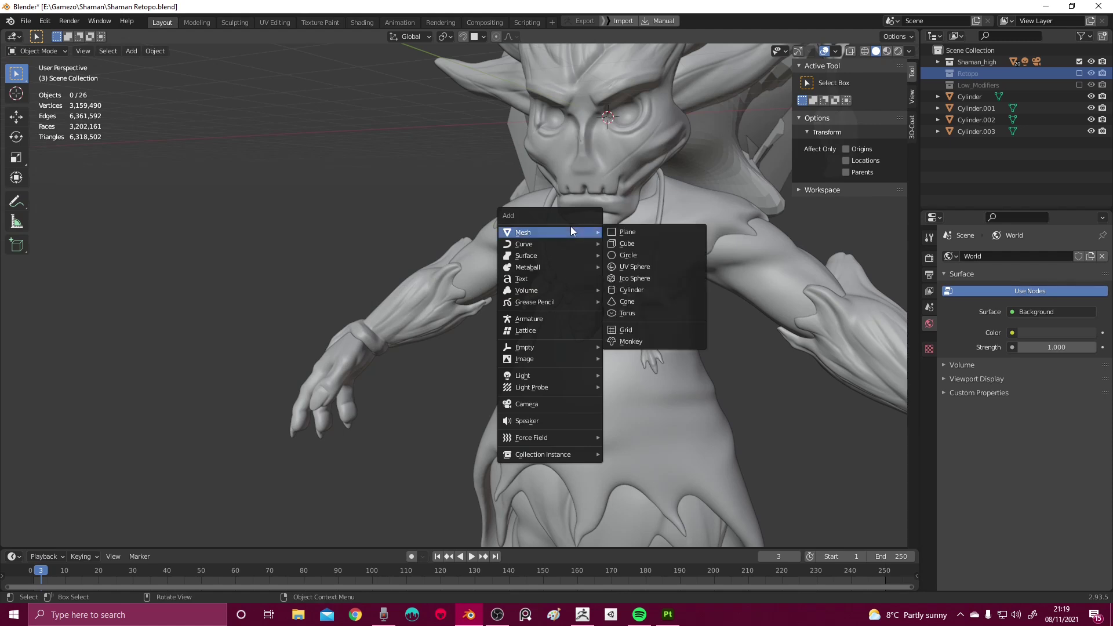
pyautogui.click(625, 228)
pyautogui.moveTo(625, 228); pyautogui.dragTo(514, 248, button='middle')
pyautogui.scroll(-3, 562, 237)
pyautogui.scroll(1, 560, 236)
pyautogui.press('Tab')
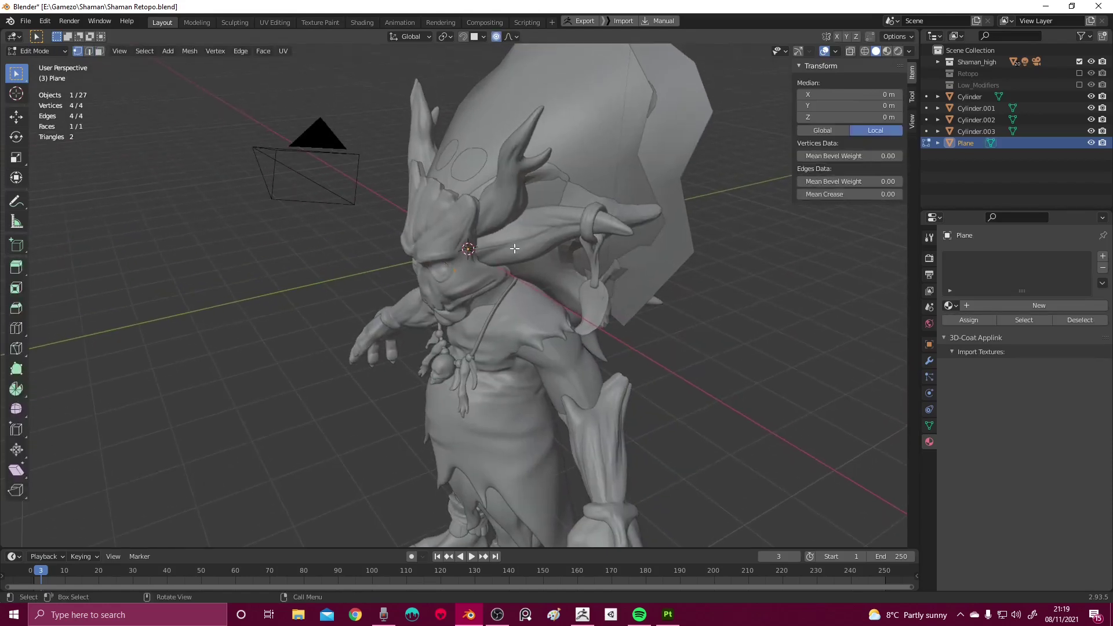
pyautogui.press('Tab')
# Move the plane about 4.2 m along the negative Y axis, in front of the shaman's face
pyautogui.press('g')
pyautogui.press('y')
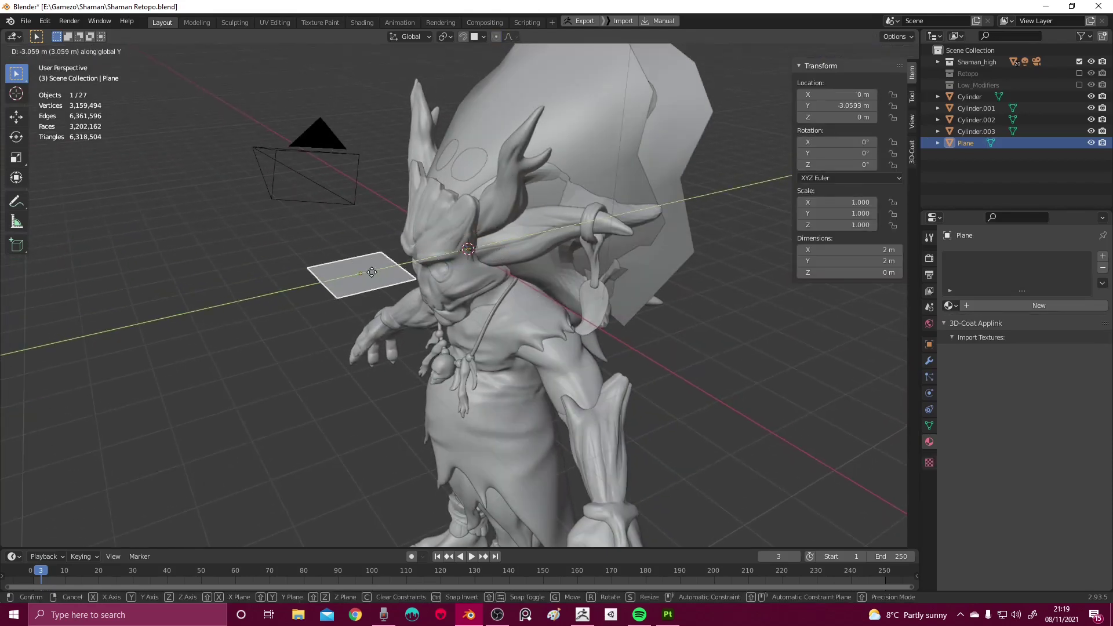
pyautogui.click(350, 271)
pyautogui.keyDown('shift'); pyautogui.moveTo(350, 270); pyautogui.dragTo(447, 249, button='middle'); pyautogui.keyUp('shift')
# Check that snapping uses Face, Closest and Project Individual Elements, and turn snapping on
pyautogui.moveTo(504, 130); pyautogui.dragTo(483, 187, button='middle')
pyautogui.scroll(3, 498, 154)
pyautogui.click(484, 37)
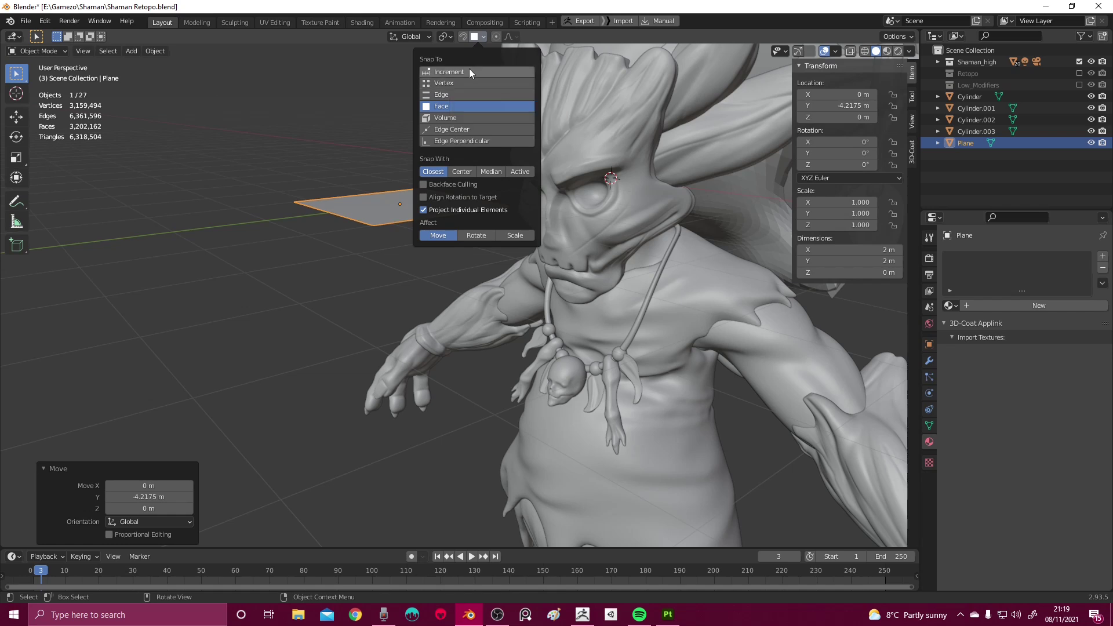
pyautogui.click(476, 36)
pyautogui.click(477, 36)
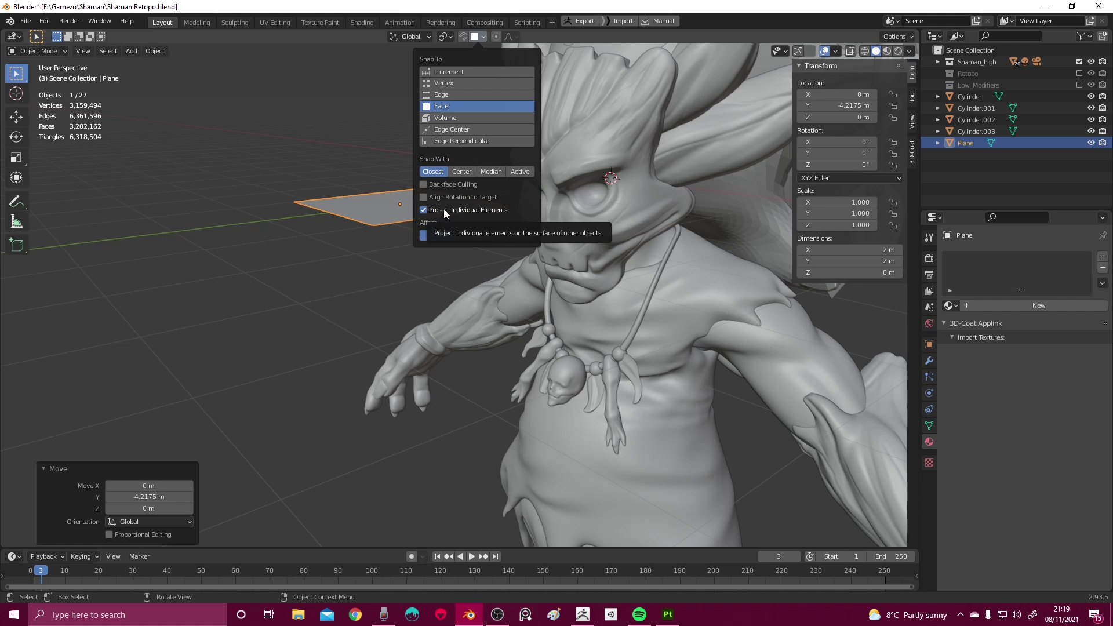
pyautogui.moveTo(607, 273); pyautogui.dragTo(449, 232, button='middle')
pyautogui.hotkey('shift', 'Tab')
# Merge the plane's four vertices into a single vertex and turn off proportional editing
pyautogui.press('Tab')
pyautogui.press('m')
pyautogui.click(360, 314)
pyautogui.click(451, 244)
pyautogui.hotkey('ctrl', 'z')
pyautogui.press('o')
# Move the single vertex to several spots on the shaman's mask, snapping it to the surface
pyautogui.press('g')
pyautogui.click(450, 191)
pyautogui.moveTo(451, 192); pyautogui.dragTo(563, 252, button='middle')
pyautogui.scroll(3, 461, 250)
pyautogui.press('g')
pyautogui.click(503, 213)
pyautogui.press('g')
pyautogui.click(607, 259)
pyautogui.press('g')
pyautogui.click(626, 247)
# Add a Shrinkwrap modifier to the plane object and display its modifier settings
pyautogui.press('Tab')
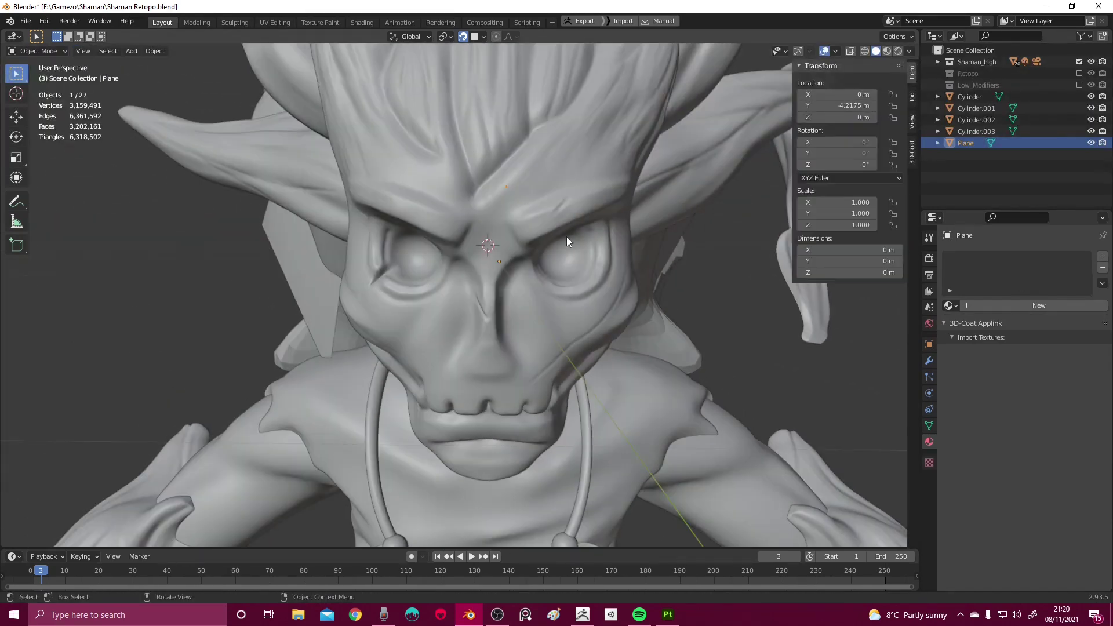
pyautogui.press('q')
pyautogui.click(537, 288)
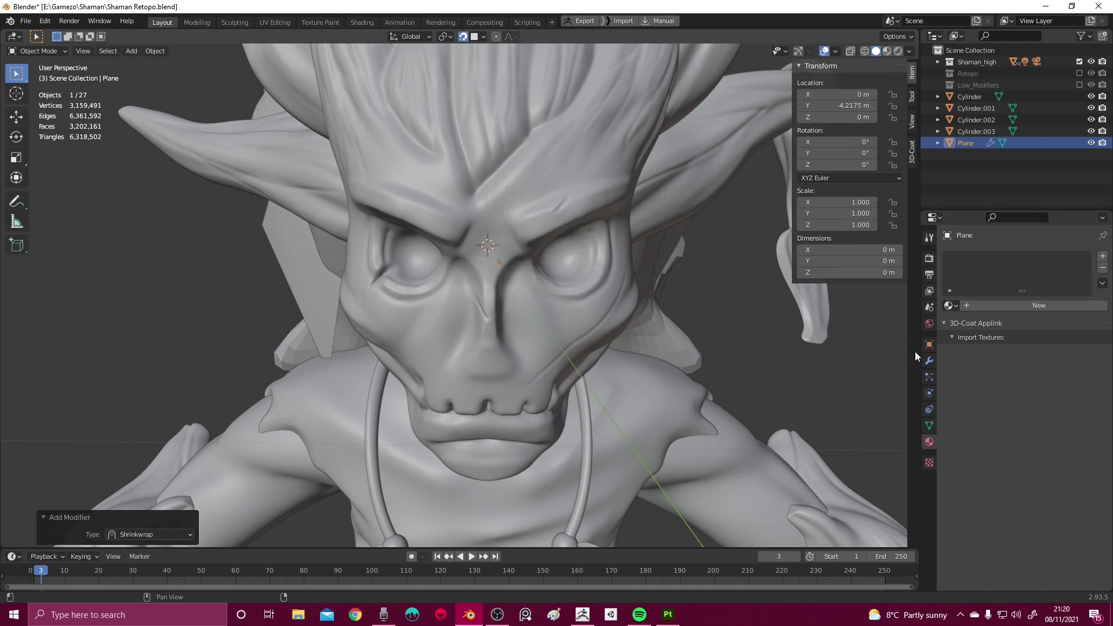
pyautogui.click(929, 360)
# Move the vertex along the Y axis to just in front of the mask's brow, with snapping off
pyautogui.moveTo(677, 302); pyautogui.dragTo(416, 253, button='middle')
pyautogui.press('Tab')
pyautogui.press('g')
pyautogui.press('y')
pyautogui.click(342, 255)
pyautogui.scroll(1, 394, 261)
pyautogui.press('g')
pyautogui.press('y')
pyautogui.click(394, 259)
pyautogui.press('Tab')
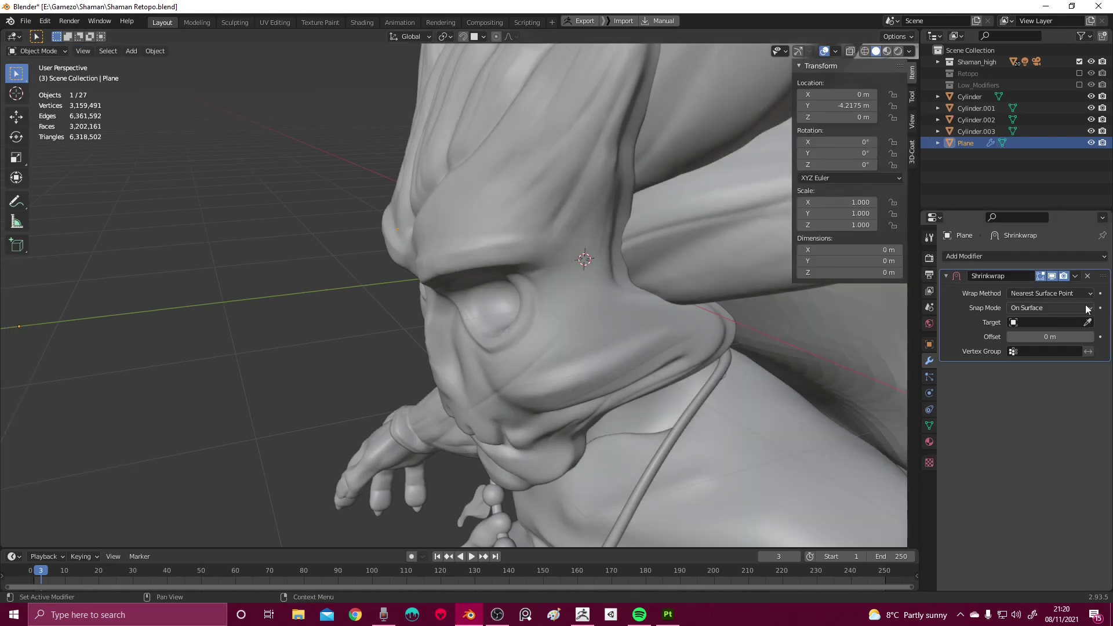
# Set the Shrinkwrap target to Mask_high and keep its snap mode at On Surface
pyautogui.moveTo(409, 251); pyautogui.dragTo(472, 240, button='middle')
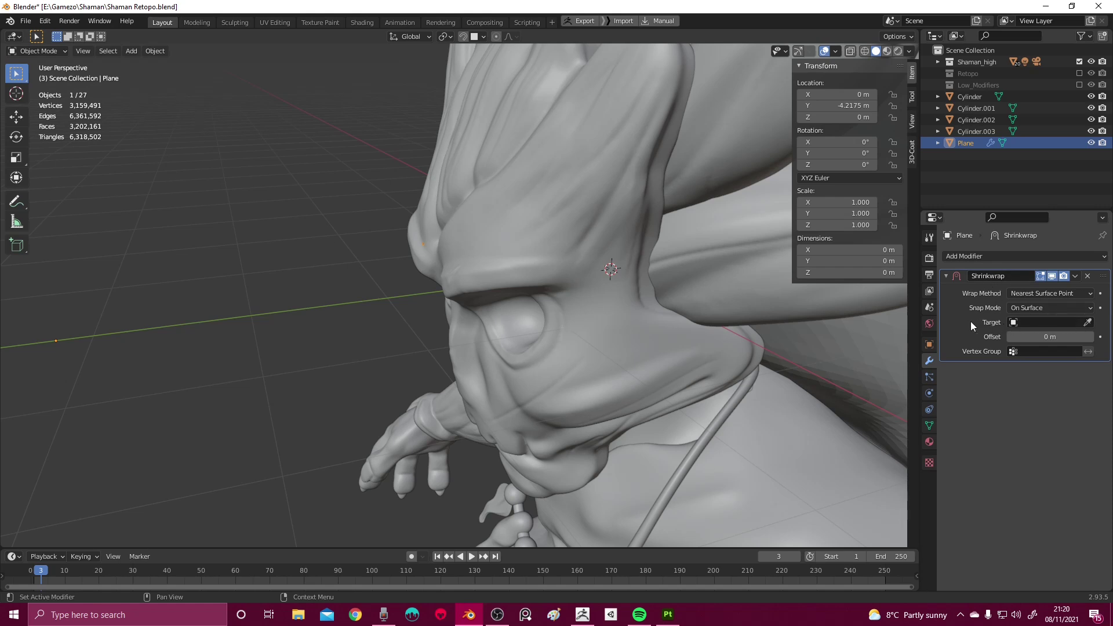
pyautogui.click(1088, 324)
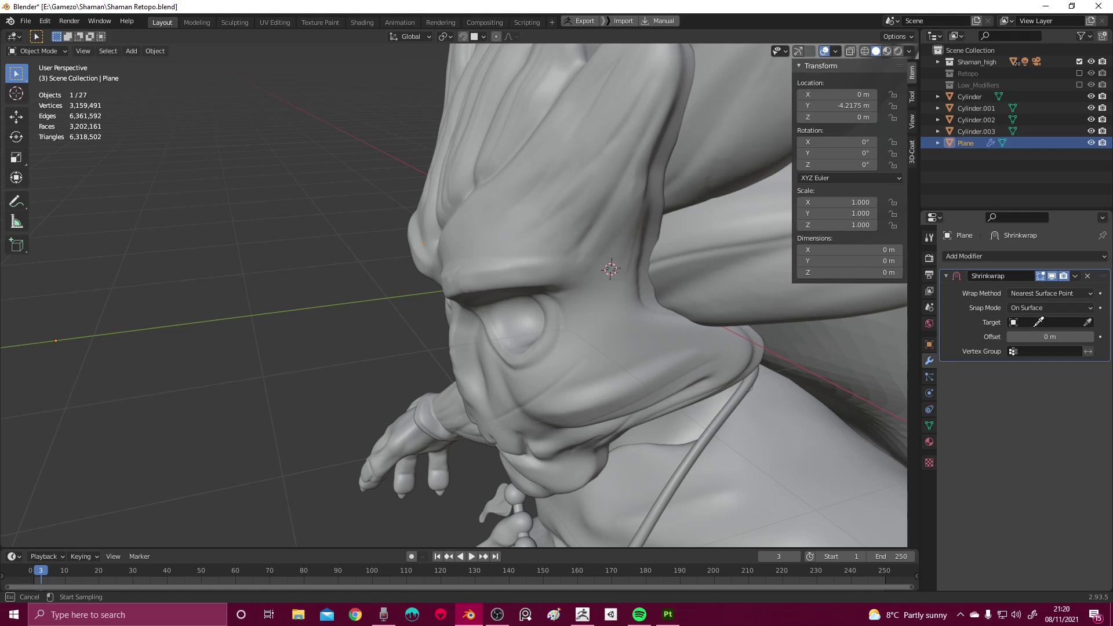
pyautogui.click(576, 236)
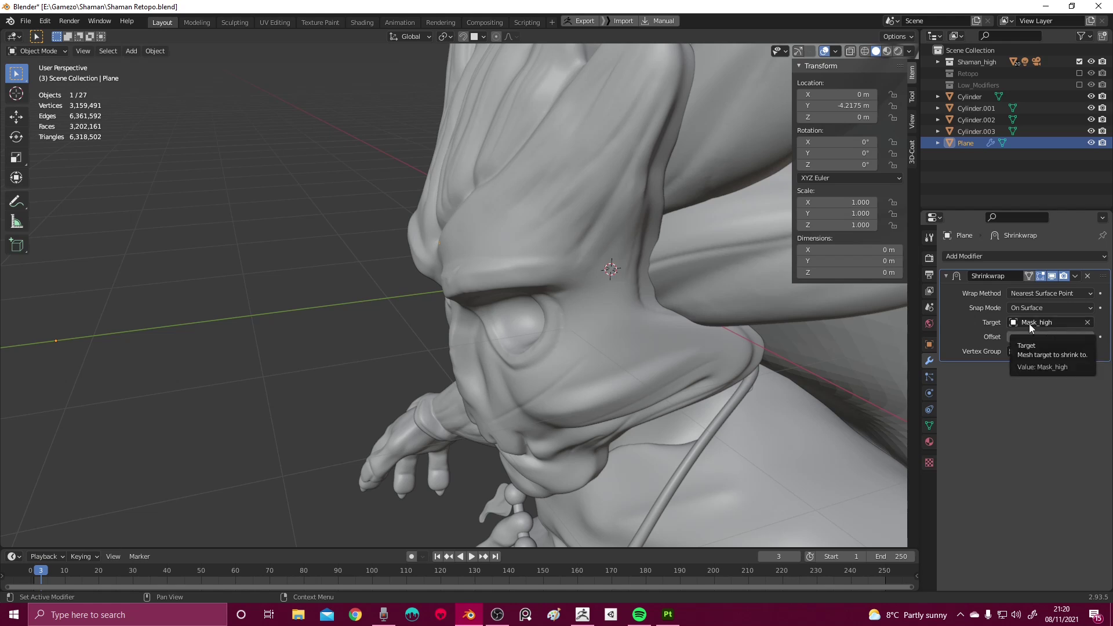
pyautogui.moveTo(586, 252)
pyautogui.mouseDown(button='middle')
pyautogui.moveTo(621, 258)
pyautogui.moveTo(667, 232)
pyautogui.mouseUp(button='middle')
pyautogui.click(1034, 308)
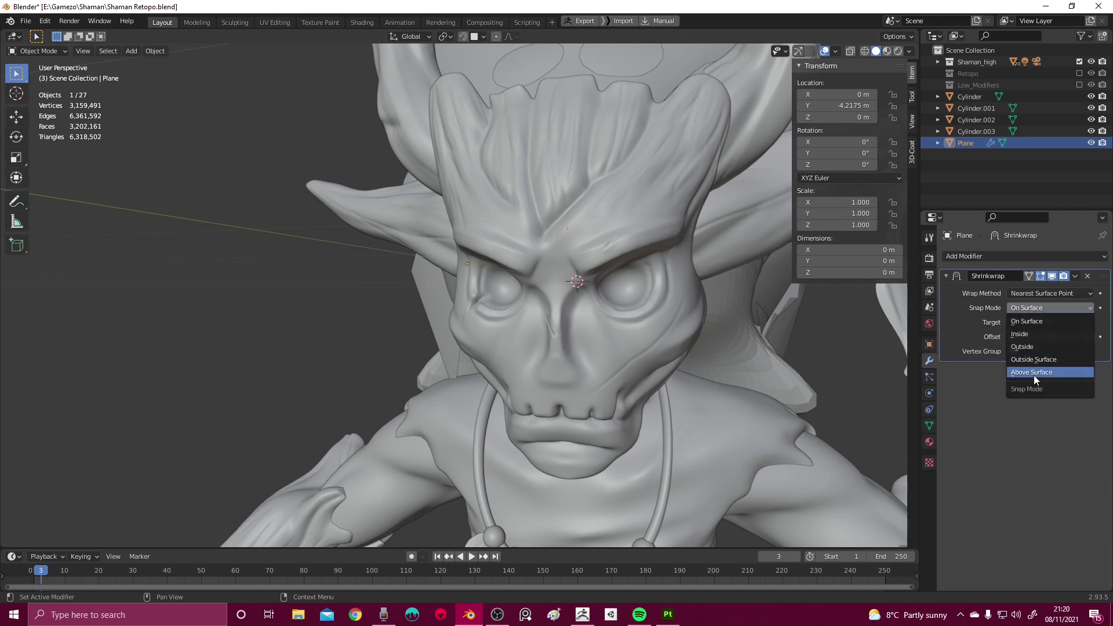
pyautogui.click(1025, 321)
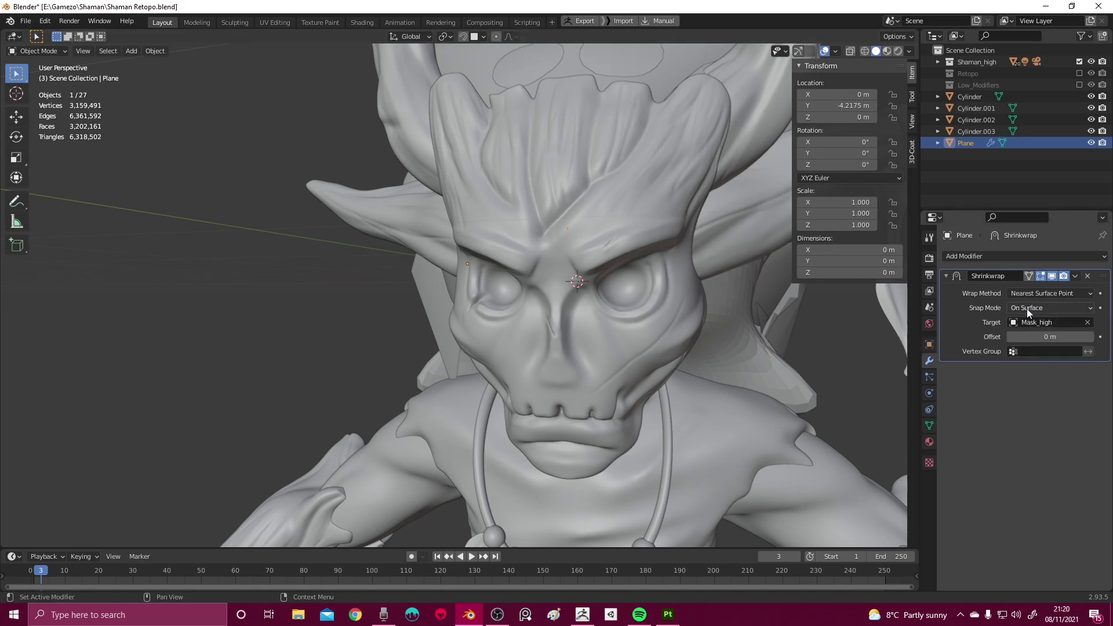
pyautogui.moveTo(598, 246); pyautogui.dragTo(470, 269, button='middle')
pyautogui.click(1030, 308)
# Compare the vertex's position relative to the mask surface in Edit Mode and Object Mode
pyautogui.press('Tab')
pyautogui.press('Tab')
pyautogui.keyDown('shift'); pyautogui.moveTo(463, 264); pyautogui.dragTo(516, 267, button='middle'); pyautogui.keyUp('shift')
pyautogui.press('Tab')
pyautogui.press('Tab')
pyautogui.press('Tab')
pyautogui.press('Tab')
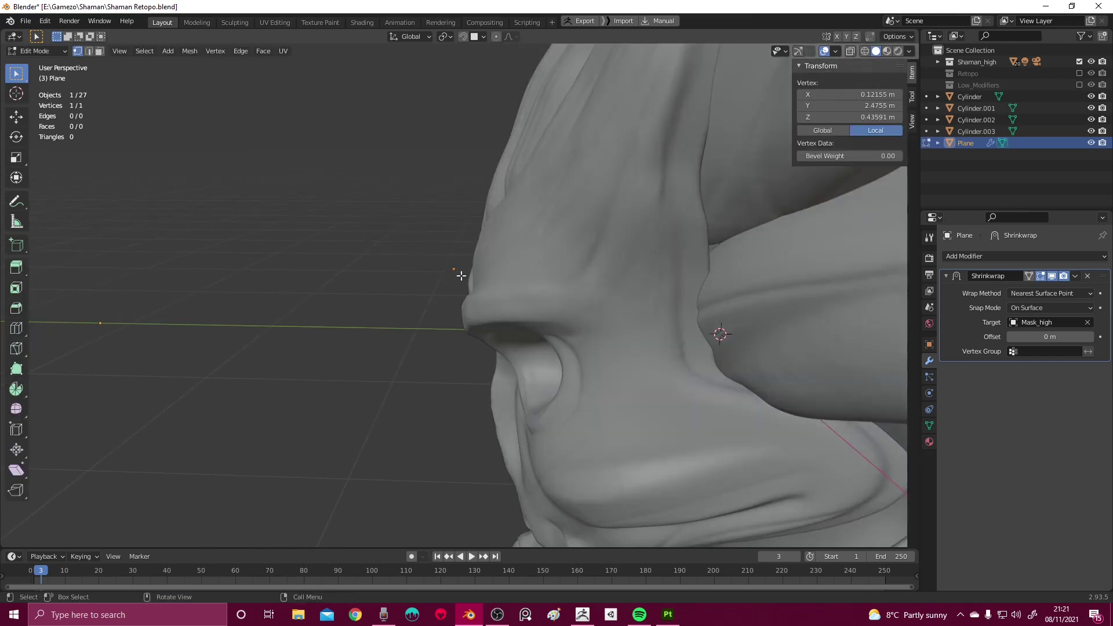
pyautogui.press('Tab')
pyautogui.moveTo(478, 273); pyautogui.dragTo(624, 244, button='middle')
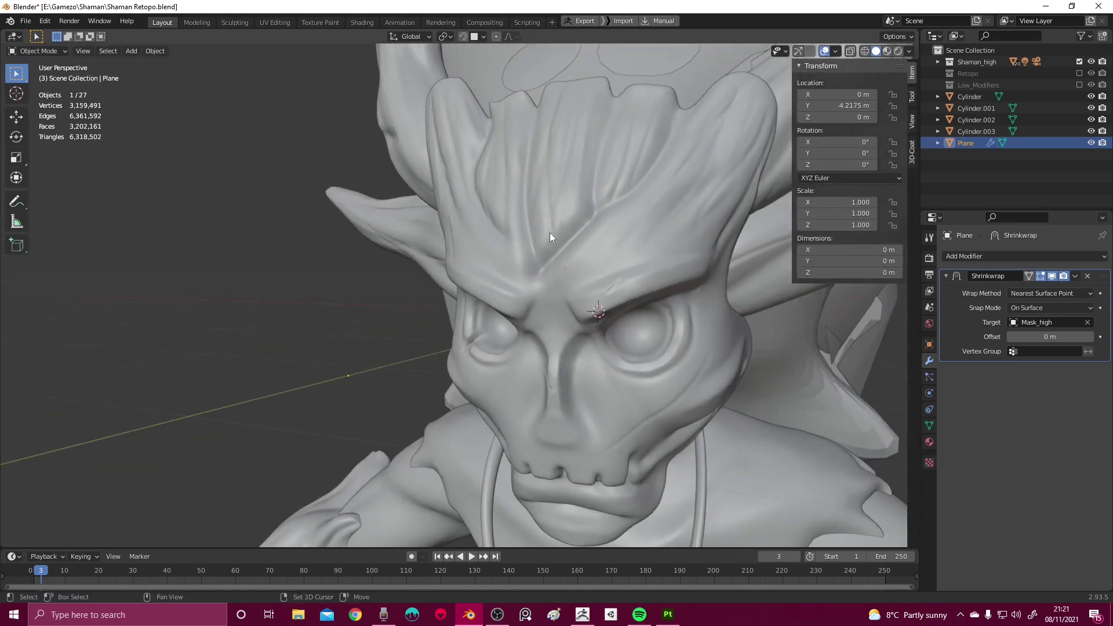
# Select the Horns1_high object and isolate it in local view
pyautogui.scroll(-5, 550, 232)
pyautogui.moveTo(471, 219); pyautogui.dragTo(504, 242, button='middle')
pyautogui.click(520, 213)
pyautogui.press('KP_Divide')
# Add a circle mesh with 8 vertices and a 1 m radius
pyautogui.hotkey('shift', 'a')
pyautogui.moveTo(503, 238)
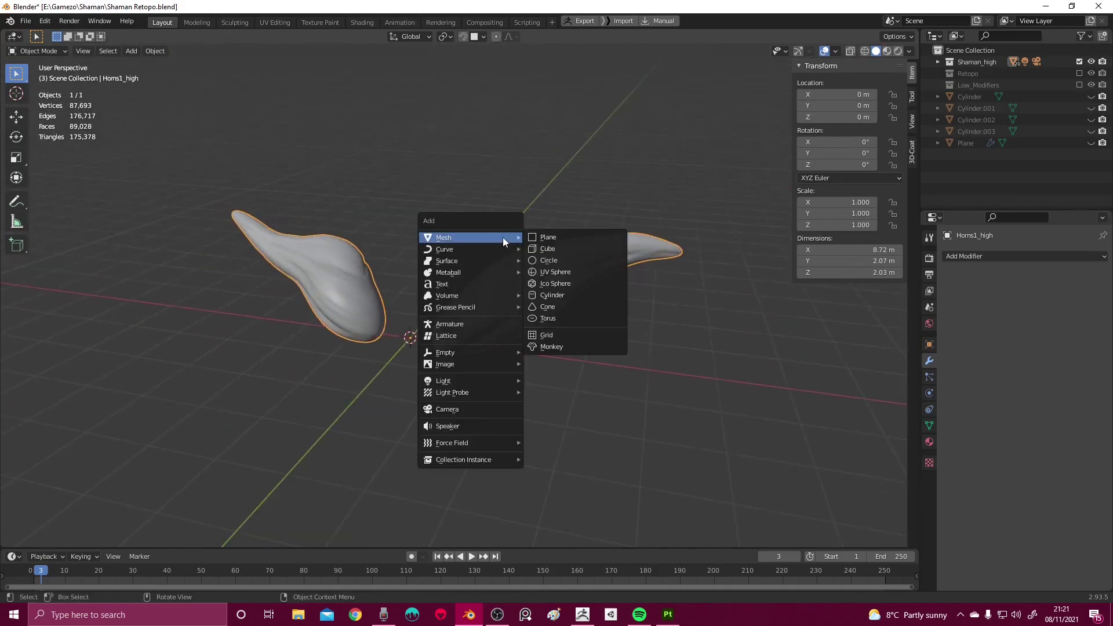
pyautogui.click(546, 261)
pyautogui.moveTo(546, 261); pyautogui.dragTo(487, 330, button='middle')
pyautogui.moveTo(370, 339); pyautogui.dragTo(464, 318, button='middle')
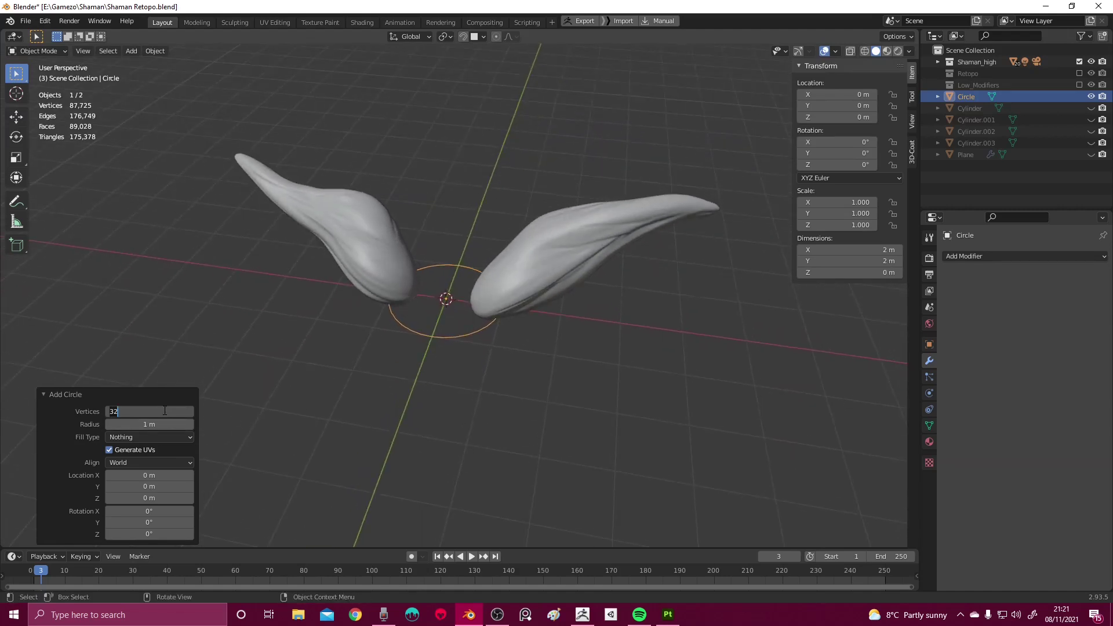
pyautogui.moveTo(396, 285); pyautogui.dragTo(437, 238, button='middle')
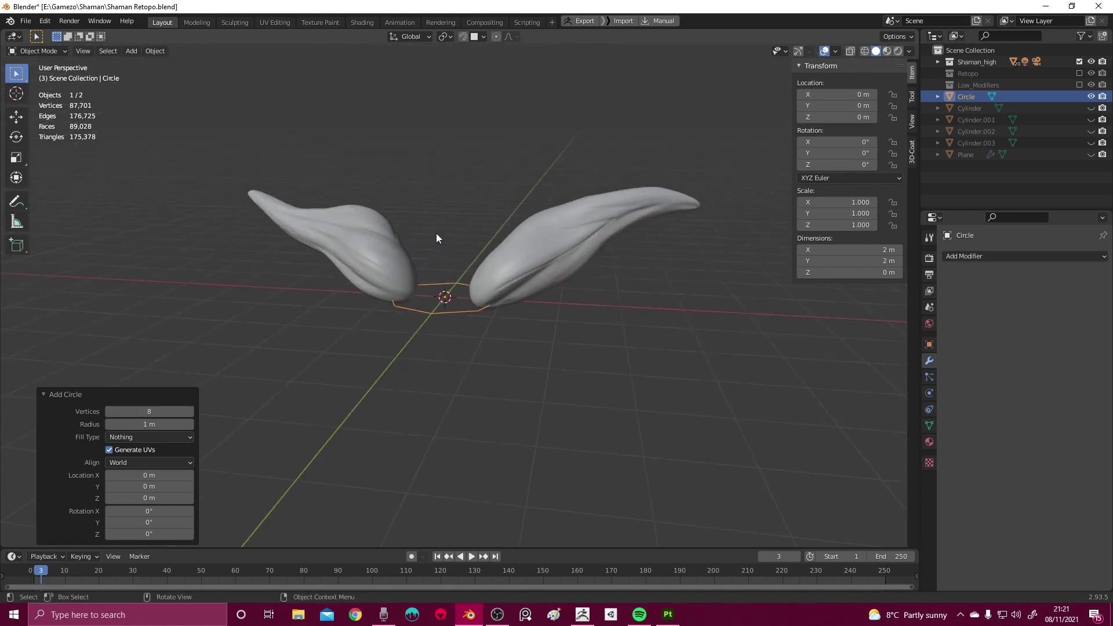
# Rotate and move the circle in front view so it sits across the base of the horn on the positive X side
pyautogui.press('KP_1')
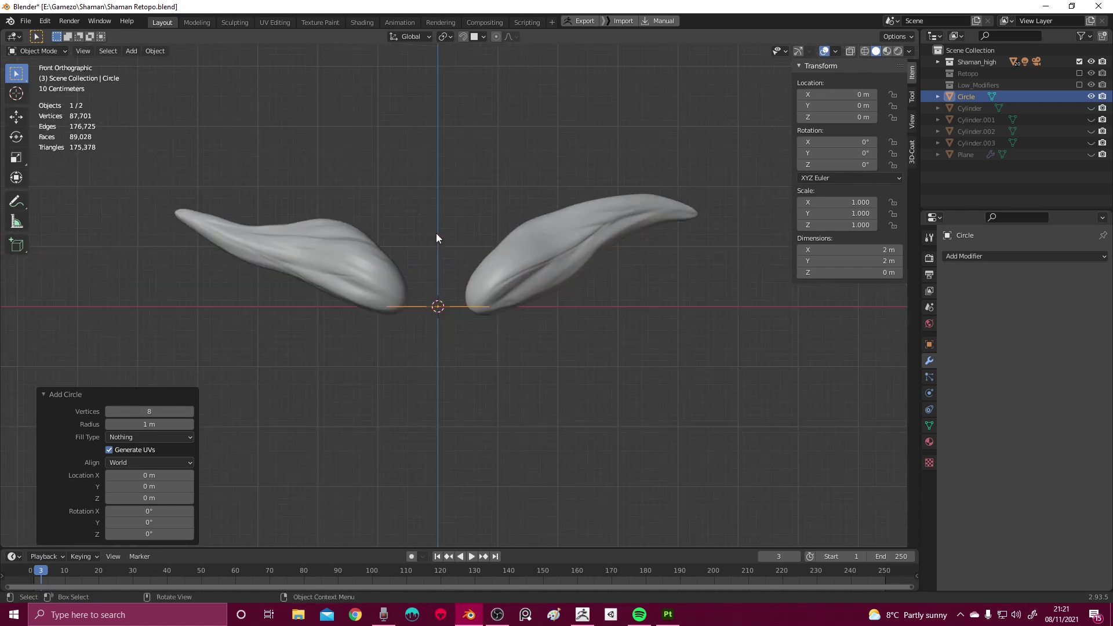
pyautogui.press('r')
pyautogui.click(531, 366)
pyautogui.press('g')
pyautogui.click(531, 357)
pyautogui.moveTo(531, 358); pyautogui.dragTo(573, 374, button='middle')
pyautogui.press('KP_1')
pyautogui.press('r')
pyautogui.click(571, 341)
pyautogui.press('g')
pyautogui.click(569, 346)
# Scale the circle and reposition it around the base of the horn
pyautogui.moveTo(569, 346); pyautogui.dragTo(534, 323, button='middle')
pyautogui.press('s')
pyautogui.click(598, 339)
pyautogui.press('g')
pyautogui.click(597, 336)
# Extrude the circle's eight vertices outward along the horn in two segments
pyautogui.press('KP_1')
pyautogui.press('Tab')
pyautogui.press('KP_1')
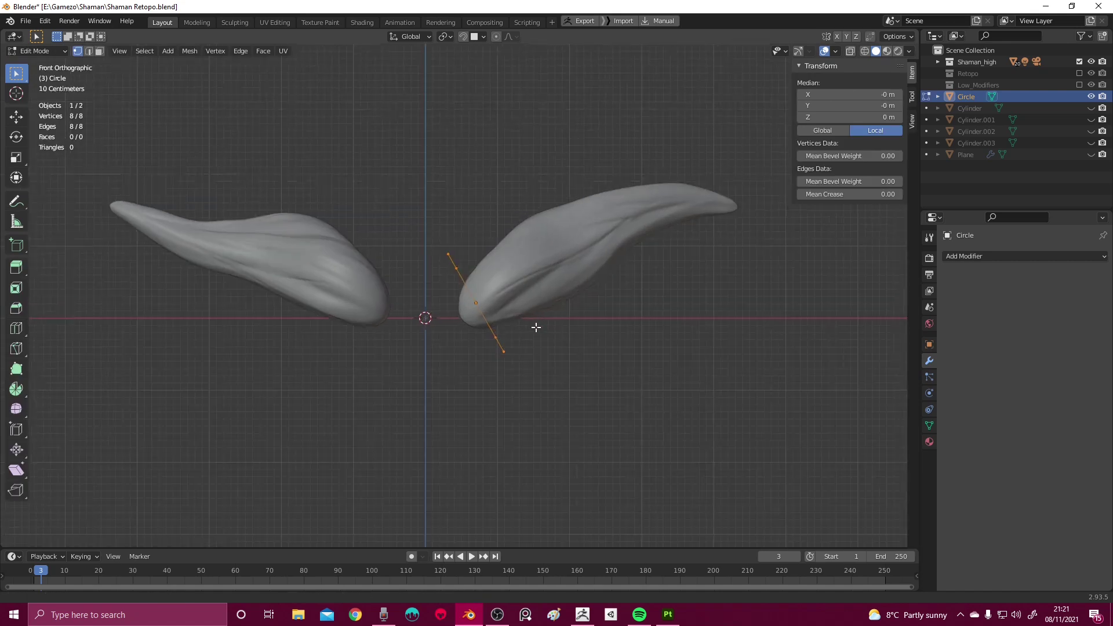
pyautogui.press('e')
pyautogui.click(612, 321)
pyautogui.press('g')
pyautogui.click(667, 325)
# Rotate and move the middle vertex loop of the extruded circle so it follows the horn's direction near its base
pyautogui.moveTo(666, 326); pyautogui.dragTo(507, 356, button='middle')
pyautogui.keyDown('alt'); pyautogui.click(488, 286); pyautogui.keyUp('alt')
pyautogui.moveTo(487, 286); pyautogui.dragTo(510, 319, button='middle')
pyautogui.press('r')
pyautogui.click(592, 349)
pyautogui.press('g')
pyautogui.click(603, 350)
pyautogui.press('r')
pyautogui.click(561, 330)
pyautogui.press('g')
pyautogui.click(554, 330)
pyautogui.press('r')
pyautogui.click(563, 331)
pyautogui.press('g')
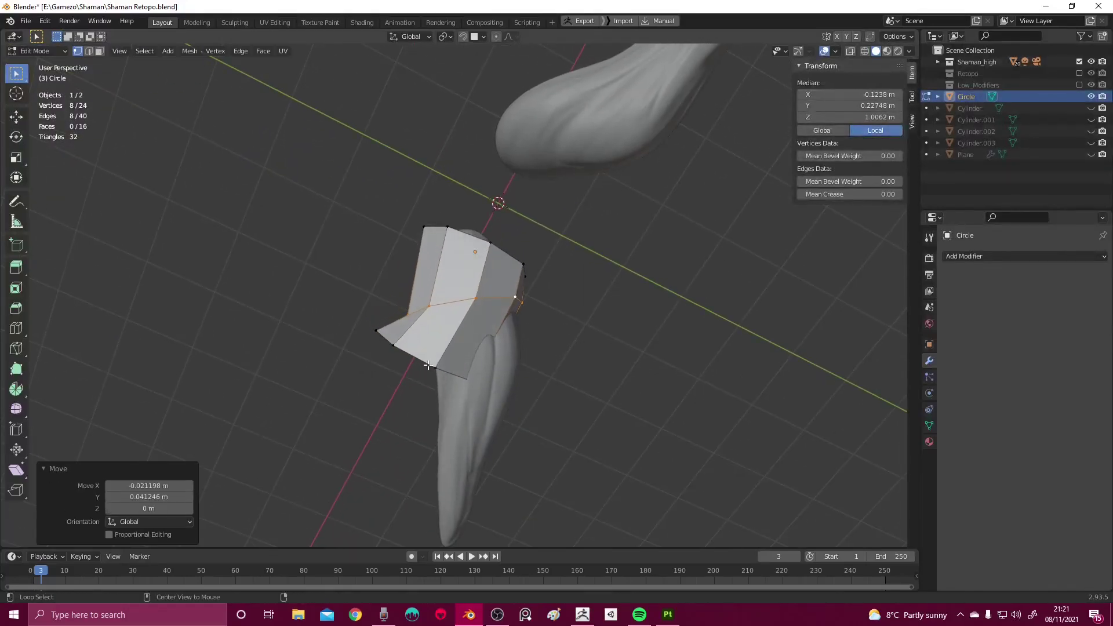
# Move, rotate and scale the outer end loop so it sits squarely around the horn
pyautogui.press('g')
pyautogui.click(582, 373)
pyautogui.press('r')
pyautogui.click(608, 368)
pyautogui.press('g')
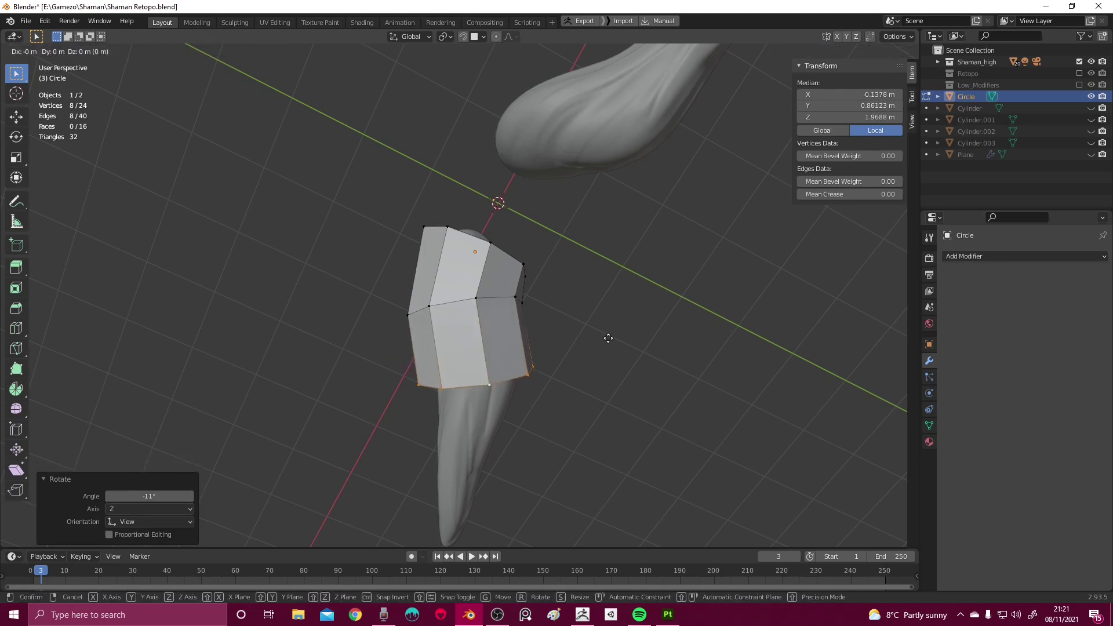
pyautogui.click(608, 338)
pyautogui.moveTo(612, 335); pyautogui.dragTo(568, 237, button='middle')
pyautogui.press('s')
pyautogui.click(590, 333)
# Extrude a third segment along the horn, rotate its end loop about 5° and scale it to fit
pyautogui.press('e')
pyautogui.click(615, 198)
pyautogui.moveTo(615, 198); pyautogui.dragTo(574, 223, button='middle')
pyautogui.press('r')
pyautogui.click(597, 246)
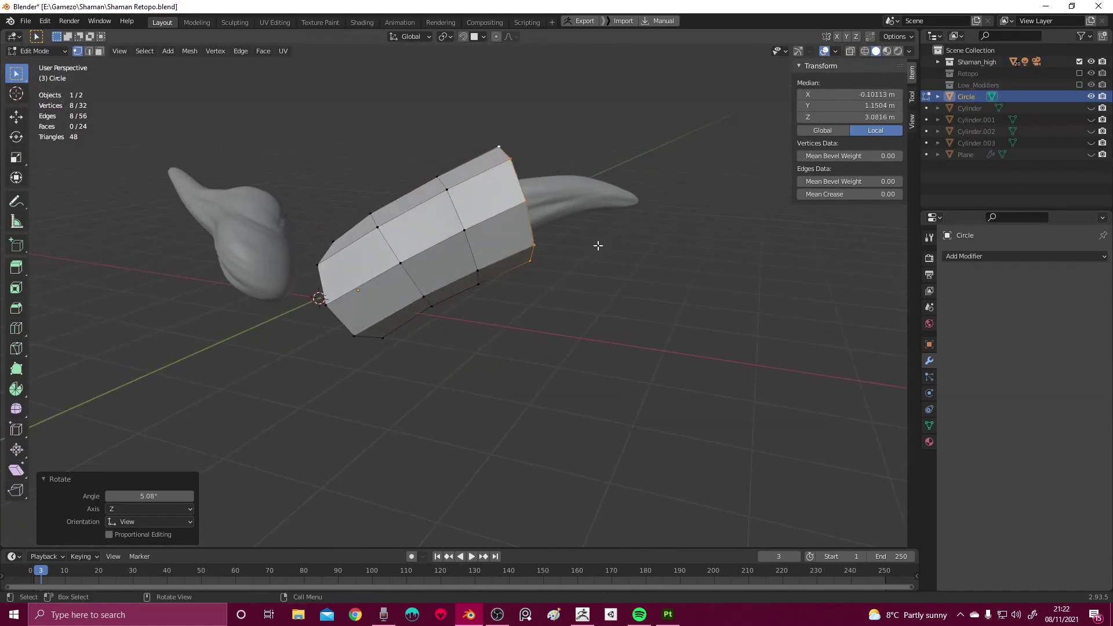
pyautogui.press('s')
pyautogui.click(581, 240)
# Extend the mesh to a fifth segment toward the horn's tip and move the end loop into line with it
pyautogui.press('g')
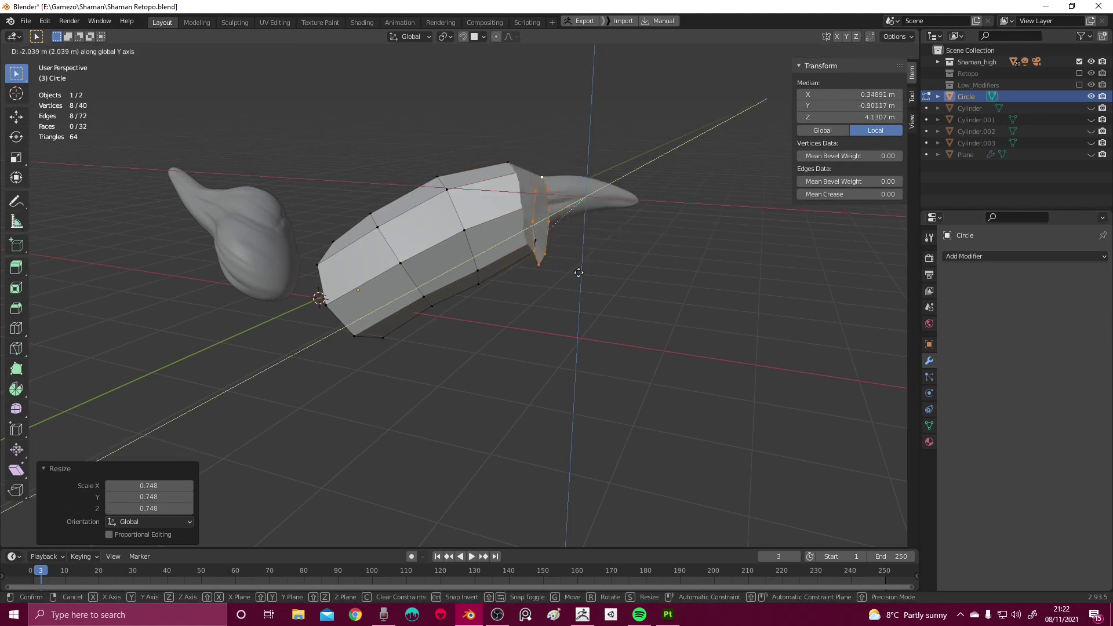
pyautogui.click(614, 246)
pyautogui.moveTo(614, 246); pyautogui.dragTo(525, 366, button='middle')
pyautogui.press('g')
pyautogui.click(577, 395)
pyautogui.press('r')
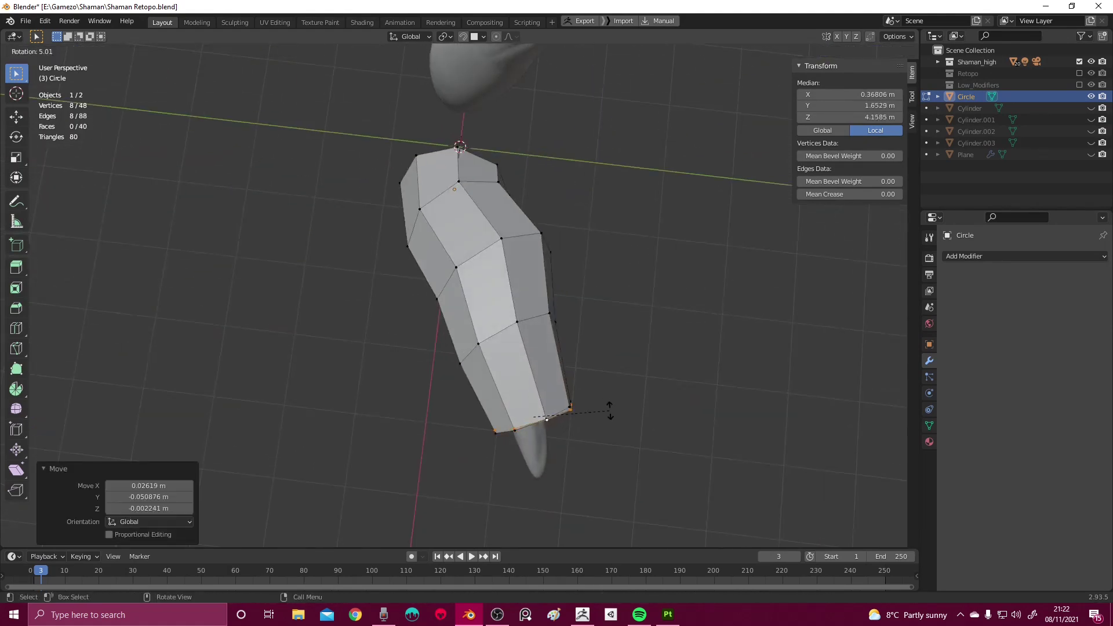
pyautogui.click(609, 410)
pyautogui.hotkey('ctrl', 'z')
# Extrude the end loop to the horn's tip, merge its vertices and return to Object Mode
pyautogui.keyDown('shift'); pyautogui.moveTo(607, 411); pyautogui.dragTo(580, 313, button='middle'); pyautogui.keyUp('shift')
pyautogui.press('e')
pyautogui.click(593, 403)
pyautogui.press('m')
pyautogui.click(593, 403)
pyautogui.moveTo(581, 373); pyautogui.dragTo(649, 255, button='middle')
pyautogui.hotkey('shift', 'Tab')
pyautogui.hotkey('shift', 'Tab')
pyautogui.keyDown('shift'); pyautogui.moveTo(487, 272); pyautogui.dragTo(604, 284, button='middle'); pyautogui.keyUp('shift')
pyautogui.press('Tab')
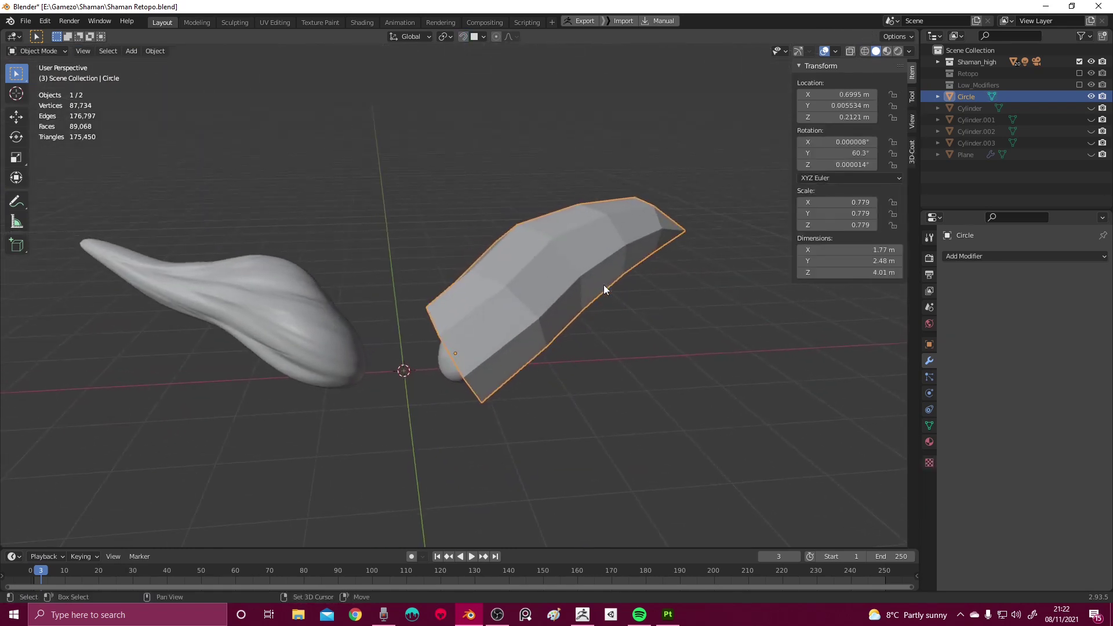
# Add a Shrinkwrap modifier to the circle mesh with Horns1_high as its target
pyautogui.click(996, 256)
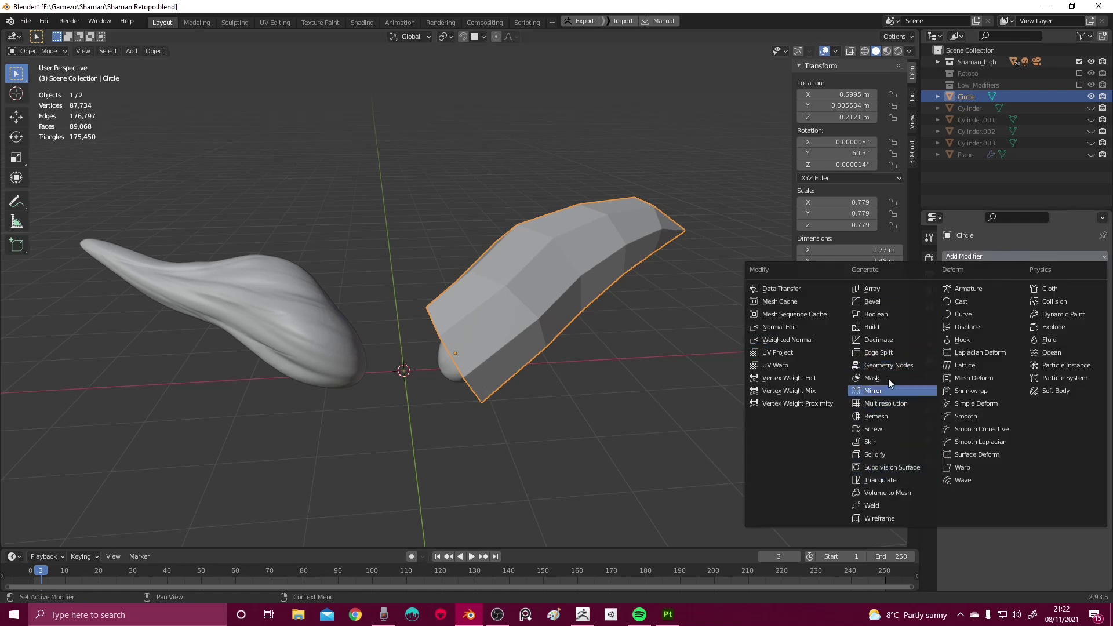
pyautogui.click(971, 390)
pyautogui.moveTo(911, 370); pyautogui.dragTo(493, 278, button='middle')
pyautogui.click(536, 328)
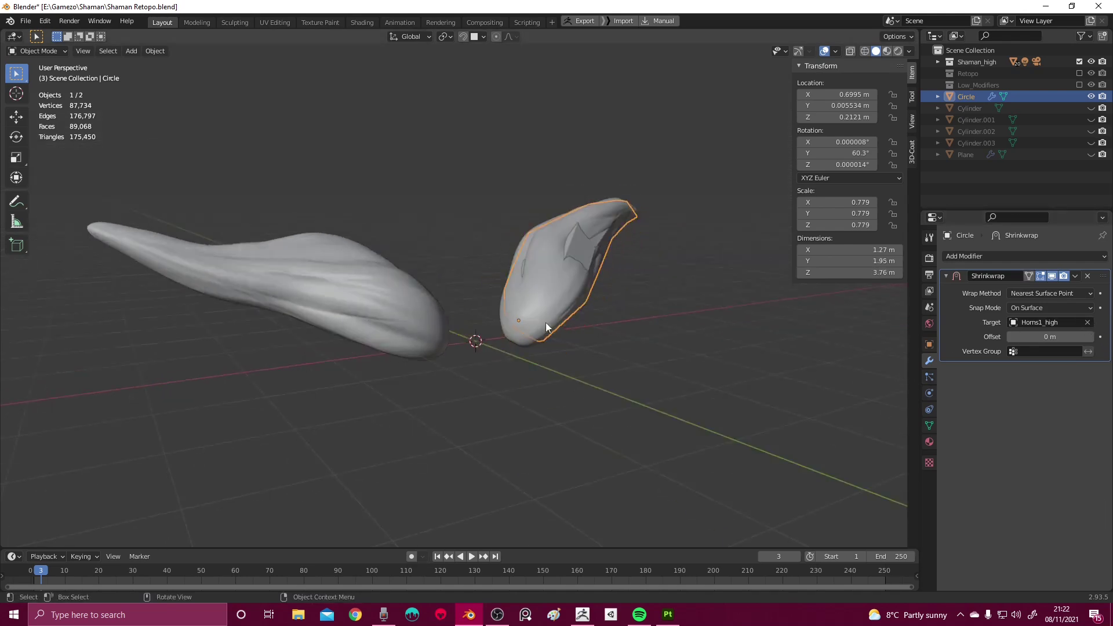
# Inspect how the shrinkwrapped low-poly mesh lies on the horn's surface
pyautogui.moveTo(545, 323); pyautogui.dragTo(510, 341, button='middle')
pyautogui.moveTo(695, 265)
pyautogui.mouseDown(button='middle')
pyautogui.moveTo(658, 278)
pyautogui.moveTo(671, 256)
pyautogui.moveTo(686, 269)
pyautogui.mouseUp(button='middle')
pyautogui.moveTo(611, 264); pyautogui.dragTo(631, 220, button='middle')
pyautogui.press('Tab')
# Leave local view to show the whole shaman and inspect the low-poly meshes around its head
pyautogui.press('Tab')
pyautogui.press('KP_Divide')
pyautogui.hotkey('alt', 'a')
pyautogui.moveTo(497, 236); pyautogui.dragTo(614, 174, button='middle')
pyautogui.click(672, 176)
pyautogui.press('Tab')
pyautogui.moveTo(599, 218); pyautogui.dragTo(551, 246, button='middle')
pyautogui.press('Tab')
pyautogui.click(484, 243)
pyautogui.scroll(-2, 519, 249)
pyautogui.scroll(2, 551, 246)
pyautogui.click(608, 143)
pyautogui.moveTo(593, 148); pyautogui.dragTo(555, 213, button='middle')
pyautogui.scroll(-4, 600, 172)
pyautogui.scroll(3, 555, 179)
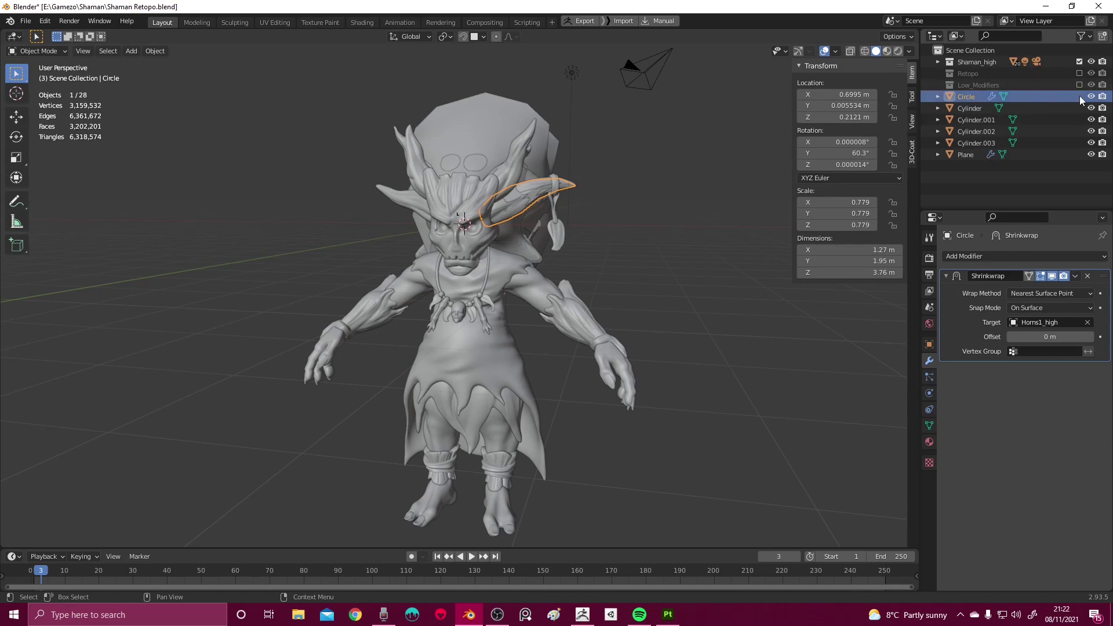
# Delete the shrinkwrapped Circle mesh from the horn
pyautogui.scroll(3, 589, 188)
pyautogui.press('x')
pyautogui.click(525, 180)
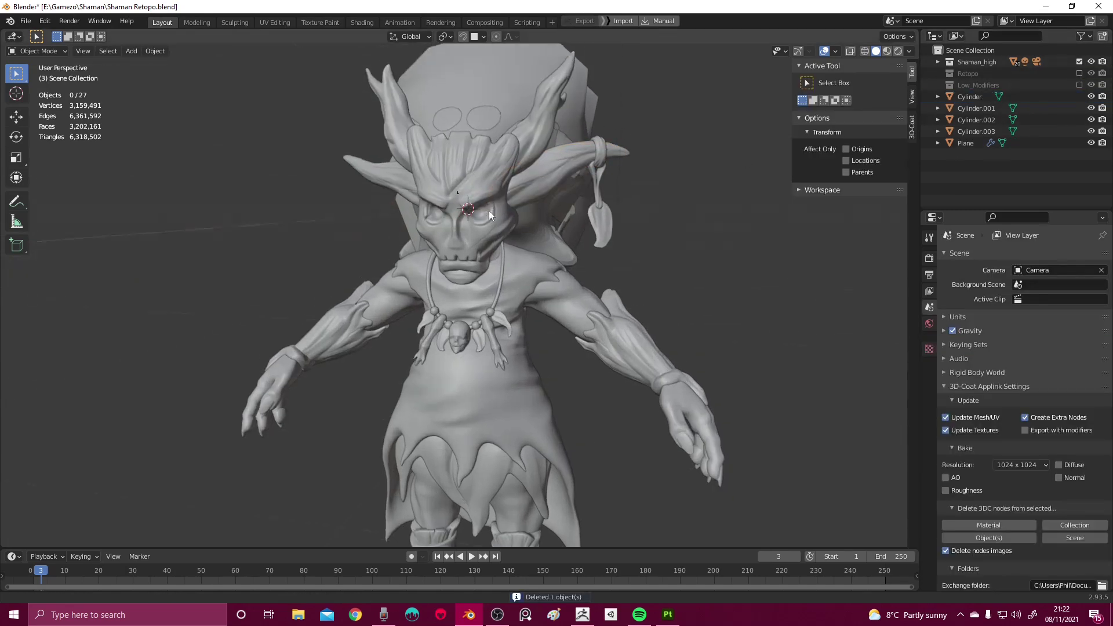
pyautogui.scroll(2, 489, 210)
pyautogui.click(474, 210)
pyautogui.press('x')
pyautogui.press('Escape')
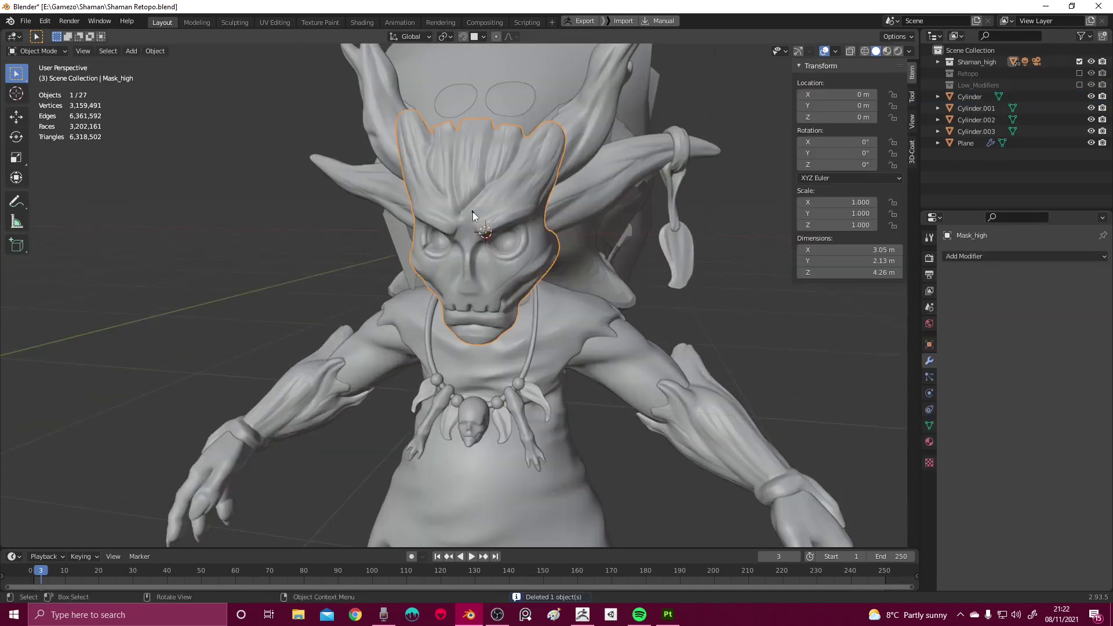
pyautogui.click(472, 212)
pyautogui.press('Delete')
# Enable the Retopo collection, exclude the Shaman_high collection, and open Mask_low in Edit Mode to view its topology
pyautogui.click(1079, 73)
pyautogui.click(1080, 62)
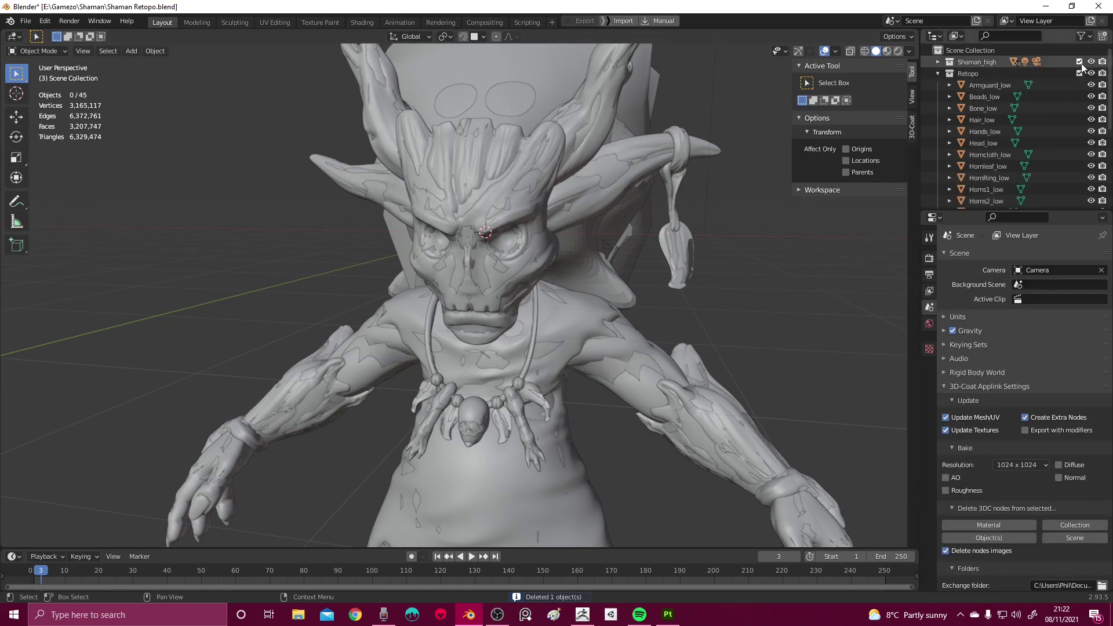
pyautogui.moveTo(522, 252); pyautogui.dragTo(570, 239, button='middle')
pyautogui.scroll(-2, 570, 239)
pyautogui.click(520, 206)
pyautogui.moveTo(520, 206); pyautogui.dragTo(477, 206, button='middle')
pyautogui.scroll(-2, 499, 206)
pyautogui.press('Tab')
pyautogui.keyDown('shift'); pyautogui.moveTo(542, 186); pyautogui.dragTo(443, 174, button='middle'); pyautogui.keyUp('shift')
pyautogui.scroll(2, 545, 250)
pyautogui.scroll(1, 545, 250)
pyautogui.scroll(1, 511, 250)
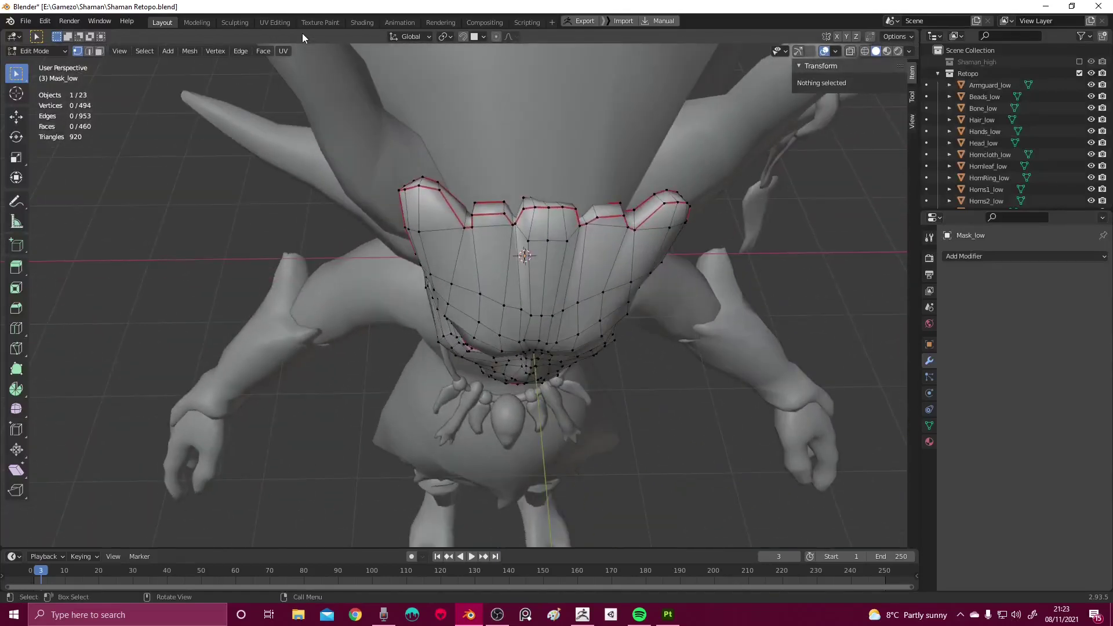
# Switch to the UV Editing workspace and examine Mask_low's UV islands alongside its mesh
pyautogui.click(275, 22)
pyautogui.scroll(3, 234, 290)
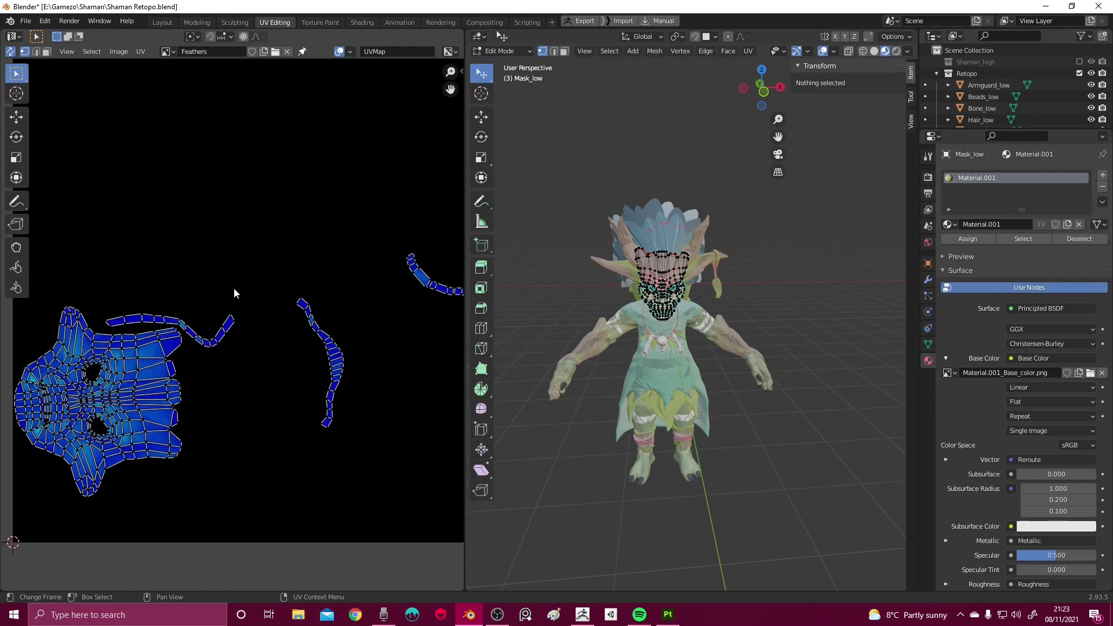
pyautogui.scroll(-2, 238, 287)
pyautogui.moveTo(661, 273); pyautogui.dragTo(672, 303, button='middle')
pyautogui.scroll(6, 674, 303)
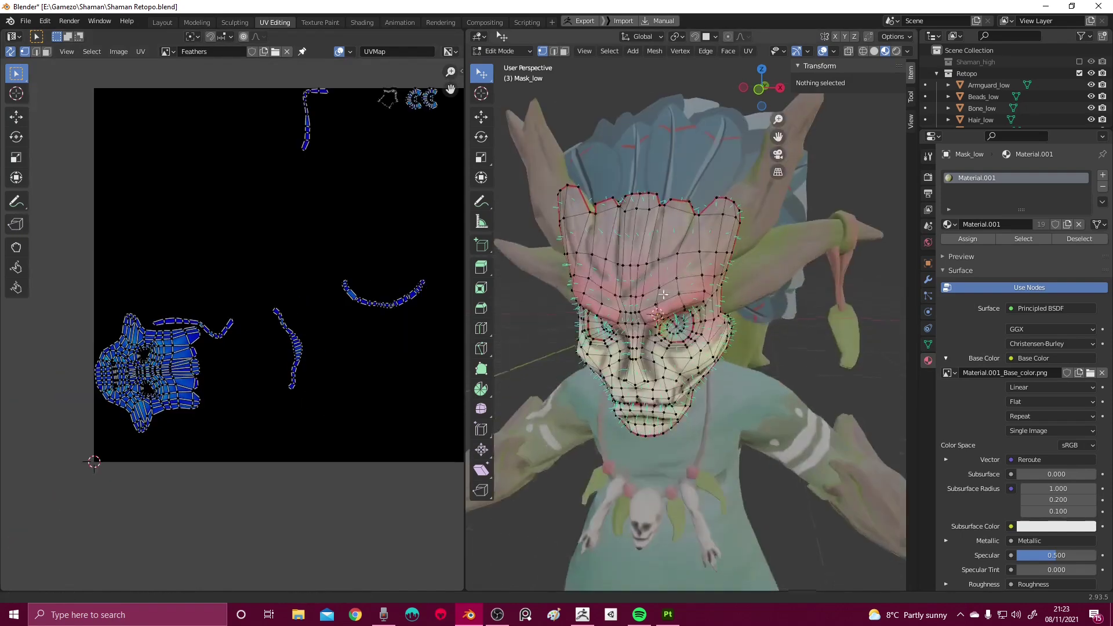
pyautogui.moveTo(676, 254); pyautogui.dragTo(730, 258, button='middle')
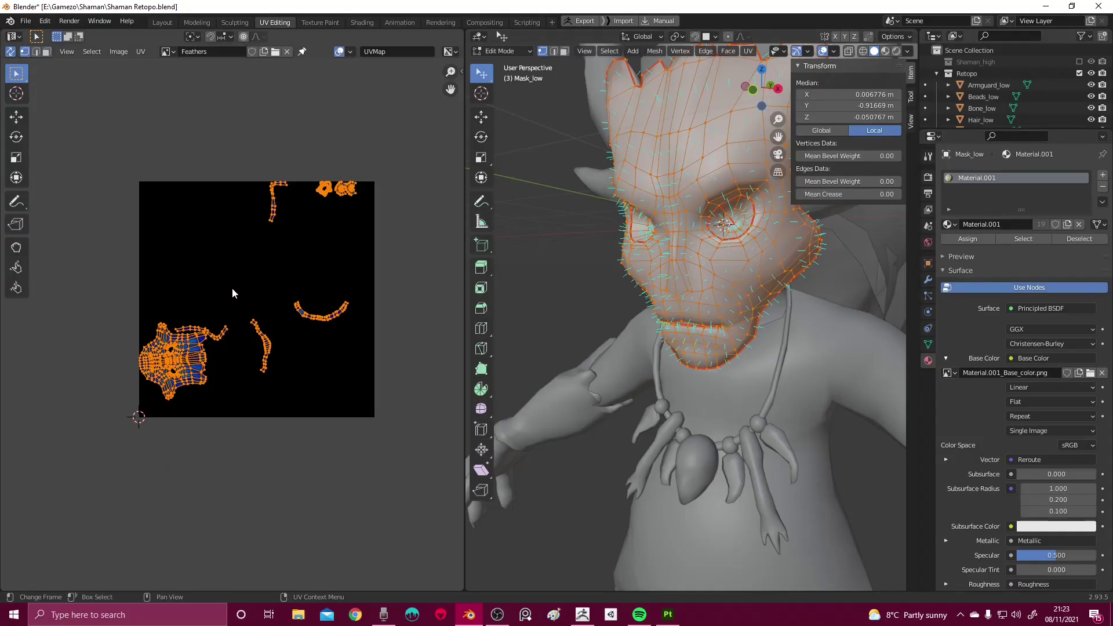
pyautogui.scroll(2, 209, 304)
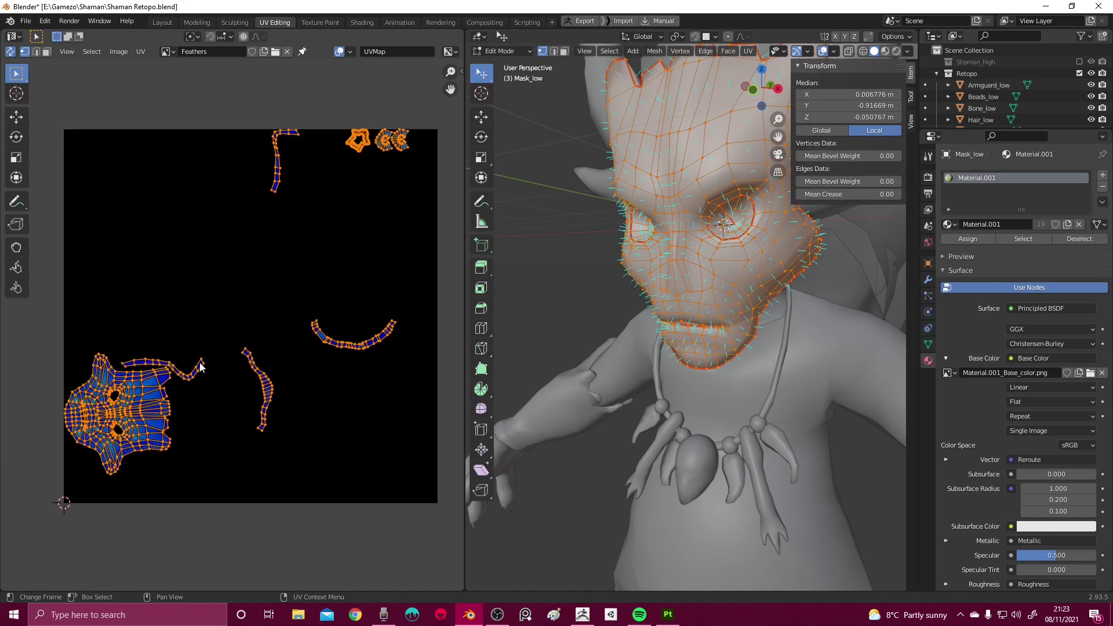
pyautogui.scroll(2, 200, 366)
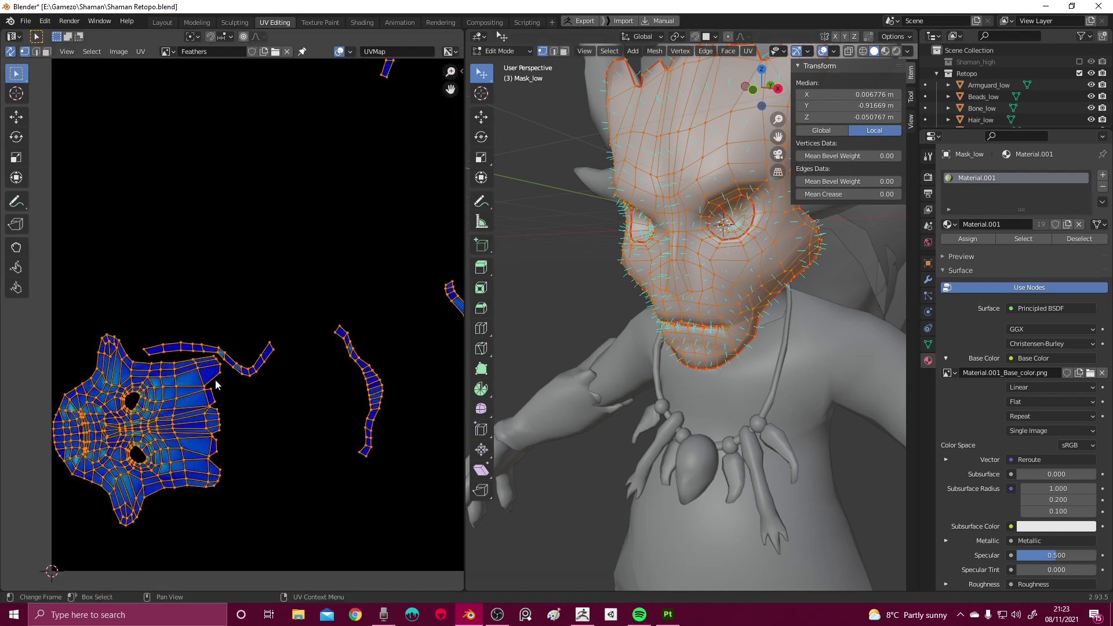
pyautogui.moveTo(216, 383); pyautogui.dragTo(242, 330, button='middle')
pyautogui.scroll(-3, 670, 305)
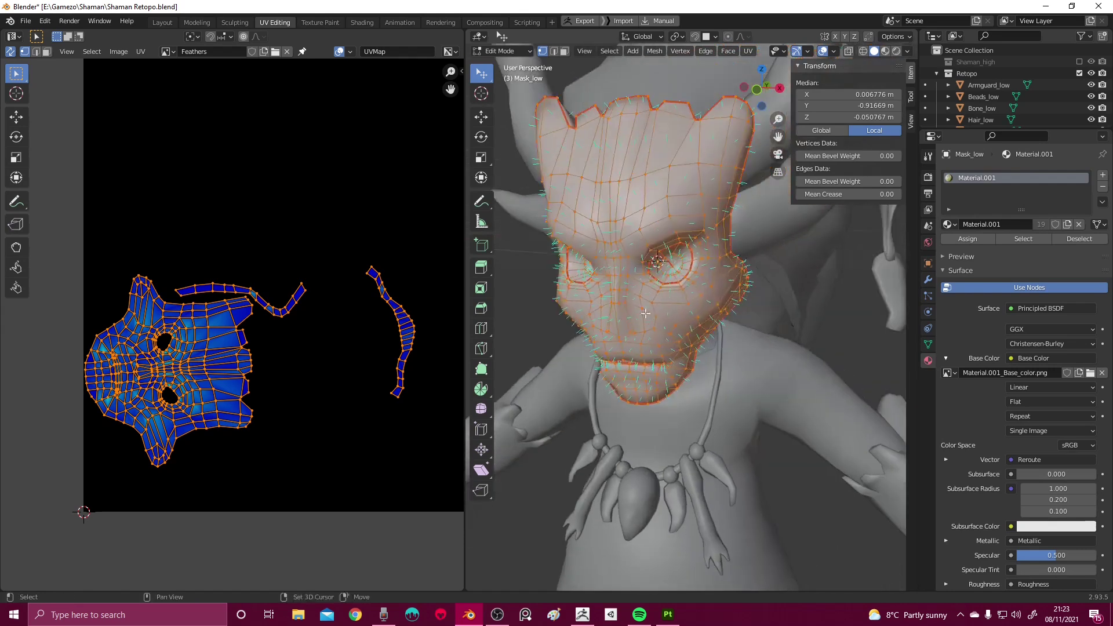
# Return to Object Mode and select only the Mask_low object
pyautogui.moveTo(670, 305)
pyautogui.mouseDown(button='middle')
pyautogui.moveTo(645, 318)
pyautogui.moveTo(663, 324)
pyautogui.mouseUp(button='middle')
pyautogui.press('Tab')
pyautogui.hotkey('alt', 'a')
pyautogui.click(646, 323)
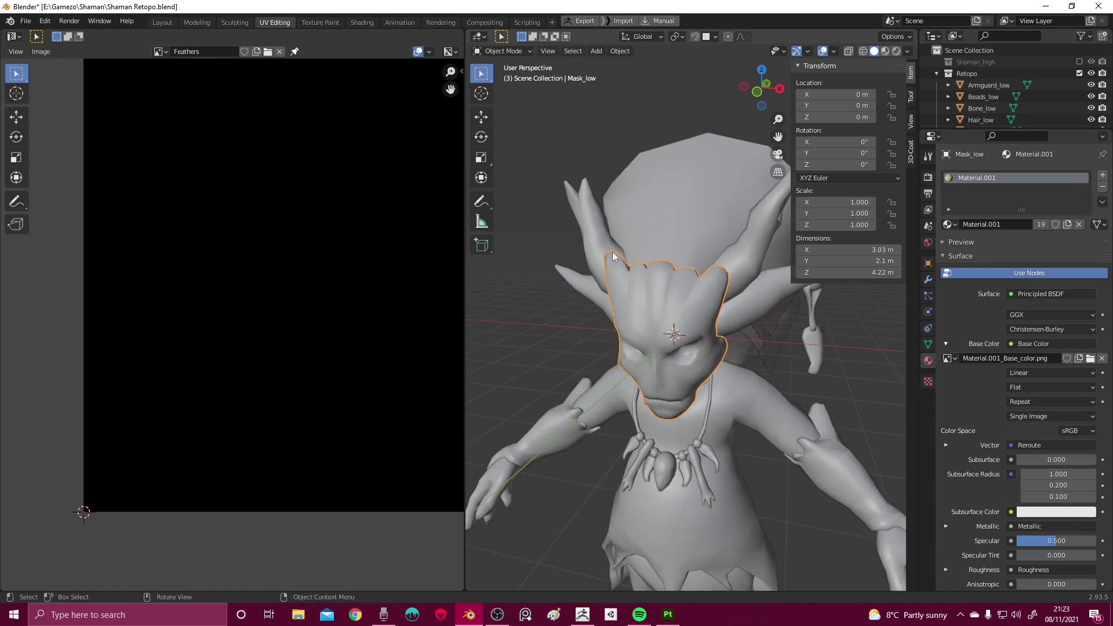
# Create a new 1024 × 1024 px image named UVMap with UV Grid as the generated type
pyautogui.click(162, 52)
pyautogui.click(264, 56)
pyautogui.click(257, 52)
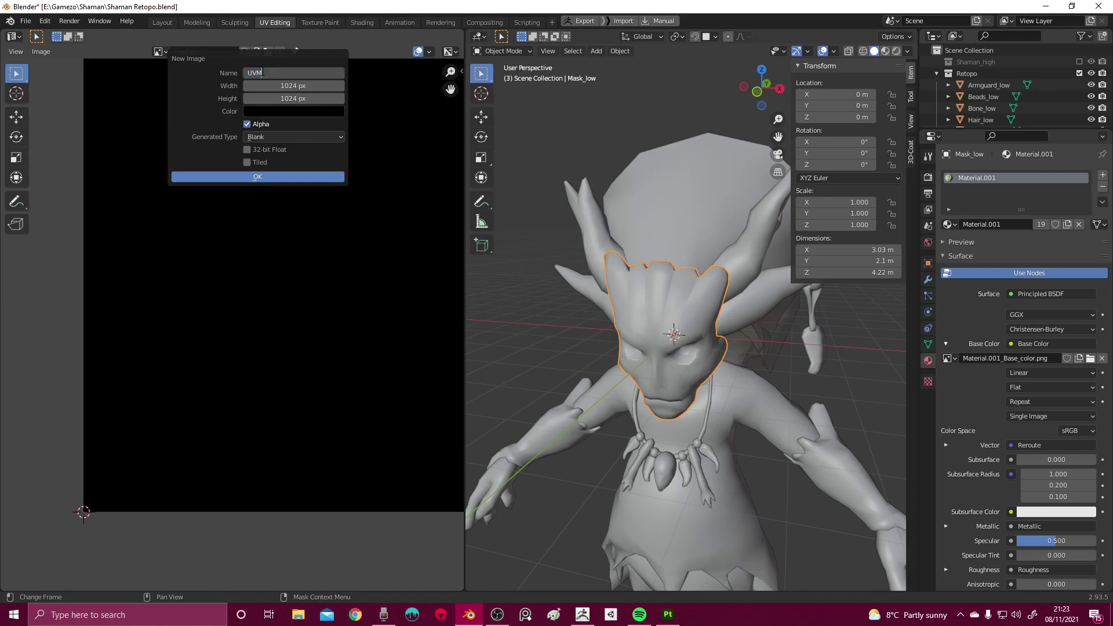
pyautogui.press('Return')
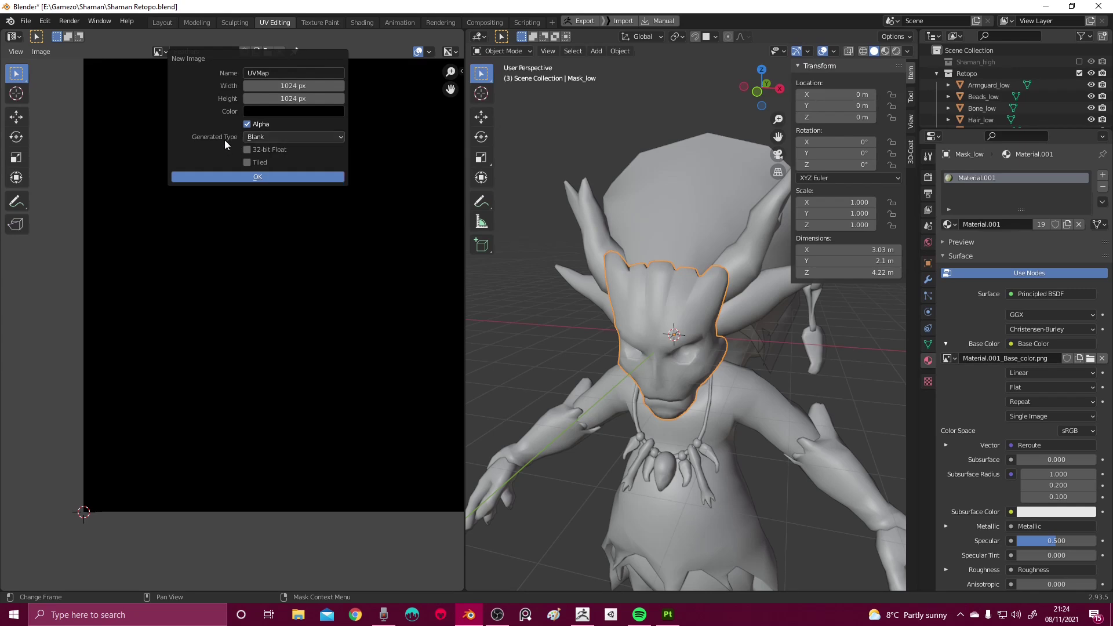
pyautogui.click(277, 138)
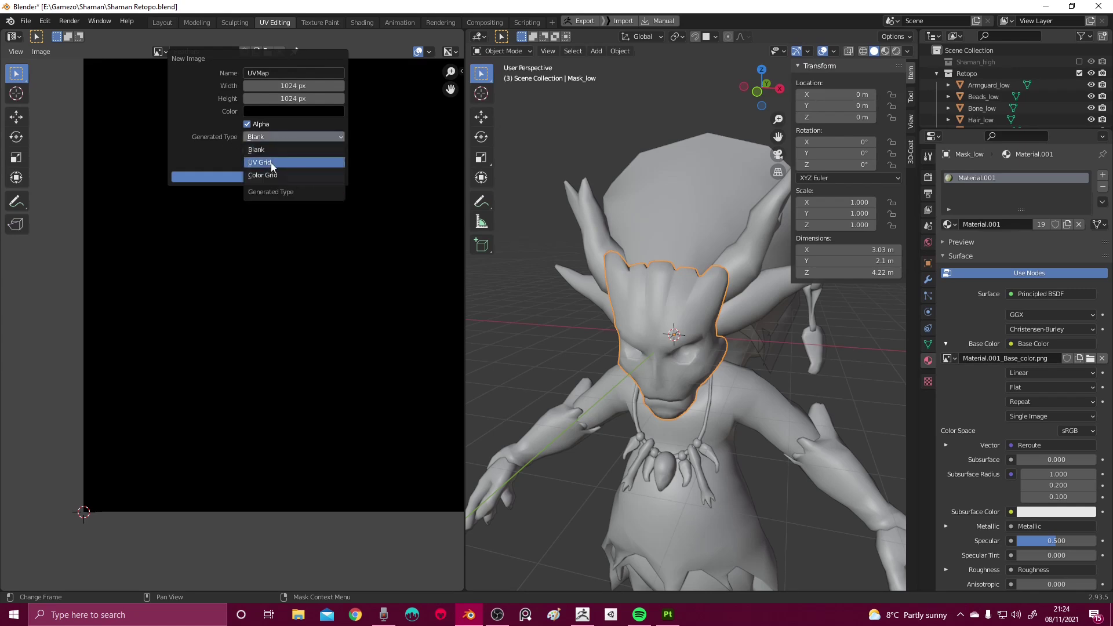
pyautogui.click(270, 162)
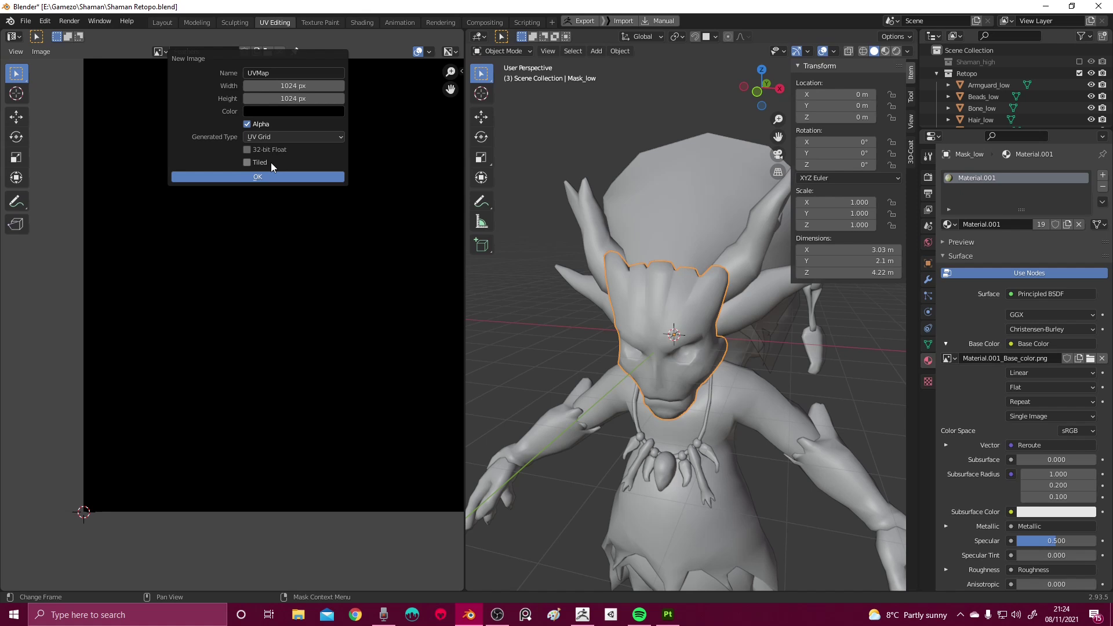
pyautogui.click(268, 175)
# Examine the UV grid's checker pattern and the Mask_low mesh it applies to
pyautogui.scroll(4, 315, 193)
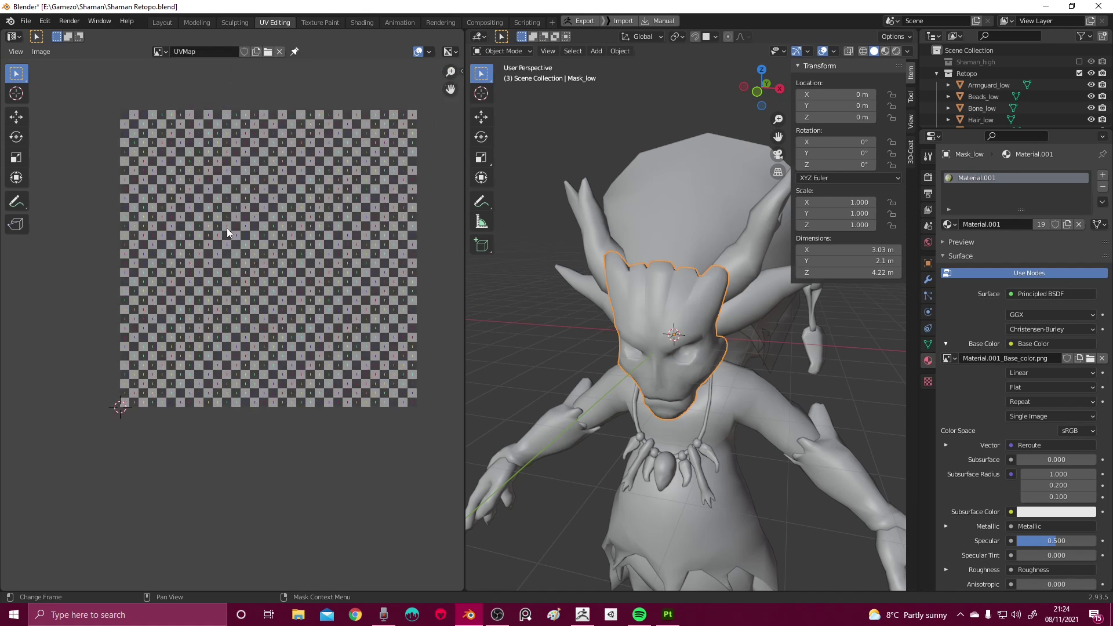
pyautogui.scroll(2, 293, 197)
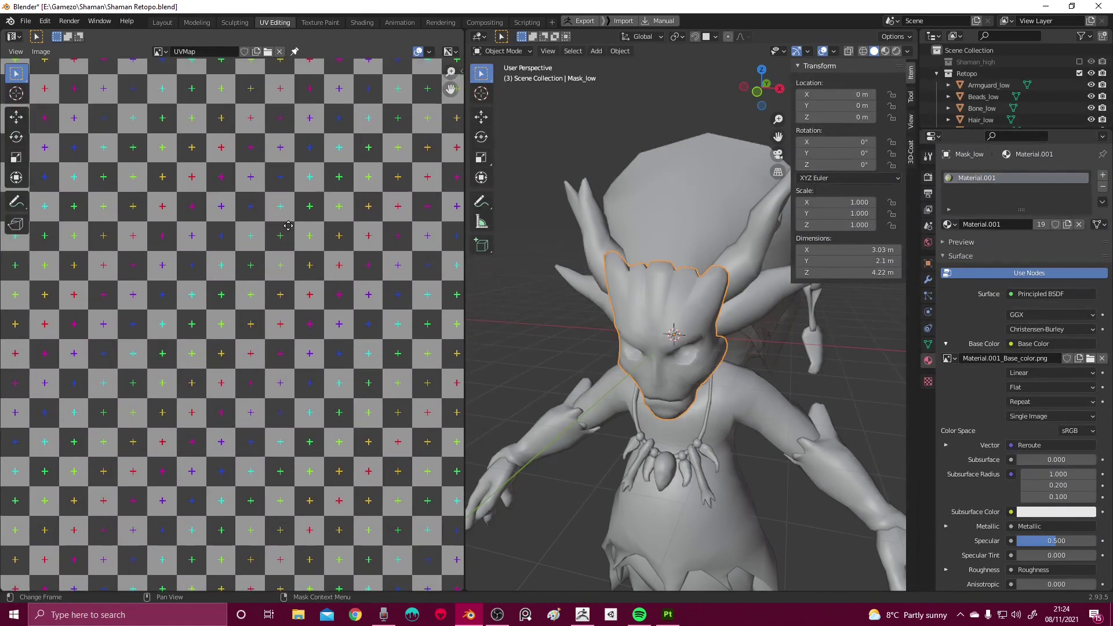
pyautogui.scroll(3, 660, 265)
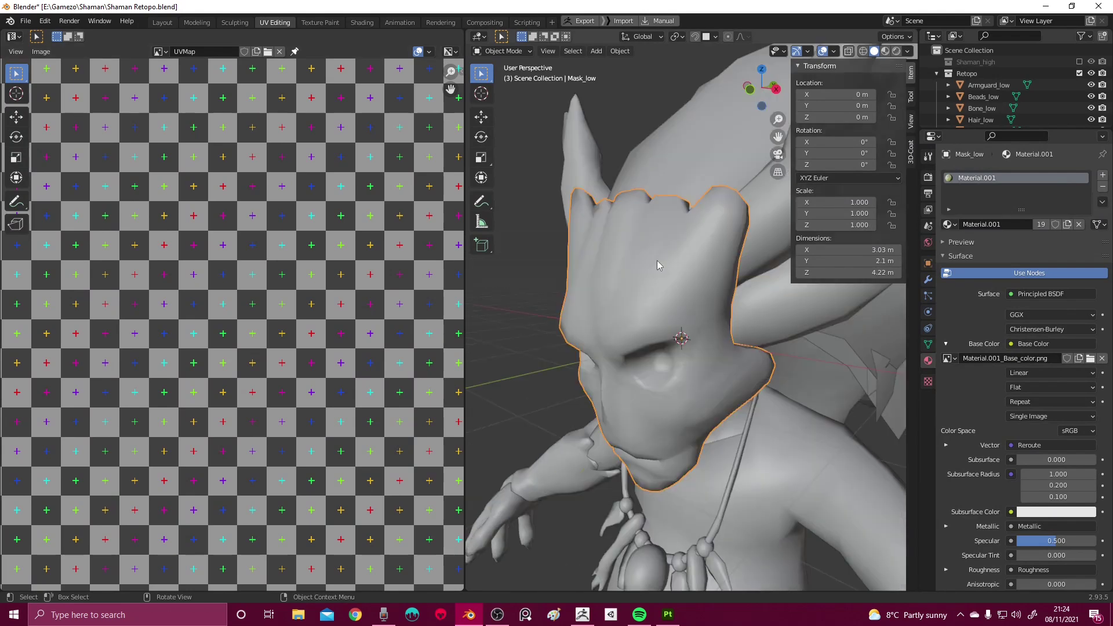
pyautogui.moveTo(654, 266)
pyautogui.mouseDown(button='middle')
pyautogui.moveTo(626, 249)
pyautogui.moveTo(658, 259)
pyautogui.moveTo(646, 249)
pyautogui.moveTo(618, 258)
pyautogui.moveTo(639, 254)
pyautogui.moveTo(632, 240)
pyautogui.moveTo(635, 272)
pyautogui.moveTo(637, 255)
pyautogui.mouseUp(button='middle')
pyautogui.scroll(3, 619, 259)
pyautogui.press('Tab')
pyautogui.scroll(-2, 639, 255)
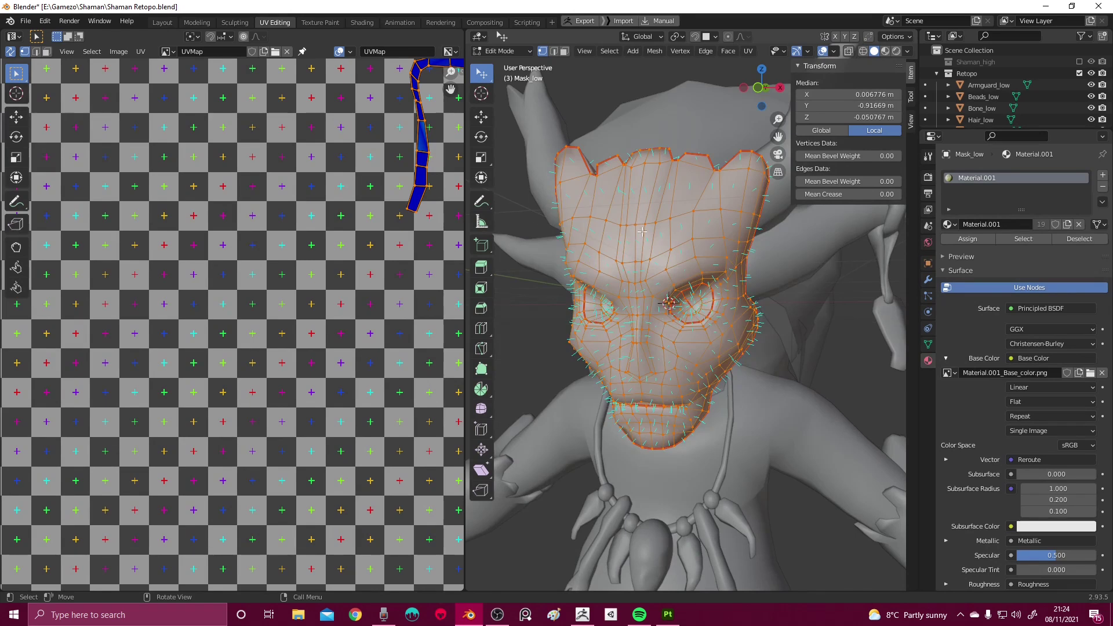
pyautogui.press('Tab')
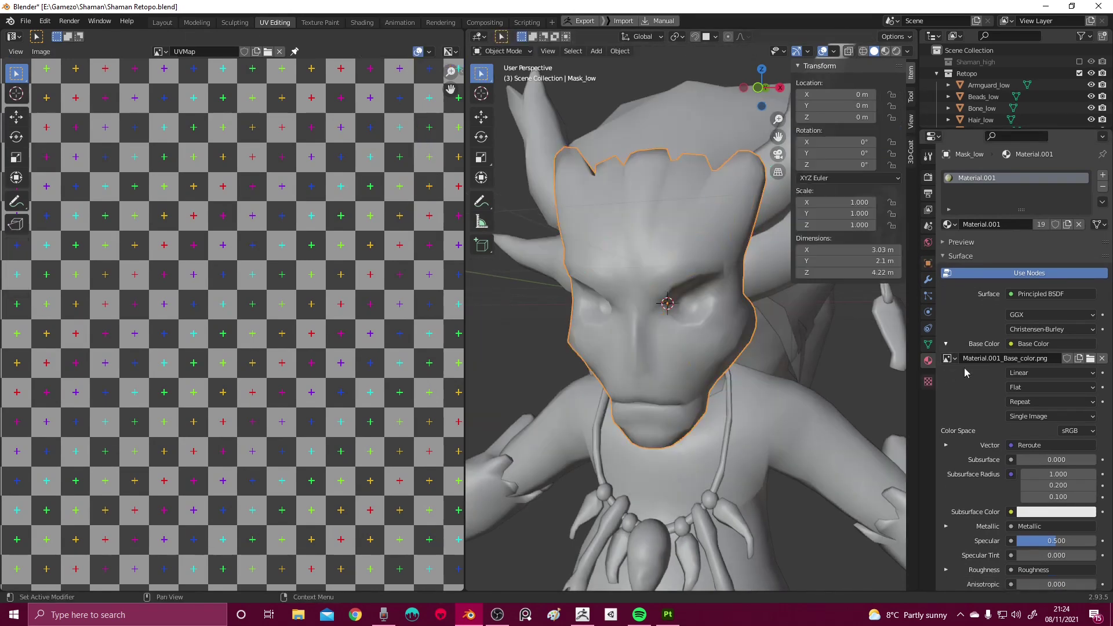
# Set the UVMap image as the Base Color texture of Material.001 and display the viewport in Material Preview
pyautogui.click(951, 359)
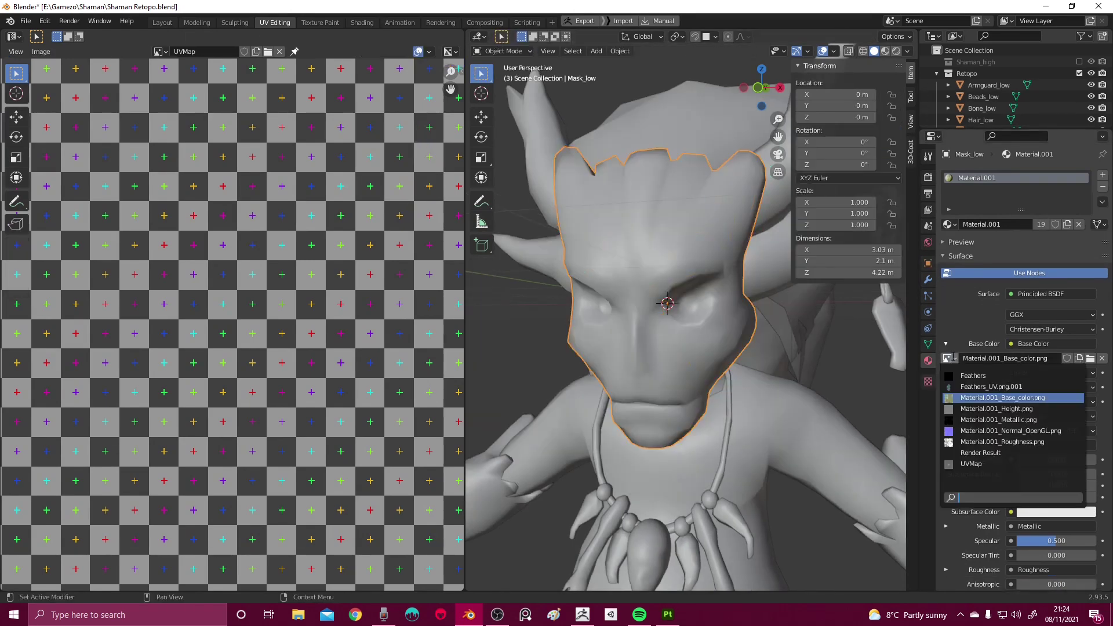
pyautogui.click(972, 464)
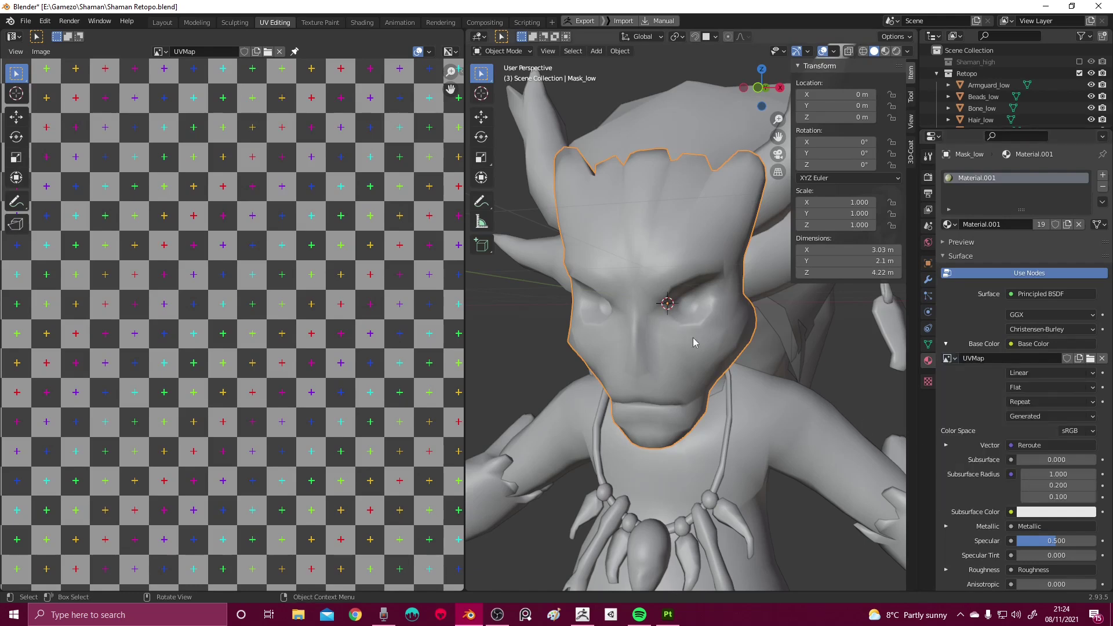
pyautogui.press('z')
pyautogui.click(655, 380)
# Inspect the checker pattern on the mask and body for stretching, comparing Solid and Material Preview shading
pyautogui.moveTo(681, 398); pyautogui.dragTo(666, 366, button='middle')
pyautogui.scroll(-3, 682, 363)
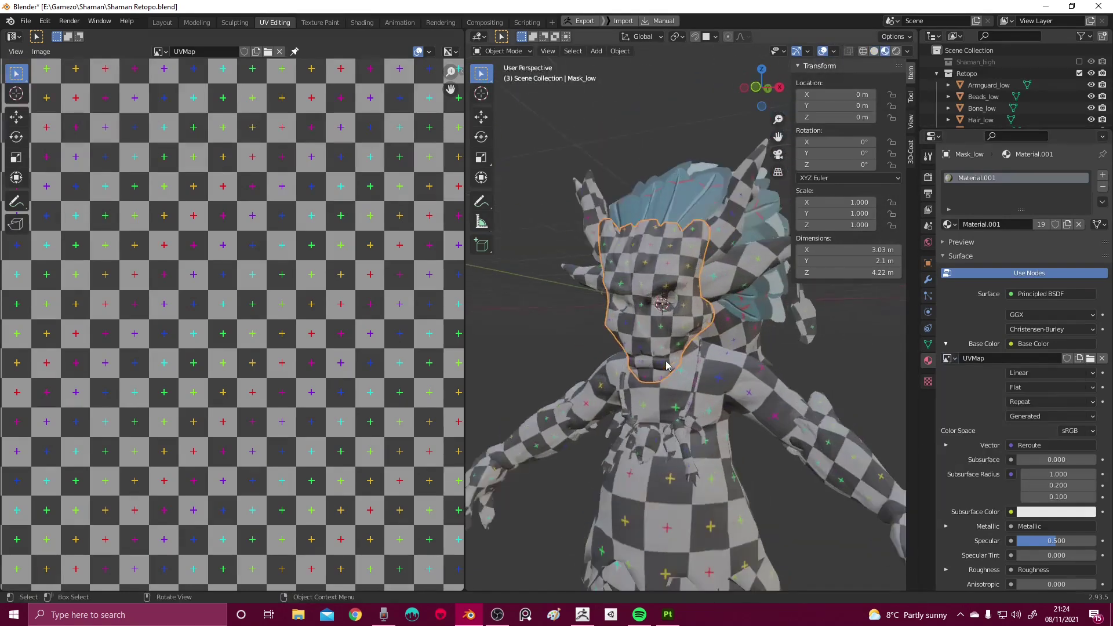
pyautogui.scroll(2, 667, 366)
pyautogui.scroll(2, 659, 321)
pyautogui.moveTo(659, 321); pyautogui.dragTo(651, 276, button='middle')
pyautogui.scroll(-3, 458, 240)
pyautogui.press('z')
pyautogui.click(729, 258)
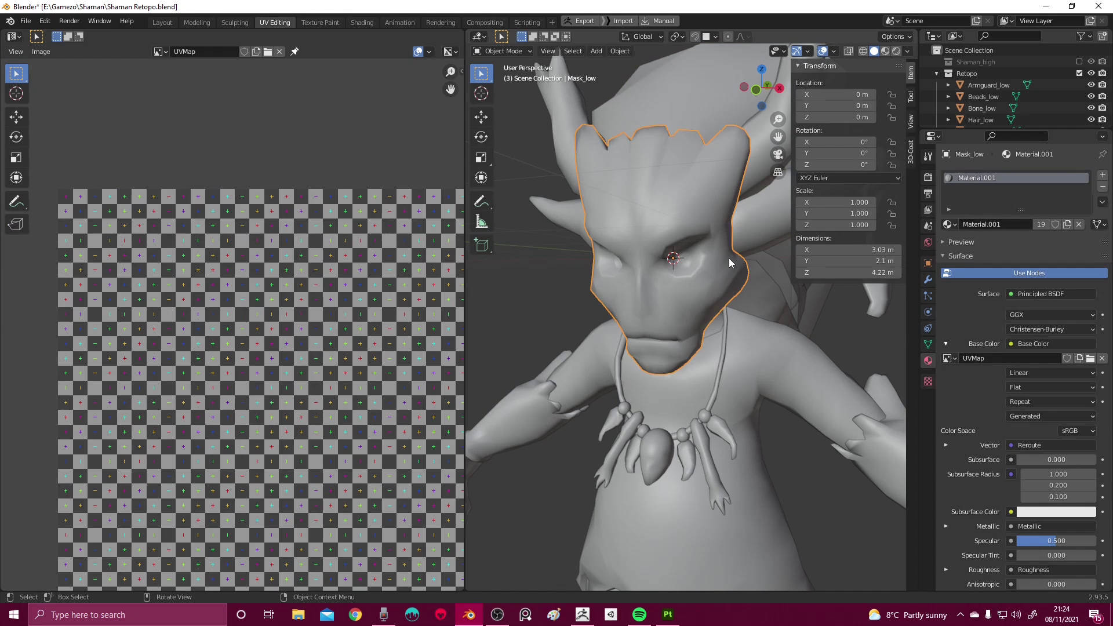
pyautogui.press('z')
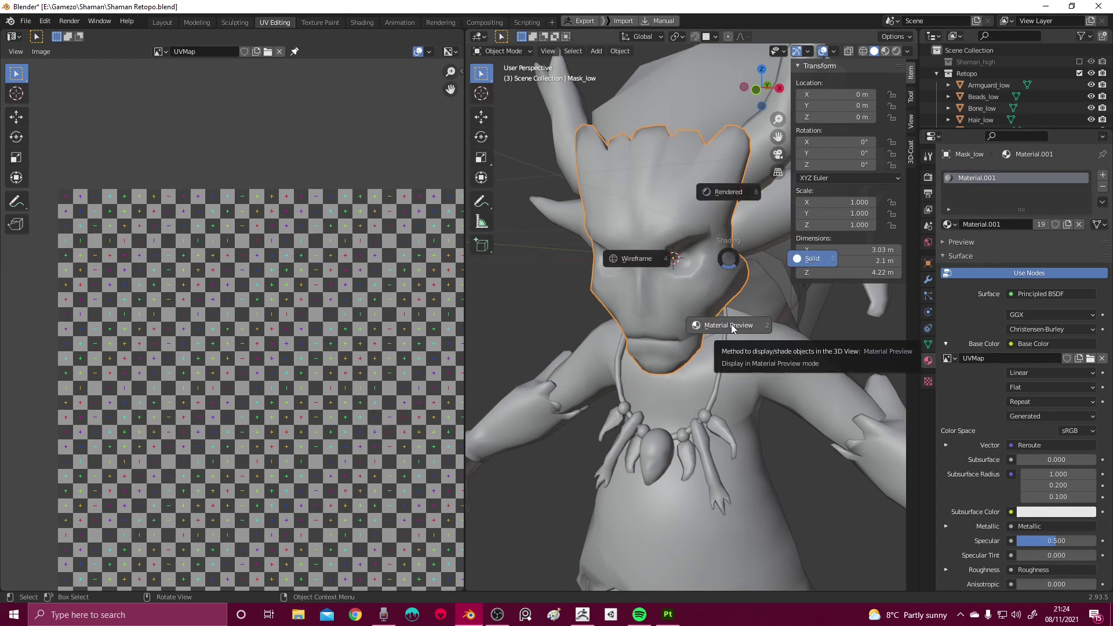
pyautogui.click(732, 325)
pyautogui.keyDown('shift'); pyautogui.moveTo(685, 297); pyautogui.dragTo(685, 328, button='middle'); pyautogui.keyUp('shift')
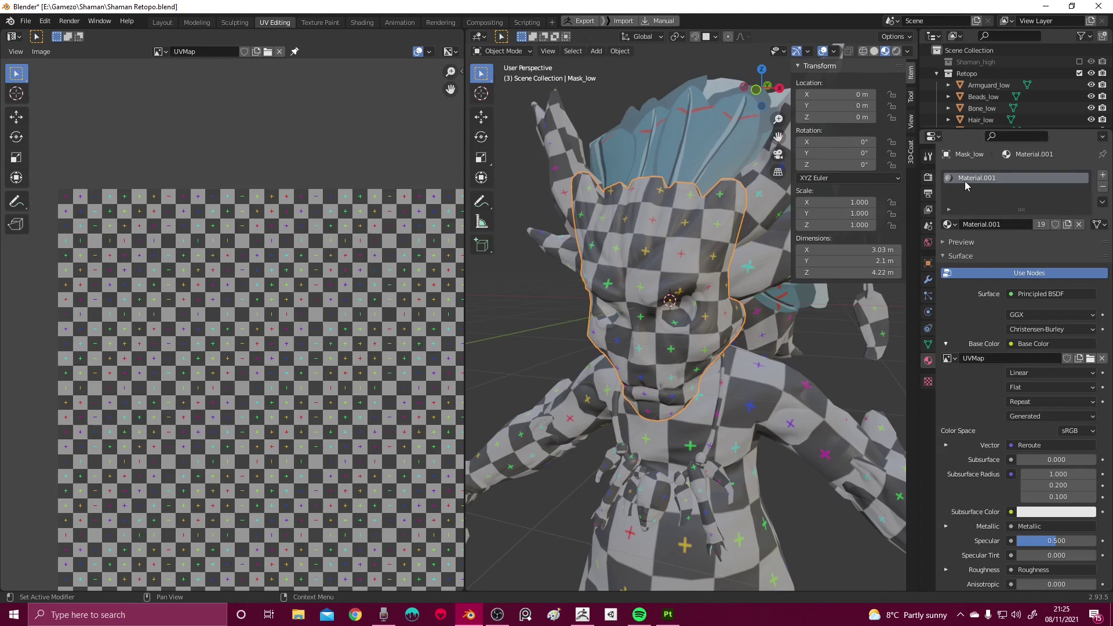
# Edit the Mask_low mesh and move its upper corner edge about 1.38 m up and outward along the horn
pyautogui.keyDown('shift'); pyautogui.moveTo(663, 251); pyautogui.dragTo(630, 289, button='middle'); pyautogui.keyUp('shift')
pyautogui.press('Tab')
pyautogui.click(688, 225)
pyautogui.scroll(5, 689, 226)
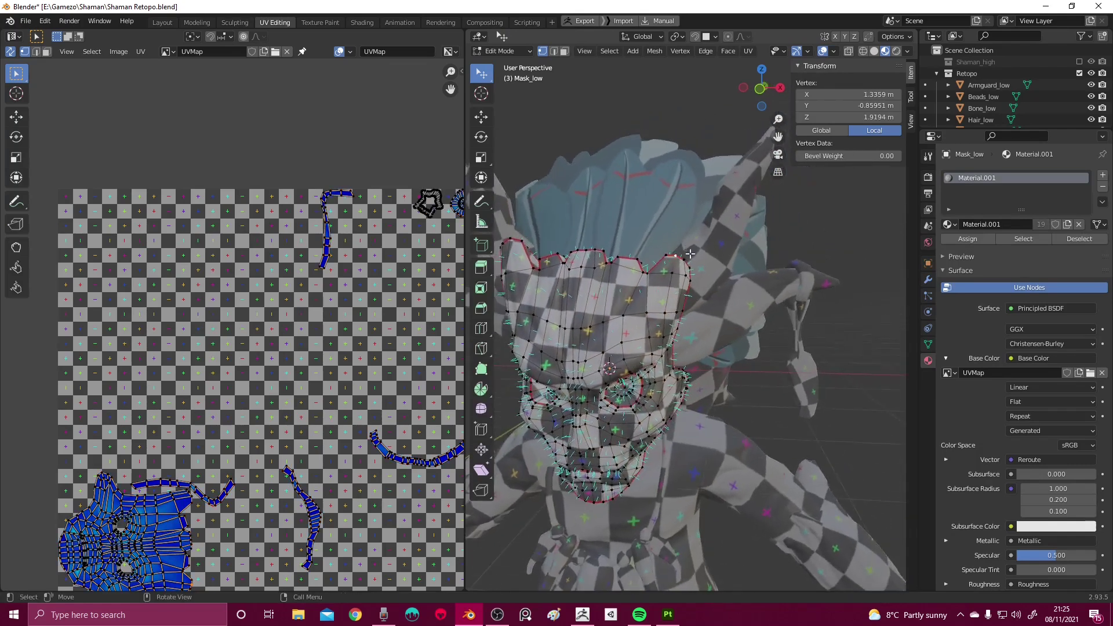
pyautogui.scroll(-2, 739, 263)
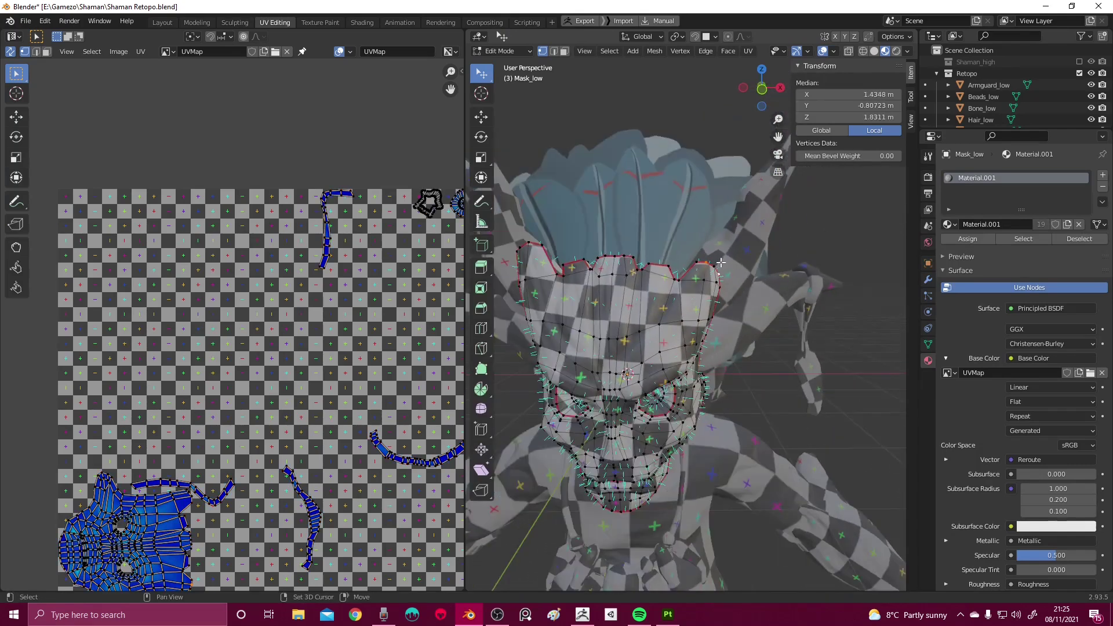
pyautogui.keyDown('shift'); pyautogui.click(716, 265); pyautogui.keyUp('shift')
pyautogui.press('g')
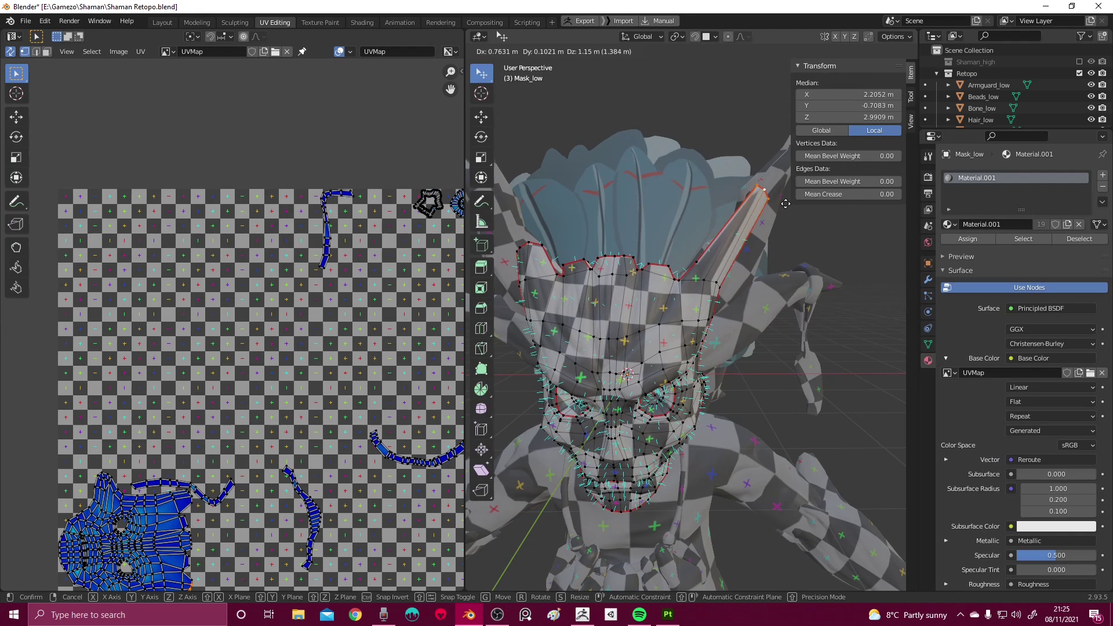
pyautogui.click(785, 204)
# Examine the checker distortion on the moved mask corner and the stretch colours of the matching faces in the UV layout
pyautogui.scroll(3, 763, 226)
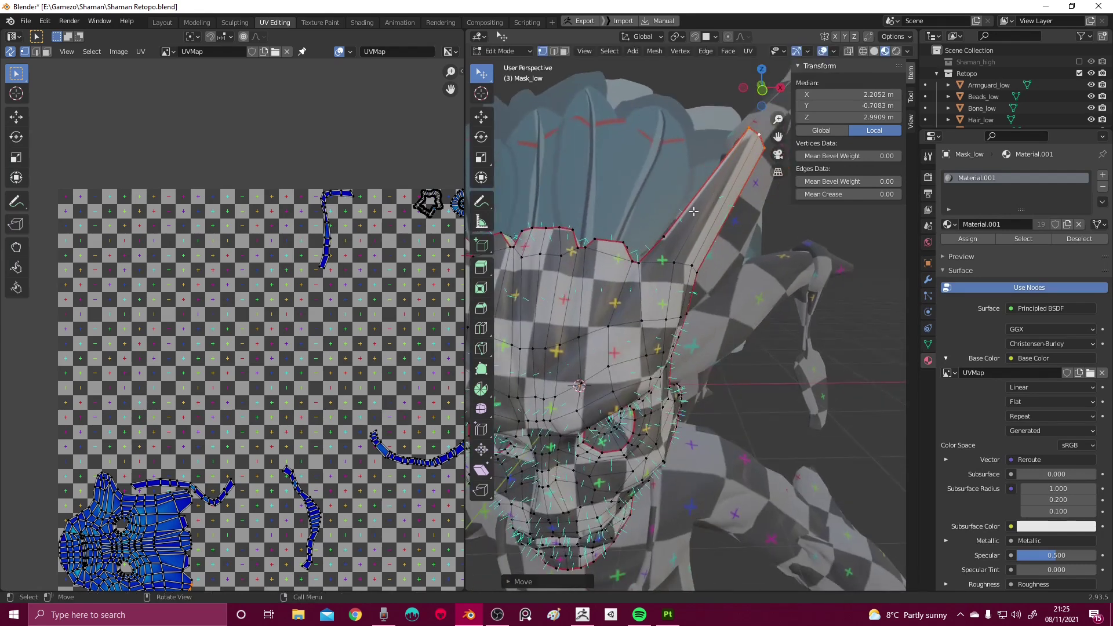
pyautogui.scroll(-2, 263, 325)
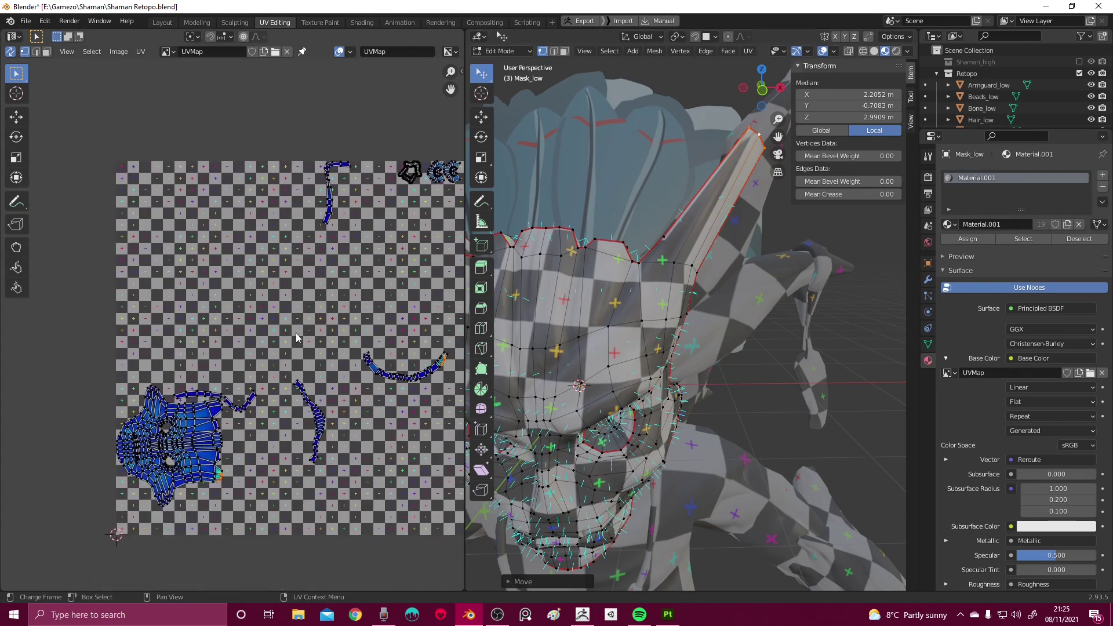
pyautogui.moveTo(693, 221); pyautogui.dragTo(716, 203, button='middle')
pyautogui.scroll(-1, 709, 221)
pyautogui.scroll(2, 709, 222)
pyautogui.scroll(-1, 649, 221)
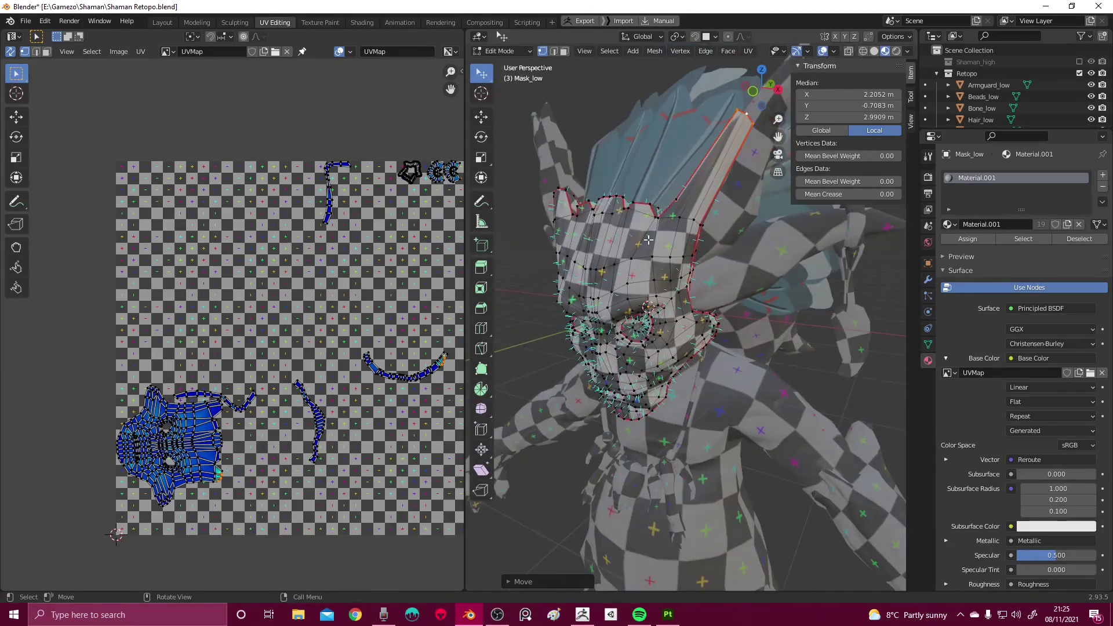
pyautogui.moveTo(672, 242); pyautogui.dragTo(692, 233, button='middle')
pyautogui.scroll(4, 232, 406)
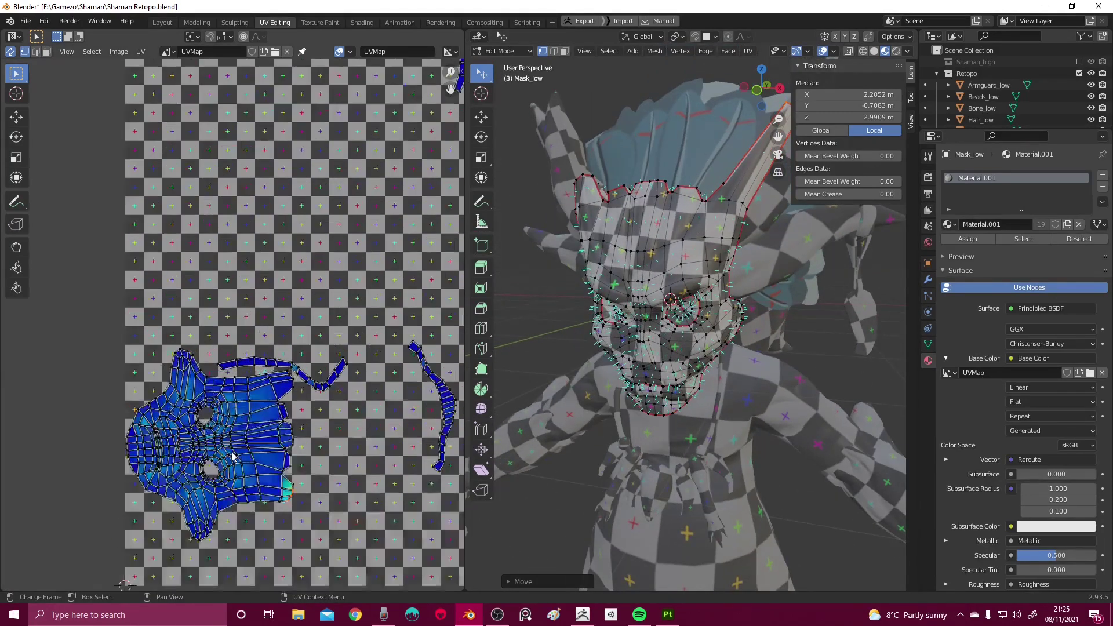
pyautogui.scroll(4, 287, 365)
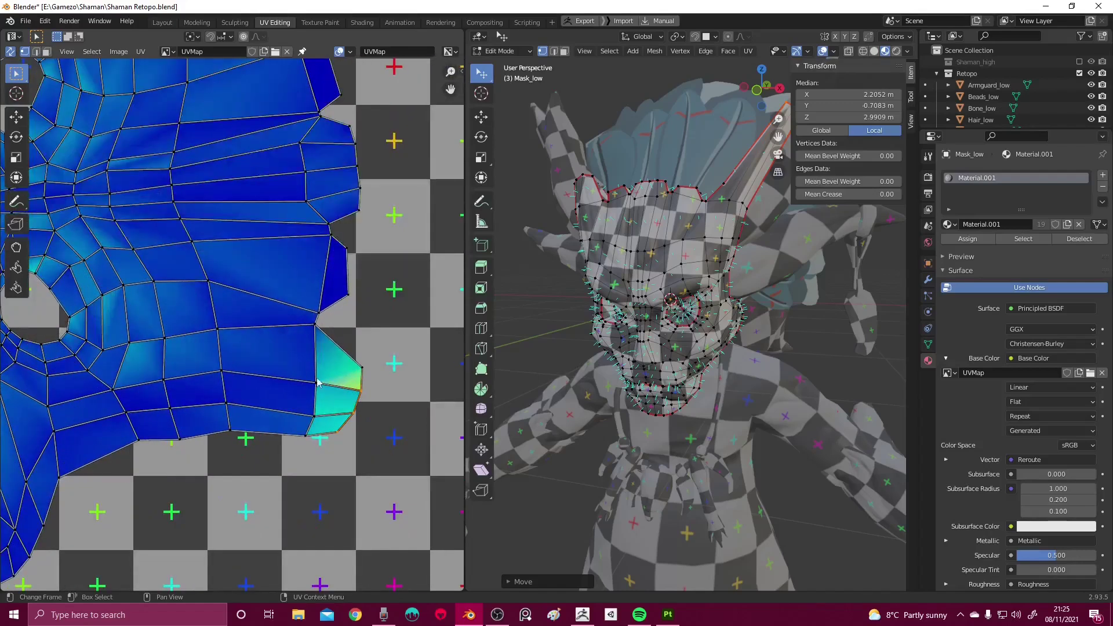
pyautogui.moveTo(334, 391); pyautogui.dragTo(279, 370, button='middle')
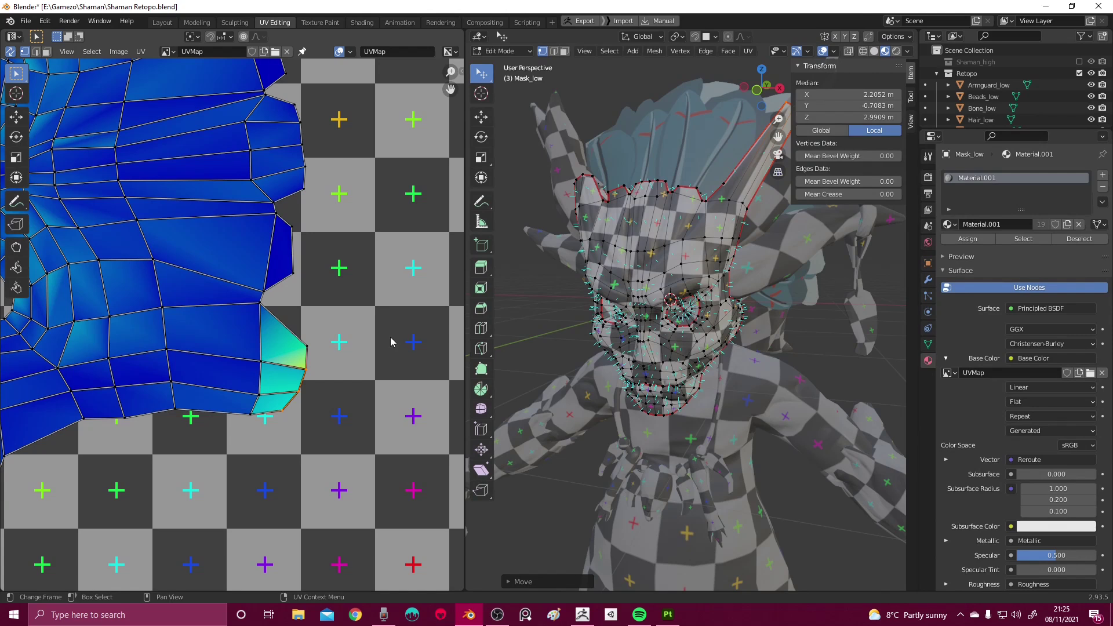
pyautogui.scroll(-2, 632, 293)
# Undo the mask corner move and return to Object Mode
pyautogui.hotkey('ctrl', 'z')
pyautogui.moveTo(632, 293)
pyautogui.mouseDown(button='middle')
pyautogui.moveTo(581, 308)
pyautogui.moveTo(654, 261)
pyautogui.moveTo(650, 286)
pyautogui.mouseUp(button='middle')
pyautogui.scroll(-7, 651, 286)
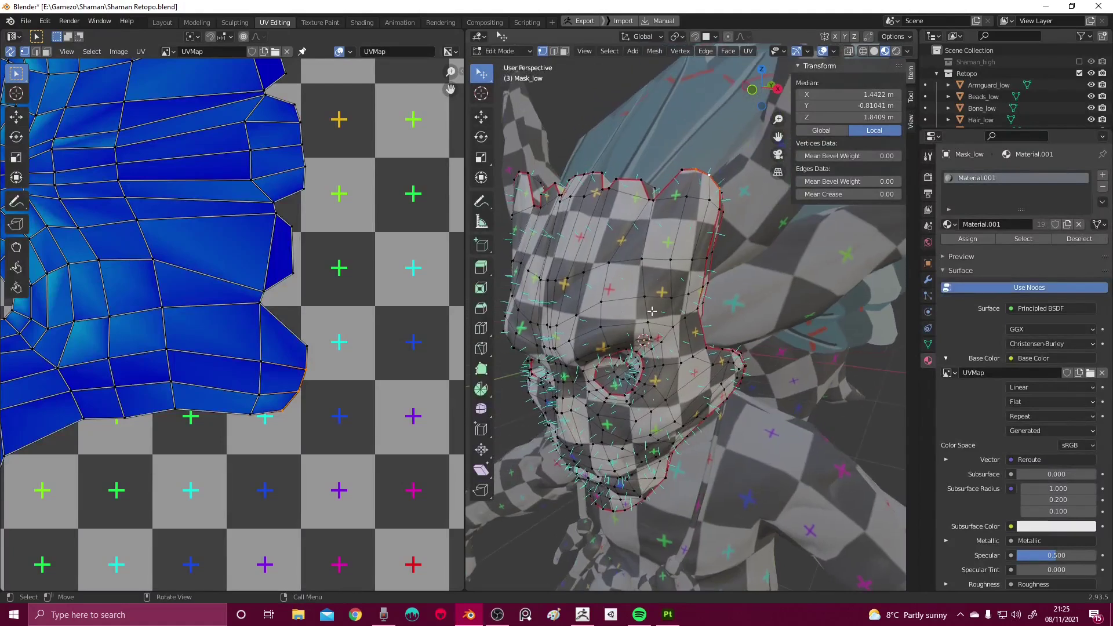
pyautogui.press('Tab')
# Inspect the checker pattern across the whole character from the front and at an angle
pyautogui.scroll(-3, 653, 284)
pyautogui.scroll(3, 650, 264)
pyautogui.moveTo(649, 264); pyautogui.dragTo(665, 272, button='middle')
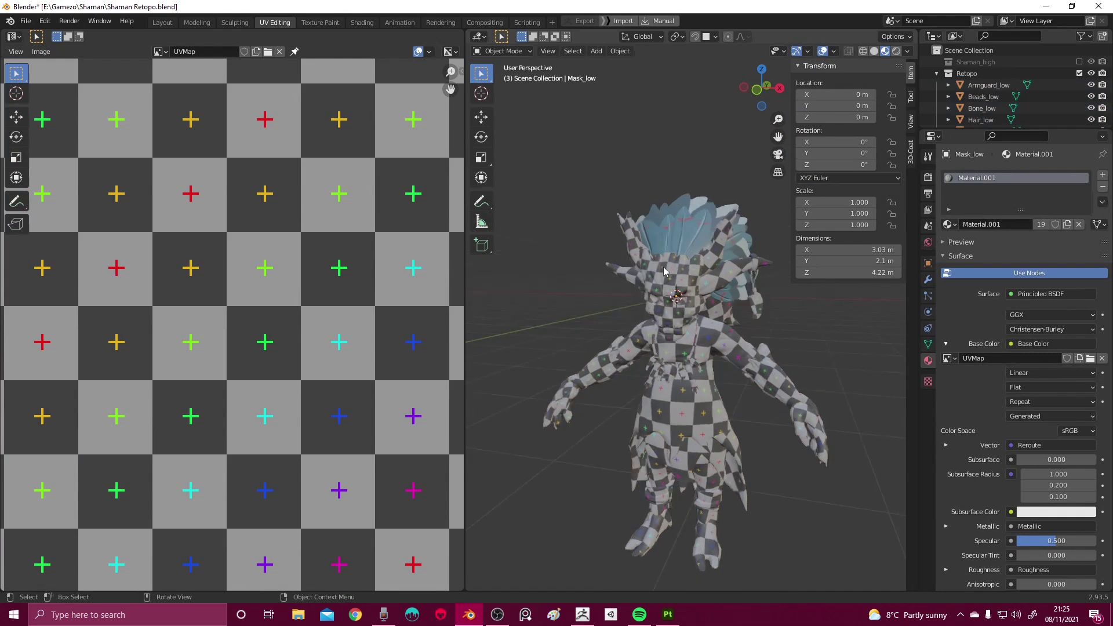
pyautogui.moveTo(654, 231); pyautogui.dragTo(636, 241, button='middle')
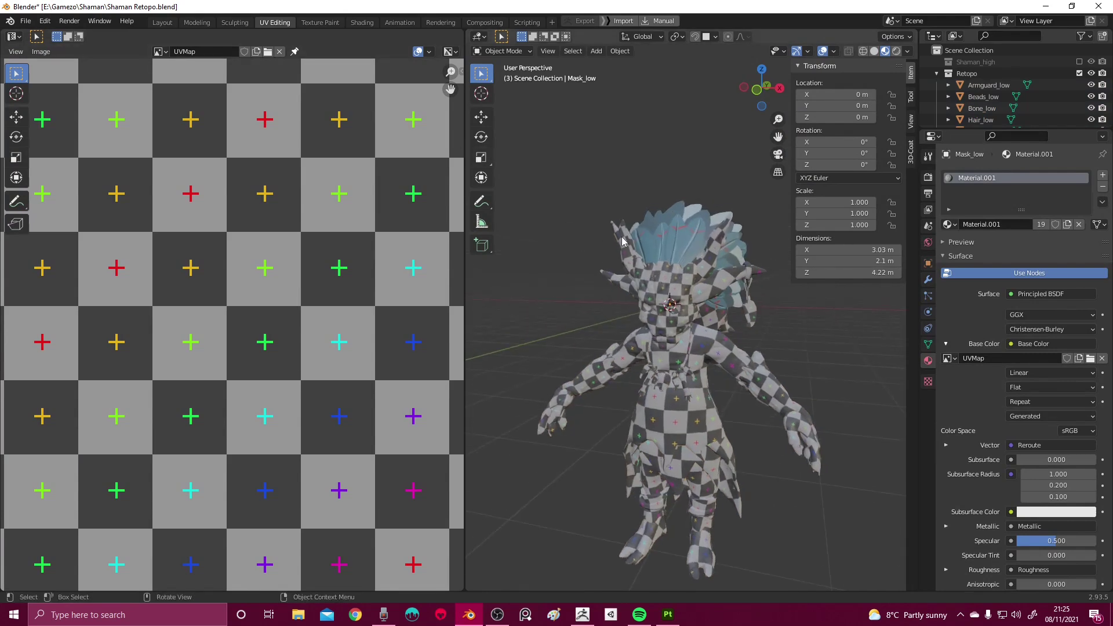
pyautogui.scroll(2, 622, 241)
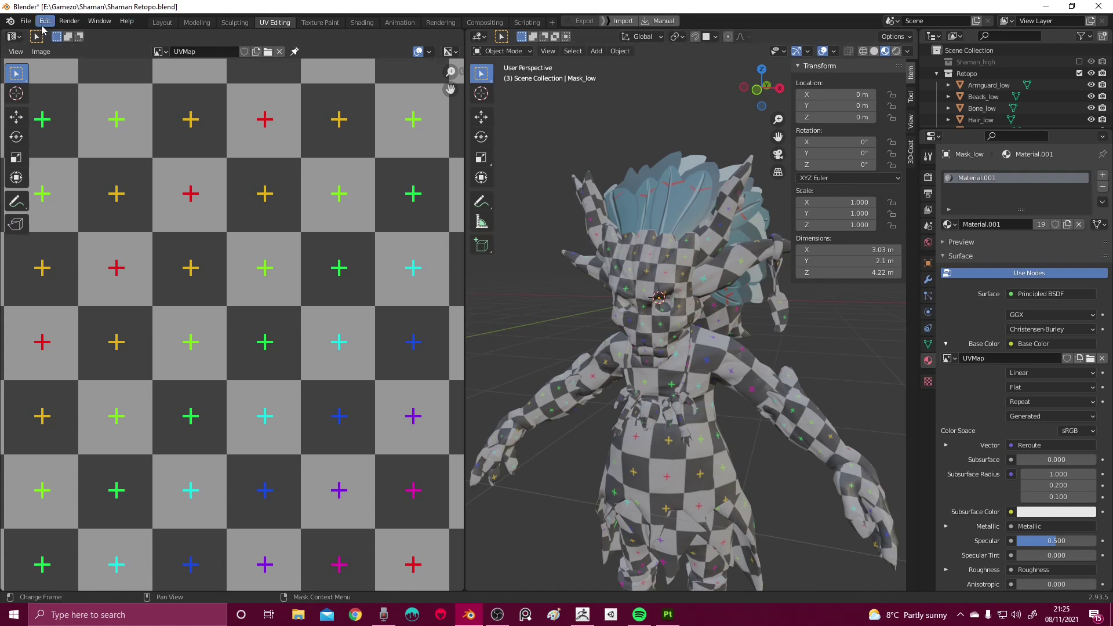
pyautogui.scroll(2, 605, 233)
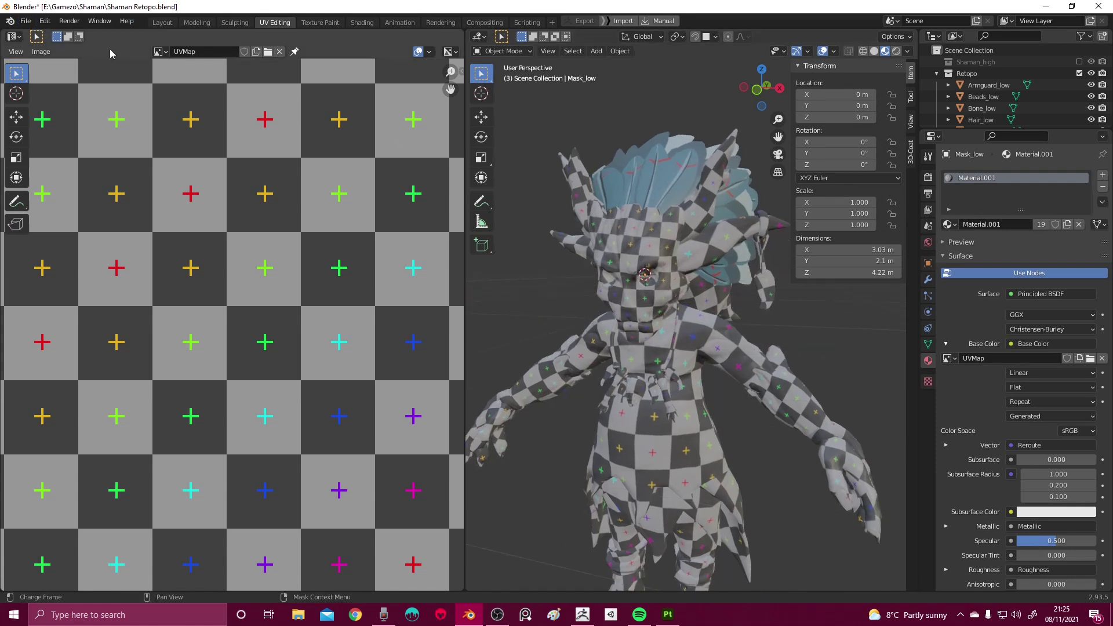
pyautogui.click(25, 21)
pyautogui.moveTo(35, 39)
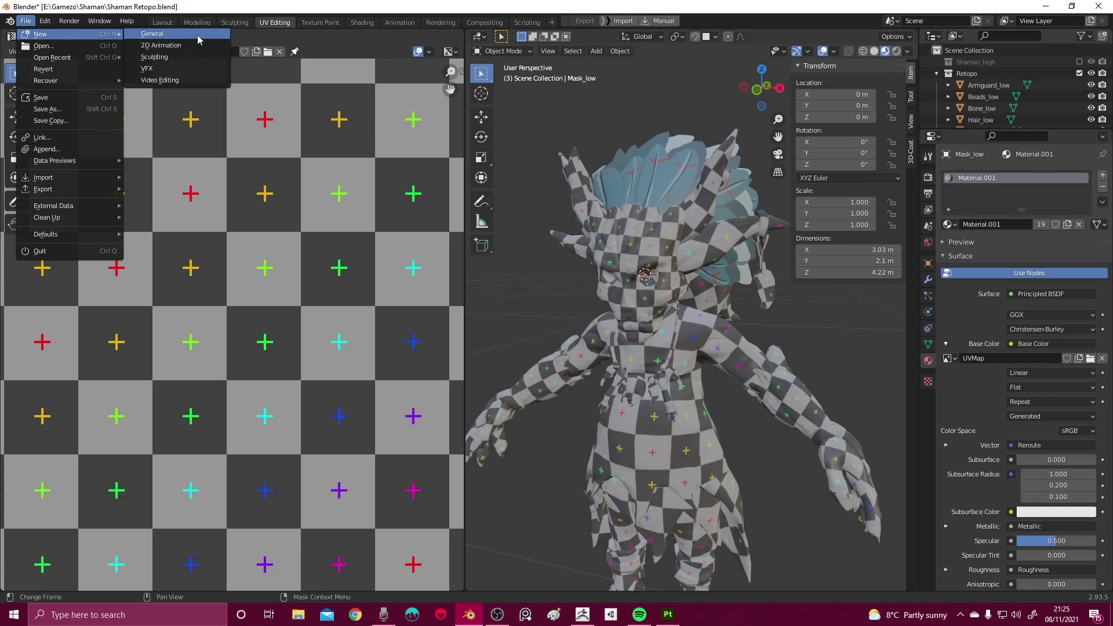
pyautogui.click(202, 41)
pyautogui.click(647, 328)
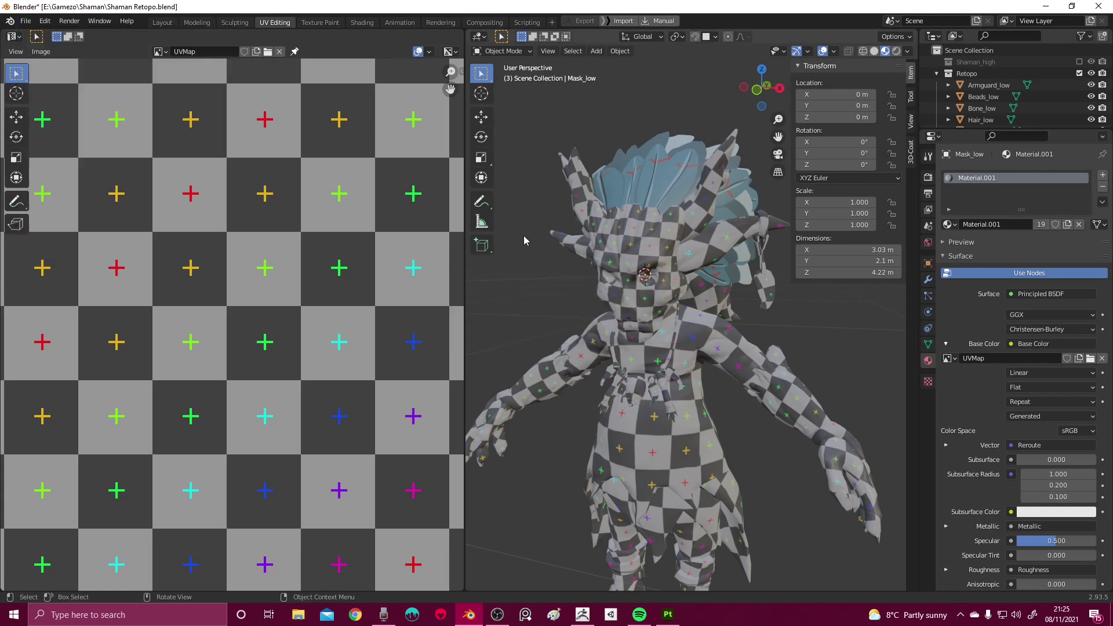
# Open Mask_low for mesh editing and show the UVPackmaster2 packing options beside its UV islands
pyautogui.moveTo(612, 261); pyautogui.dragTo(589, 259, button='middle')
pyautogui.scroll(-3, 358, 216)
pyautogui.scroll(-1, 359, 217)
pyautogui.click(667, 261)
pyautogui.press('Tab')
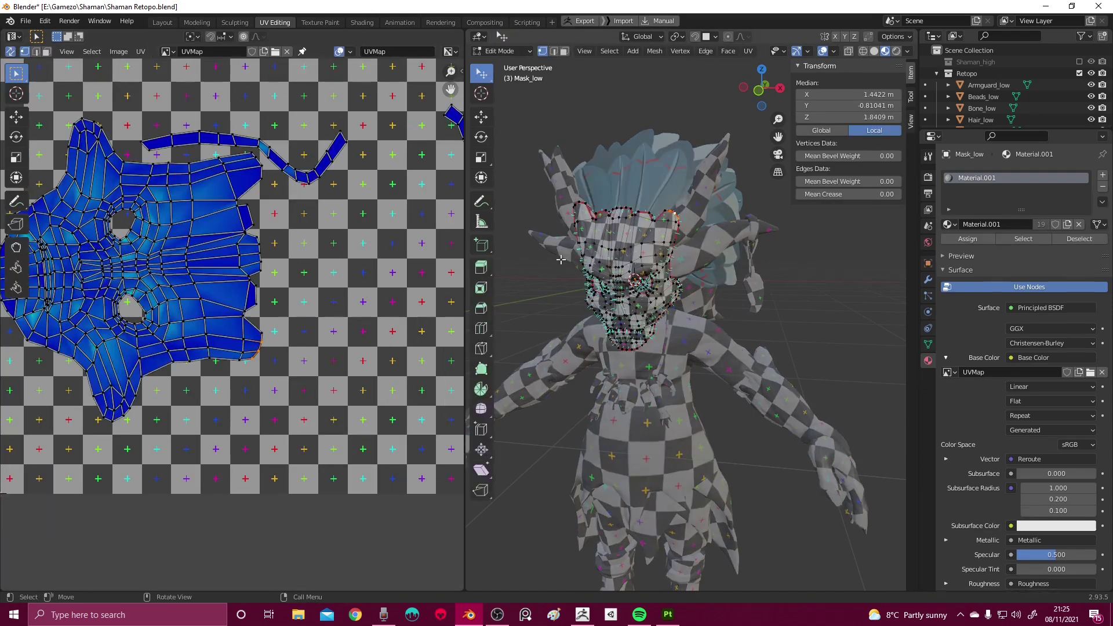
pyautogui.moveTo(354, 231); pyautogui.dragTo(293, 260, button='middle')
pyautogui.scroll(-2, 293, 260)
pyautogui.press('n')
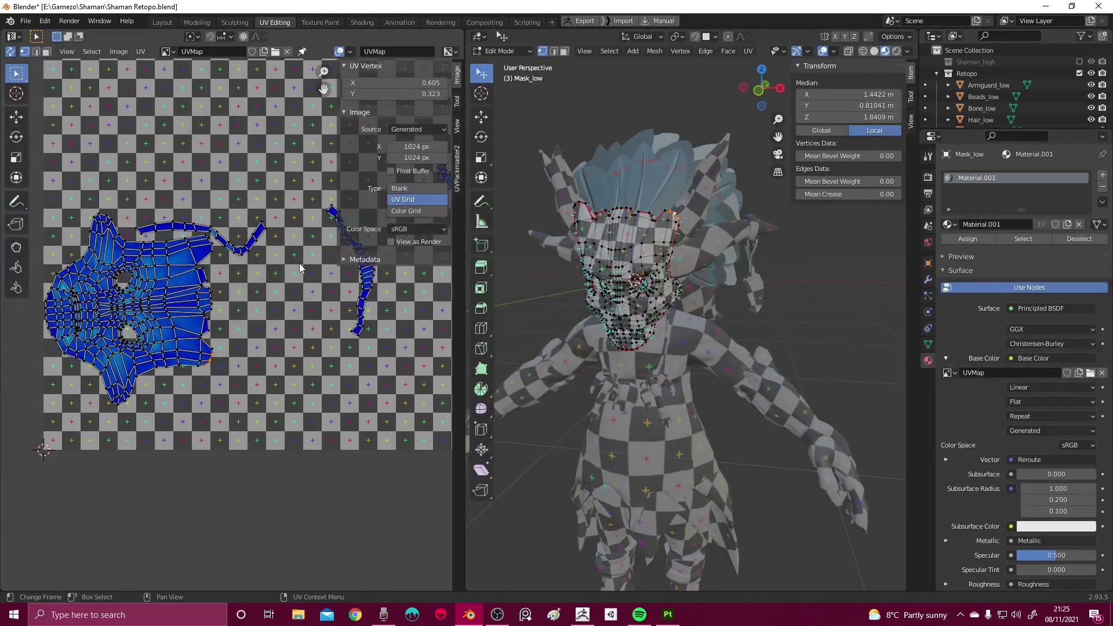
pyautogui.click(458, 185)
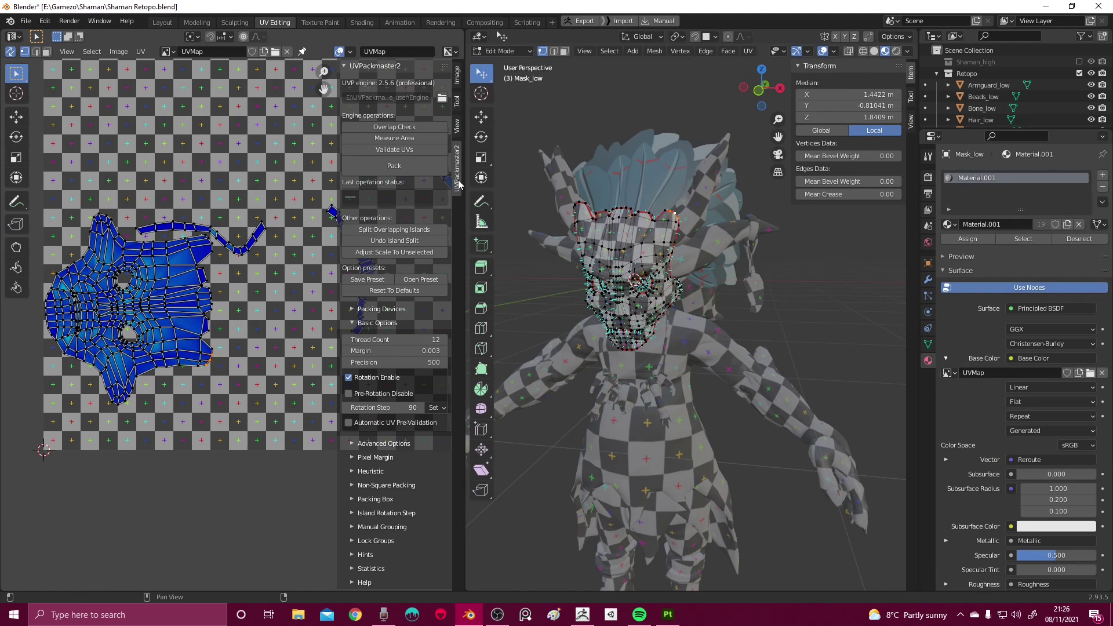
pyautogui.moveTo(225, 189); pyautogui.dragTo(145, 200, button='middle')
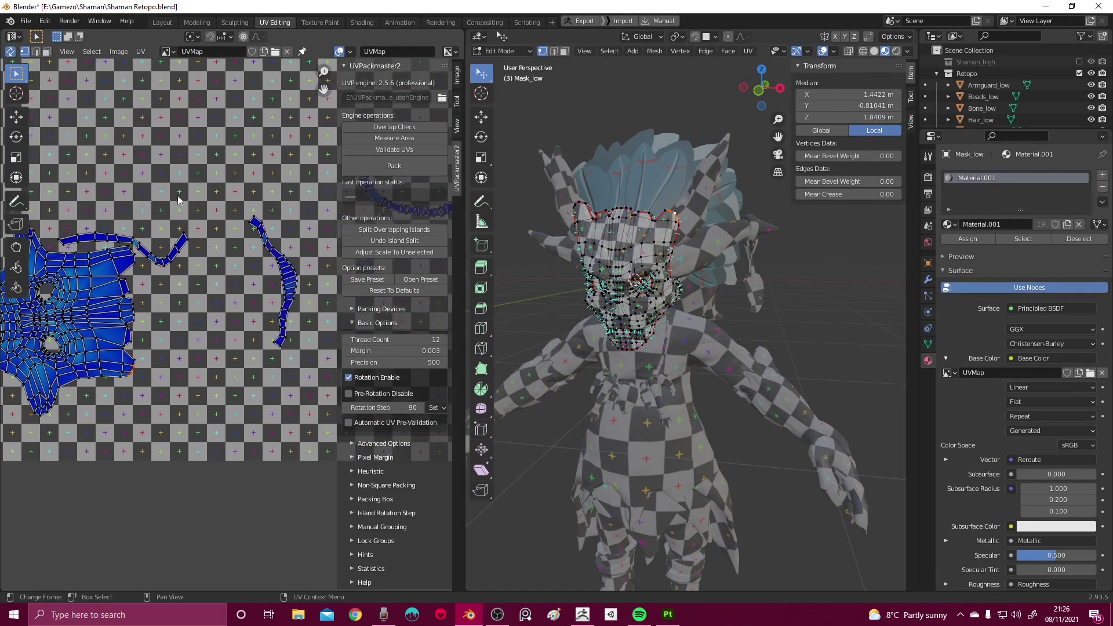
# Select every low-poly object and view their combined UV layout in multi-object Edit Mode before returning to Object Mode
pyautogui.scroll(-2, 658, 276)
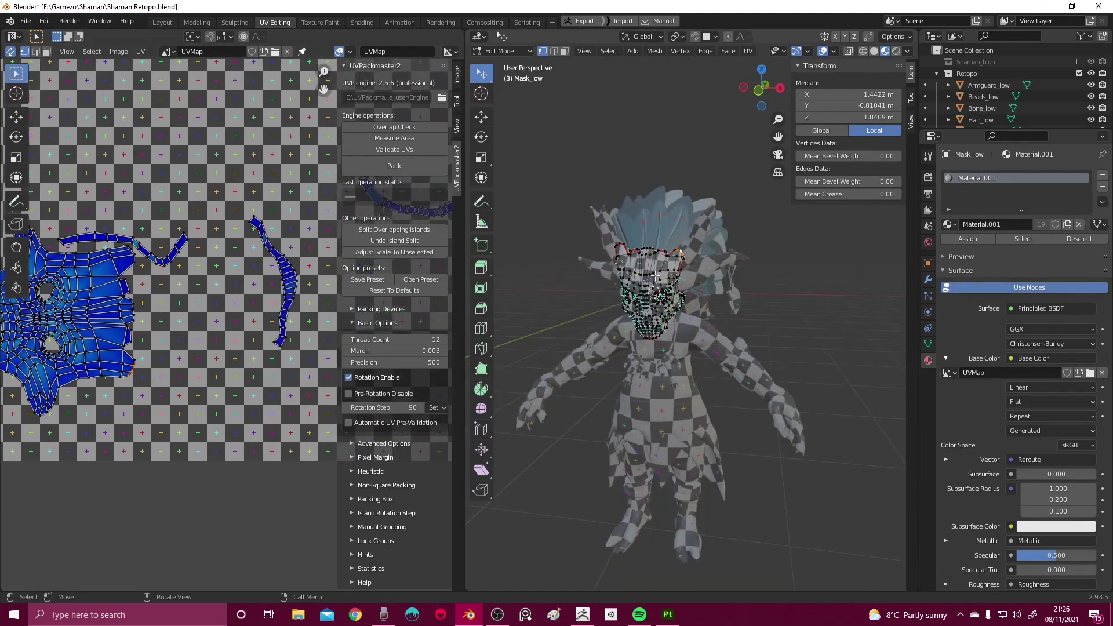
pyautogui.press('Tab')
pyautogui.press('a')
pyautogui.press('Tab')
pyautogui.keyDown('shift'); pyautogui.moveTo(654, 280); pyautogui.dragTo(662, 277, button='middle'); pyautogui.keyUp('shift')
pyautogui.scroll(-3, 286, 270)
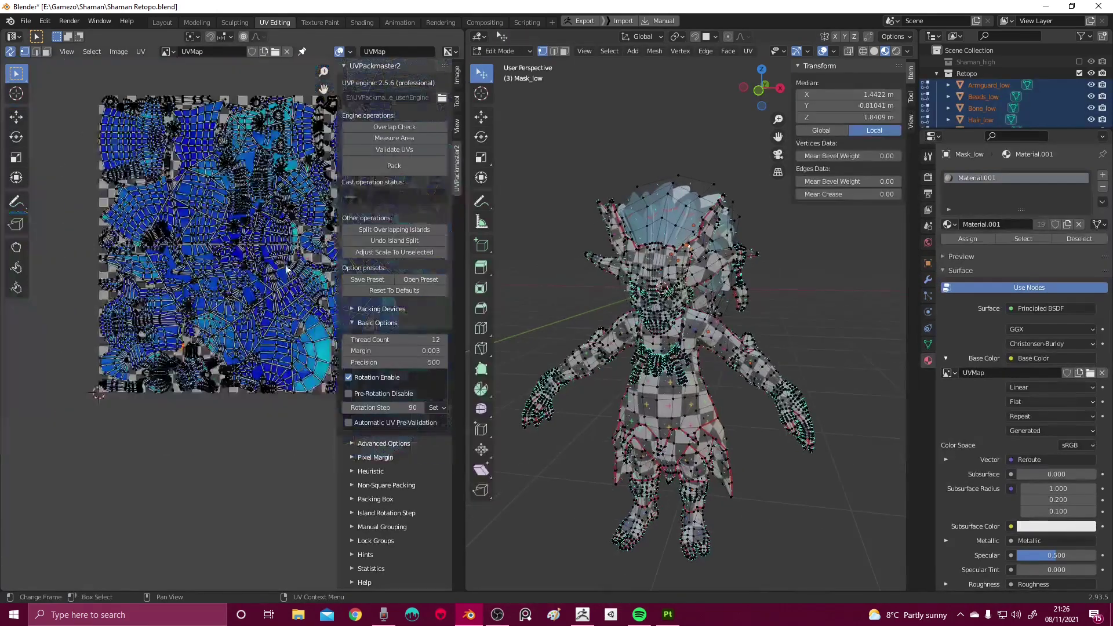
pyautogui.press('Tab')
# Inspect the feather meshes Cylinder and Cylinder.002 and view the character in front orthographic view
pyautogui.click(681, 198)
pyautogui.moveTo(681, 198); pyautogui.dragTo(633, 214, button='middle')
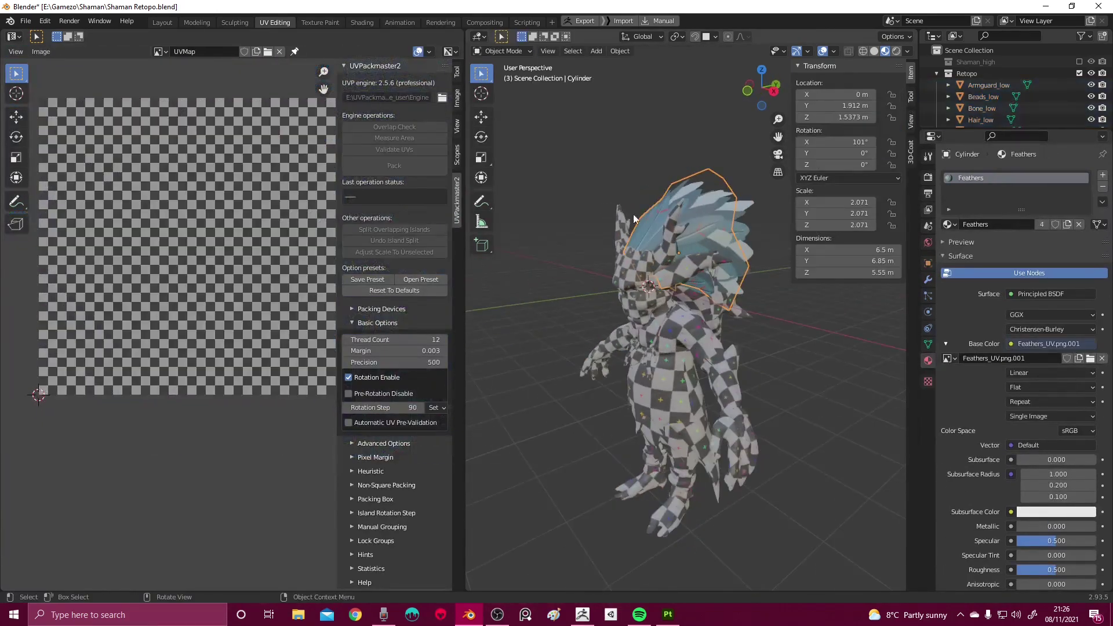
pyautogui.click(725, 222)
pyautogui.moveTo(692, 238)
pyautogui.mouseDown(button='middle')
pyautogui.moveTo(623, 233)
pyautogui.moveTo(691, 226)
pyautogui.mouseUp(button='middle')
pyautogui.press('KP_1')
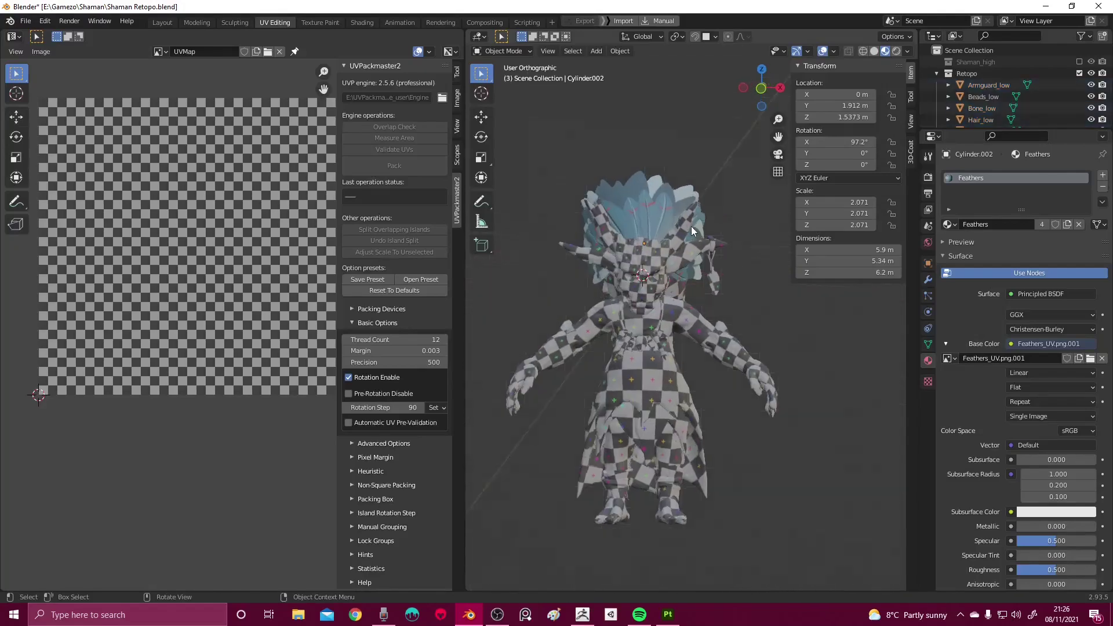
pyautogui.scroll(4, 598, 276)
pyautogui.scroll(-4, 603, 273)
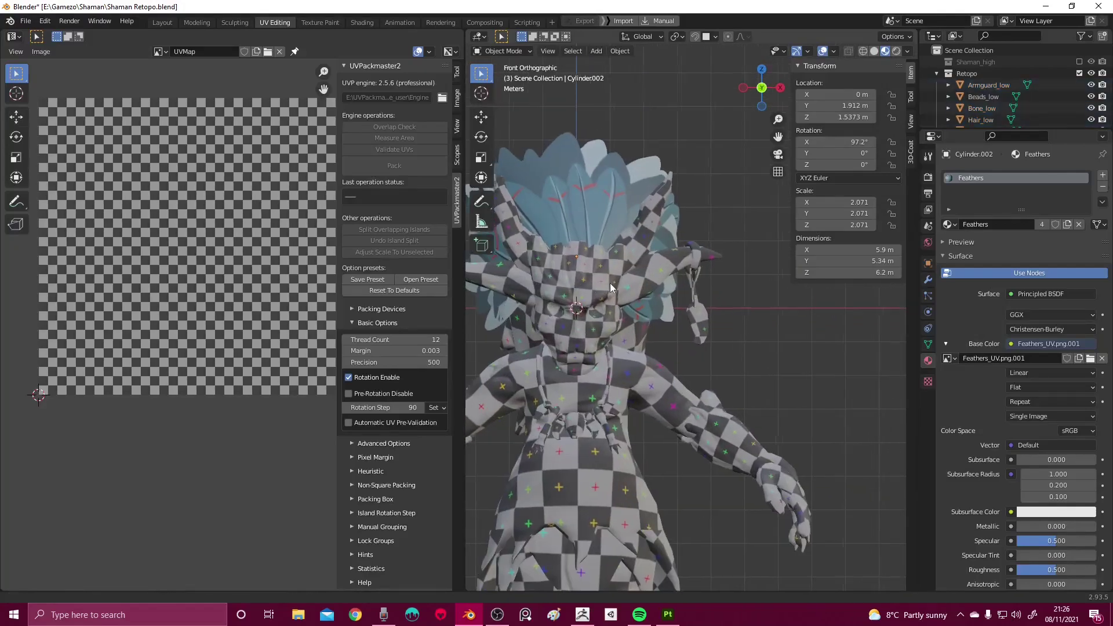
# Exclude the Retopo collection from the view layer and move the feather Cylinder objects into one of the excluded collections
pyautogui.click(1078, 74)
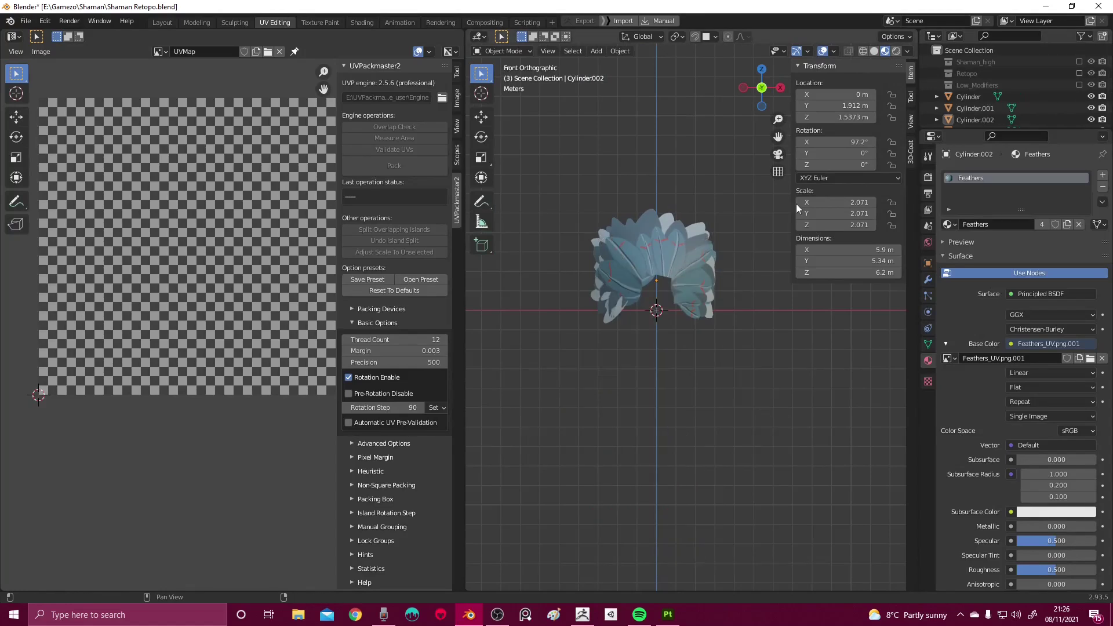
pyautogui.click(683, 239)
pyautogui.hotkey('alt', 'h')
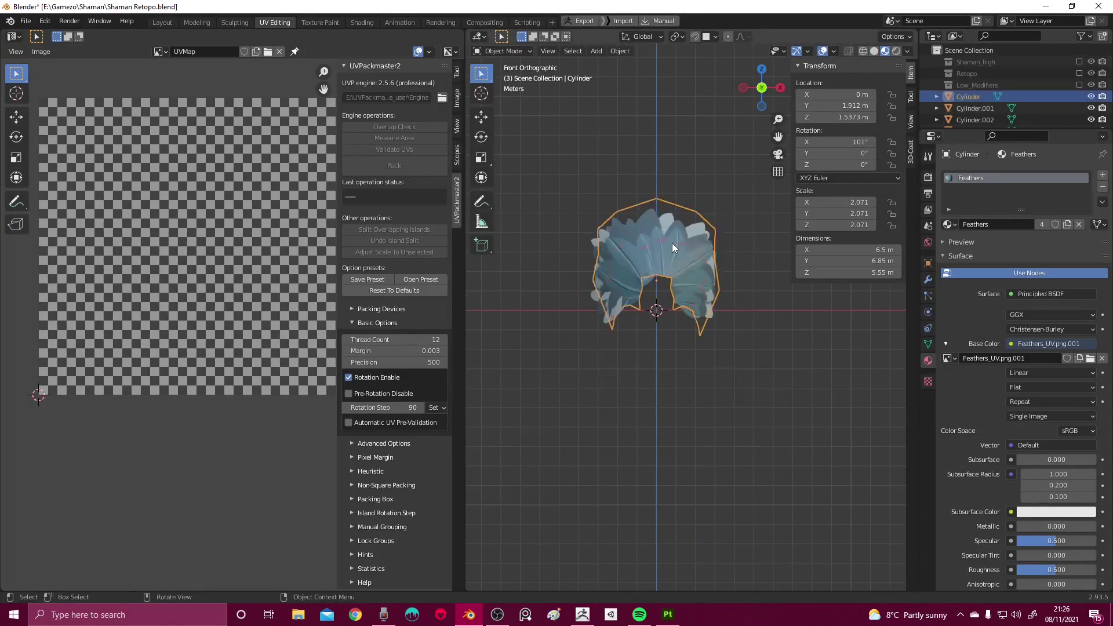
pyautogui.moveTo(685, 262); pyautogui.dragTo(692, 266, button='middle')
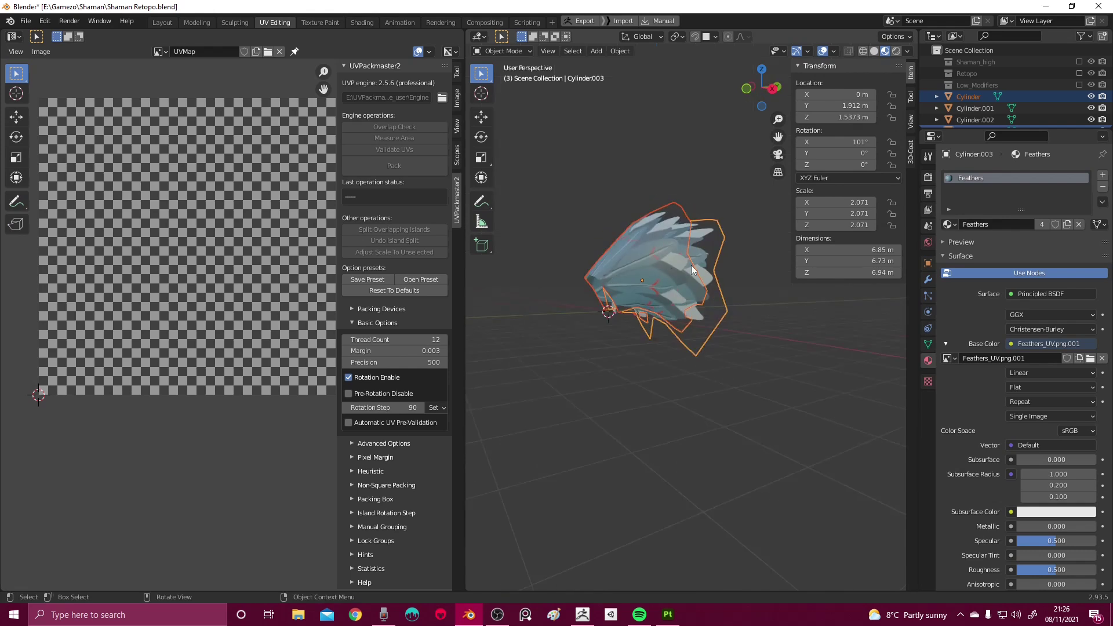
pyautogui.press('m')
pyautogui.click(699, 296)
pyautogui.click(686, 277)
pyautogui.press('m')
pyautogui.click(686, 277)
pyautogui.moveTo(680, 277); pyautogui.dragTo(696, 281, button='middle')
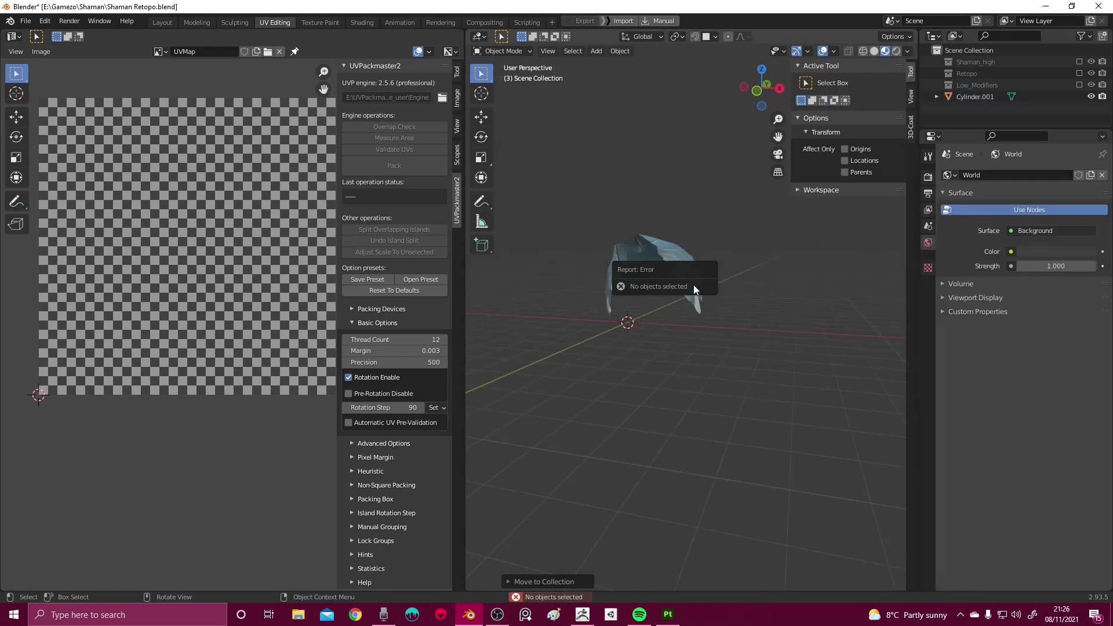
pyautogui.click(670, 245)
pyautogui.press('m')
pyautogui.click(670, 245)
# Add a cube and raise its mesh about 1.07 m along Z so its base sits just above the grid floor
pyautogui.press('KP_1')
pyautogui.hotkey('shift', 'a')
pyautogui.click(713, 257)
pyautogui.press('Tab')
pyautogui.press('g')
pyautogui.press('z')
pyautogui.click(673, 250)
pyautogui.moveTo(672, 251); pyautogui.dragTo(749, 310, button='middle')
pyautogui.press('g')
pyautogui.press('z')
pyautogui.click(748, 280)
# Try to inset the cube's top face, and undo the inset
pyautogui.press('3')
pyautogui.click(719, 316)
pyautogui.press('i')
pyautogui.click(769, 323)
pyautogui.scroll(-3, 766, 318)
pyautogui.hotkey('ctrl', 'z')
pyautogui.scroll(2, 743, 319)
# In edge selection and wireframe display, select edges around the cube's base and its vertical corners and mark them as seams
pyautogui.press('2')
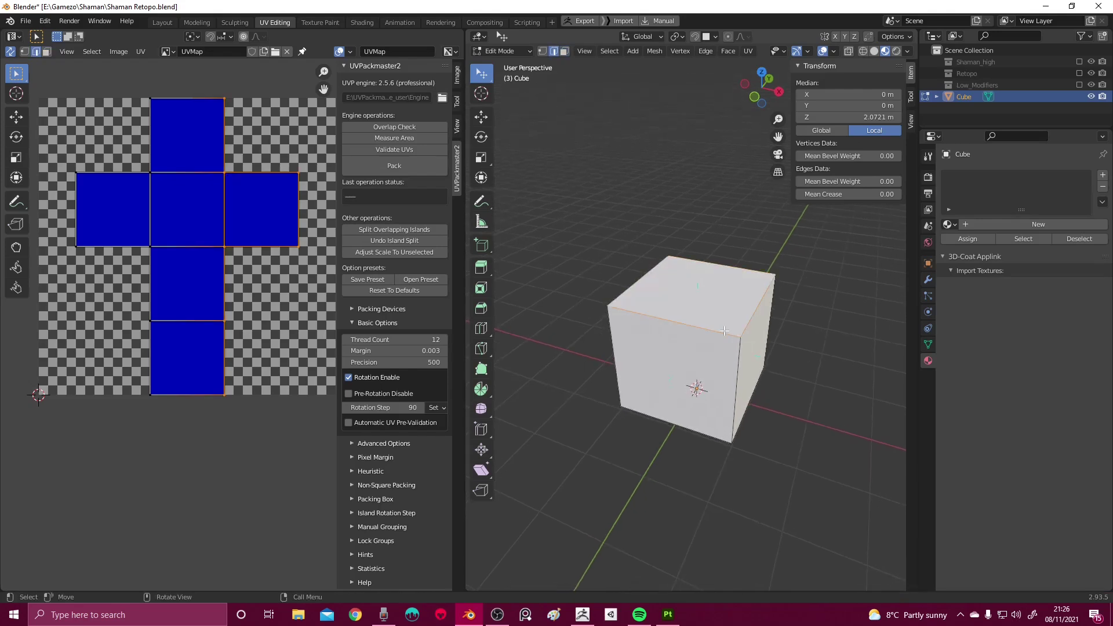
pyautogui.hotkey('shift', 'z')
pyautogui.click(678, 326)
pyautogui.moveTo(616, 338); pyautogui.dragTo(684, 294, button='middle')
pyautogui.click(706, 336)
pyautogui.keyDown('shift'); pyautogui.click(714, 385); pyautogui.keyUp('shift')
pyautogui.moveTo(714, 385); pyautogui.dragTo(721, 377, button='middle')
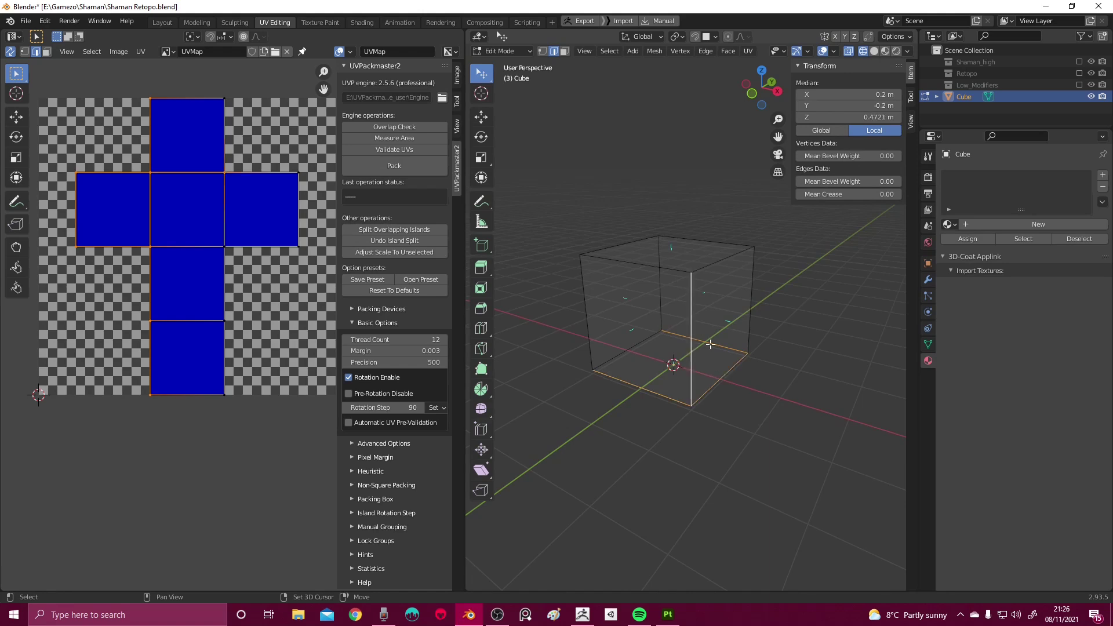
pyautogui.moveTo(578, 321); pyautogui.dragTo(645, 295, button='middle')
pyautogui.press('KP_1')
pyautogui.press('q')
pyautogui.click(668, 372)
pyautogui.moveTo(645, 294); pyautogui.dragTo(667, 327, button='middle')
# Unwrap the entire cube along its seams and check the resulting UV layout
pyautogui.press('a')
pyautogui.press('u')
pyautogui.click(621, 351)
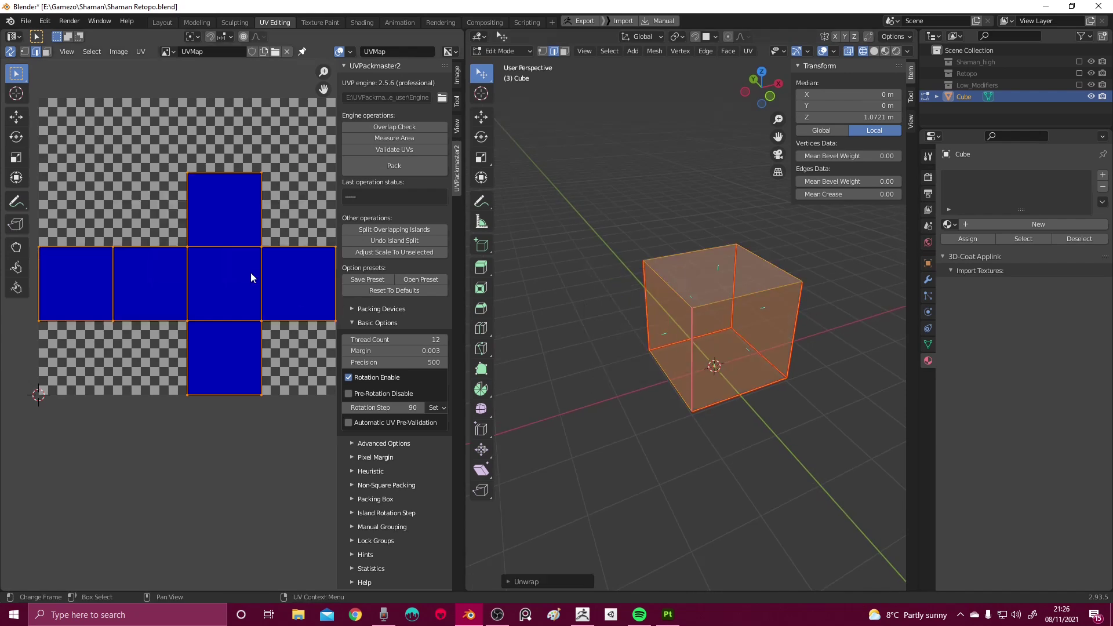
pyautogui.scroll(-2, 250, 273)
pyautogui.scroll(3, 268, 271)
# Return to Object Mode in front view and duplicate the cube about 2.37 m along X
pyautogui.moveTo(749, 318); pyautogui.dragTo(696, 339, button='middle')
pyautogui.press('KP_1')
pyautogui.press('Tab')
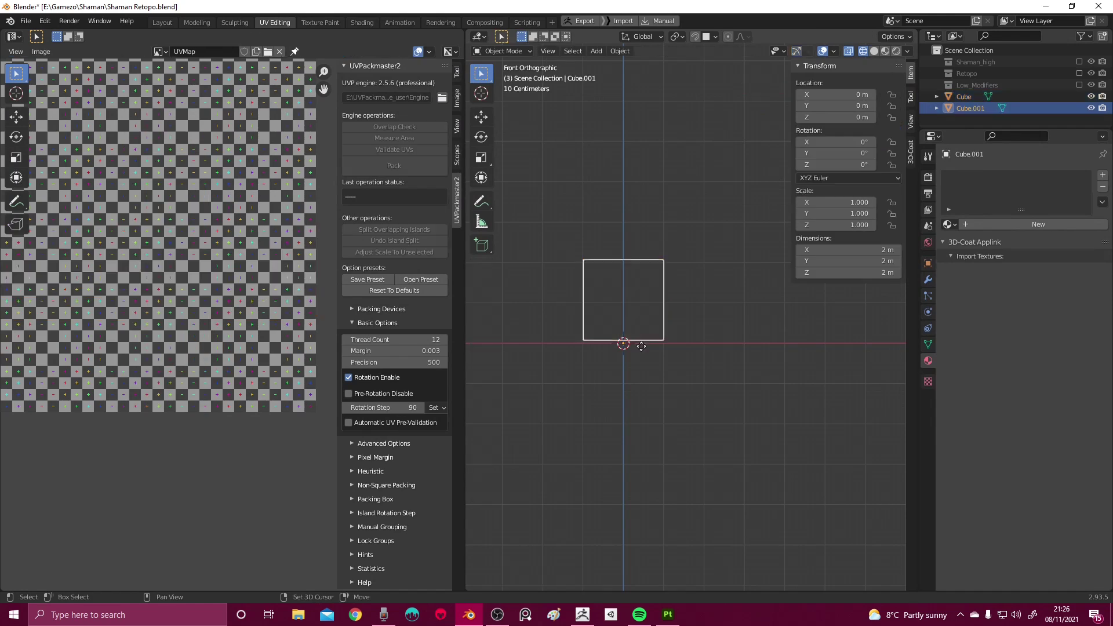
pyautogui.hotkey('shift', 'd')
pyautogui.press('x')
pyautogui.click(737, 353)
pyautogui.keyDown('shift'); pyautogui.moveTo(737, 353); pyautogui.dragTo(684, 349, button='middle'); pyautogui.keyUp('shift')
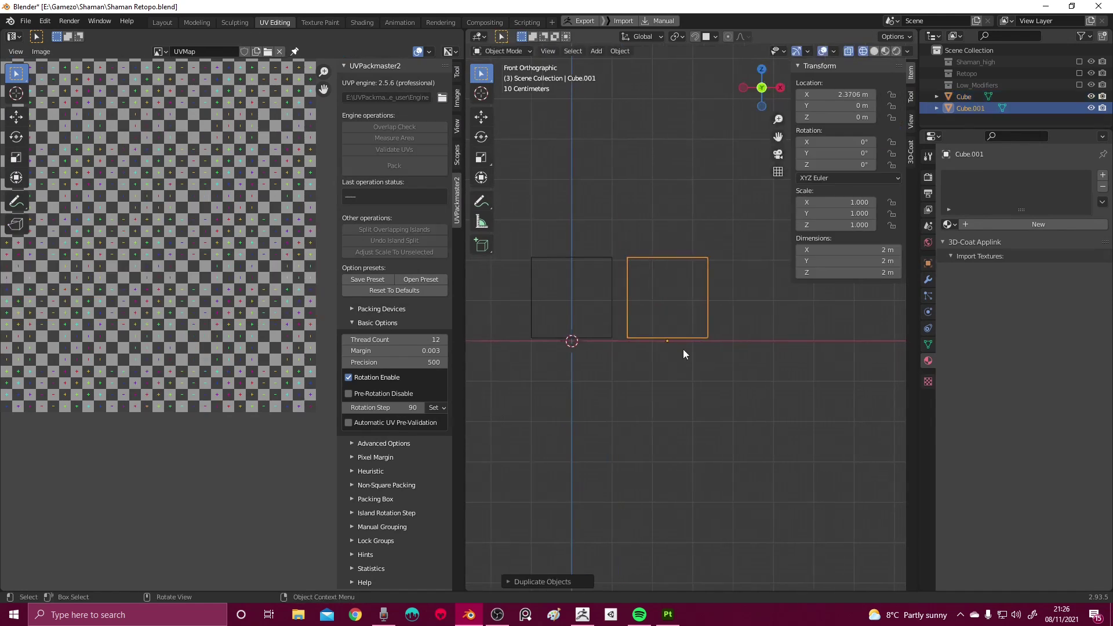
# Duplicate the cube further along X and adjust the spacing to form a row of separate cubes
pyautogui.hotkey('shift', 'd')
pyautogui.press('x')
pyautogui.click(764, 350)
pyautogui.keyDown('shift'); pyautogui.moveTo(764, 351); pyautogui.dragTo(834, 318, button='middle'); pyautogui.keyUp('shift')
pyautogui.hotkey('shift', 'd')
pyautogui.press('x')
pyautogui.click(801, 317)
pyautogui.press('g')
pyautogui.press('x')
pyautogui.click(734, 314)
pyautogui.moveTo(734, 314)
pyautogui.mouseDown(button='middle')
pyautogui.moveTo(697, 294)
pyautogui.moveTo(726, 311)
pyautogui.moveTo(652, 314)
pyautogui.mouseUp(button='middle')
# Turn off wireframe display, select all the cubes in the row and unwrap them together in Edit Mode
pyautogui.keyDown('shift'); pyautogui.click(697, 294); pyautogui.keyUp('shift')
pyautogui.hotkey('shift', 'z')
pyautogui.keyDown('shift'); pyautogui.click(754, 310); pyautogui.keyUp('shift')
pyautogui.keyDown('shift'); pyautogui.click(843, 332); pyautogui.keyUp('shift')
pyautogui.press('Tab')
pyautogui.press('u')
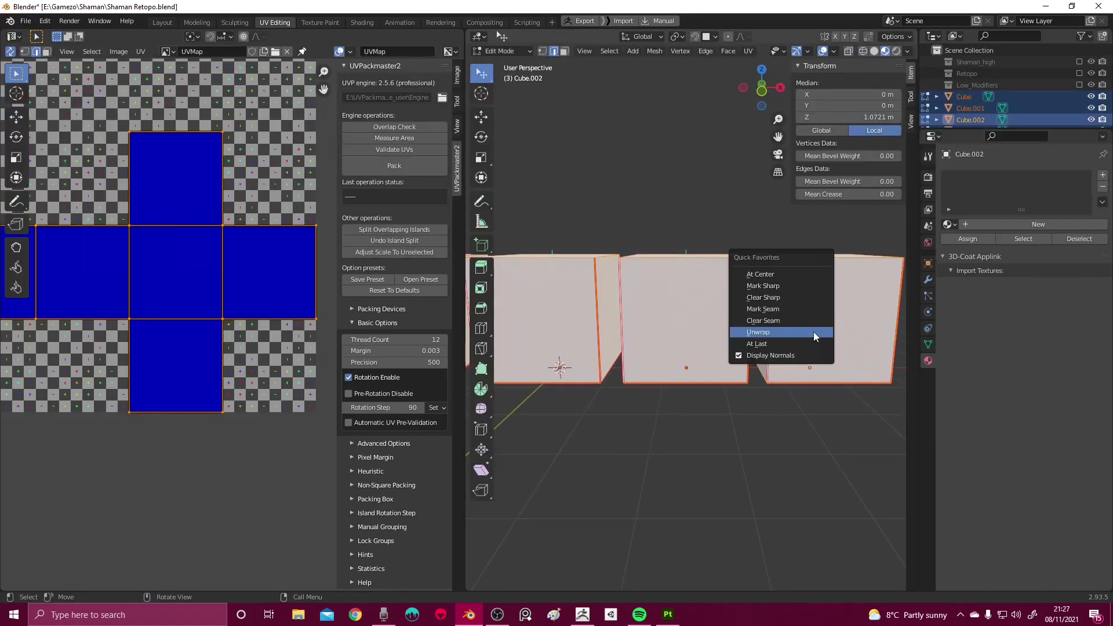
pyautogui.click(813, 332)
pyautogui.scroll(1, 289, 262)
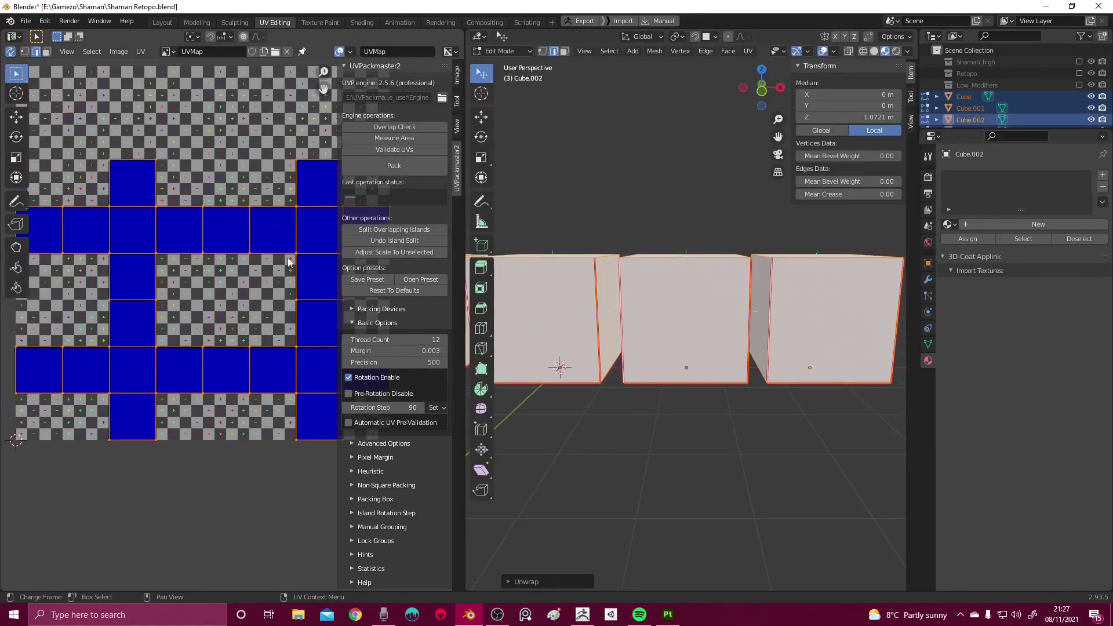
pyautogui.moveTo(289, 263); pyautogui.dragTo(280, 250, button='middle')
# Mark the upper front edge of the third cube in the row as a seam and unwrap all the cubes again
pyautogui.moveTo(667, 209); pyautogui.dragTo(688, 229, button='middle')
pyautogui.click(680, 260)
pyautogui.press('q')
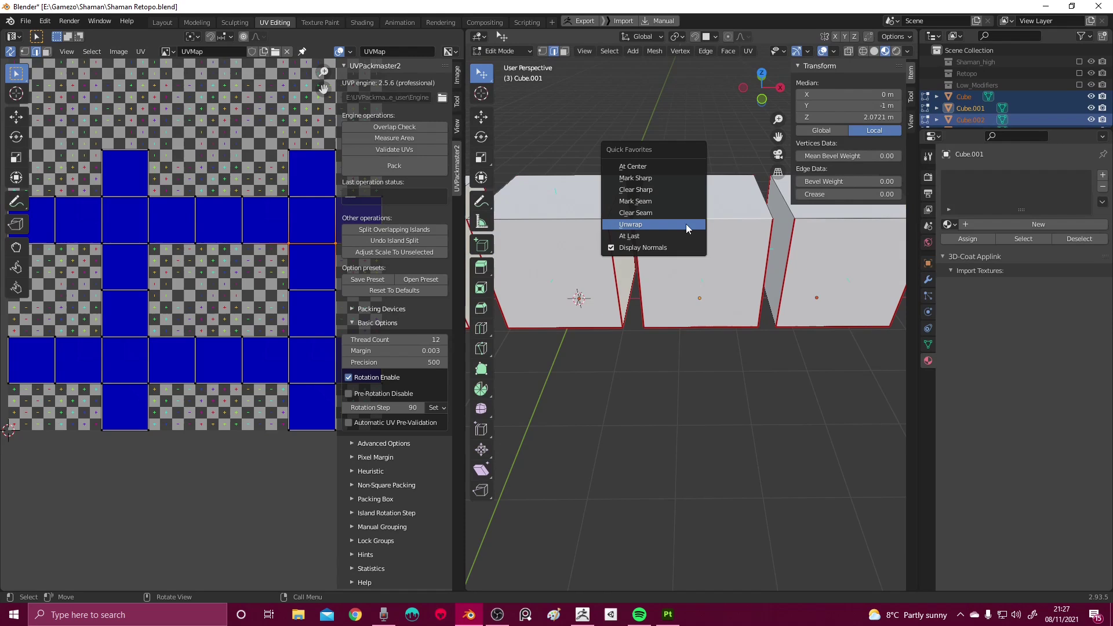
pyautogui.click(660, 201)
pyautogui.press('a')
pyautogui.press('q')
pyautogui.click(669, 260)
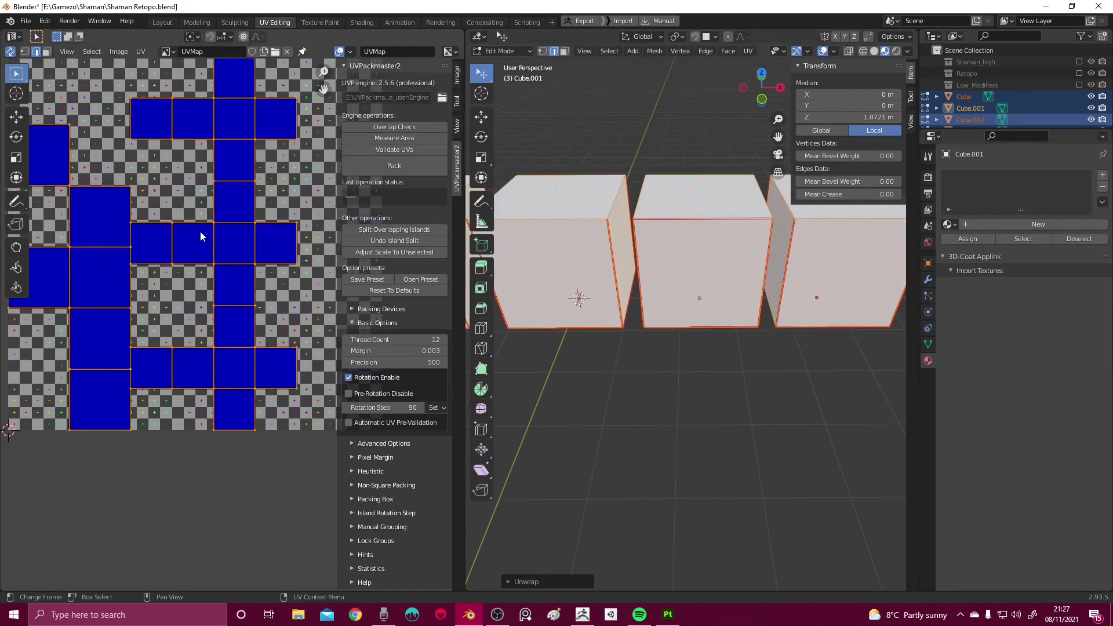
# Examine the four cubes' UV layout, comparing the separated face island, the cross-shaped islands and the empty texture space
pyautogui.scroll(-2, 201, 236)
pyautogui.scroll(2, 170, 230)
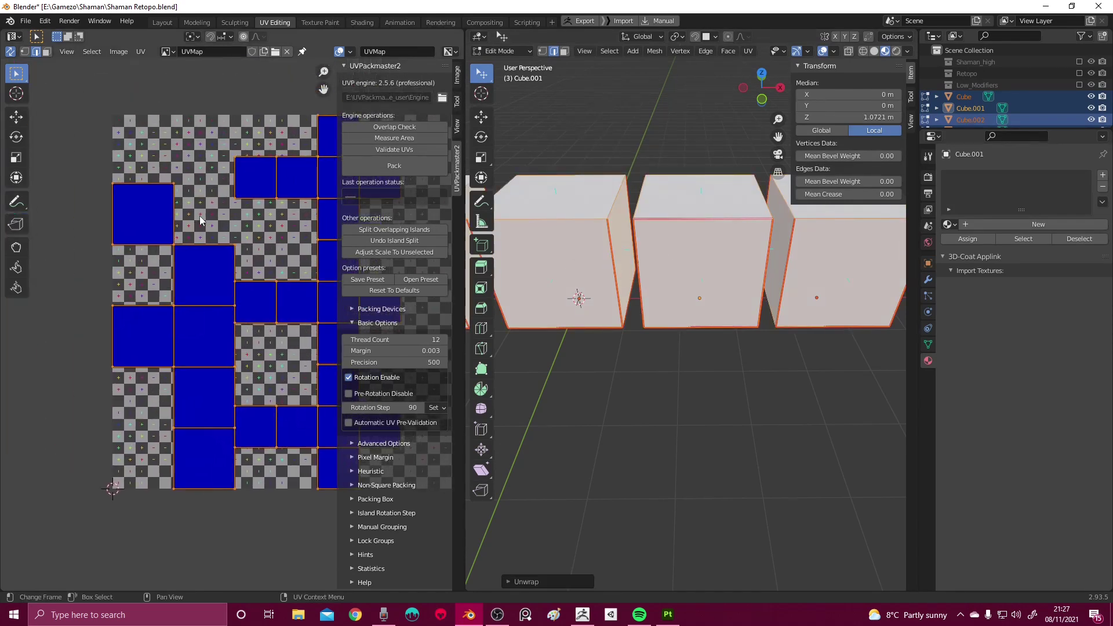
pyautogui.scroll(-2, 191, 232)
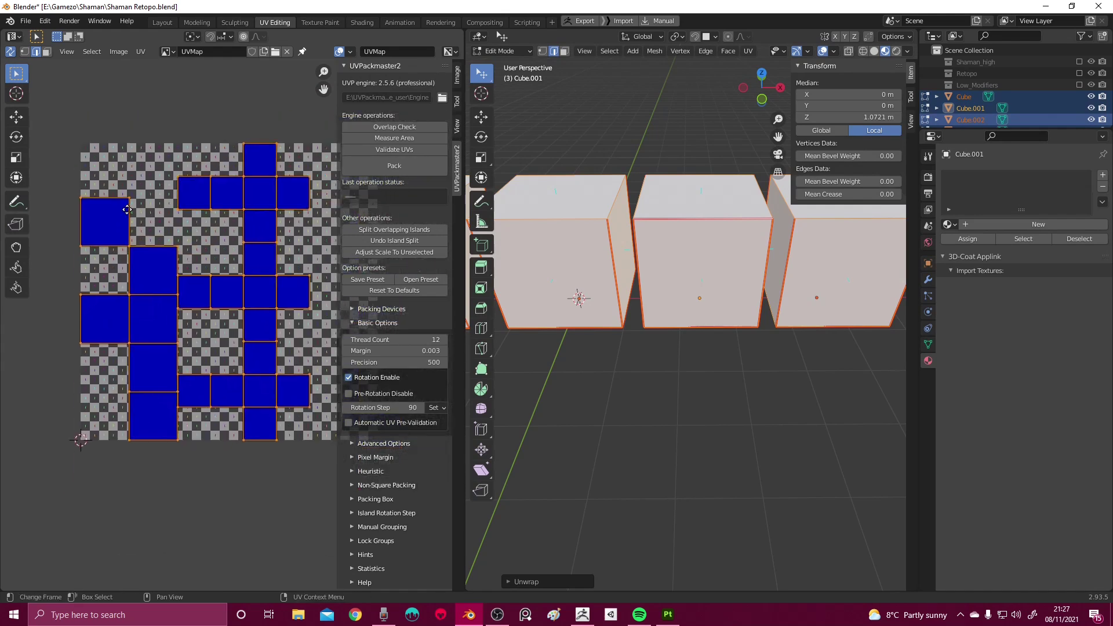
pyautogui.scroll(-3, 684, 258)
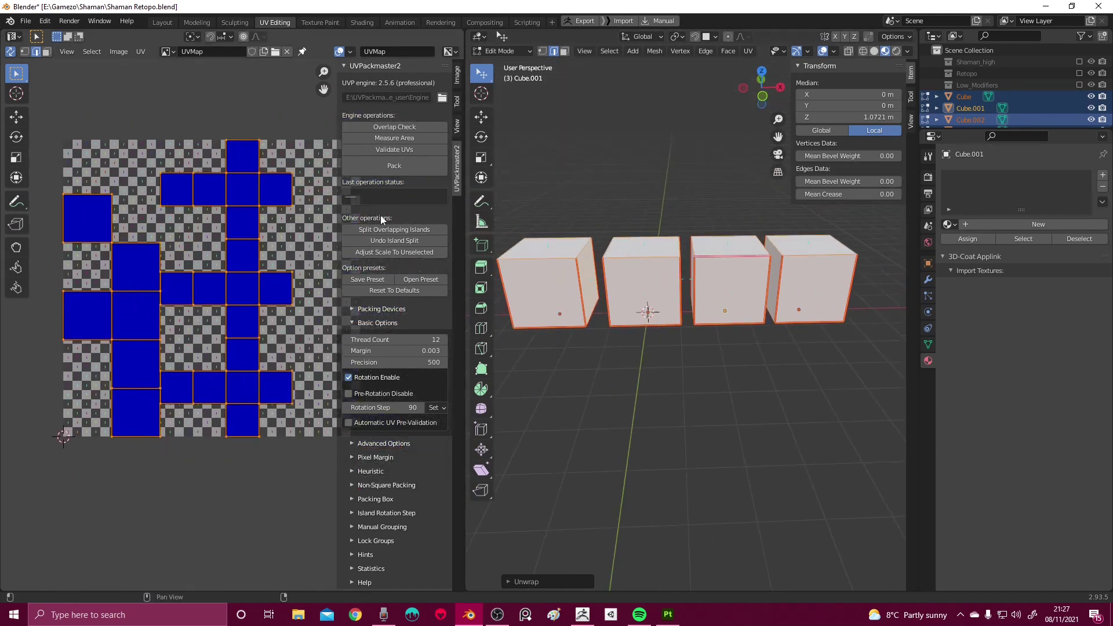
pyautogui.moveTo(215, 188); pyautogui.dragTo(173, 178, button='middle')
pyautogui.moveTo(120, 152); pyautogui.dragTo(151, 183, button='middle')
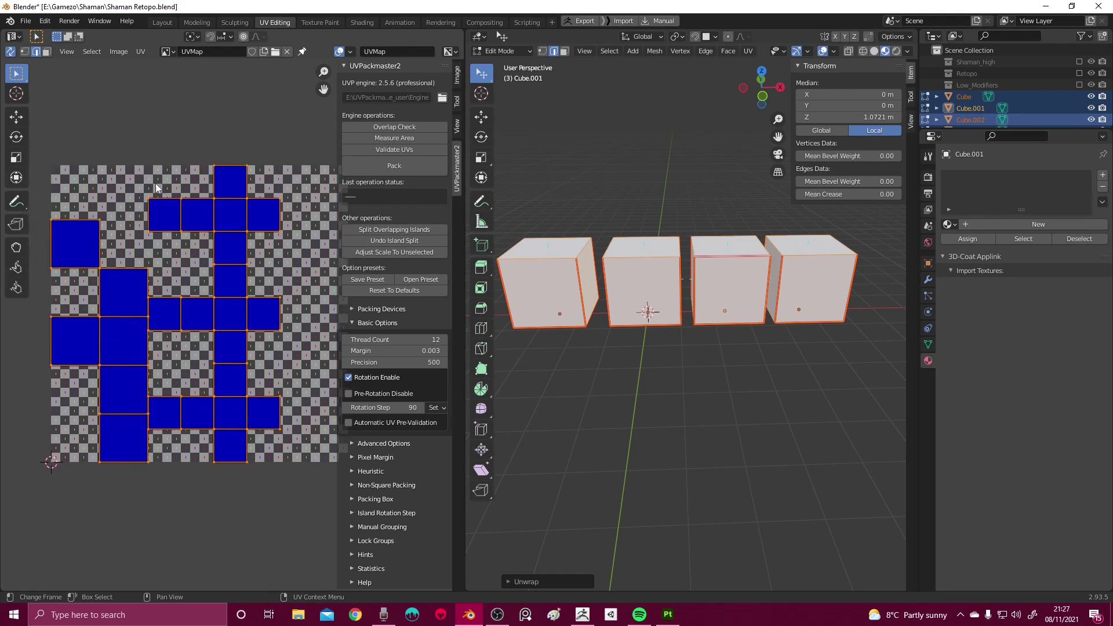
pyautogui.moveTo(262, 205); pyautogui.dragTo(213, 209, button='middle')
pyautogui.scroll(1, 237, 191)
pyautogui.scroll(-1, 254, 172)
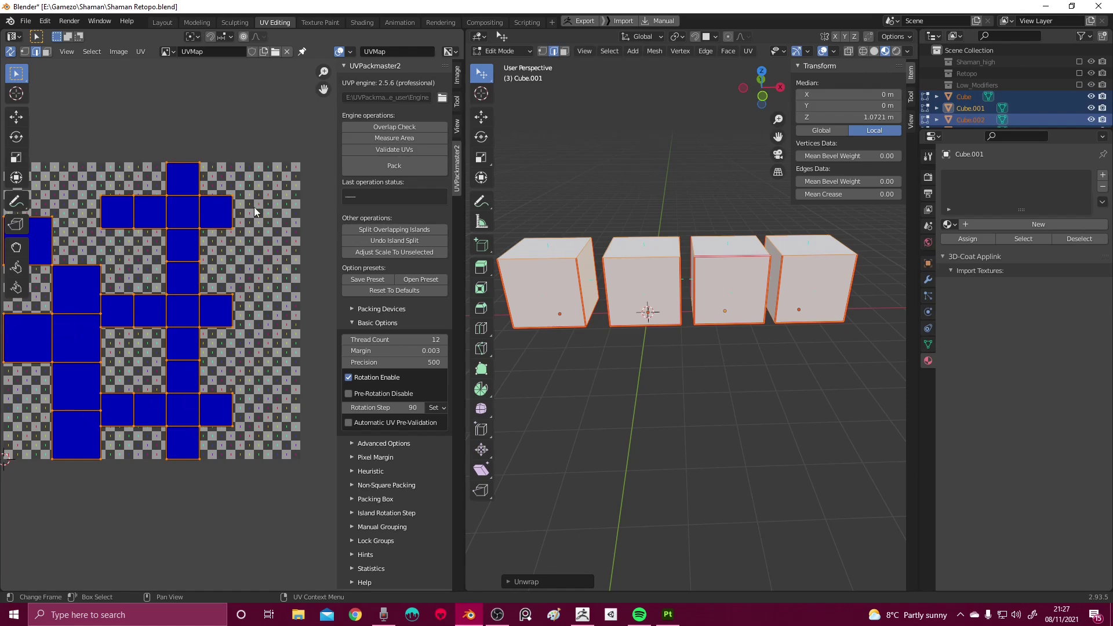
pyautogui.keyDown('ctrl'); pyautogui.hscroll(-2, 259, 215); pyautogui.keyUp('ctrl')
pyautogui.keyDown('shift'); pyautogui.scroll(1, 260, 218); pyautogui.keyUp('shift')
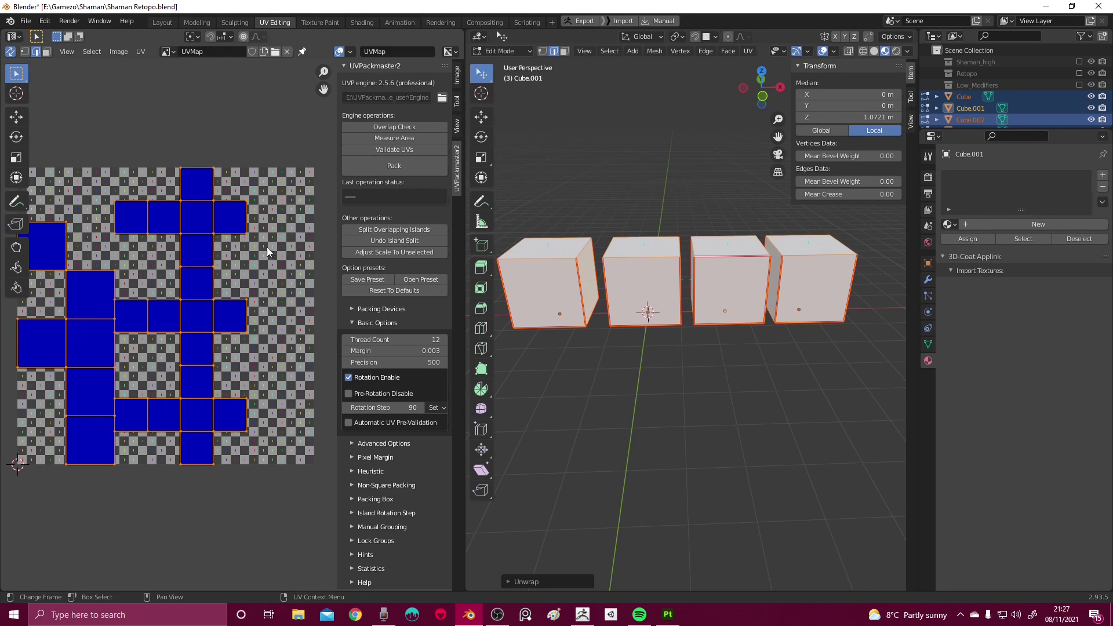
pyautogui.scroll(-1, 264, 245)
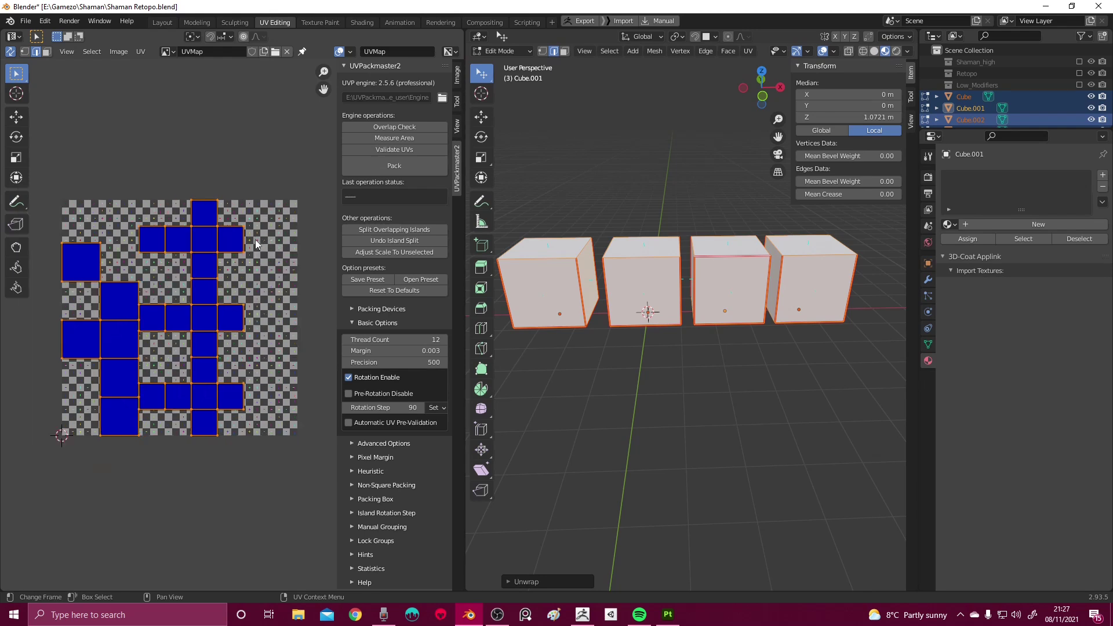
pyautogui.scroll(1, 255, 239)
pyautogui.moveTo(257, 240); pyautogui.dragTo(236, 246, button='middle')
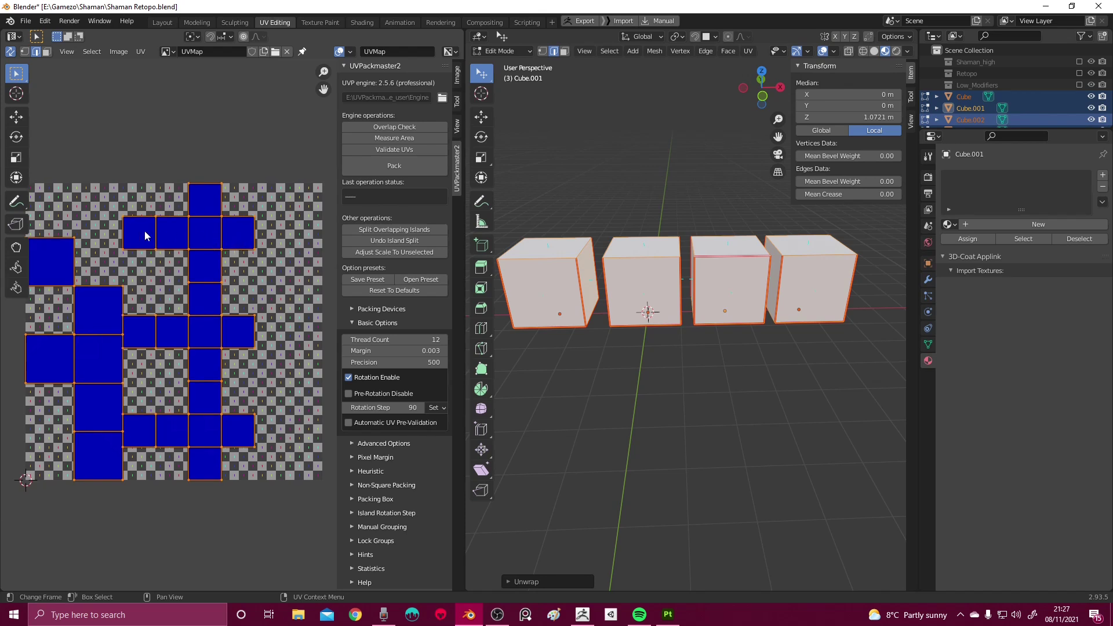
pyautogui.scroll(-1, 144, 231)
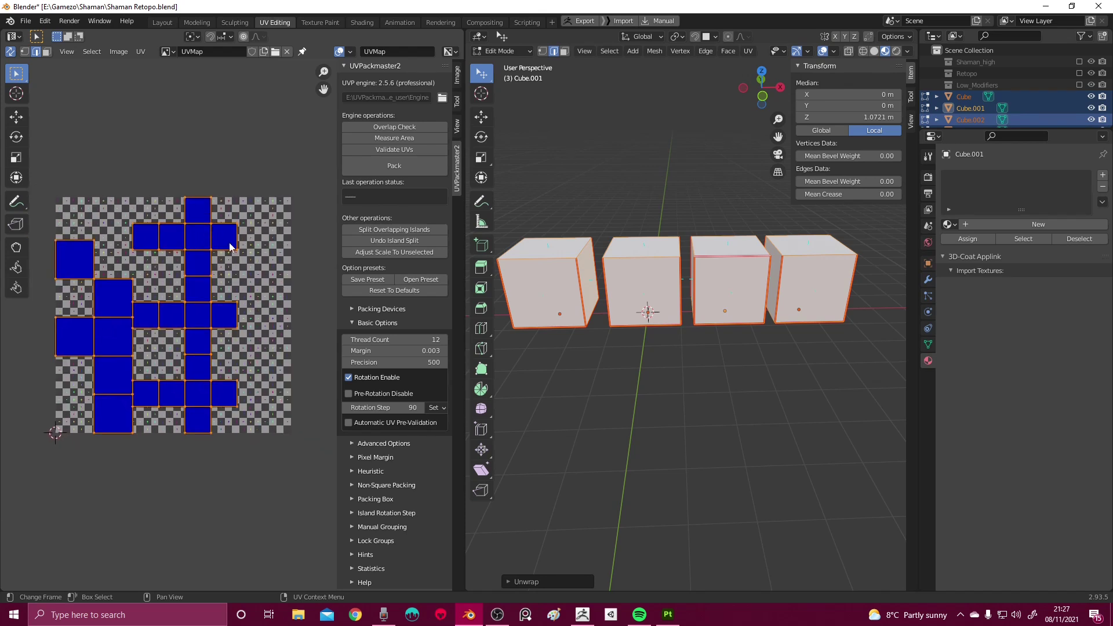
pyautogui.moveTo(227, 243)
pyautogui.mouseDown(button='middle')
pyautogui.moveTo(256, 234)
pyautogui.moveTo(232, 261)
pyautogui.mouseUp(button='middle')
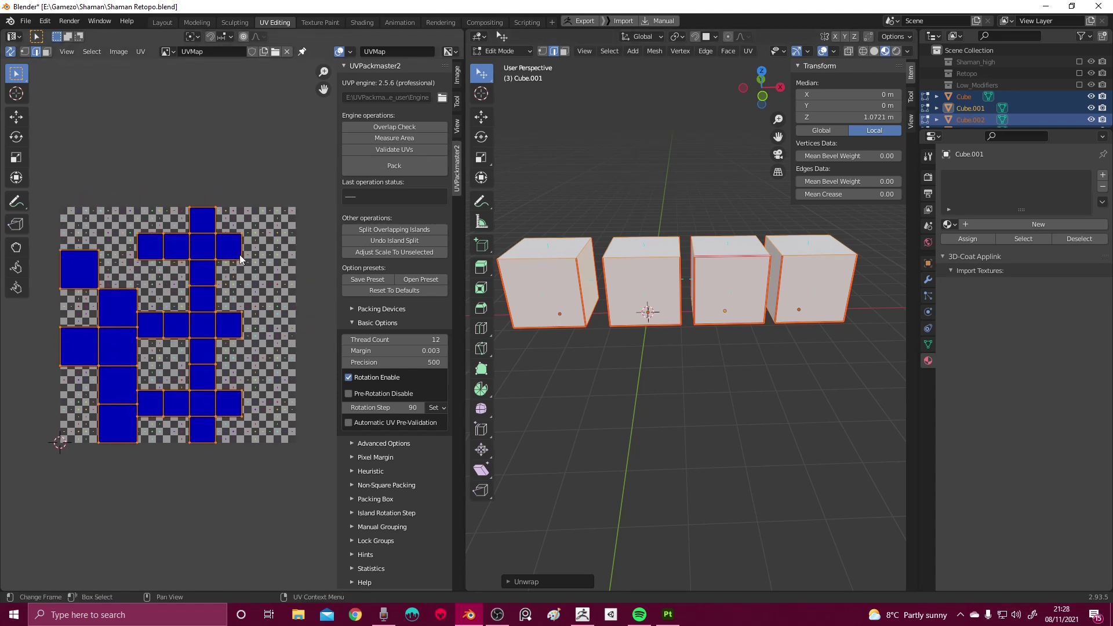
pyautogui.moveTo(242, 259); pyautogui.dragTo(275, 276, button='middle')
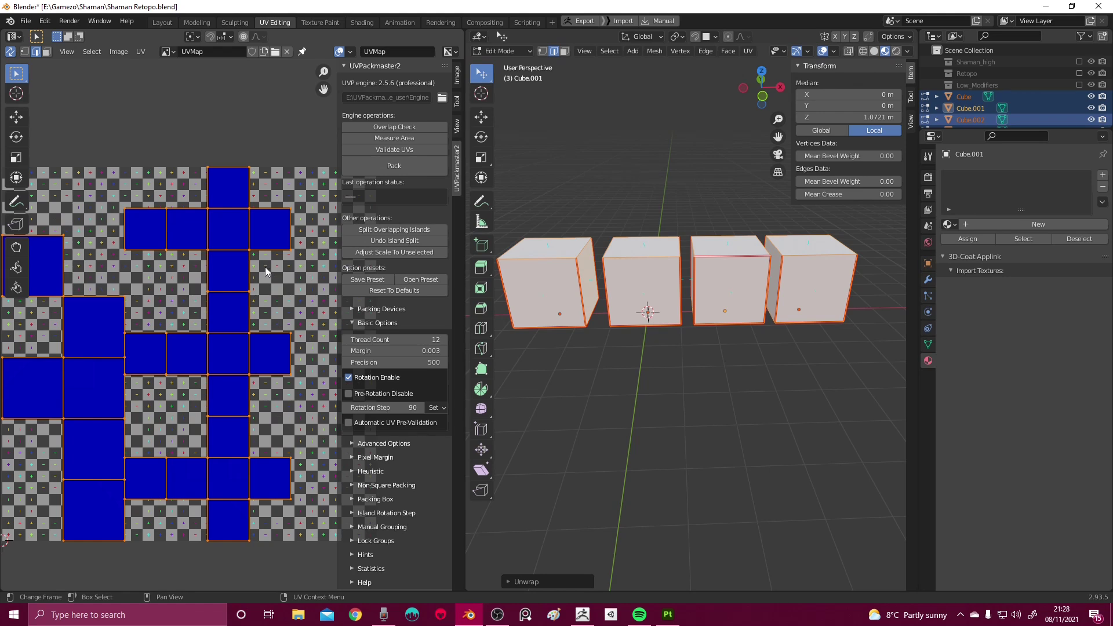
pyautogui.scroll(-1, 262, 272)
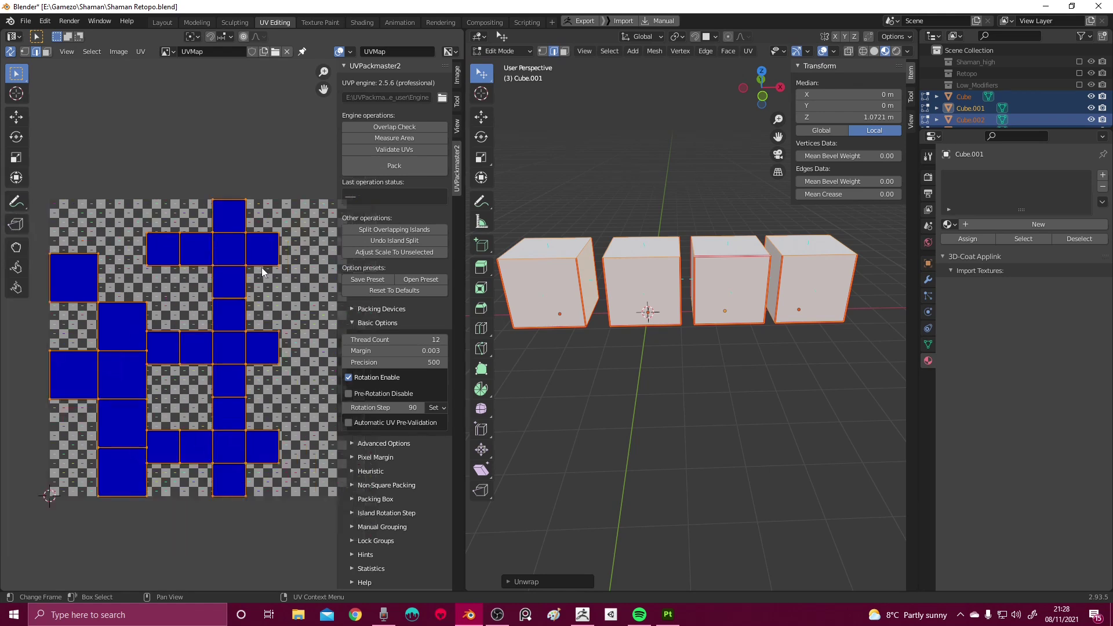
pyautogui.keyDown('shift'); pyautogui.moveTo(521, 261); pyautogui.dragTo(519, 297, button='middle'); pyautogui.keyUp('shift')
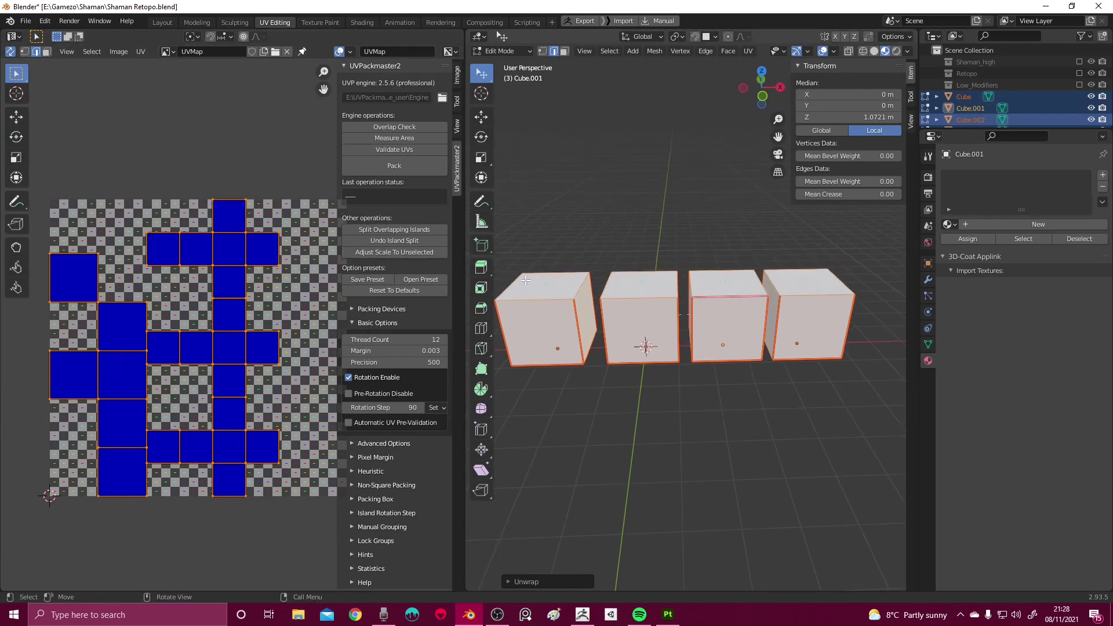
pyautogui.moveTo(266, 236); pyautogui.dragTo(235, 237, button='middle')
# Switch to face selection, deselect everything and pick each cube's linked UV island until all of them are selected
pyautogui.press('3')
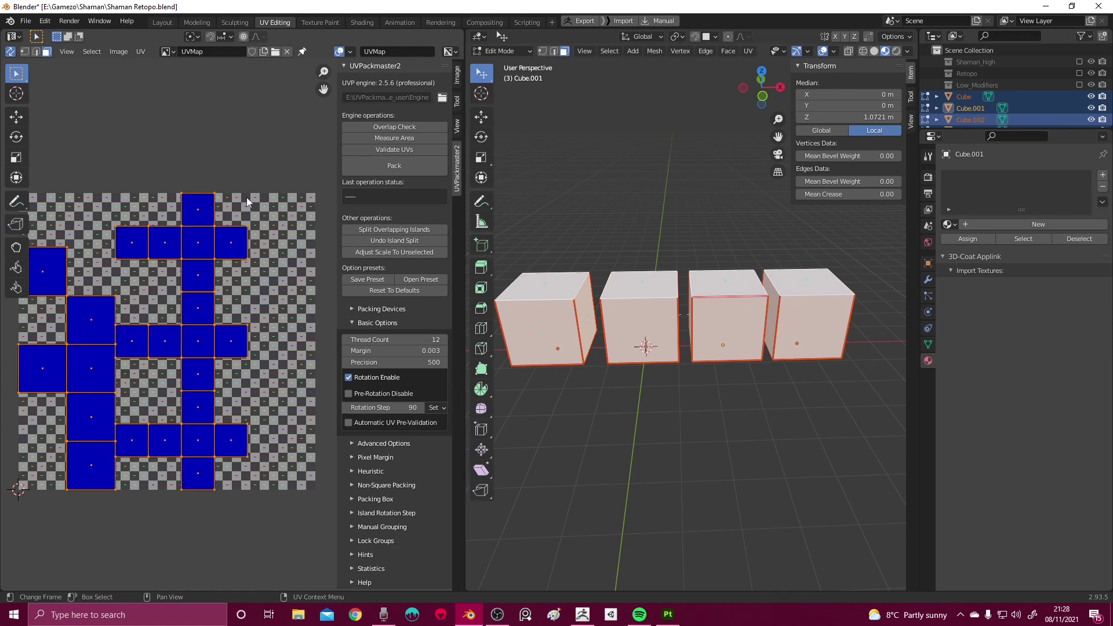
pyautogui.scroll(2, 243, 203)
pyautogui.hotkey('alt', 'a')
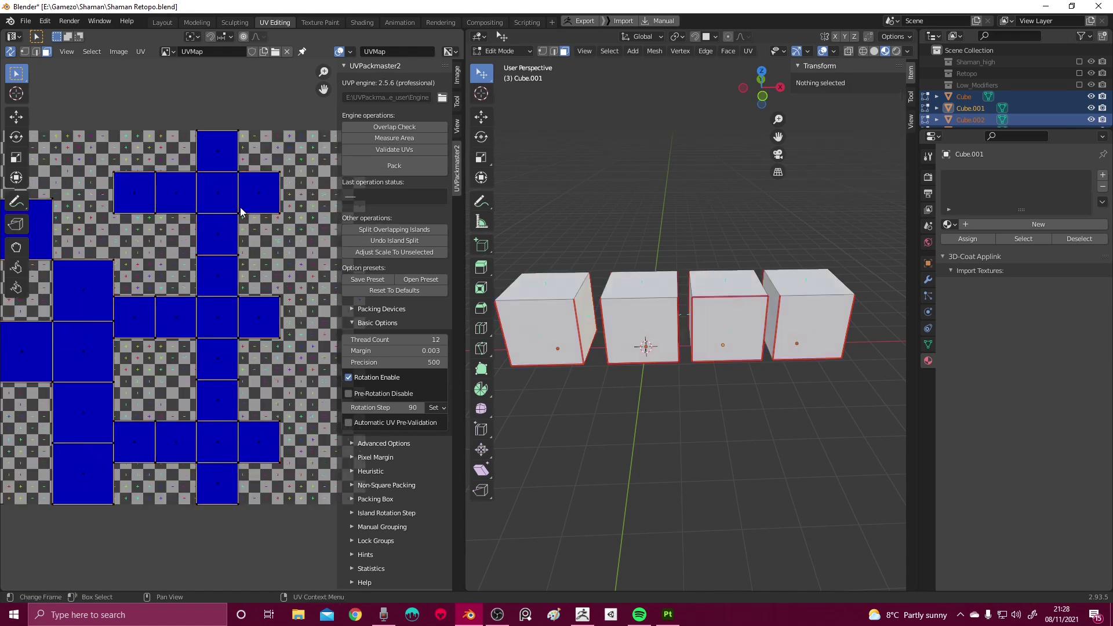
pyautogui.press('l')
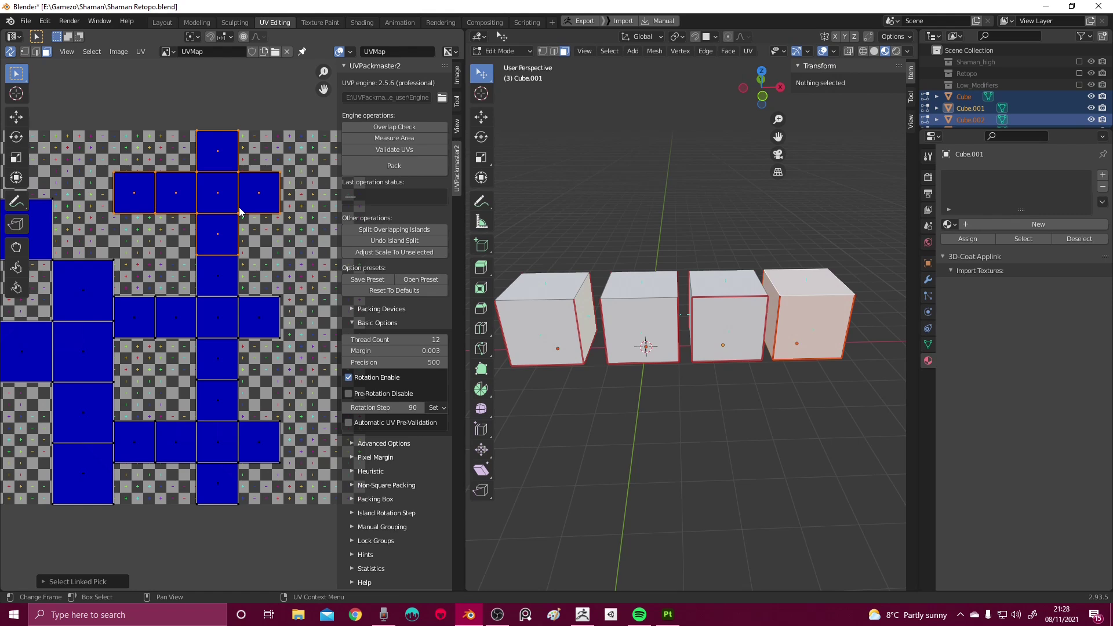
pyautogui.moveTo(239, 212); pyautogui.dragTo(235, 231, button='middle')
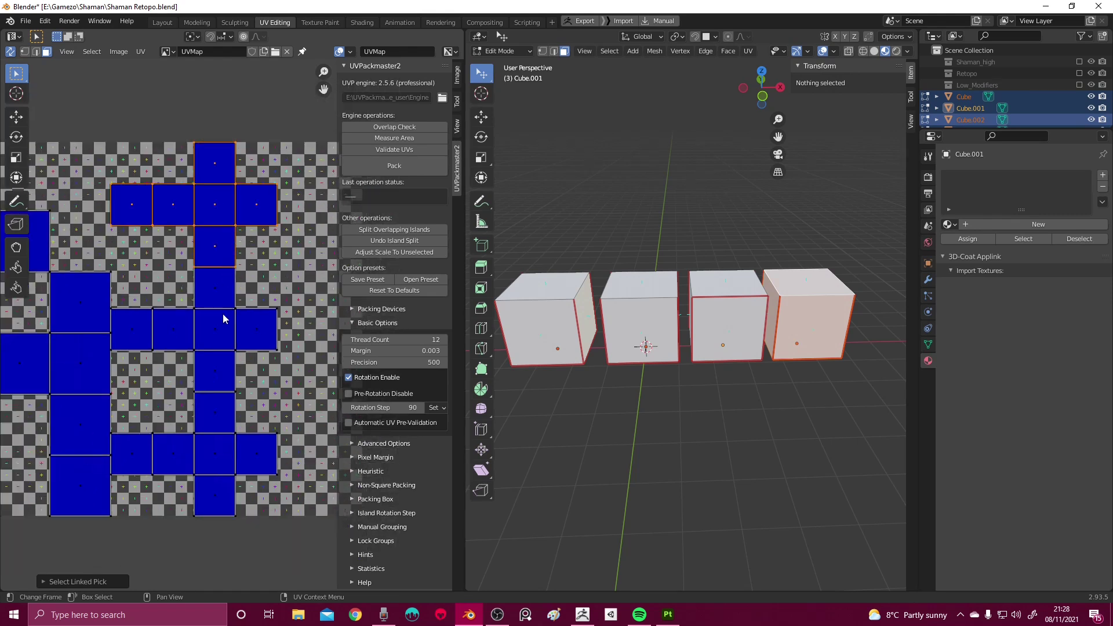
pyautogui.scroll(-1, 230, 249)
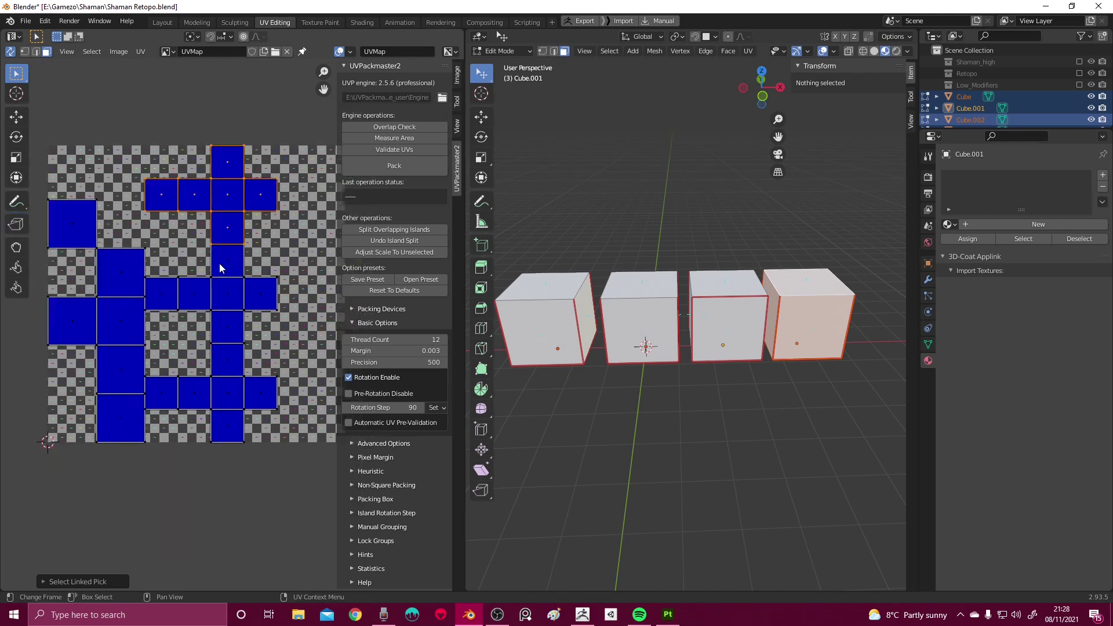
pyautogui.moveTo(219, 263); pyautogui.dragTo(193, 265, button='middle')
pyautogui.press('l')
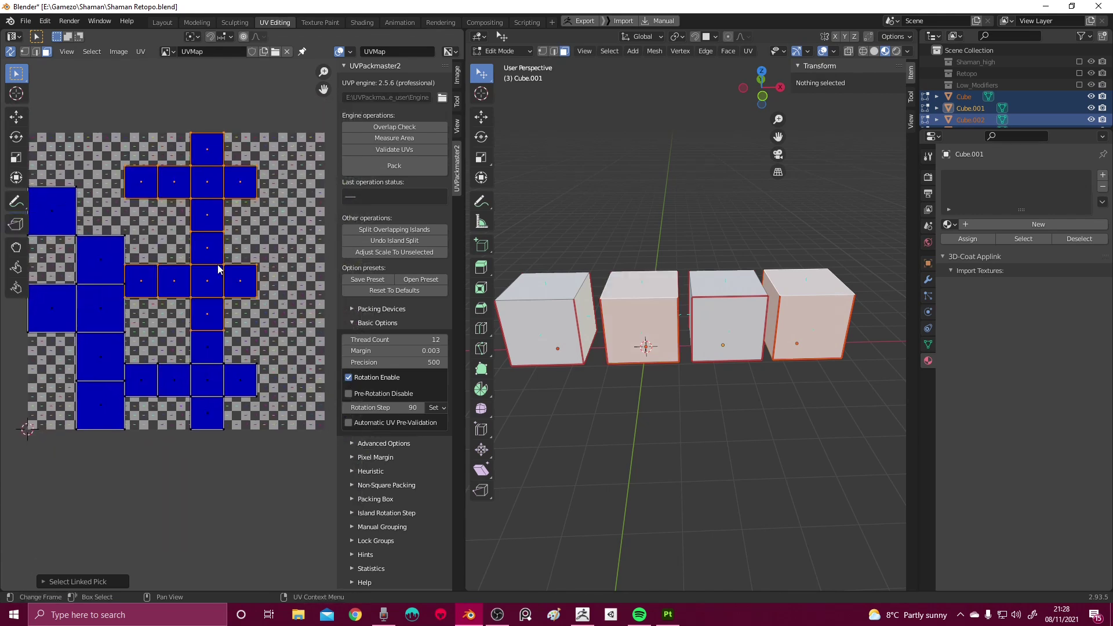
pyautogui.press('l')
pyautogui.press('l')
pyautogui.scroll(-1, 231, 324)
pyautogui.press('l')
# Scale all the selected UV islands up slightly and try rotating them together
pyautogui.moveTo(176, 257); pyautogui.dragTo(164, 250, button='middle')
pyautogui.press('s')
pyautogui.click(271, 282)
pyautogui.press('l')
pyautogui.press('r')
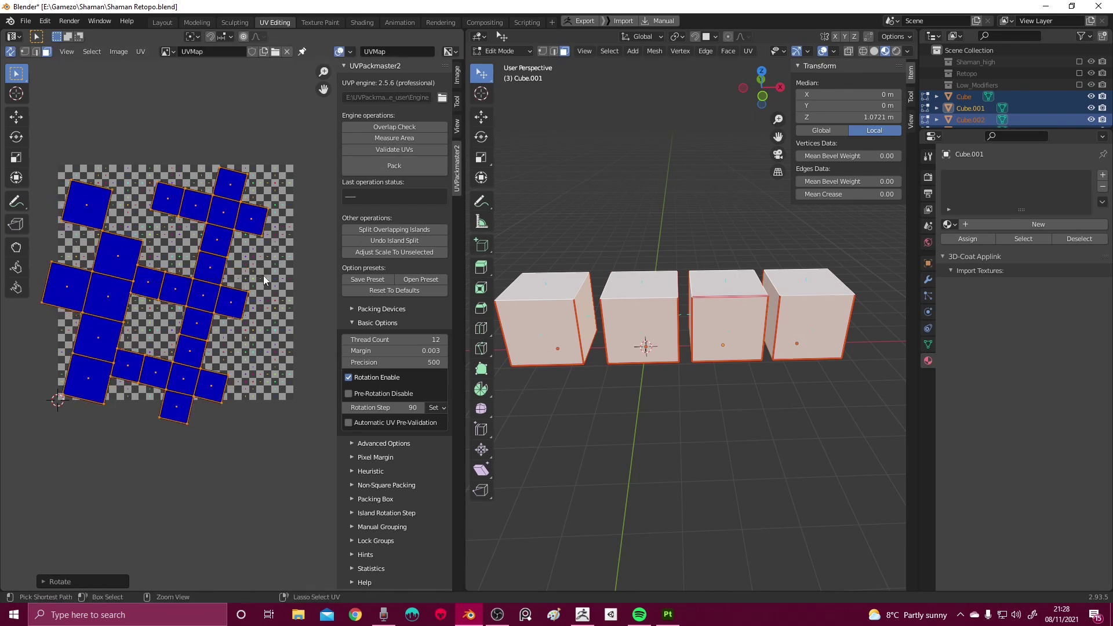
pyautogui.press('Escape')
# Select the fourth cube's cross-shaped UV island and move it into the upper right corner of the UV tile
pyautogui.click(213, 250)
pyautogui.click(209, 229)
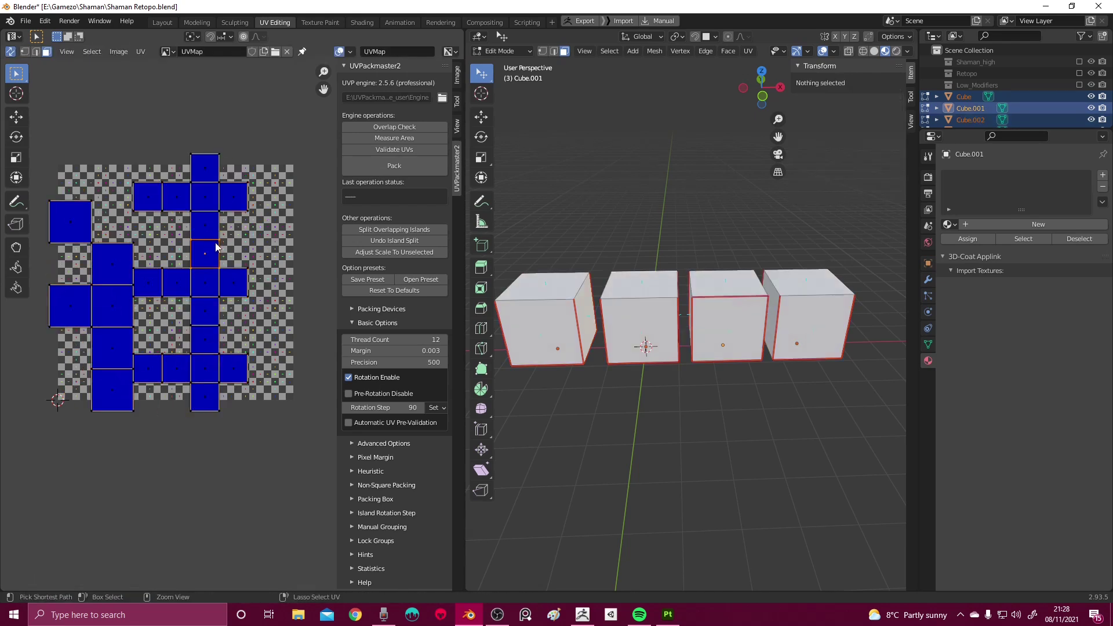
pyautogui.press('l')
pyautogui.press('g')
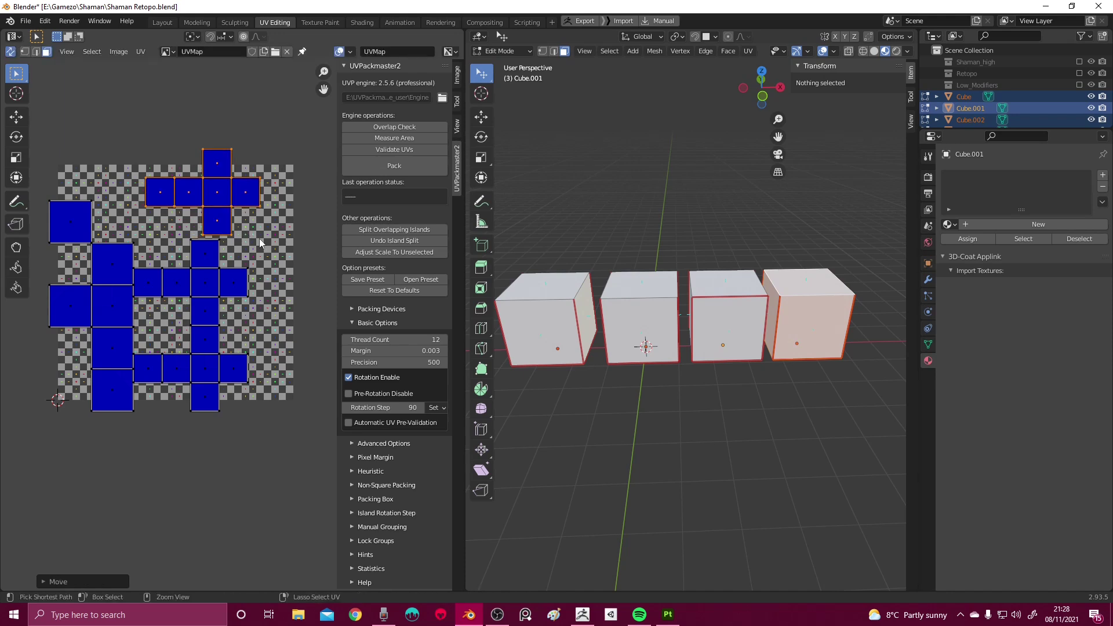
pyautogui.click(313, 255)
# Select the second cube's middle cross-shaped UV island and move it right, beneath the island in the upper right corner
pyautogui.click(221, 281)
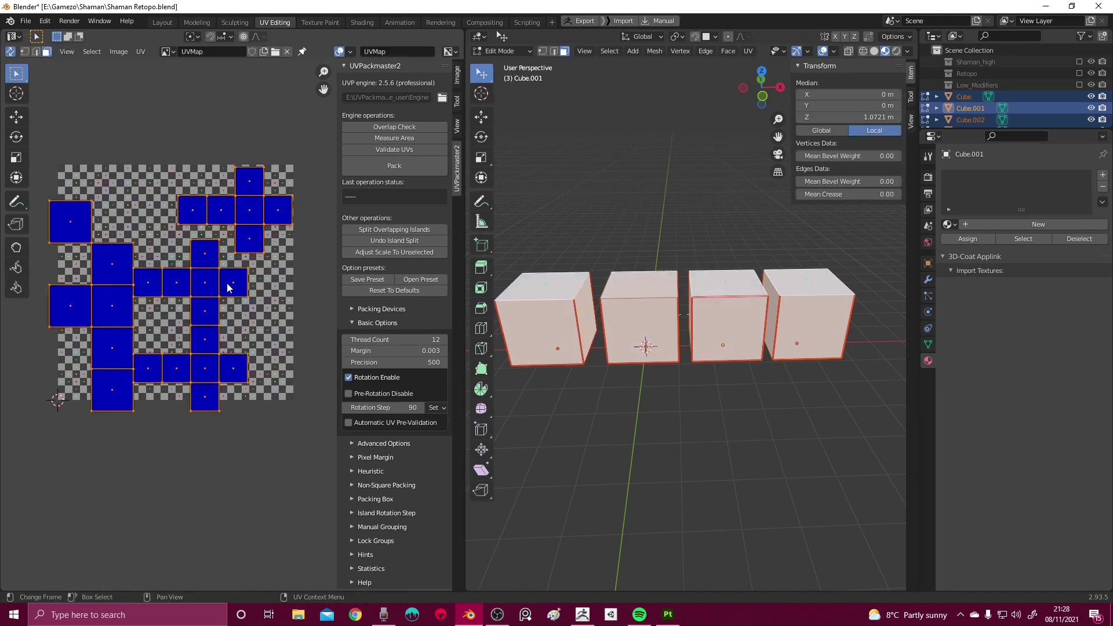
pyautogui.press('l')
pyautogui.press('g')
pyautogui.click(308, 280)
# Rotate the second cube's UV island by 90° and move it down-left so that it overlaps the lowest cross-shaped island
pyautogui.press('r')
pyautogui.click(229, 336)
pyautogui.hotkey('ctrl', 'z')
pyautogui.write('r90')
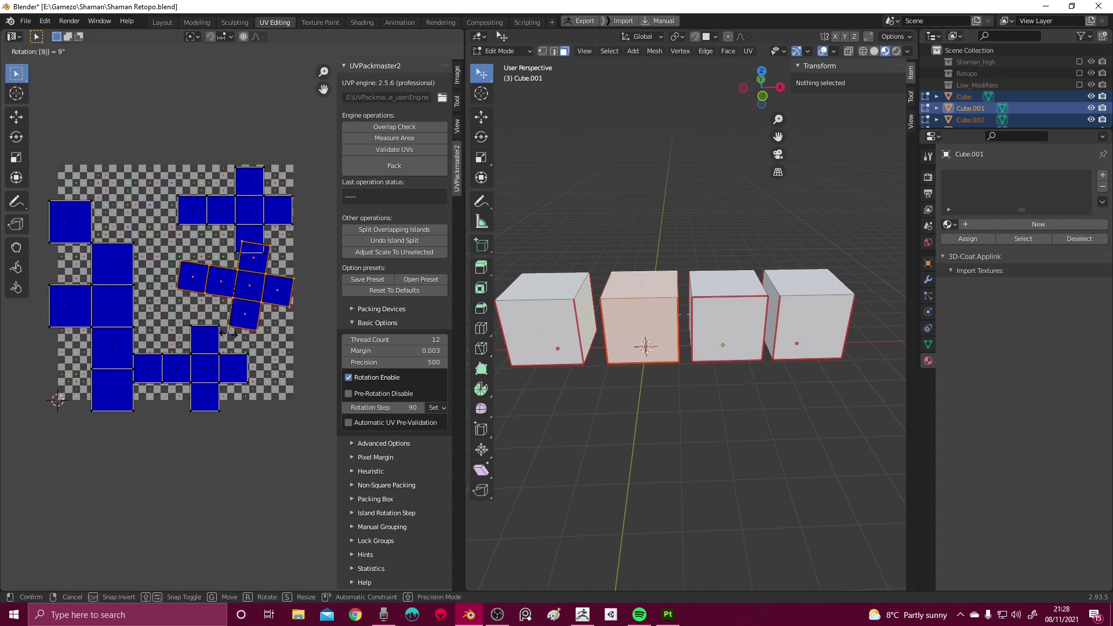
pyautogui.press('Return')
pyautogui.press('g')
pyautogui.click(207, 336)
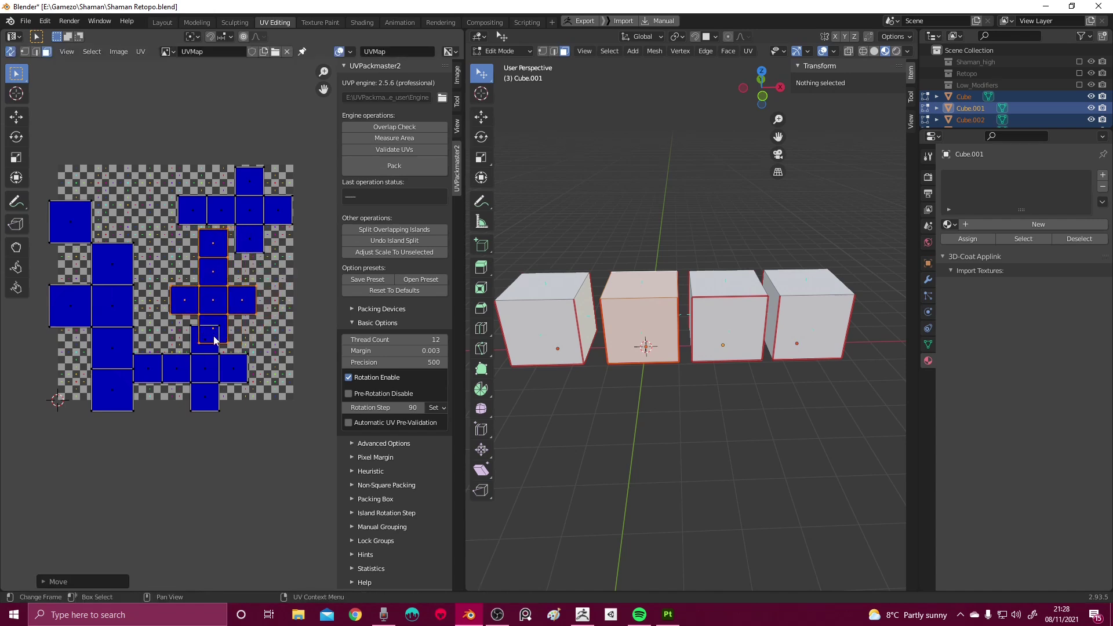
# Select all UV islands of the four cubes
pyautogui.press('a')
pyautogui.press('a')
pyautogui.moveTo(243, 293); pyautogui.dragTo(238, 322, button='middle')
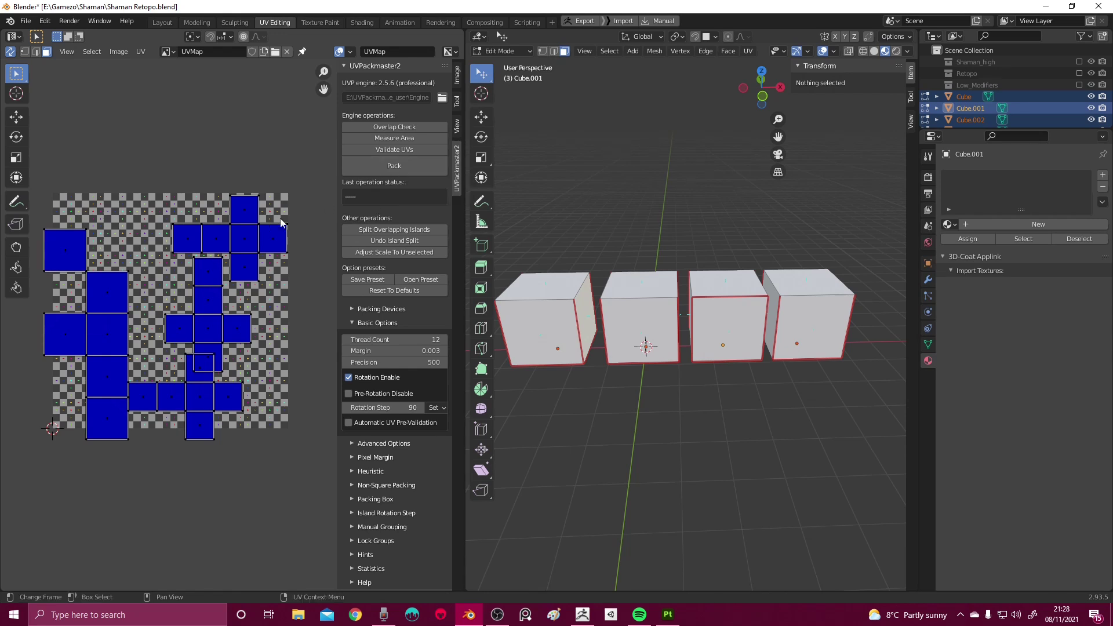
pyautogui.press('a')
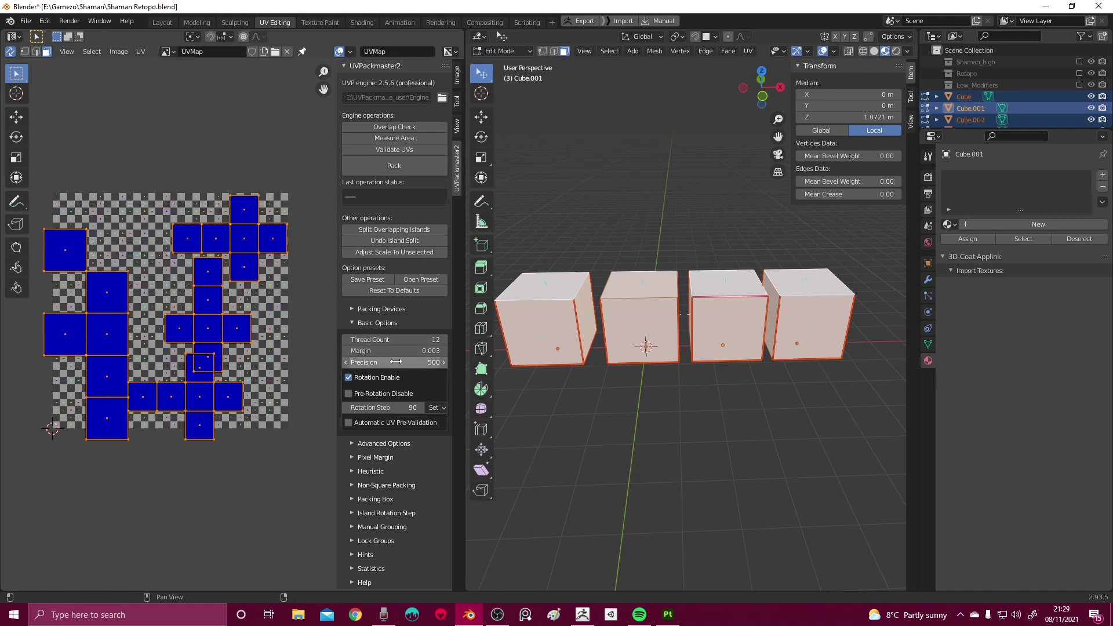
# Review UVPackmaster2's basic options and packing devices, and inspect the unpacked UV islands
pyautogui.click(367, 323)
pyautogui.click(367, 323)
pyautogui.click(371, 309)
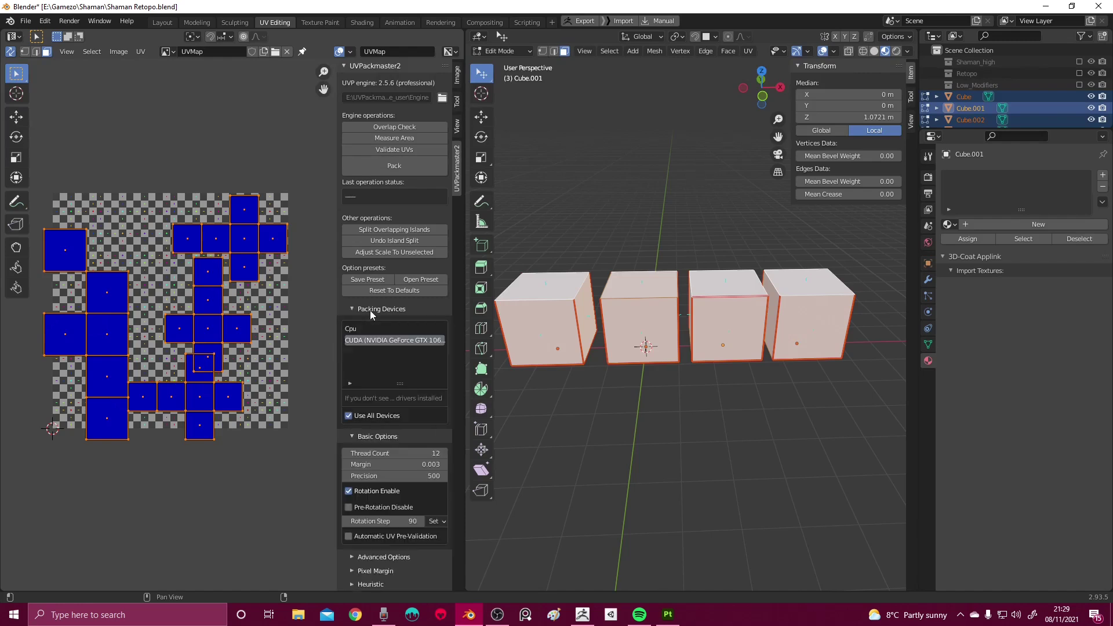
pyautogui.click(371, 310)
pyautogui.click(371, 310)
pyautogui.click(371, 310)
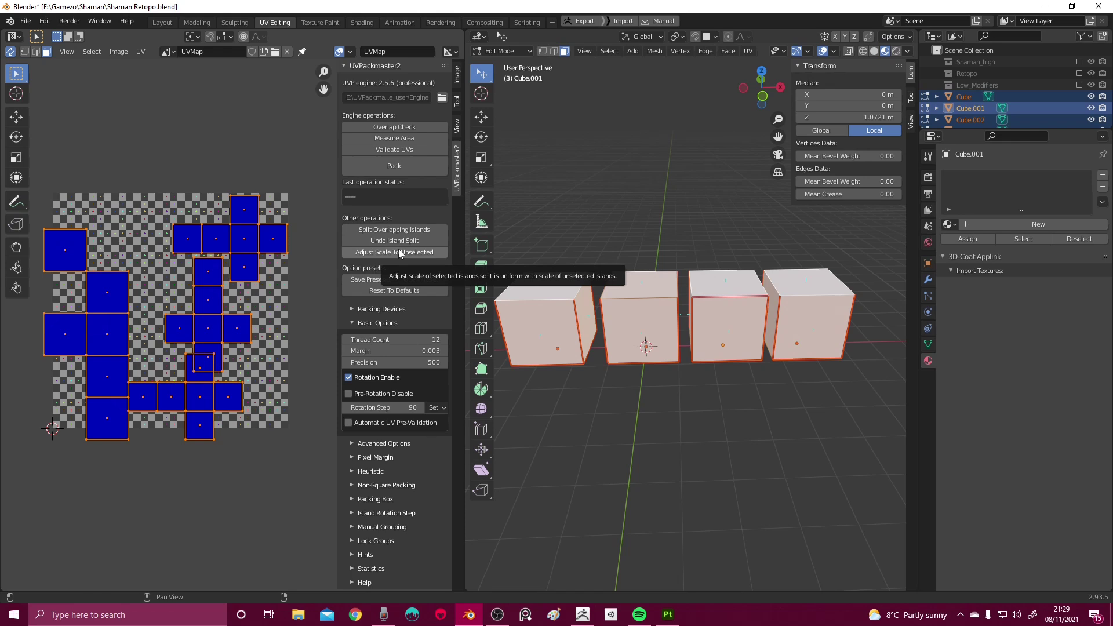
pyautogui.moveTo(226, 321); pyautogui.dragTo(236, 315, button='middle')
pyautogui.scroll(2, 236, 315)
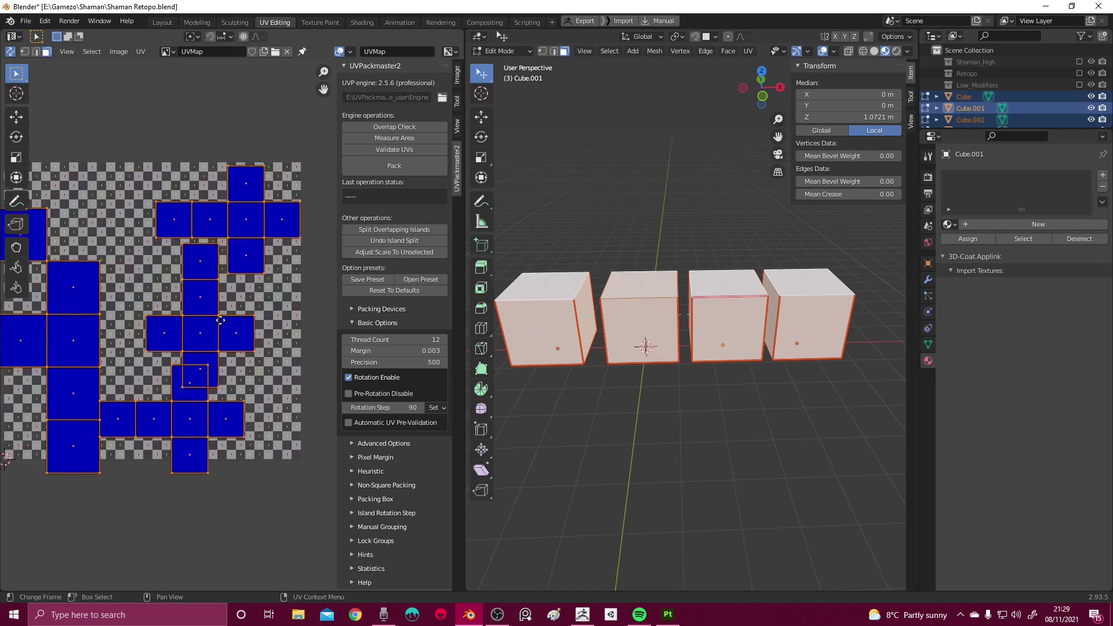
pyautogui.scroll(-1, 221, 322)
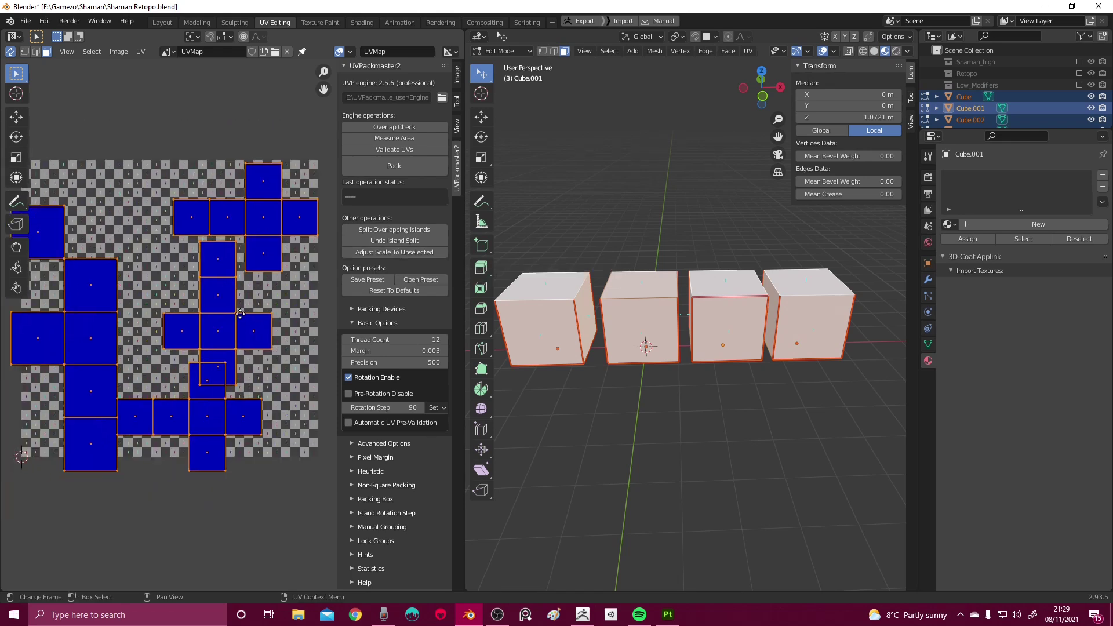
# Move the leftmost cube's lowest cross-shaped UV island right and slightly up, clear of the middle cross-shaped island, and deselect everything
pyautogui.hotkey('alt', 'a')
pyautogui.press('a')
pyautogui.hotkey('alt', 'a')
pyautogui.moveTo(219, 397); pyautogui.dragTo(190, 399, button='middle')
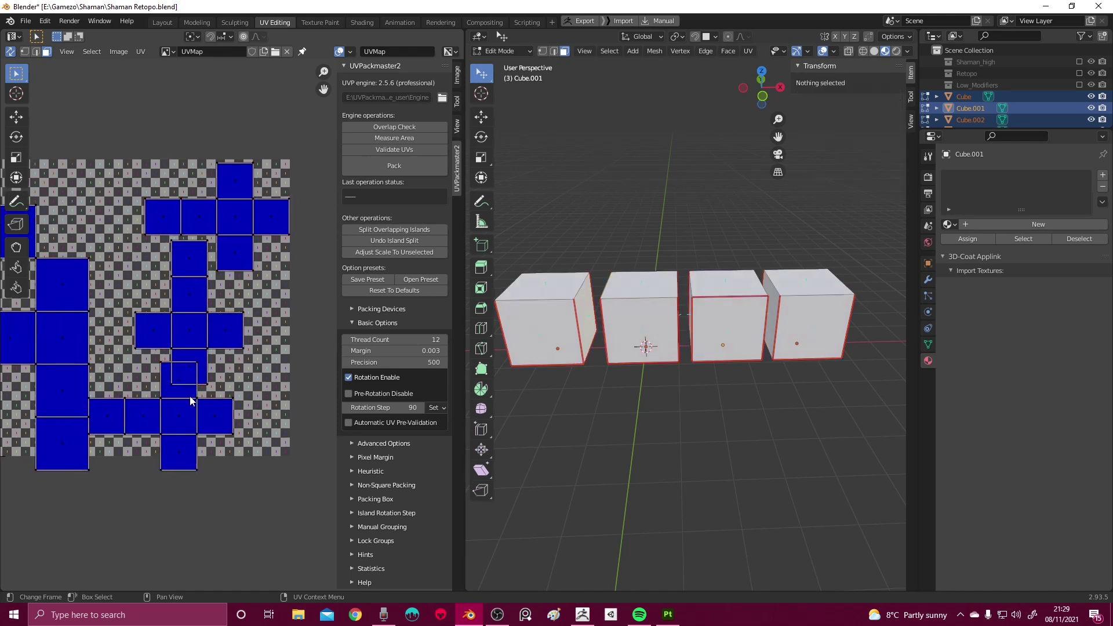
pyautogui.press('l')
pyautogui.press('g')
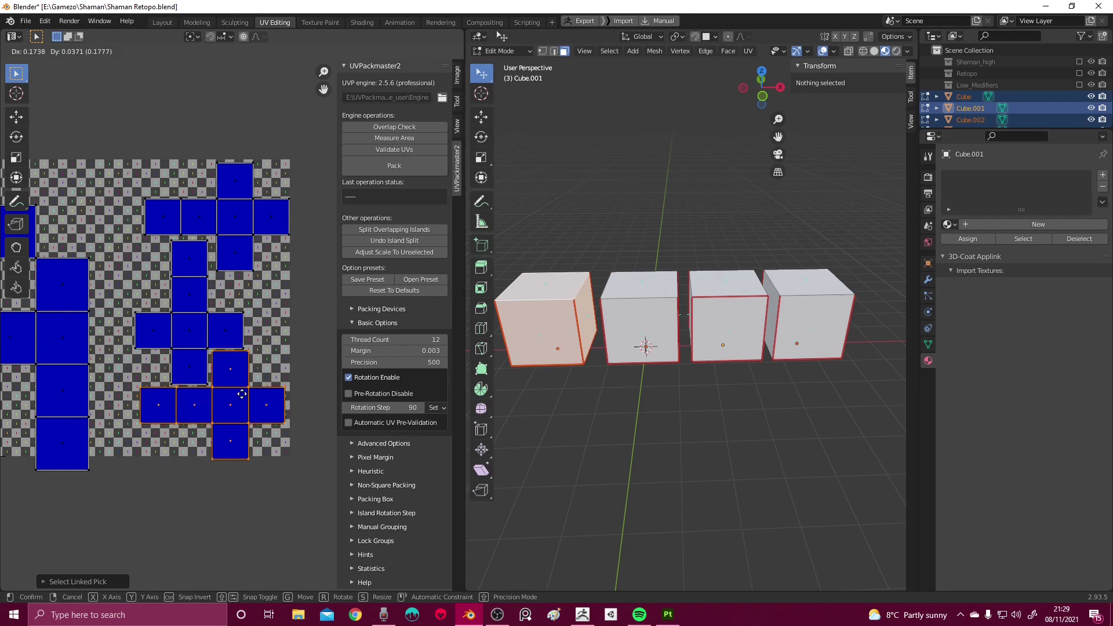
pyautogui.click(254, 396)
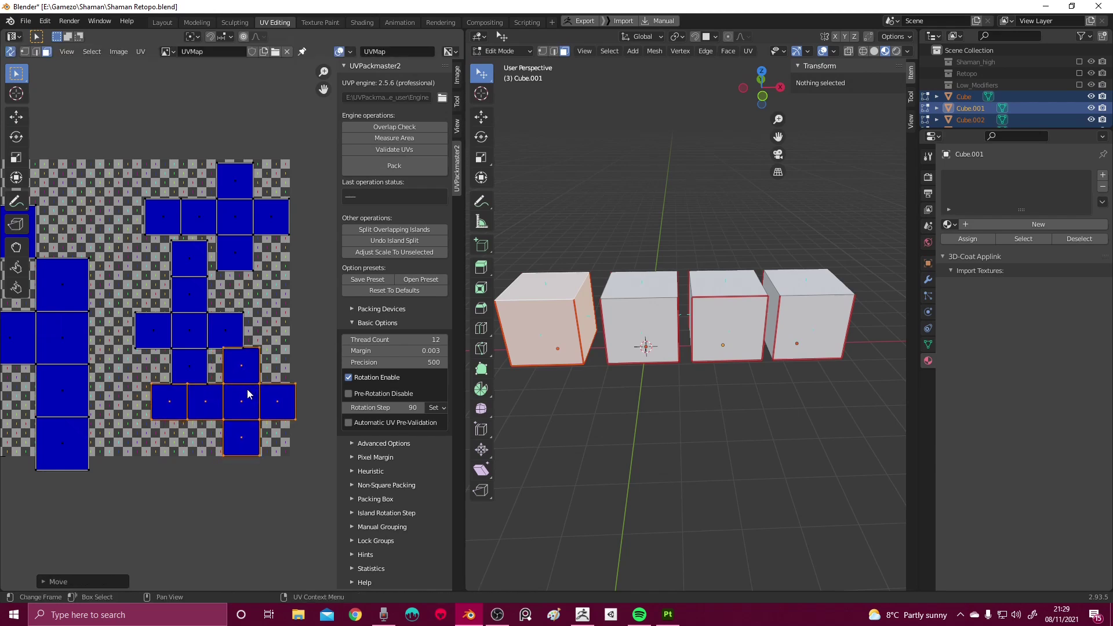
pyautogui.hotkey('alt', 'a')
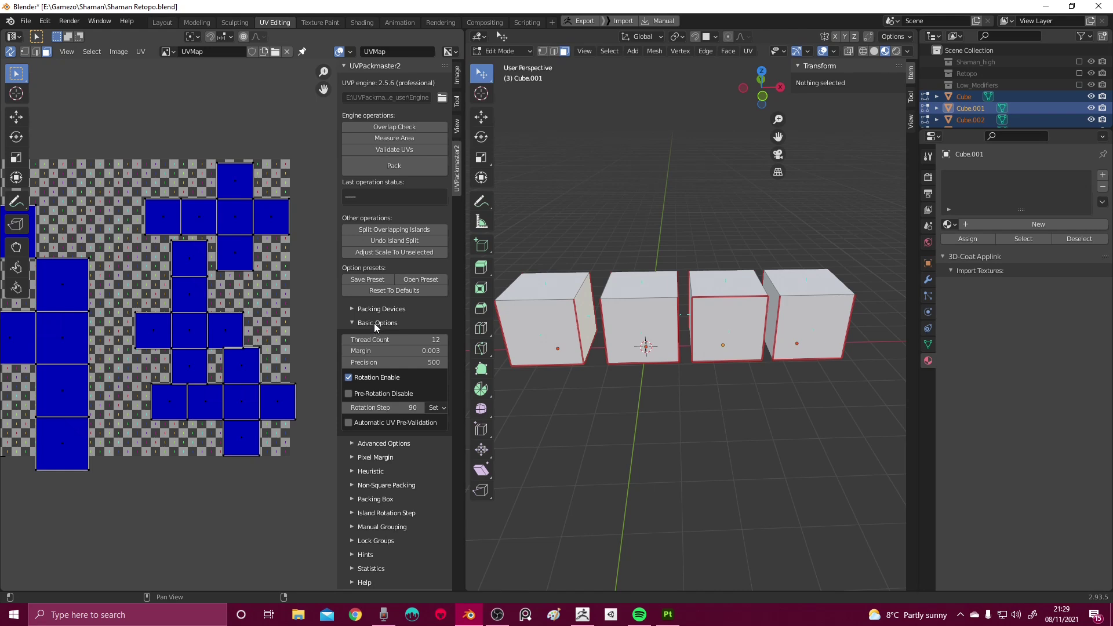
# Review UVPackmaster2's advanced packing options and inspect the spacing between the cubes' UV islands
pyautogui.moveTo(289, 311); pyautogui.dragTo(290, 288, button='middle')
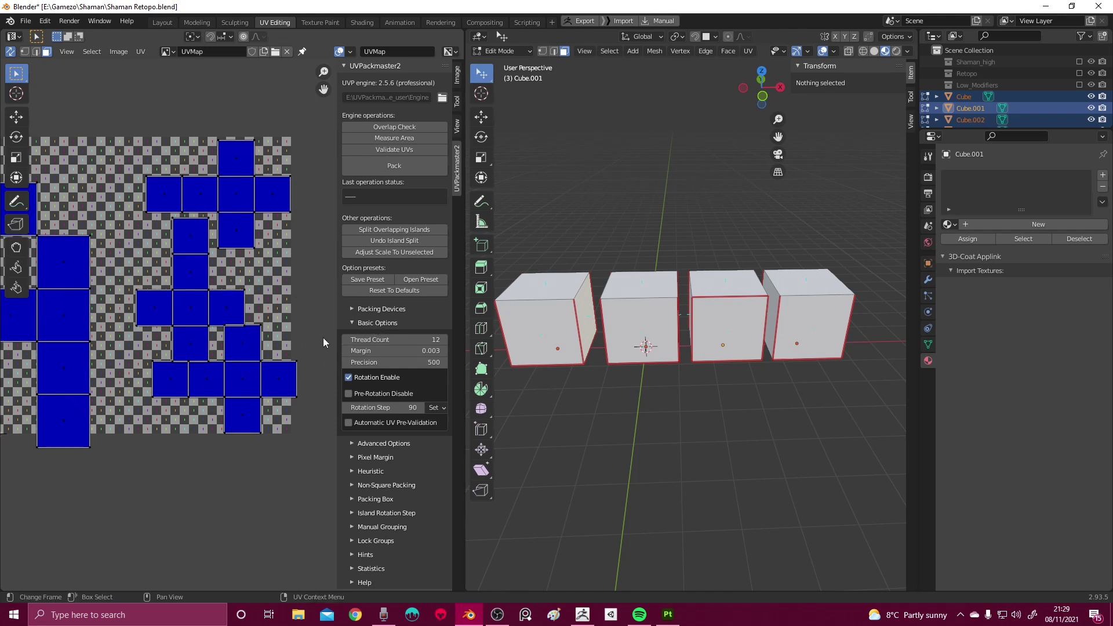
pyautogui.click(385, 443)
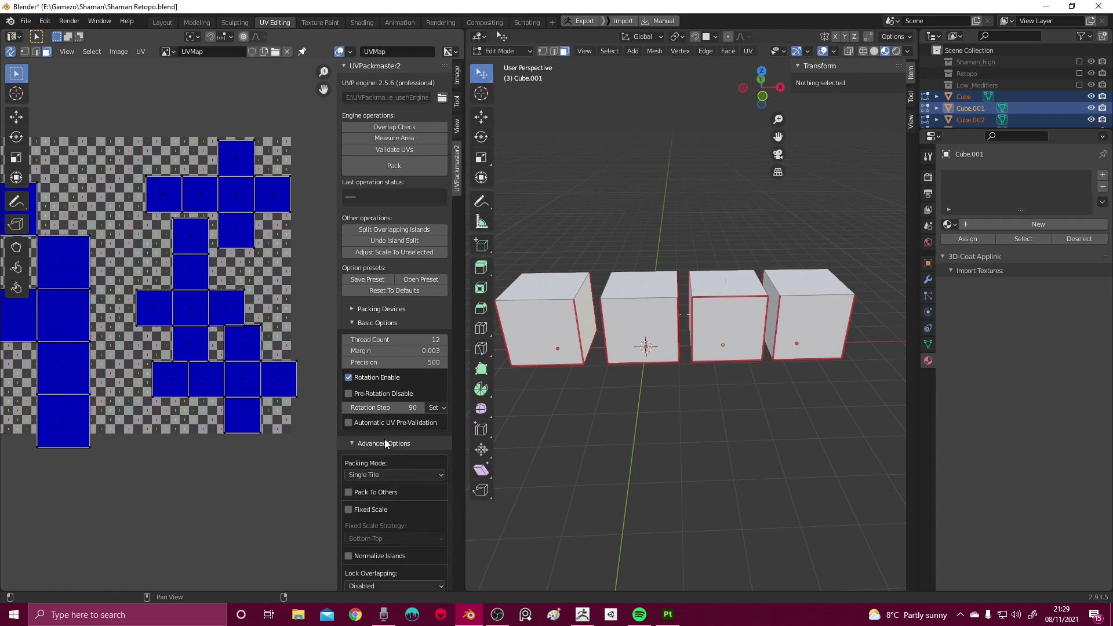
pyautogui.scroll(-2, 384, 429)
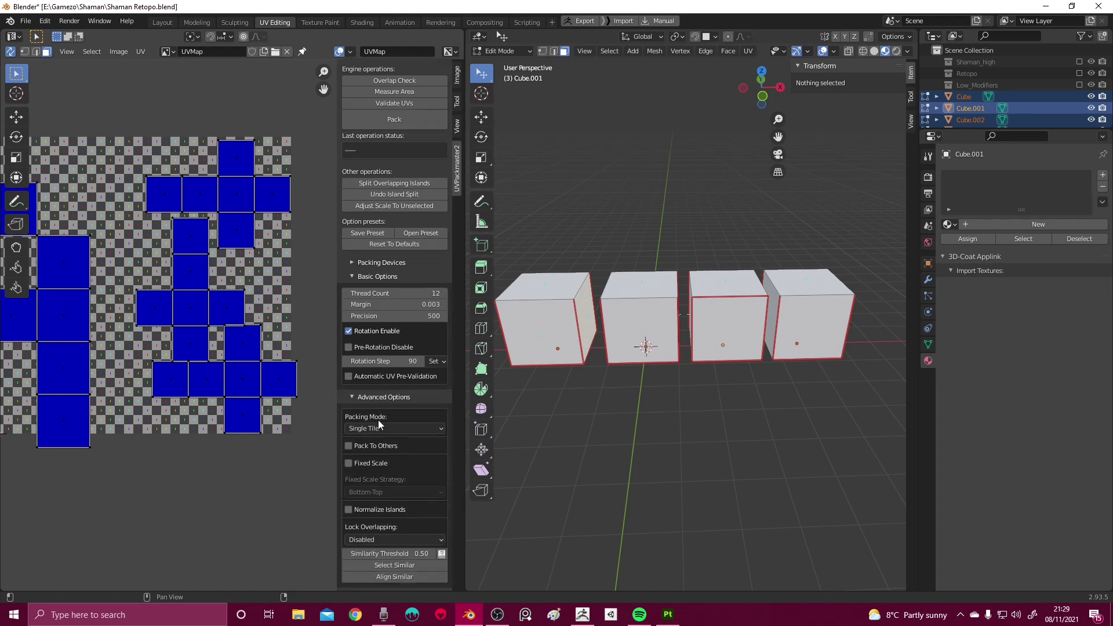
pyautogui.scroll(-2, 382, 409)
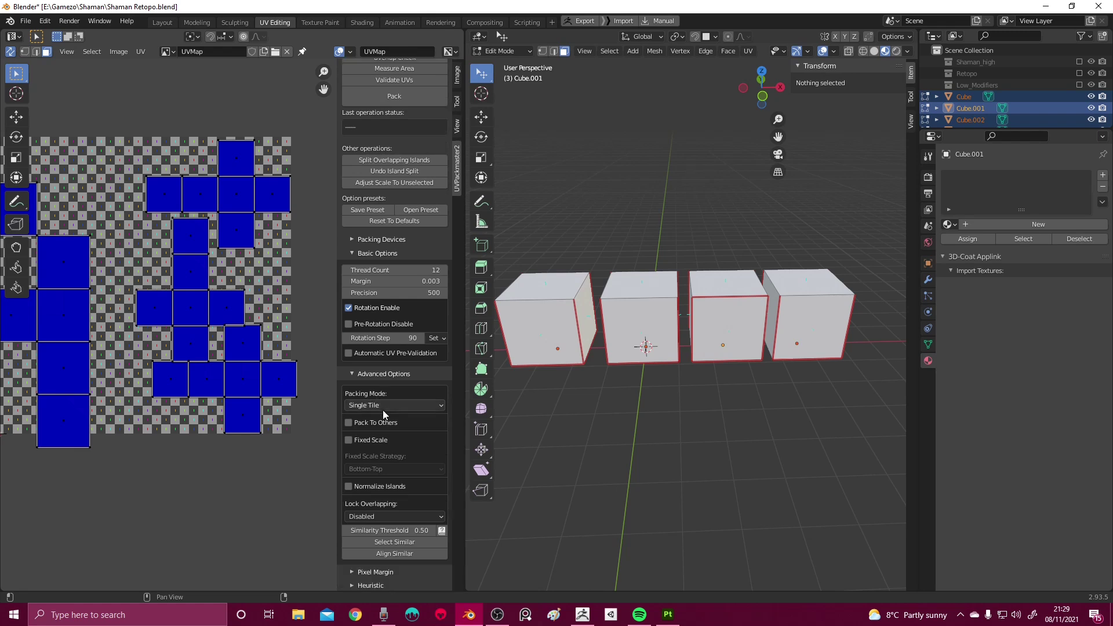
pyautogui.click(379, 352)
pyautogui.scroll(2, 305, 370)
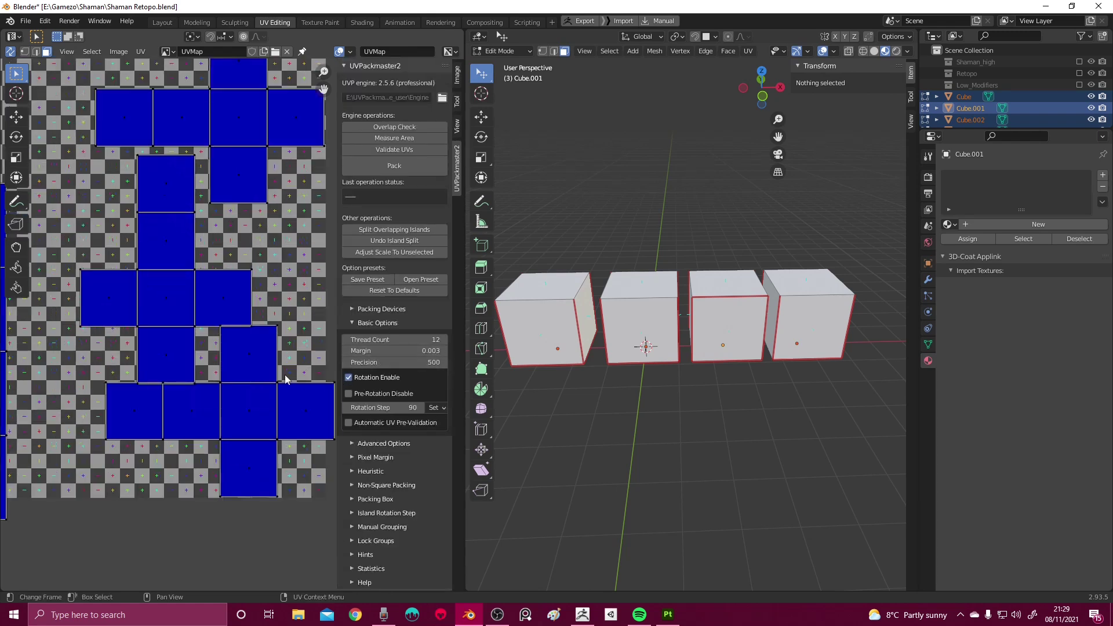
pyautogui.scroll(-2, 284, 375)
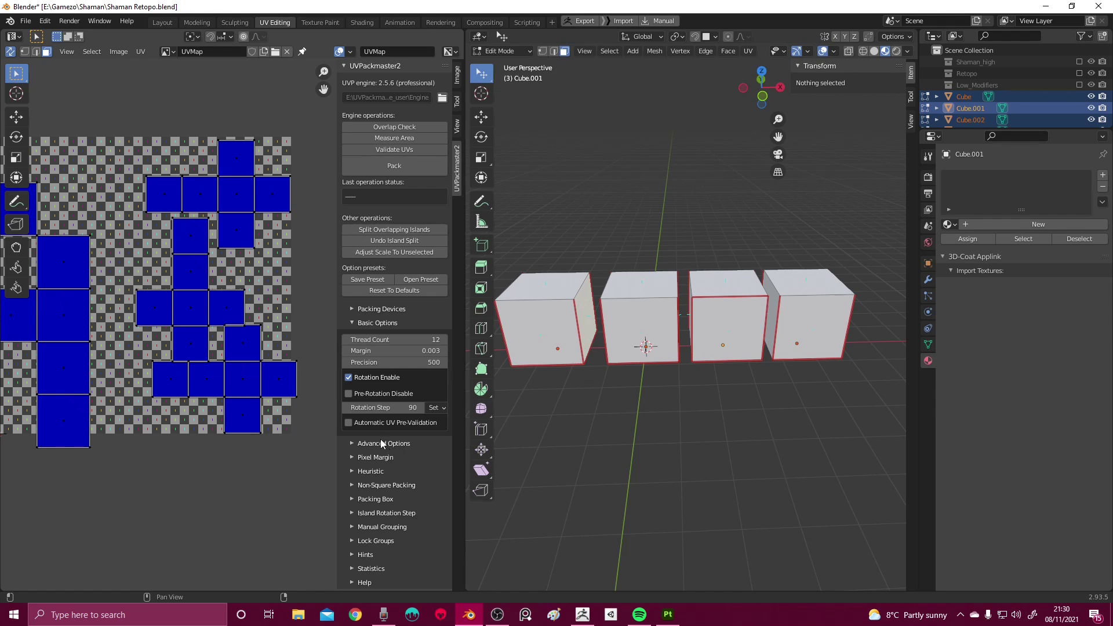
pyautogui.click(385, 444)
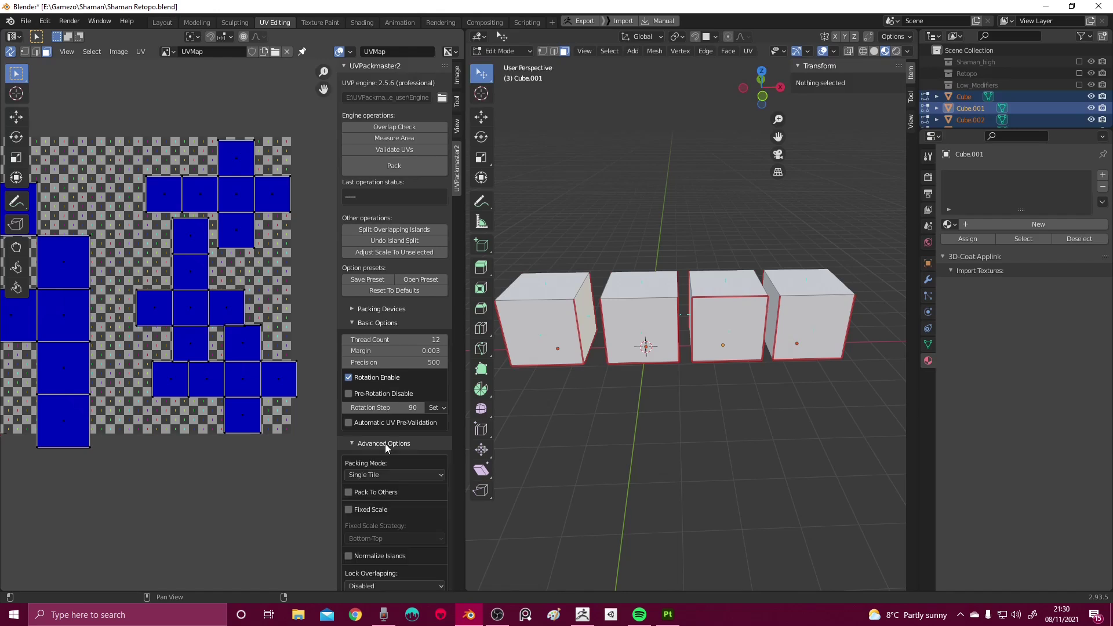
pyautogui.scroll(-2, 385, 444)
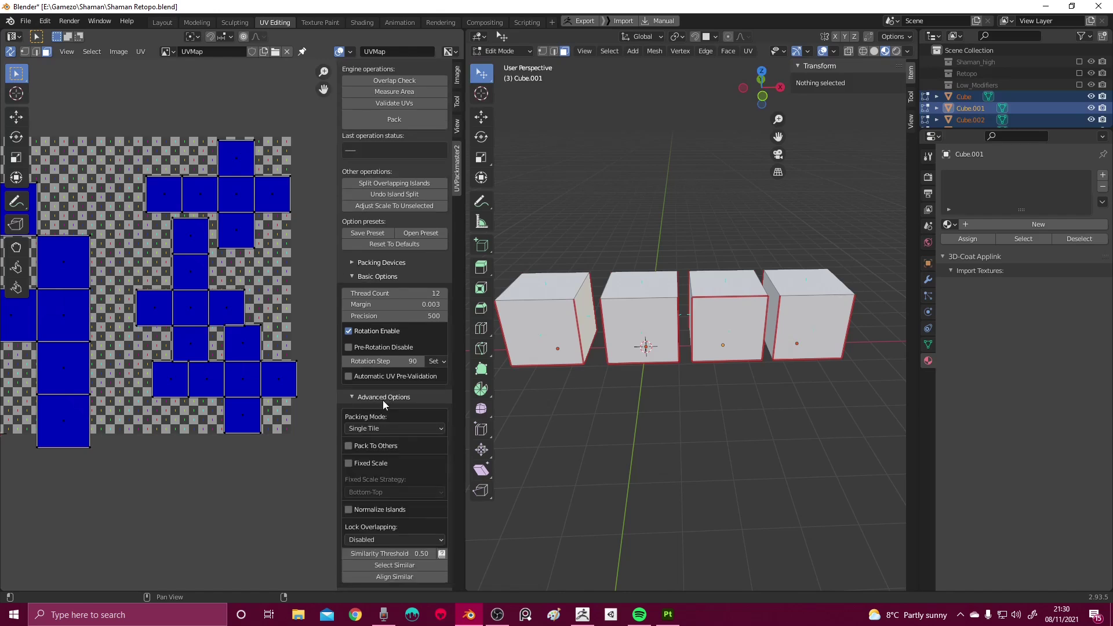
pyautogui.click(383, 400)
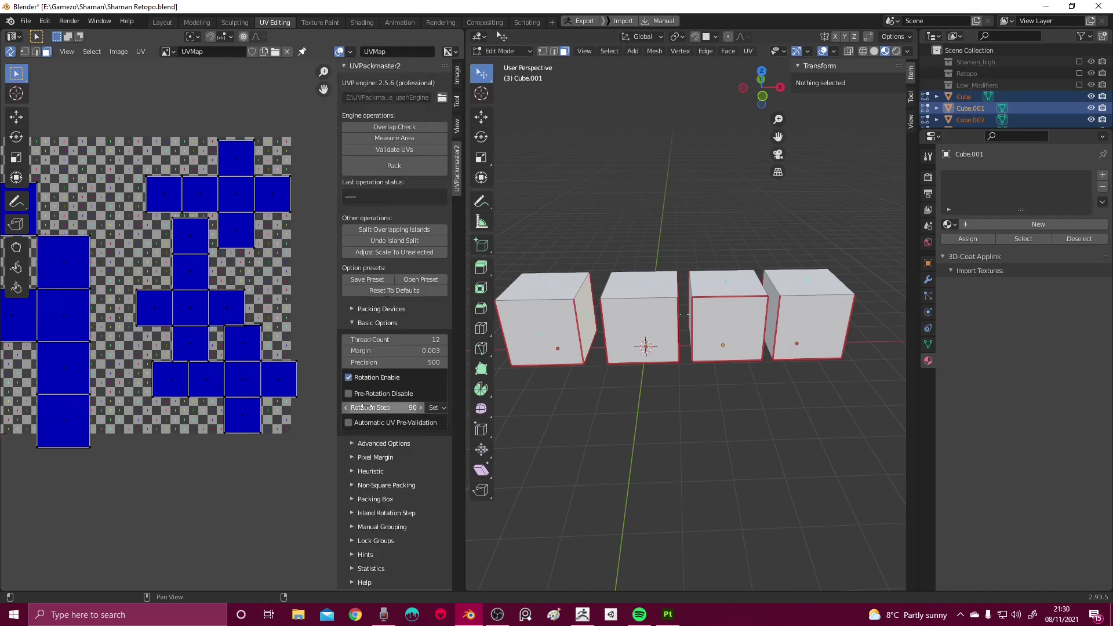
# Enable Normalize Islands and set Lock Overlapping to Exact in UVPackmaster2's advanced options
pyautogui.click(378, 443)
pyautogui.scroll(-3, 393, 447)
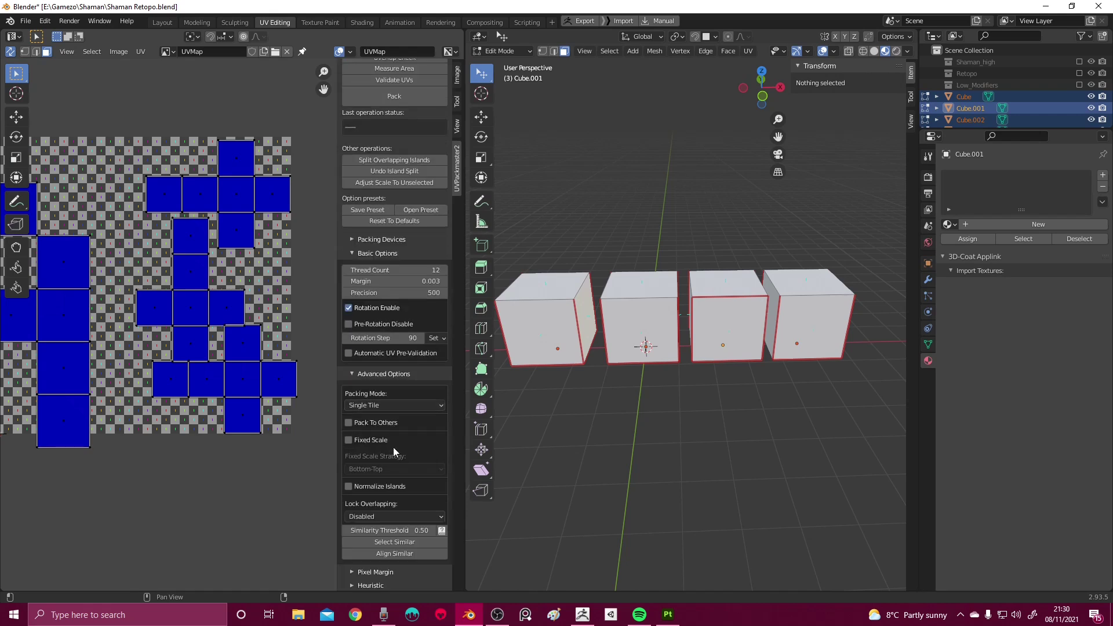
pyautogui.scroll(-1, 393, 447)
pyautogui.click(380, 461)
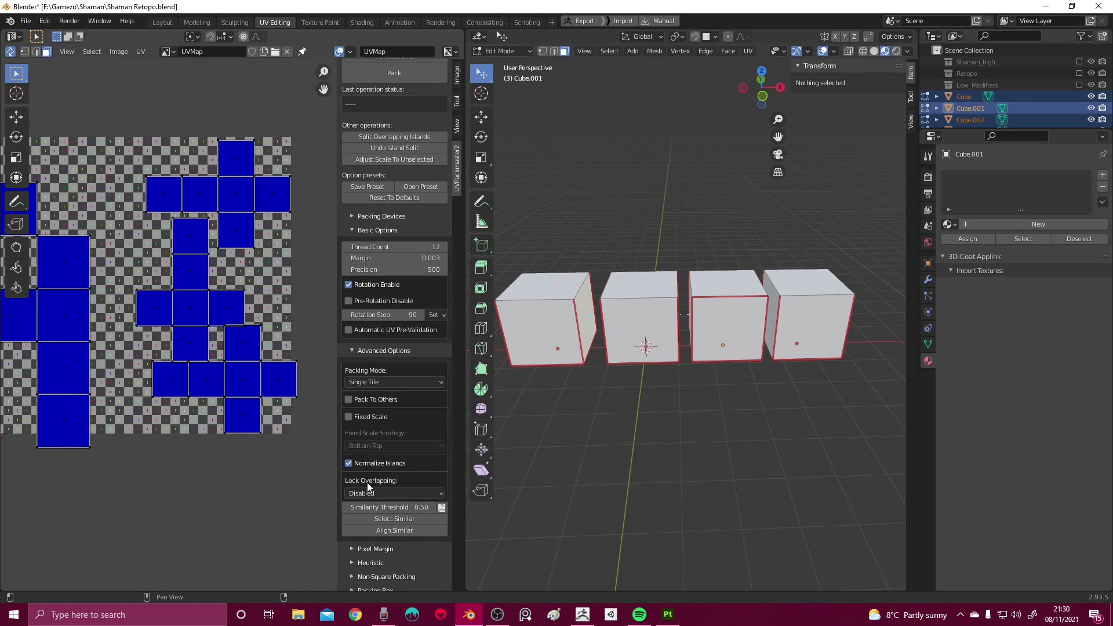
pyautogui.click(380, 492)
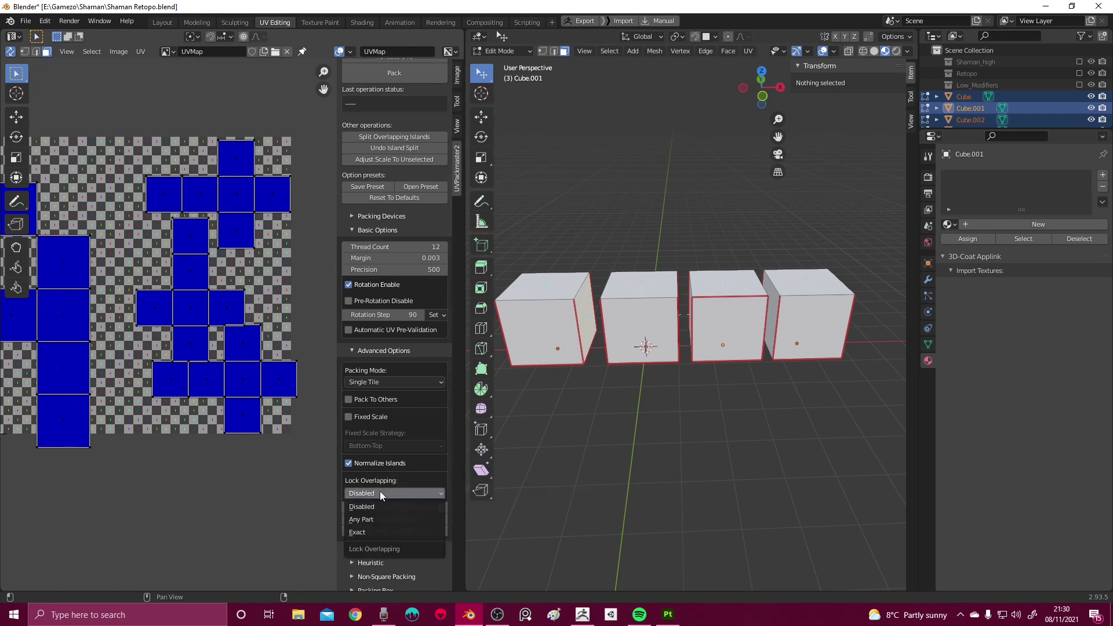
pyautogui.click(365, 532)
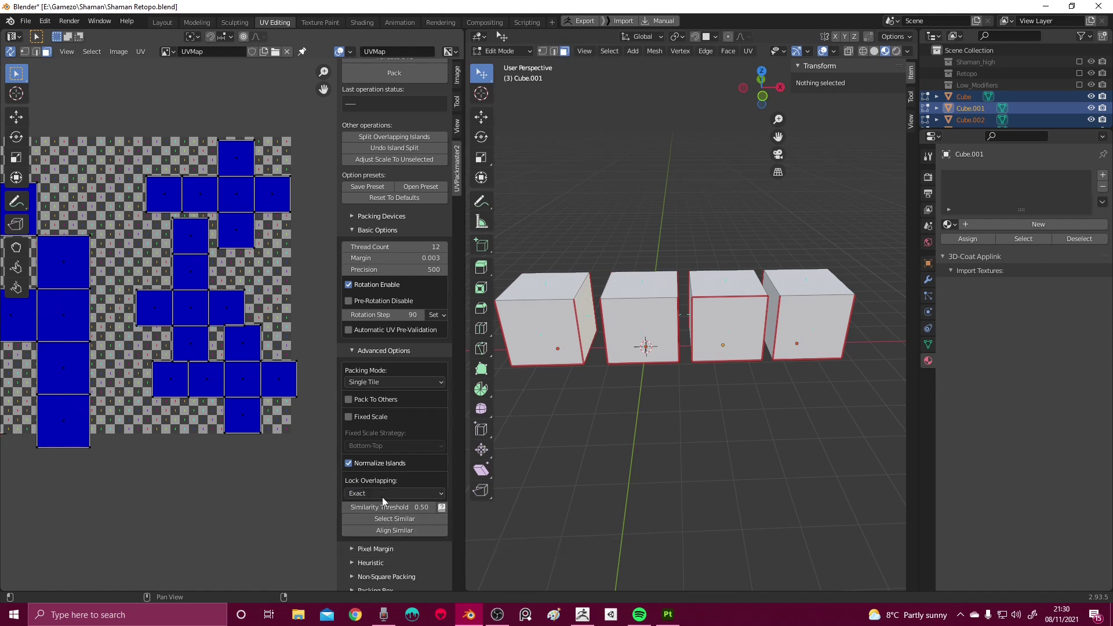
# Duplicate the end cube in Object Mode and place the copy beside the row at about X 7 m, Y -2.6 m
pyautogui.moveTo(257, 308); pyautogui.dragTo(261, 352, button='middle')
pyautogui.moveTo(655, 346)
pyautogui.keyDown('shift'); pyautogui.mouseDown(button='middle')
pyautogui.moveTo(716, 352)
pyautogui.moveTo(655, 352)
pyautogui.moveTo(646, 363)
pyautogui.mouseUp(button='middle'); pyautogui.keyUp('shift')
pyautogui.scroll(-2, 655, 352)
pyautogui.press('Tab')
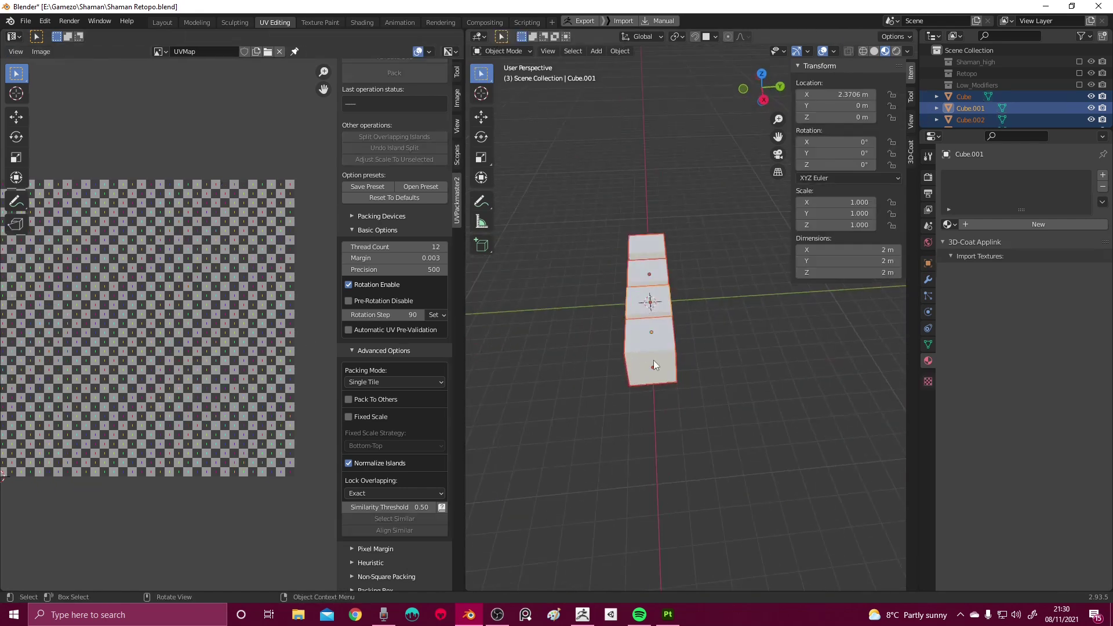
pyautogui.click(653, 364)
pyautogui.hotkey('shift', 'd')
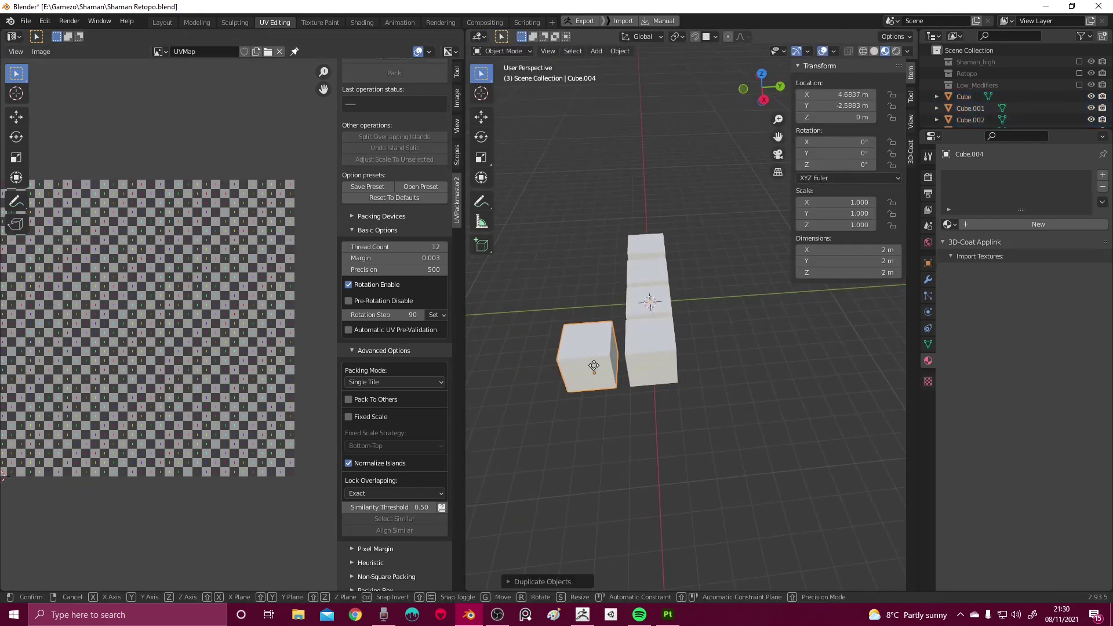
pyautogui.click(601, 422)
pyautogui.moveTo(601, 423); pyautogui.dragTo(600, 394, button='middle')
# Add a Mirror modifier to the duplicated cube and enable its Z axis in addition to X
pyautogui.rightClick(600, 395)
pyautogui.click(574, 419)
pyautogui.click(929, 280)
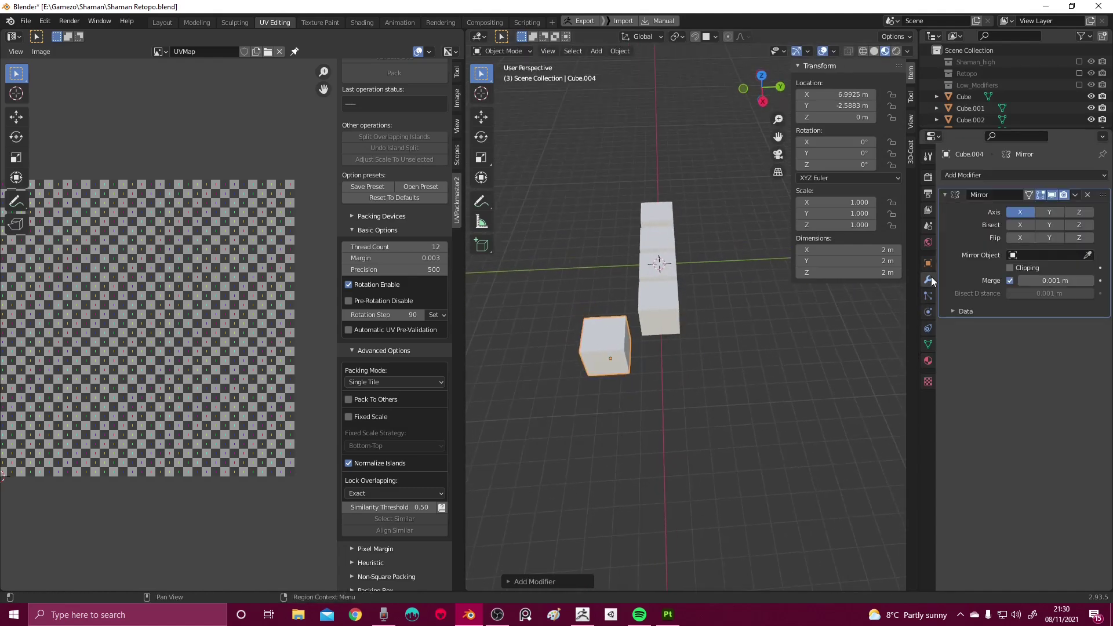
pyautogui.click(1050, 213)
pyautogui.click(1074, 212)
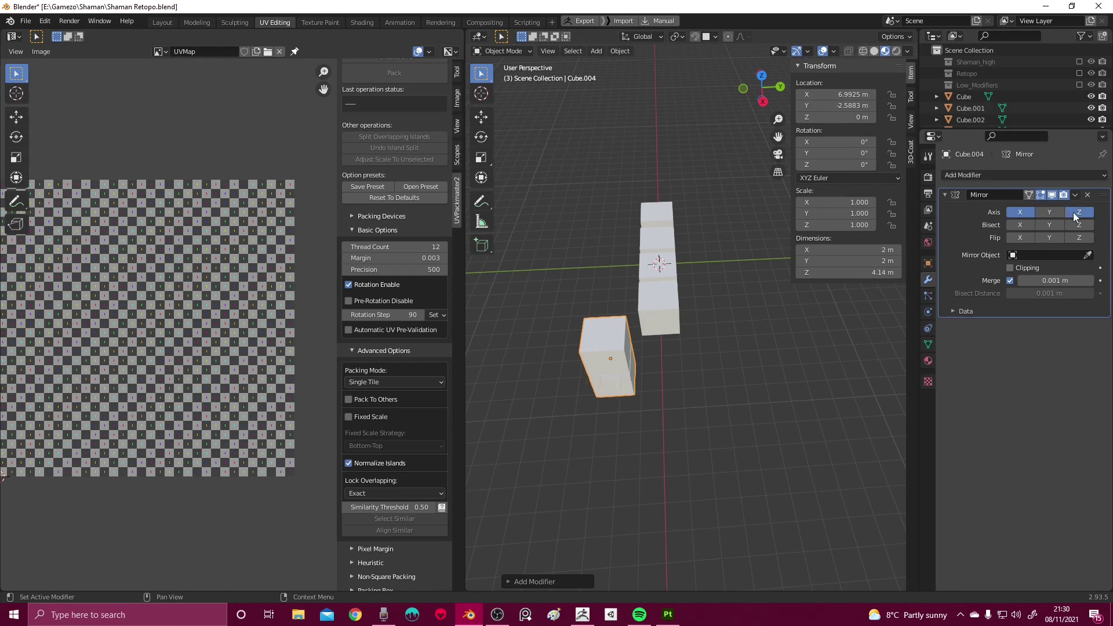
# Move the duplicated cube's origin to the 3D cursor and set the Mirror modifier to the Y axis only
pyautogui.moveTo(683, 283); pyautogui.dragTo(688, 296, button='middle')
pyautogui.press('q')
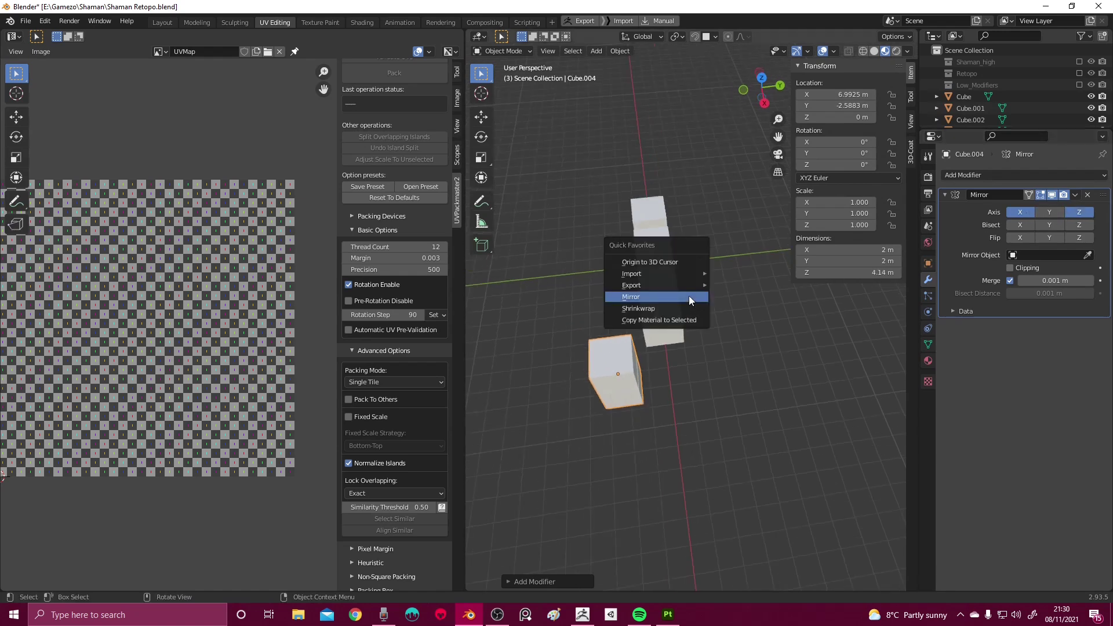
pyautogui.click(656, 261)
pyautogui.click(1049, 212)
pyautogui.click(1020, 213)
pyautogui.click(1079, 212)
# Inspect the mirrored cube's UVs in Edit Mode, then convert the object to a mesh to make the mirrored copy real geometry
pyautogui.moveTo(603, 324)
pyautogui.mouseDown(button='middle')
pyautogui.moveTo(570, 314)
pyautogui.moveTo(577, 305)
pyautogui.moveTo(604, 336)
pyautogui.mouseUp(button='middle')
pyautogui.scroll(2, 601, 326)
pyautogui.scroll(-1, 698, 344)
pyautogui.scroll(1, 696, 345)
pyautogui.press('Tab')
pyautogui.press('a')
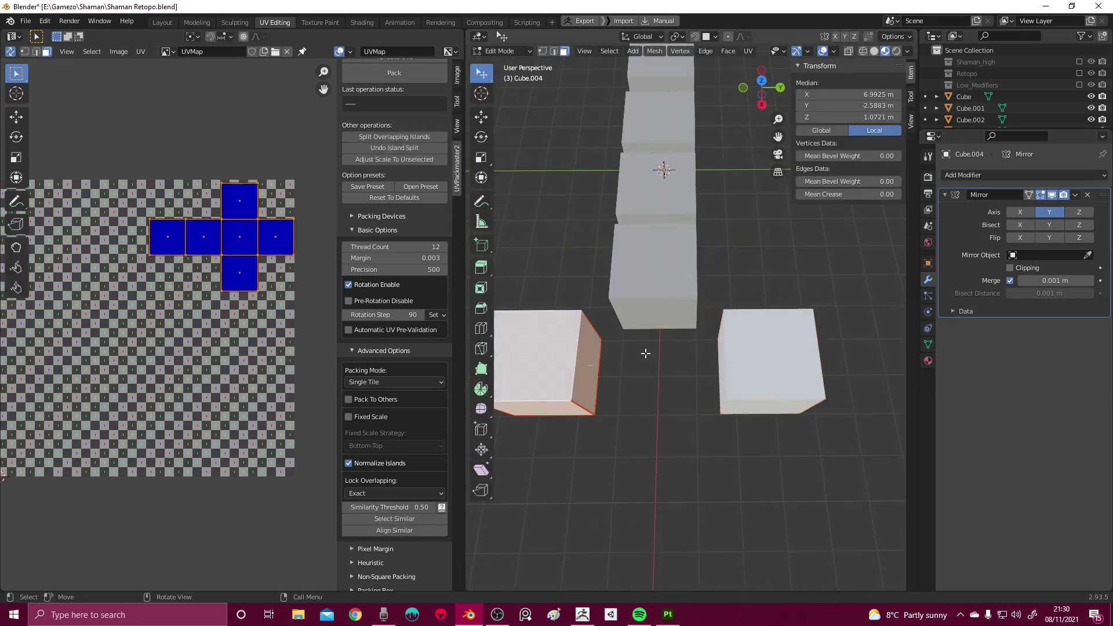
pyautogui.press('Tab')
pyautogui.hotkey('ctrl', 'a')
pyautogui.click(638, 500)
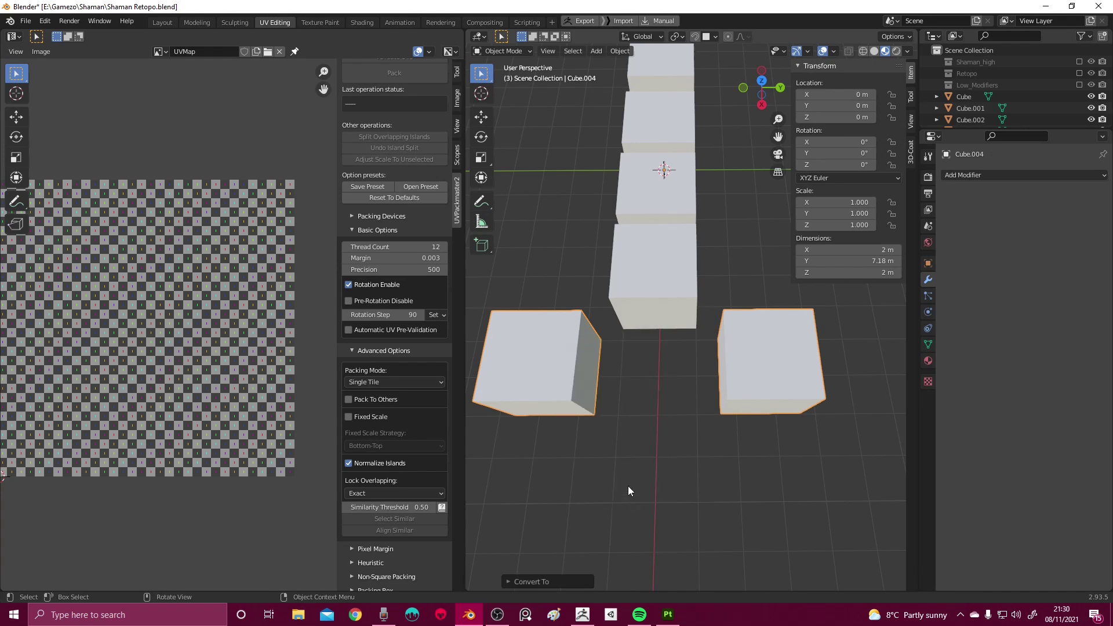
# Try moving one of the mirrored cubes' overlapping UV islands straight down, and undo the move
pyautogui.press('Tab')
pyautogui.click(629, 339)
pyautogui.moveTo(629, 340); pyautogui.dragTo(761, 358, button='middle')
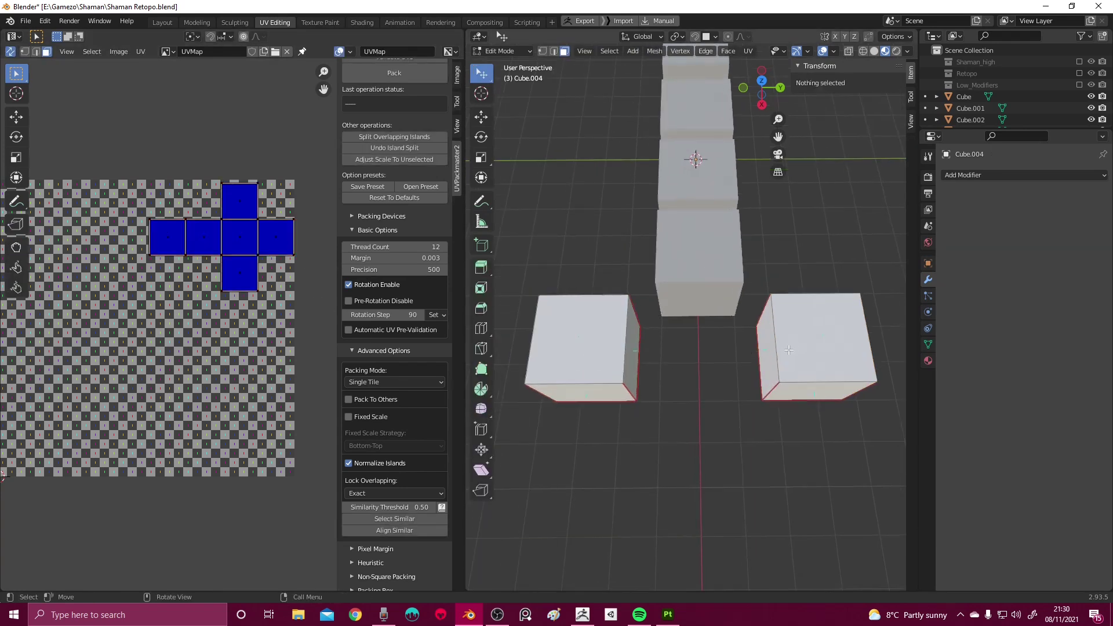
pyautogui.press('l')
pyautogui.press('g')
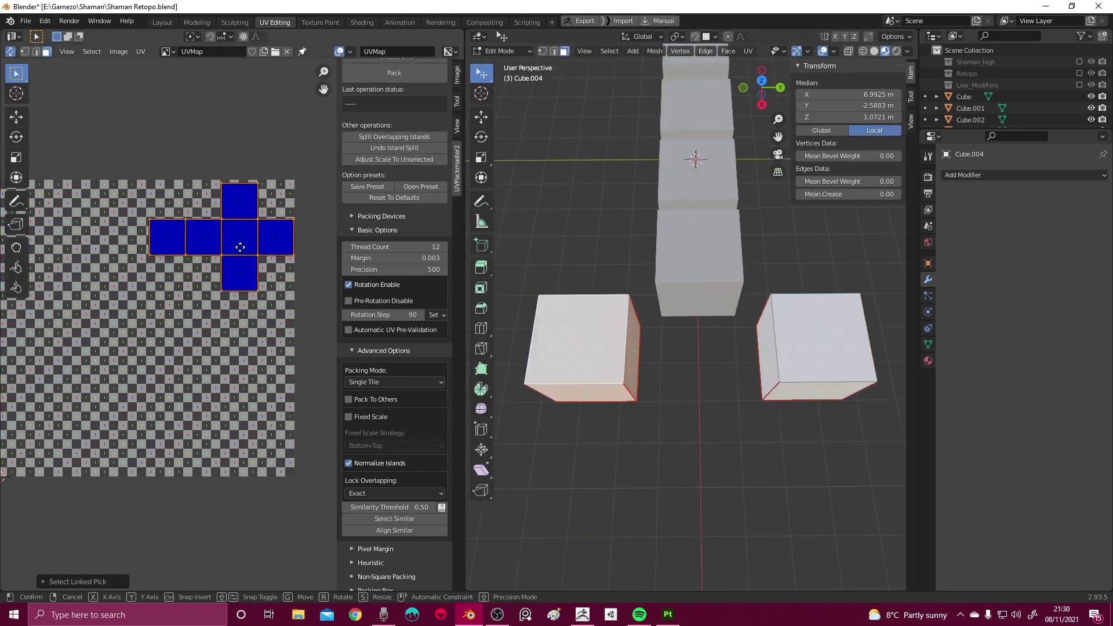
pyautogui.click(243, 293)
pyautogui.hotkey('ctrl', 'z')
# Try separating the mirrored pair's stacked UV islands by moving the selected cube's island down-left
pyautogui.moveTo(592, 361)
pyautogui.mouseDown(button='middle')
pyautogui.moveTo(603, 341)
pyautogui.moveTo(603, 350)
pyautogui.mouseUp(button='middle')
pyautogui.press('Tab')
pyautogui.press('Tab')
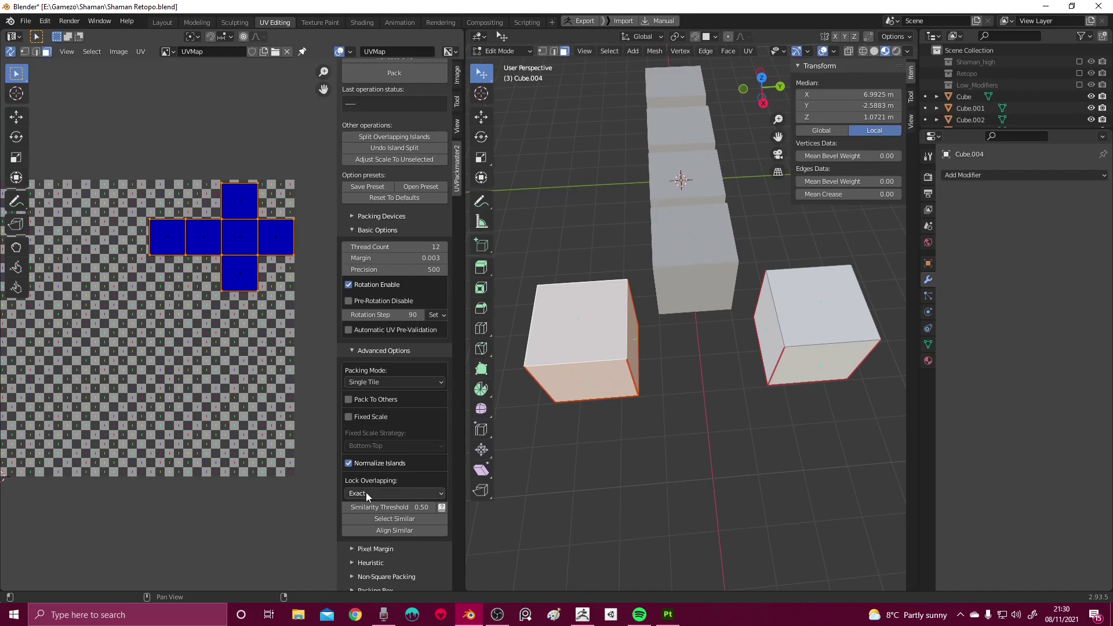
pyautogui.moveTo(254, 244); pyautogui.dragTo(240, 270, button='middle')
pyautogui.press('l')
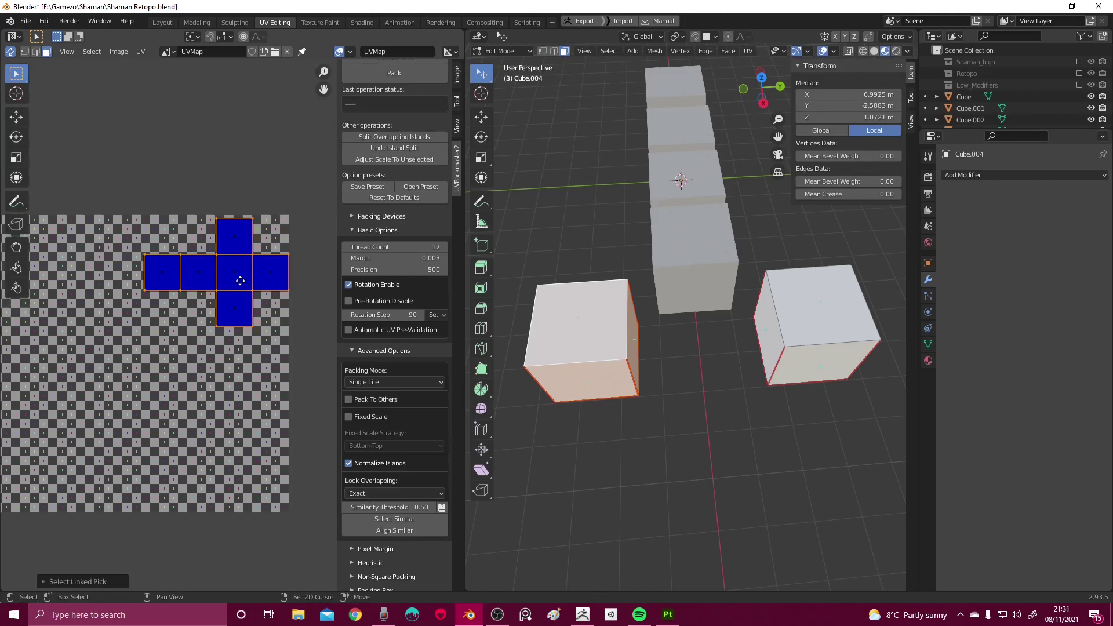
pyautogui.moveTo(240, 284); pyautogui.dragTo(204, 362)
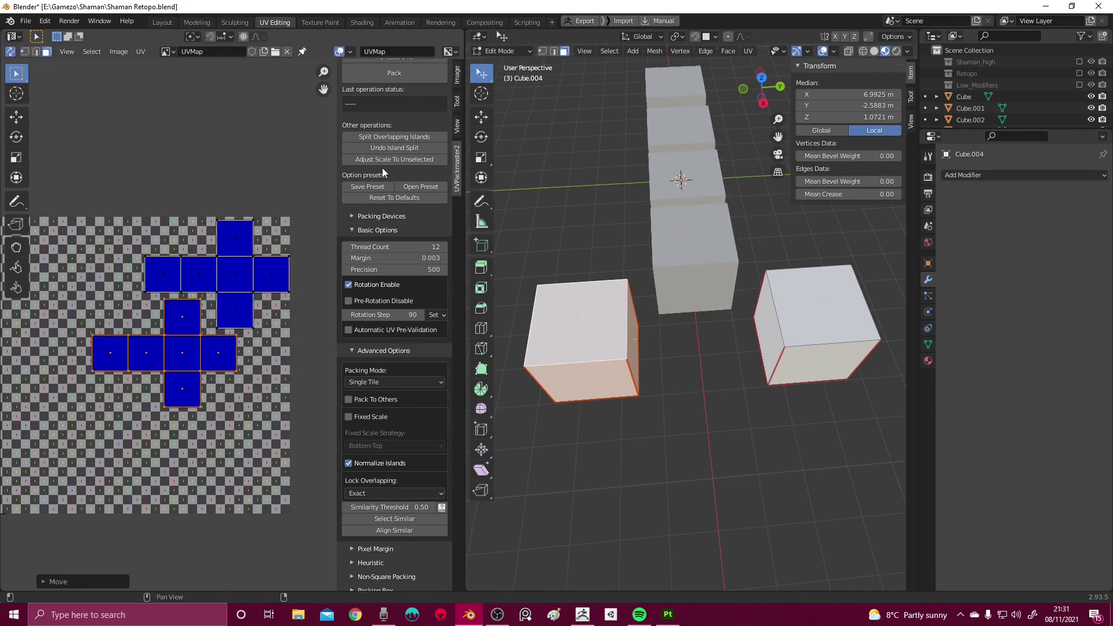
pyautogui.scroll(1, 383, 151)
pyautogui.click(381, 102)
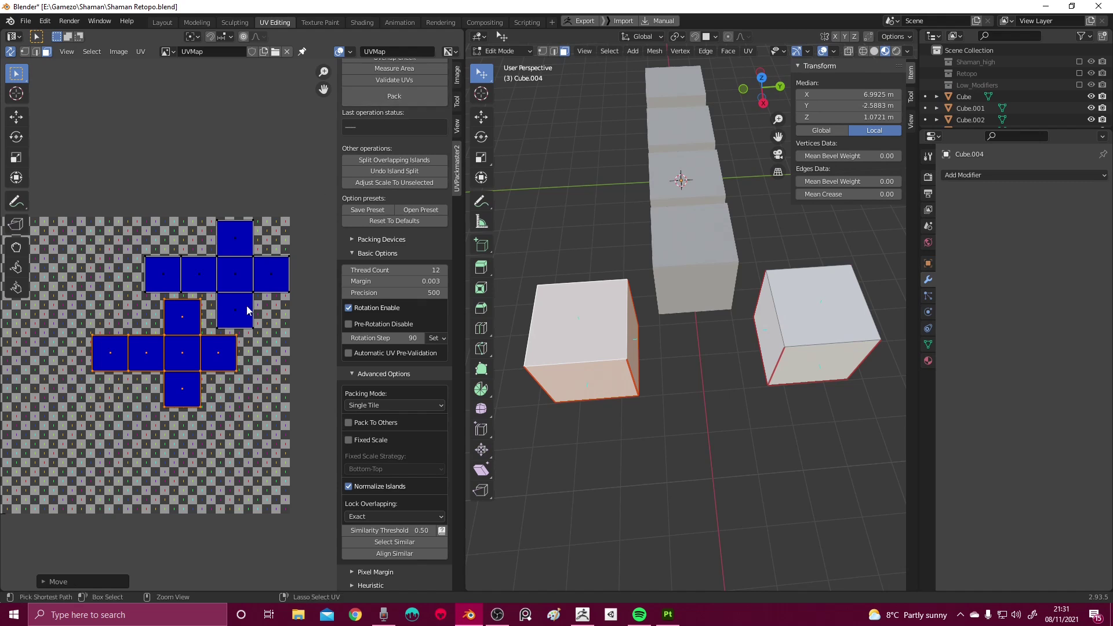
# Select the four cubes in the row and the mirrored pair together, enter Edit Mode and select all their UVs
pyautogui.moveTo(667, 279); pyautogui.dragTo(690, 273, button='middle')
pyautogui.moveTo(623, 307); pyautogui.dragTo(695, 271, button='middle')
pyautogui.press('Tab')
pyautogui.keyDown('shift'); pyautogui.click(690, 267); pyautogui.keyUp('shift')
pyautogui.keyDown('shift'); pyautogui.click(617, 235); pyautogui.keyUp('shift')
pyautogui.keyDown('shift'); pyautogui.moveTo(601, 234); pyautogui.dragTo(644, 258, button='middle'); pyautogui.keyUp('shift')
pyautogui.keyDown('shift'); pyautogui.click(599, 223); pyautogui.keyUp('shift')
pyautogui.keyDown('shift'); pyautogui.click(535, 191); pyautogui.keyUp('shift')
pyautogui.press('Tab')
pyautogui.press('a')
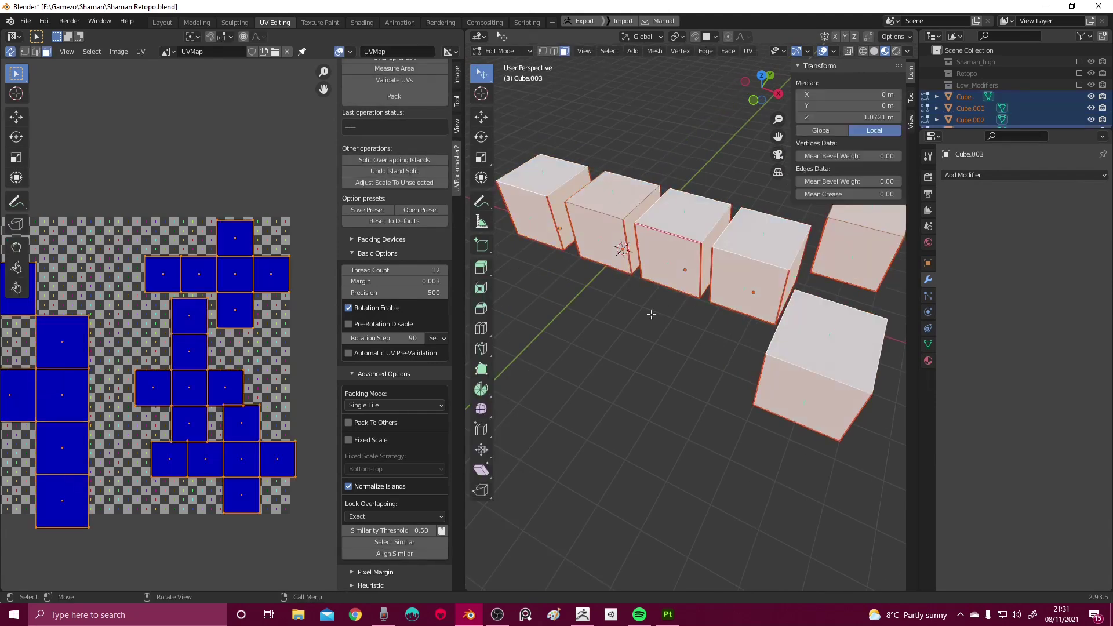
# Set UVPackmaster's pixel margin to 3 and its adjustment time to 5 seconds
pyautogui.scroll(-1, 181, 412)
pyautogui.keyDown('shift'); pyautogui.moveTo(572, 368); pyautogui.dragTo(532, 335, button='middle'); pyautogui.keyUp('shift')
pyautogui.scroll(-3, 428, 450)
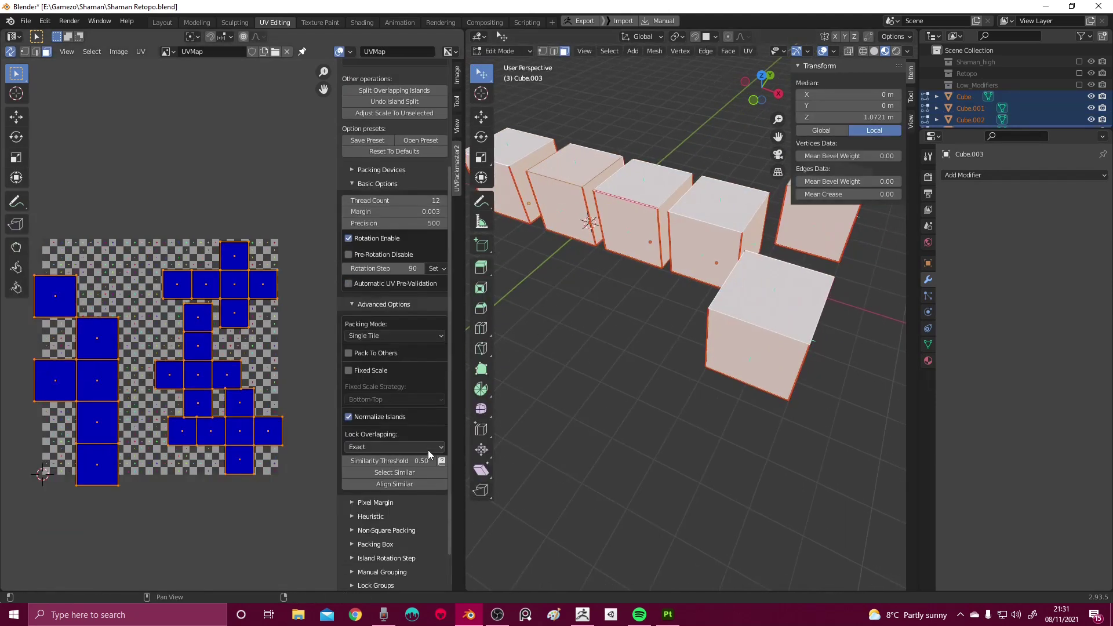
pyautogui.scroll(-2, 401, 398)
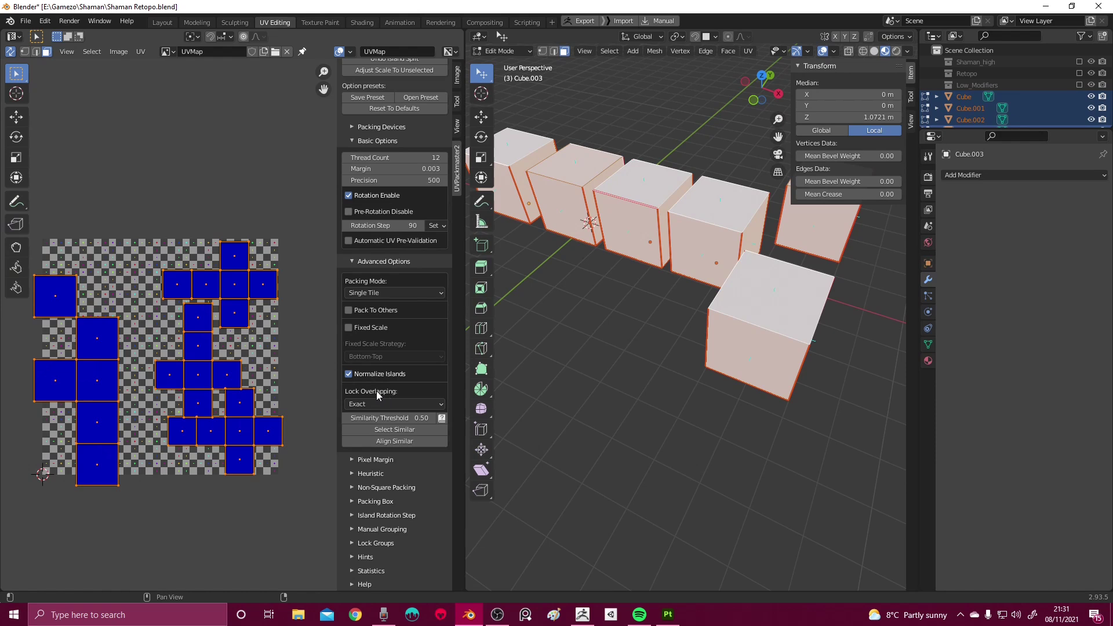
pyautogui.click(377, 460)
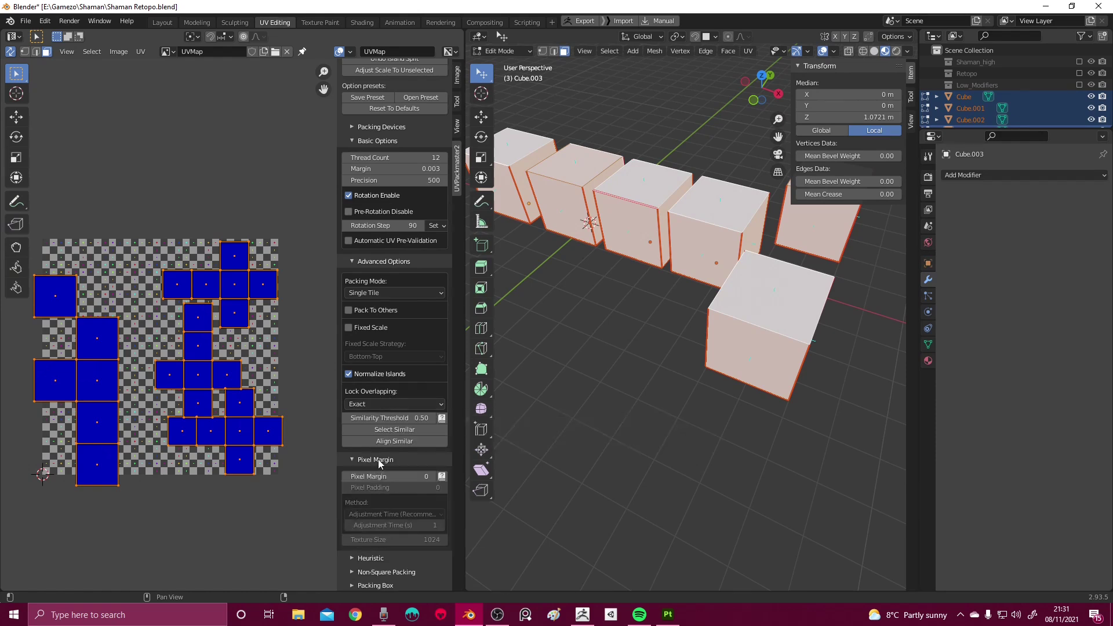
pyautogui.click(414, 477)
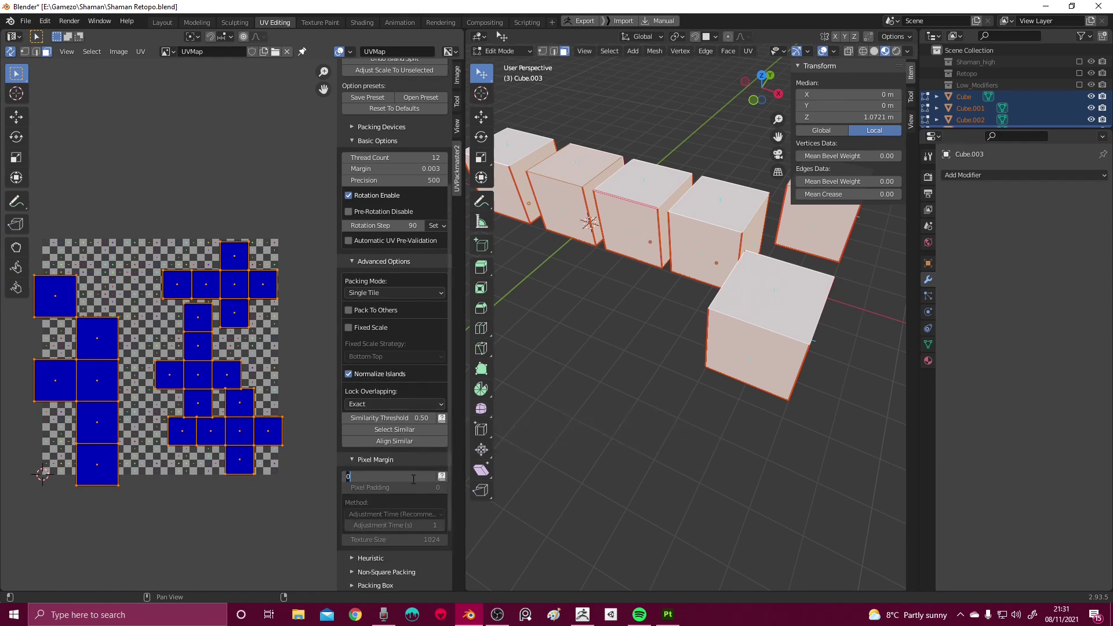
pyautogui.write('3')
pyautogui.press('Return')
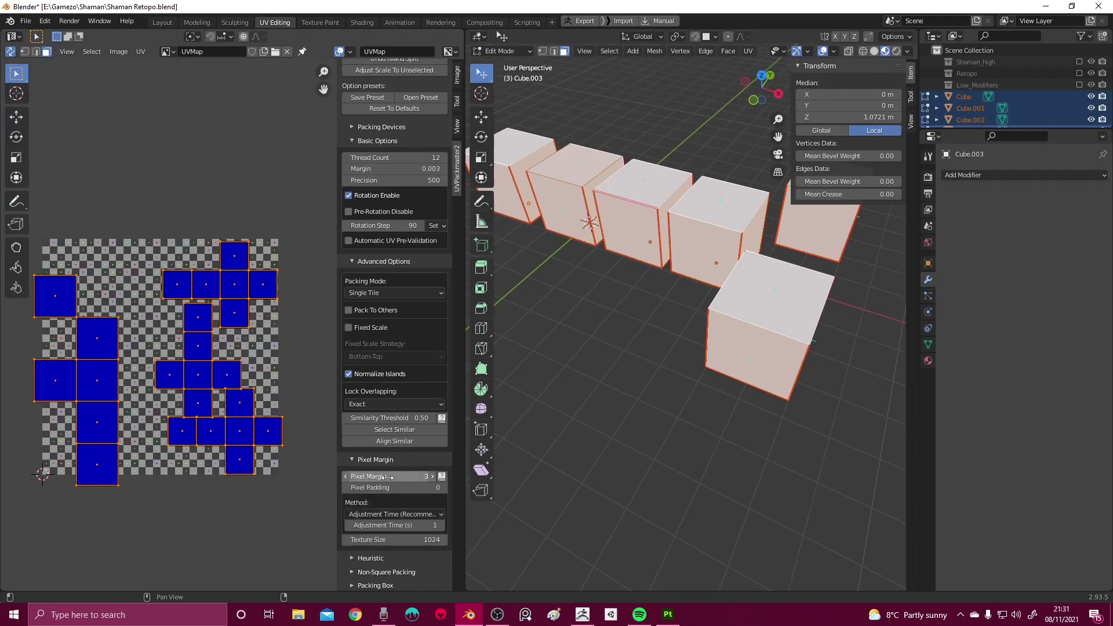
pyautogui.click(405, 524)
pyautogui.write('5')
pyautogui.press('Return')
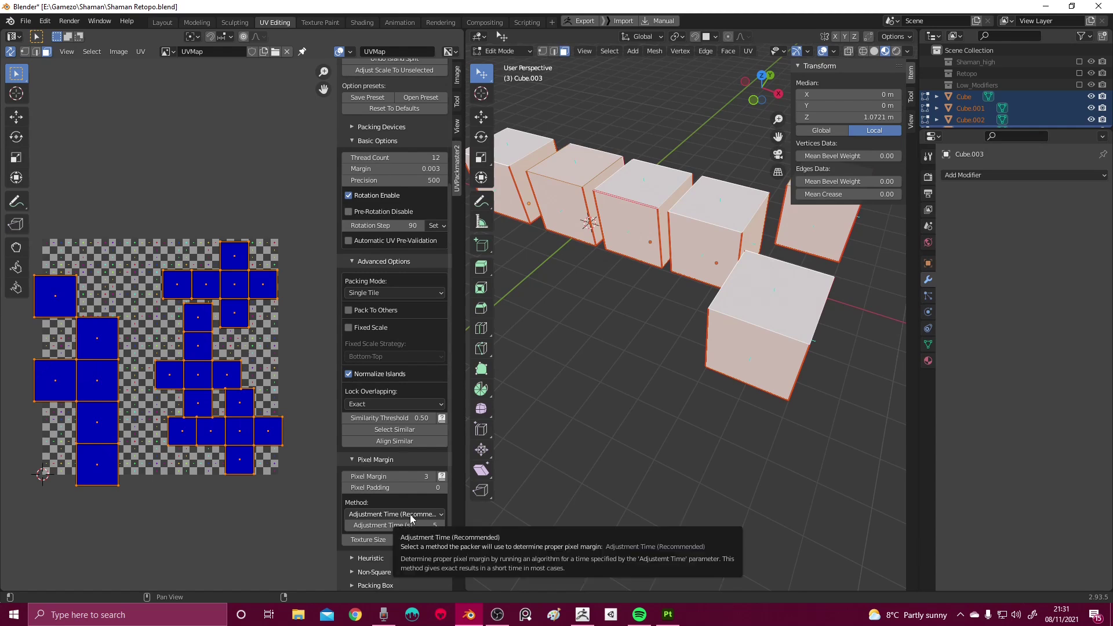
# Reveal UVPackmaster's heuristic settings and enable the heuristic
pyautogui.scroll(-1, 409, 513)
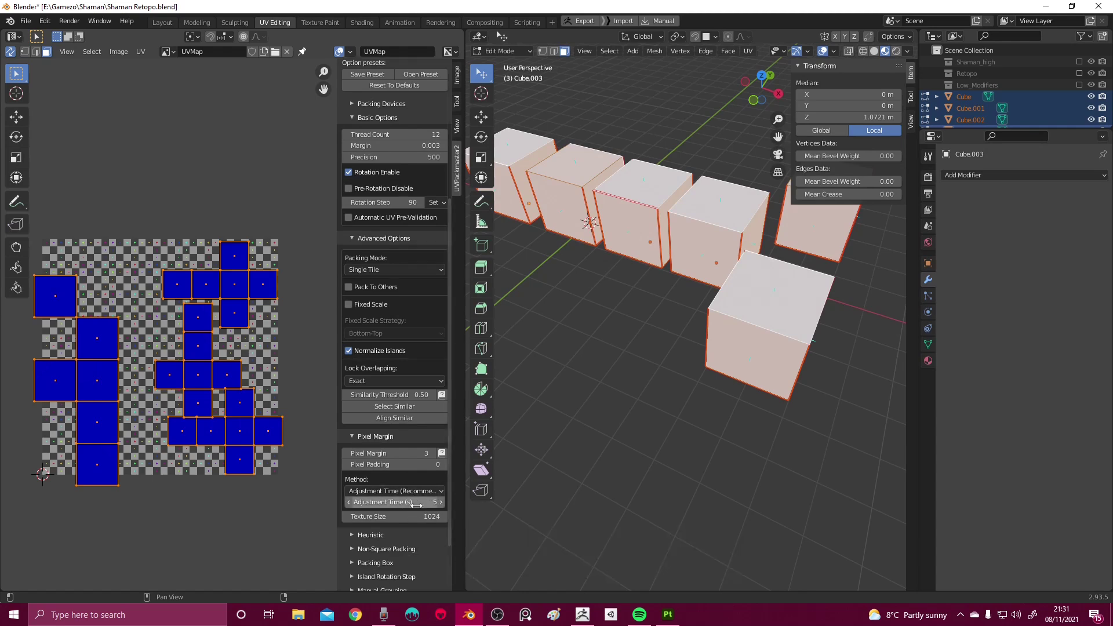
pyautogui.click(384, 535)
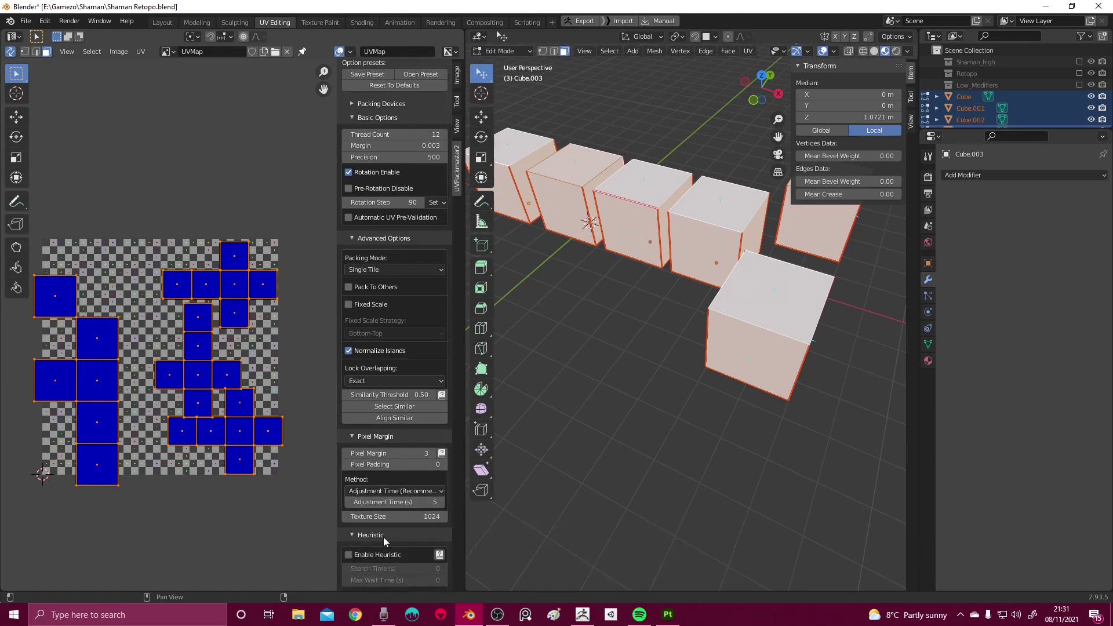
pyautogui.scroll(-3, 375, 548)
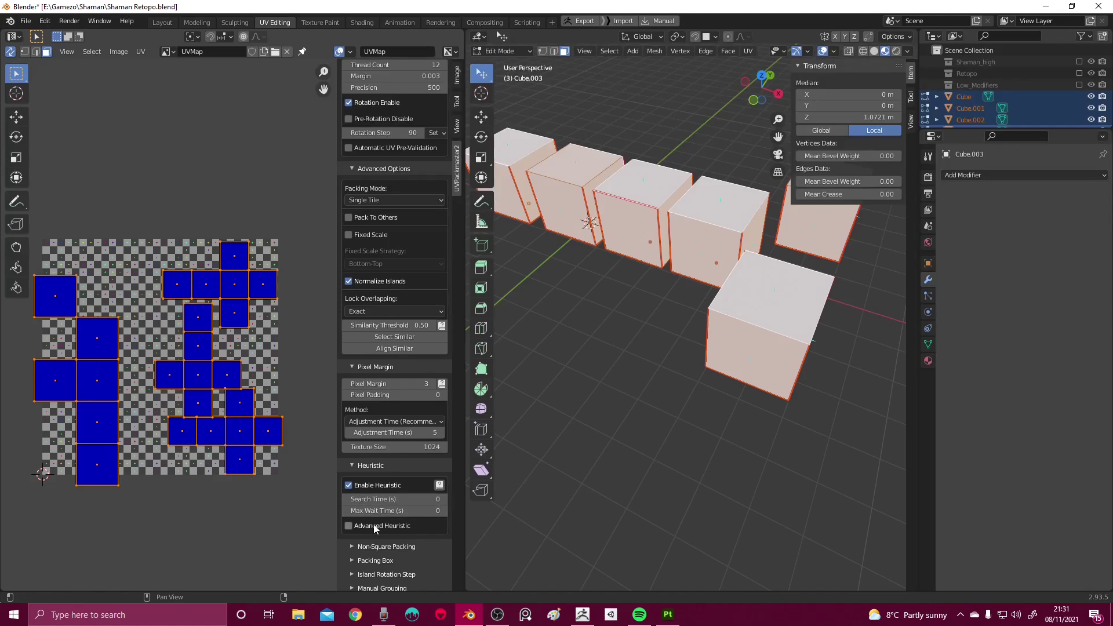
pyautogui.moveTo(601, 413); pyautogui.dragTo(575, 417, button='middle')
pyautogui.scroll(-3, 348, 447)
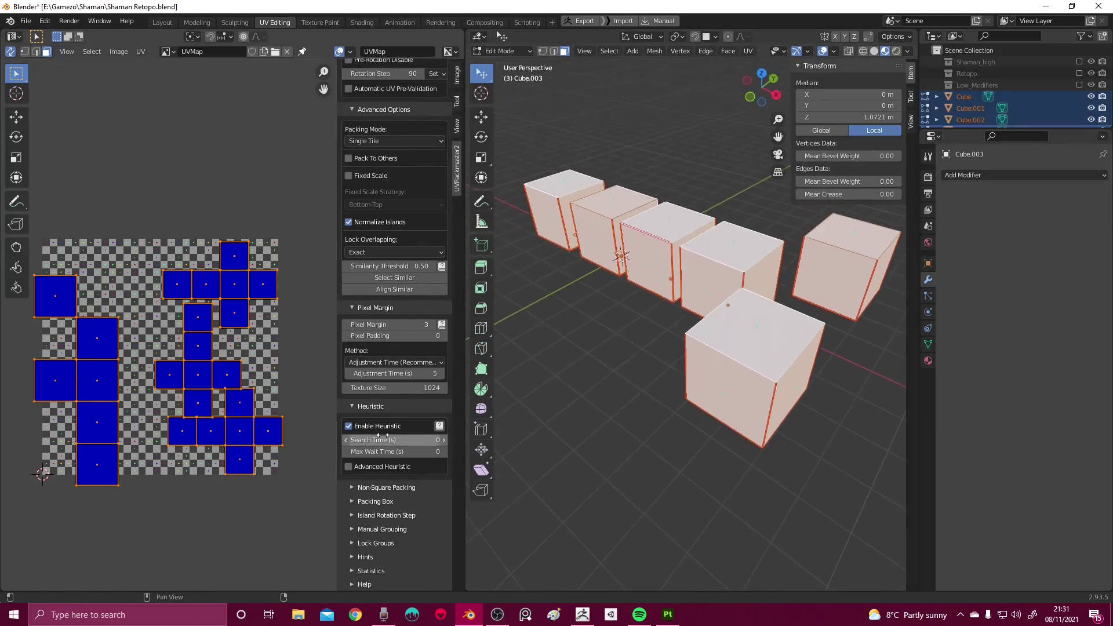
# Make UVPackmaster use the texture ratio for non-square packing
pyautogui.click(392, 487)
pyautogui.scroll(-2, 388, 464)
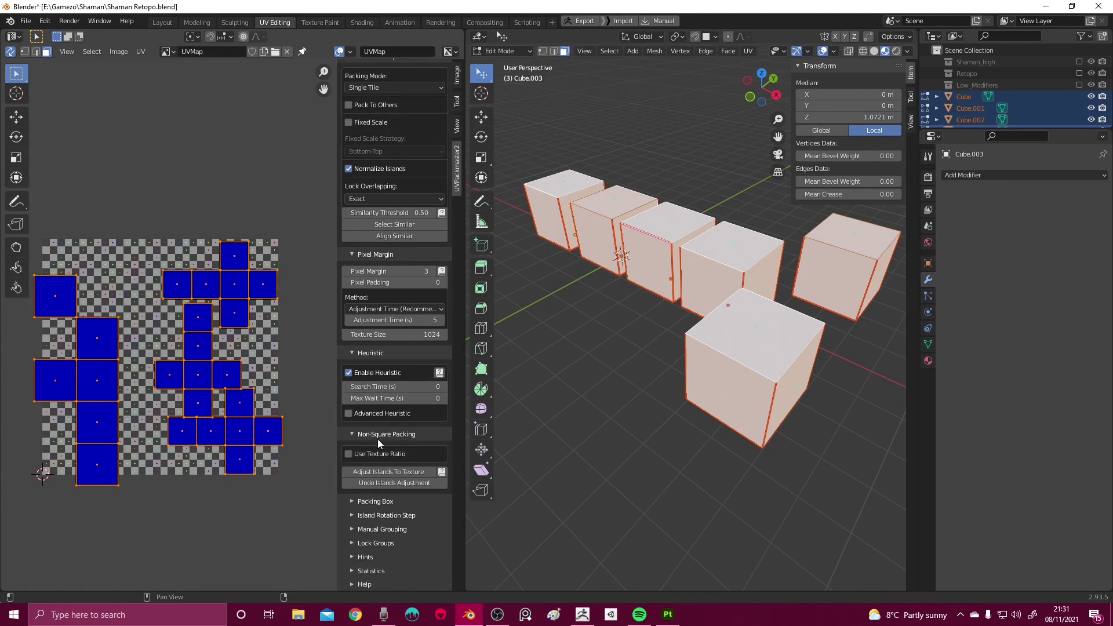
pyautogui.click(349, 454)
pyautogui.scroll(-1, 383, 462)
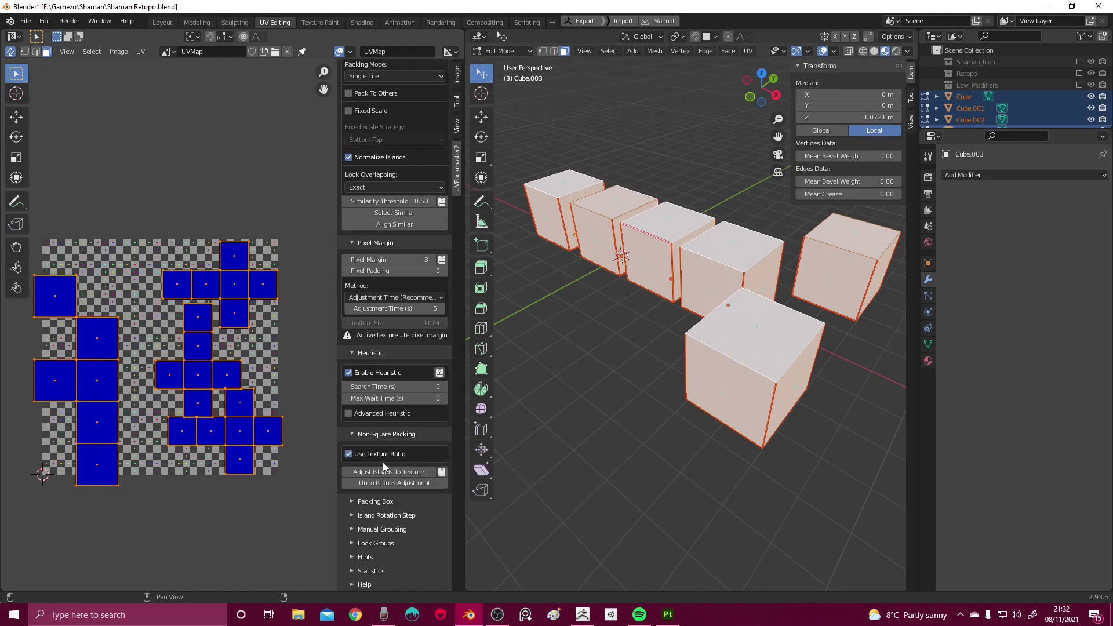
# Reveal UVPackmaster's island rotation step settings
pyautogui.click(391, 513)
pyautogui.scroll(-2, 388, 509)
pyautogui.scroll(-2, 388, 509)
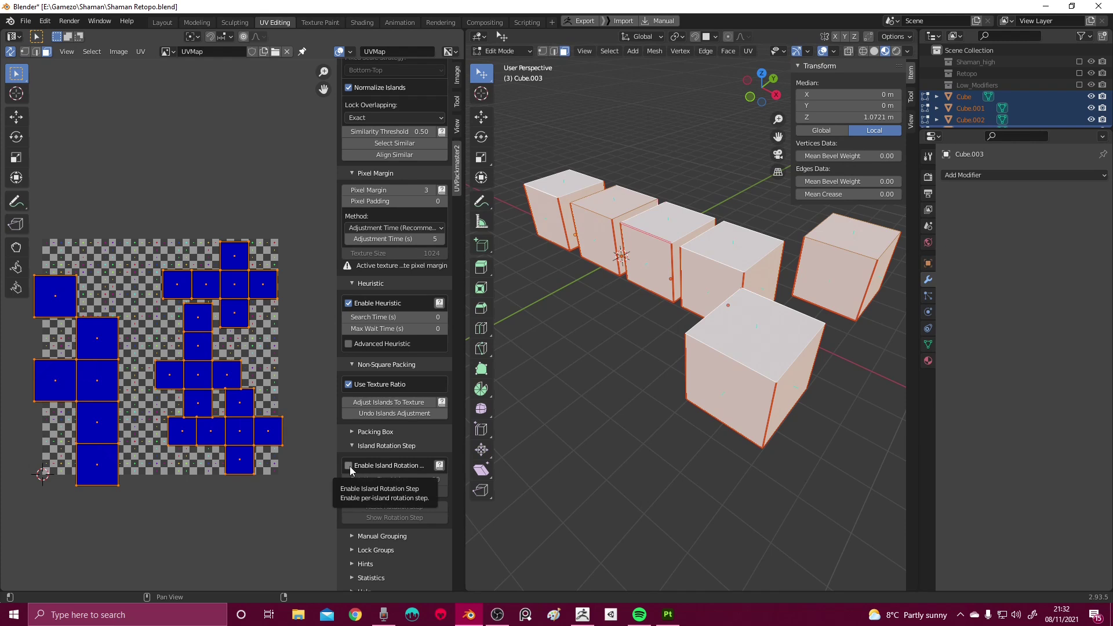
# Add a cylinder in Object Mode, then stretch it vertically along Z in Edit Mode into a tall column
pyautogui.moveTo(540, 348); pyautogui.dragTo(602, 359, button='middle')
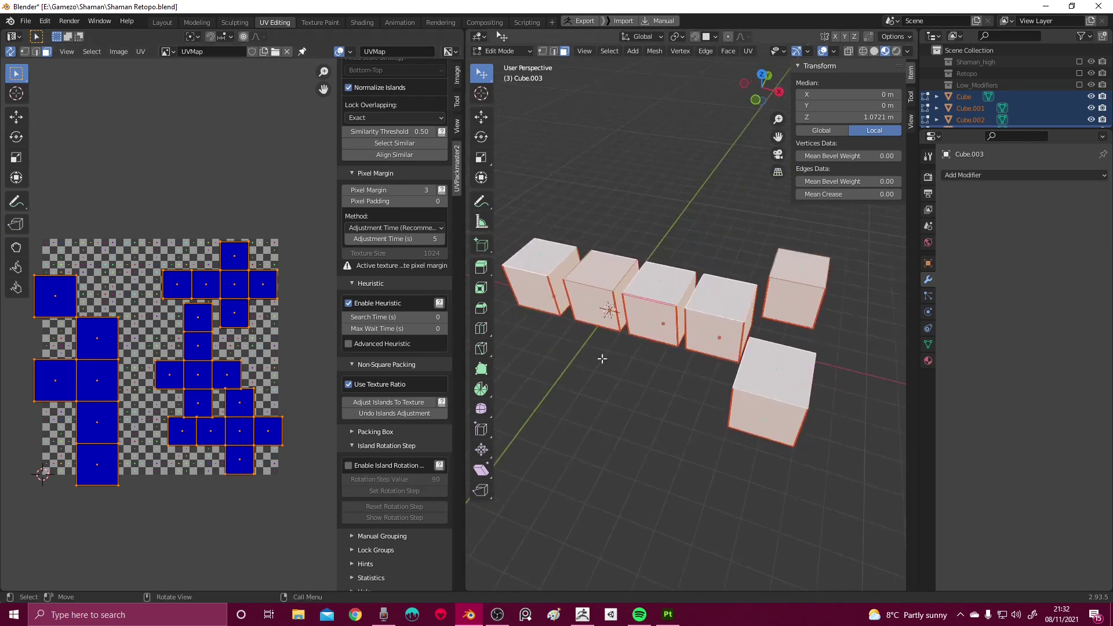
pyautogui.press('Tab')
pyautogui.hotkey('shift', 'a')
pyautogui.moveTo(639, 327)
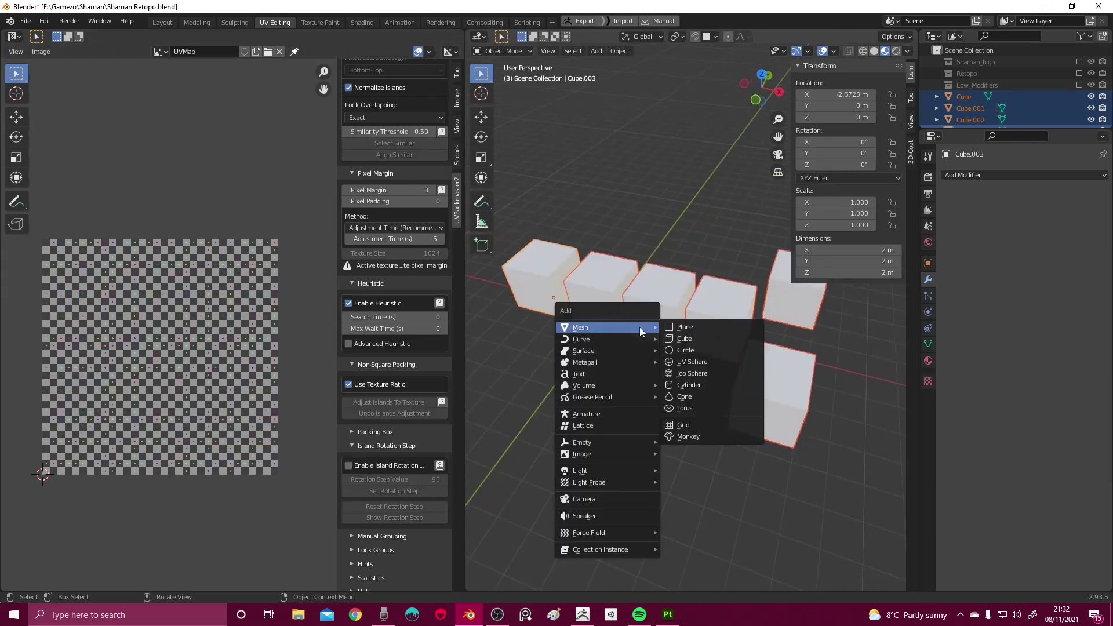
pyautogui.click(691, 385)
pyautogui.press('Tab')
pyautogui.keyDown('shift'); pyautogui.moveTo(635, 343); pyautogui.dragTo(653, 354, button='middle'); pyautogui.keyUp('shift')
pyautogui.press('s')
pyautogui.press('z')
pyautogui.click(652, 410)
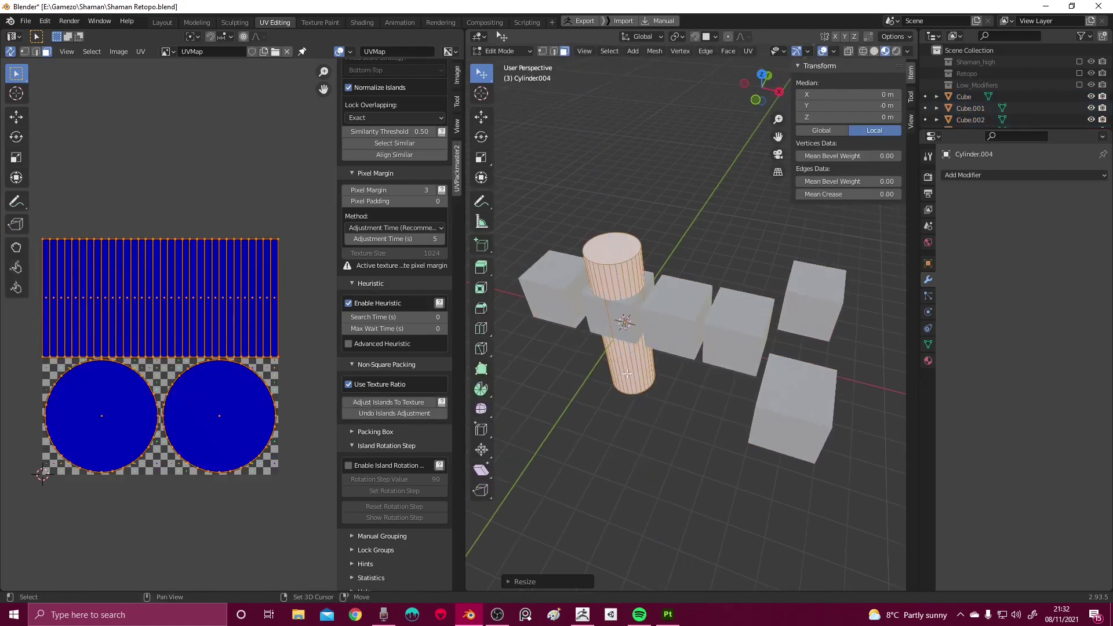
# Mark seams around both cap rims of the cylinder and along one vertical side edge
pyautogui.scroll(2, 634, 260)
pyautogui.press('2')
pyautogui.keyDown('alt'); pyautogui.click(606, 267); pyautogui.keyUp('alt')
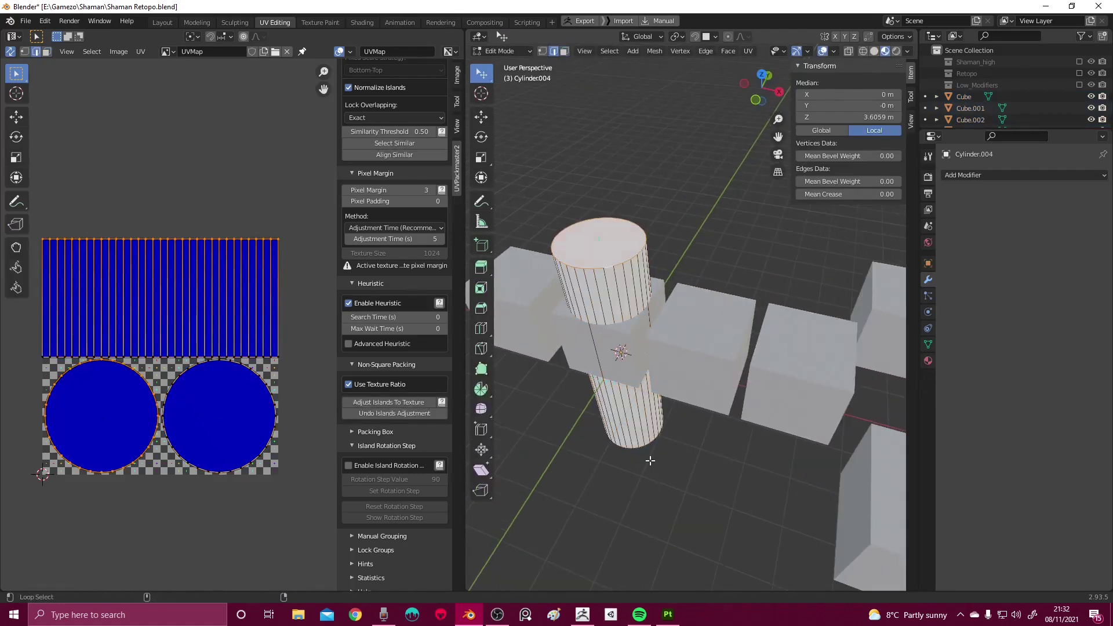
pyautogui.hotkey('shift', 'g')
pyautogui.click(614, 479)
pyautogui.keyDown('shift'); pyautogui.click(588, 315); pyautogui.keyUp('shift')
pyautogui.press('q')
pyautogui.click(582, 283)
# Select the whole cylinder and unwrap it
pyautogui.press('a')
pyautogui.press('q')
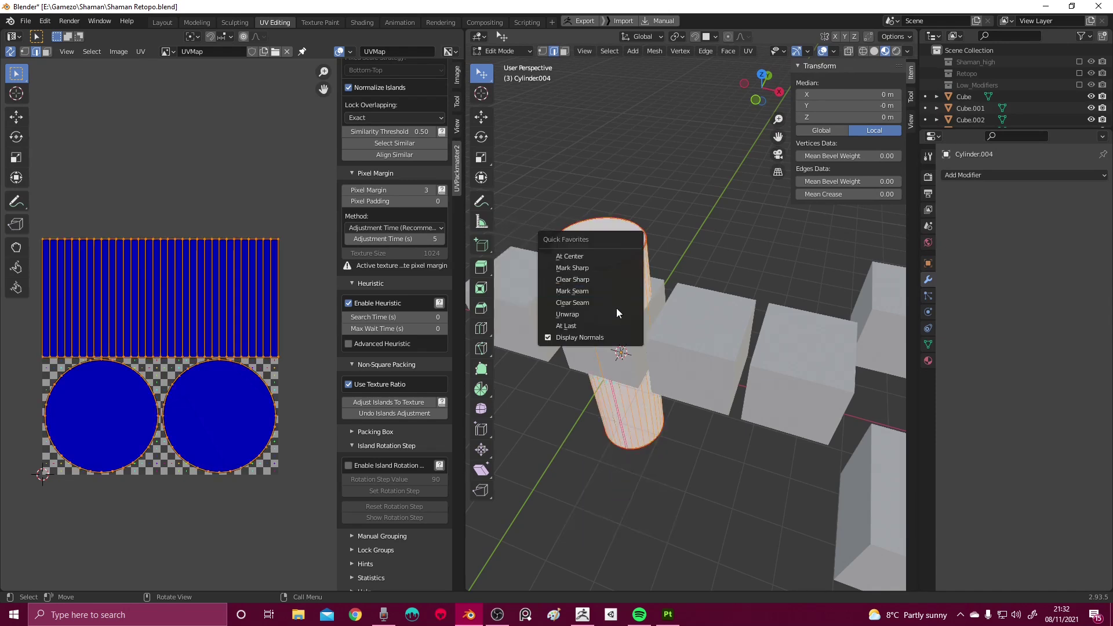
pyautogui.click(615, 314)
# Select only the cylinder's side island in the UV layout and squash it vertically into a narrow strip
pyautogui.press('l')
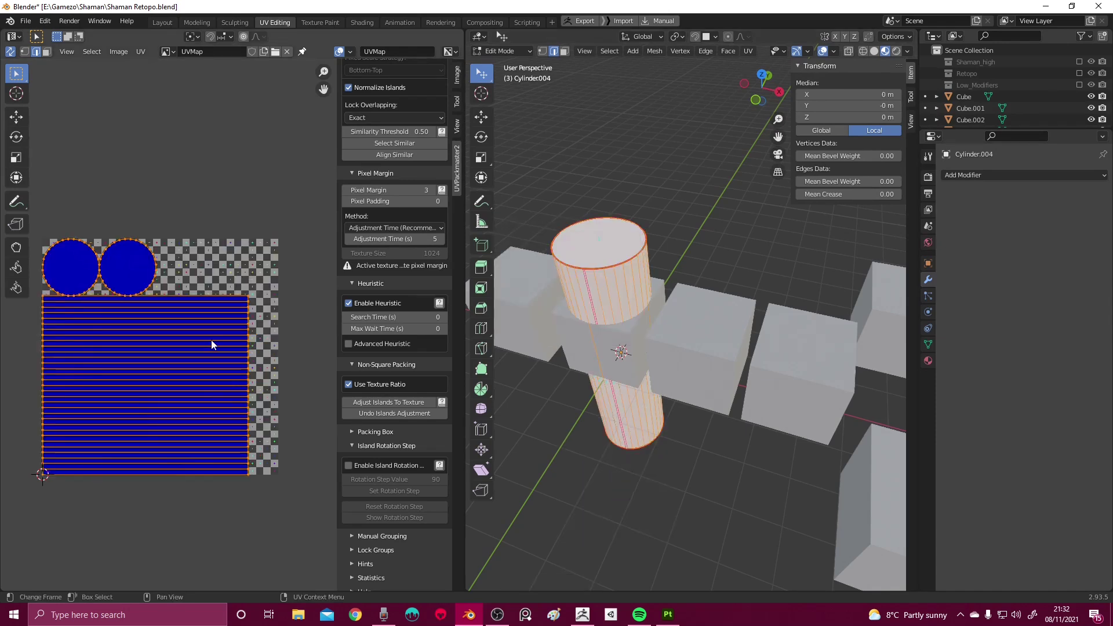
pyautogui.press('3')
pyautogui.hotkey('alt', 'a')
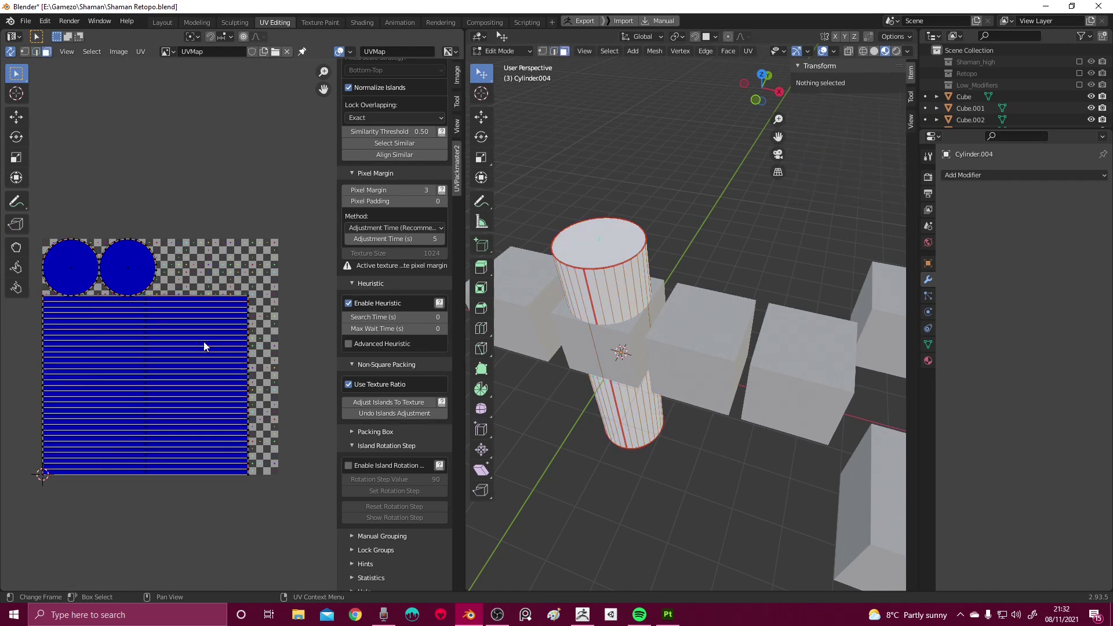
pyautogui.press('l')
pyautogui.press('s')
pyautogui.press('y')
pyautogui.click(202, 409)
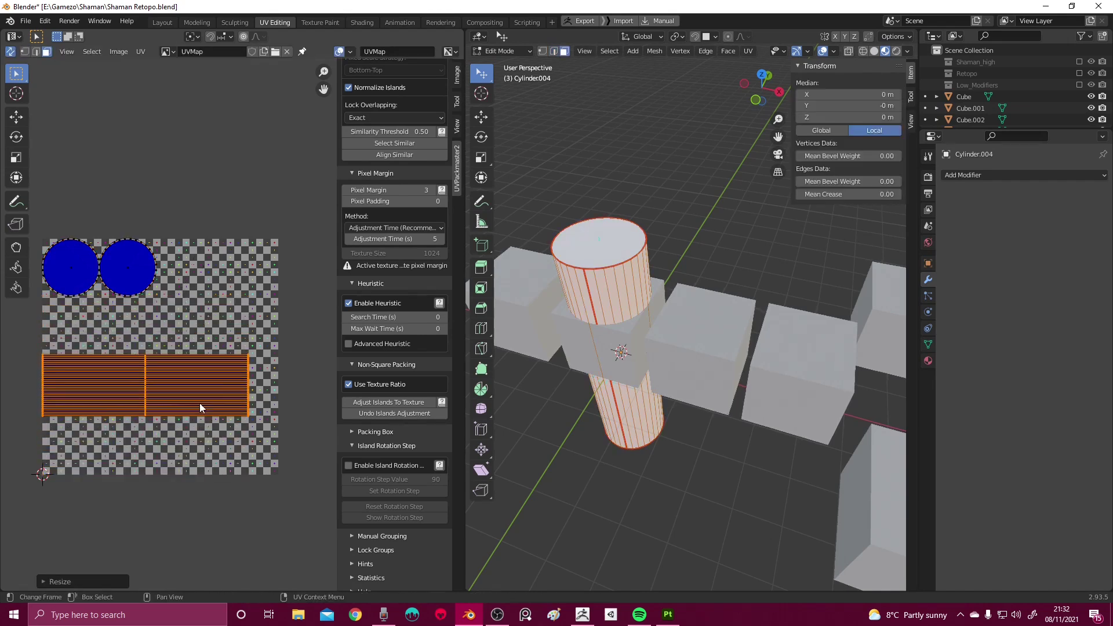
# Try stretching the side strip island horizontally, and undo the stretch
pyautogui.press('s')
pyautogui.press('x')
pyautogui.click(257, 407)
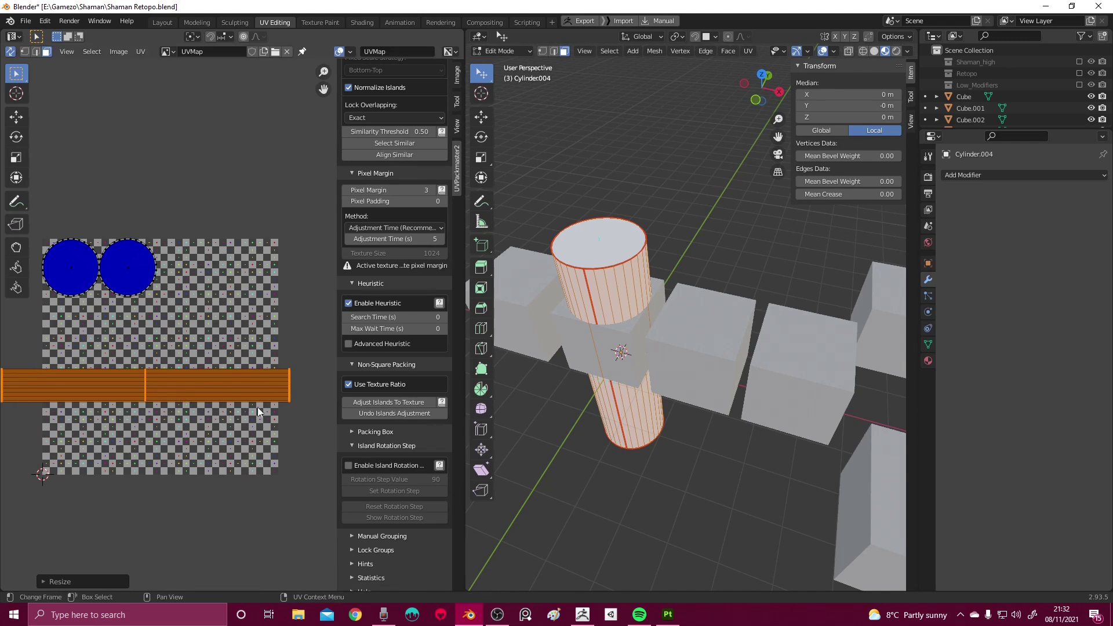
pyautogui.hotkey('ctrl', 'z')
# Move the side strip island up so it overlaps the two round cap islands
pyautogui.press('g')
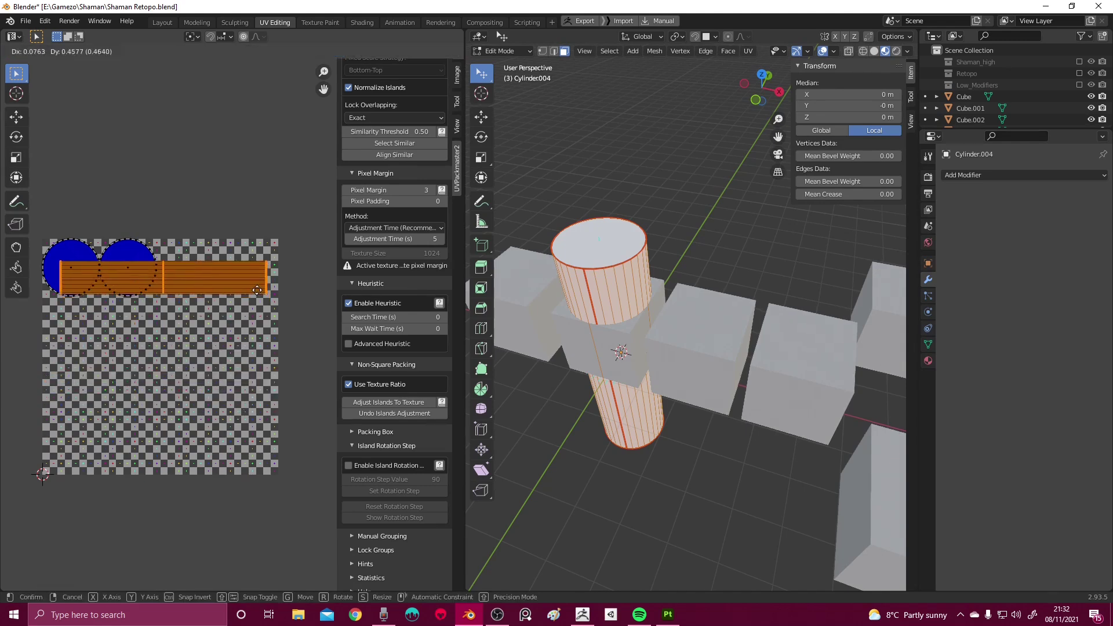
pyautogui.click(259, 292)
pyautogui.moveTo(256, 281); pyautogui.dragTo(258, 303, button='middle')
pyautogui.scroll(1, 264, 298)
pyautogui.scroll(-1, 258, 307)
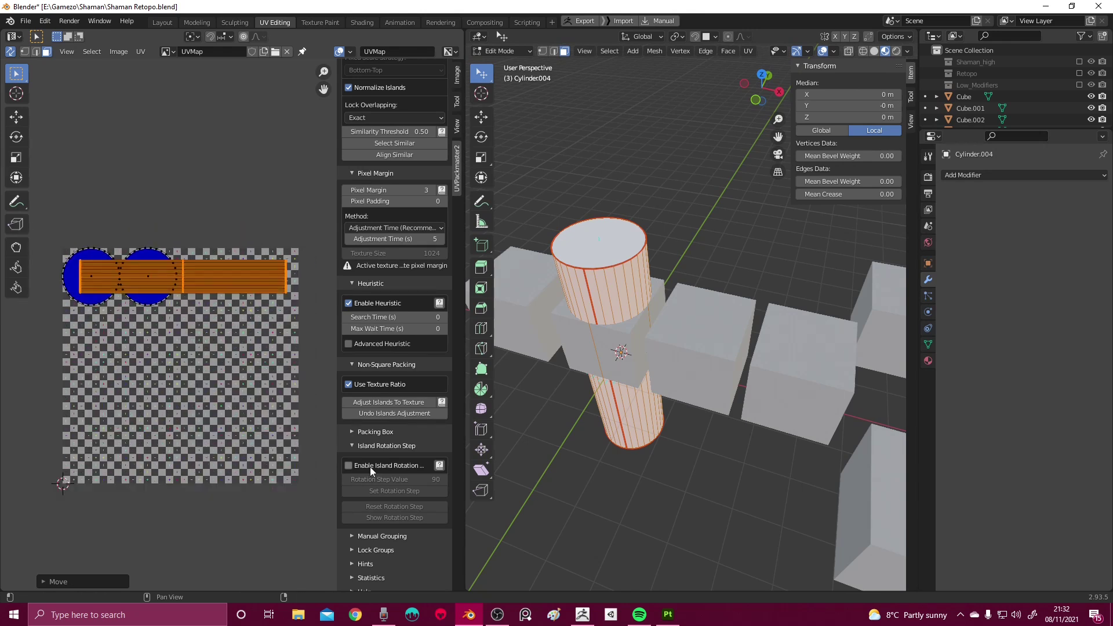
pyautogui.hotkey('ctrl', 'z')
pyautogui.hotkey('ctrl', 'shift', 'z')
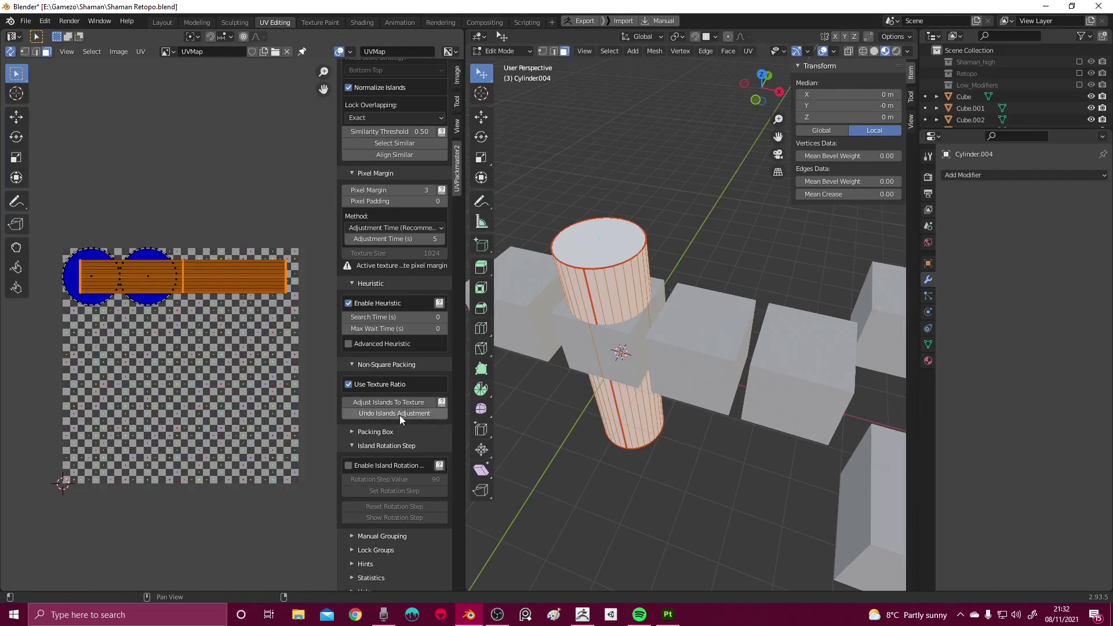
# Rotate the cylinder's side strip island by 45 degrees
pyautogui.write('r45')
pyautogui.press('Return')
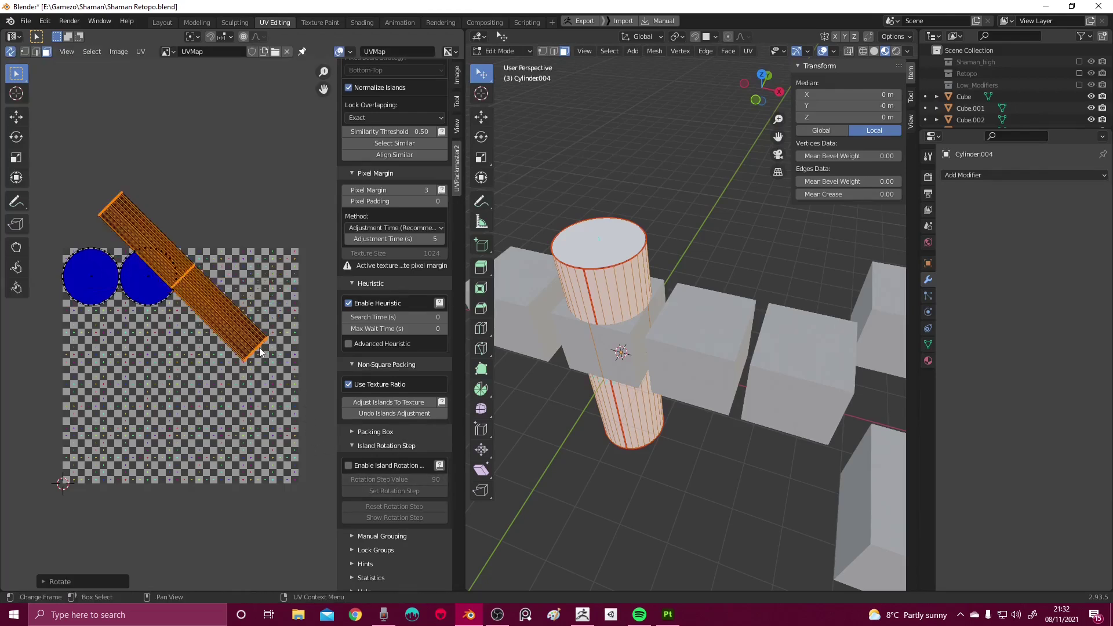
# Enlarge the diagonal side strip and position it across the UV tile from corner to corner
pyautogui.press('g')
pyautogui.click(241, 436)
pyautogui.press('s')
pyautogui.click(311, 456)
pyautogui.press('g')
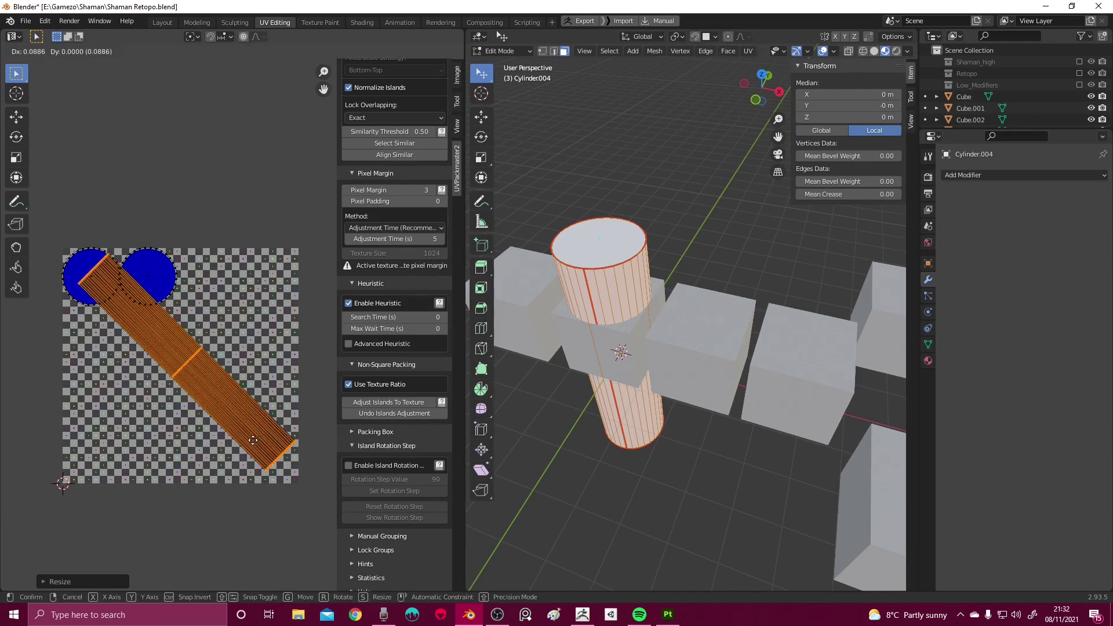
pyautogui.click(255, 445)
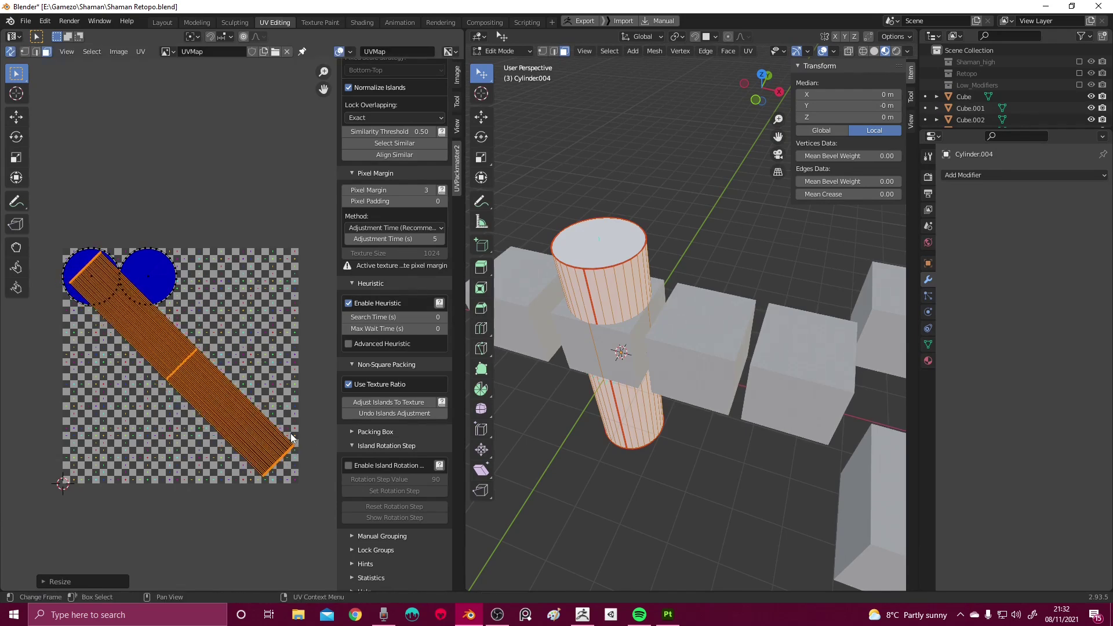
# Enable the per-island rotation step and set its value to 45
pyautogui.scroll(-1, 370, 467)
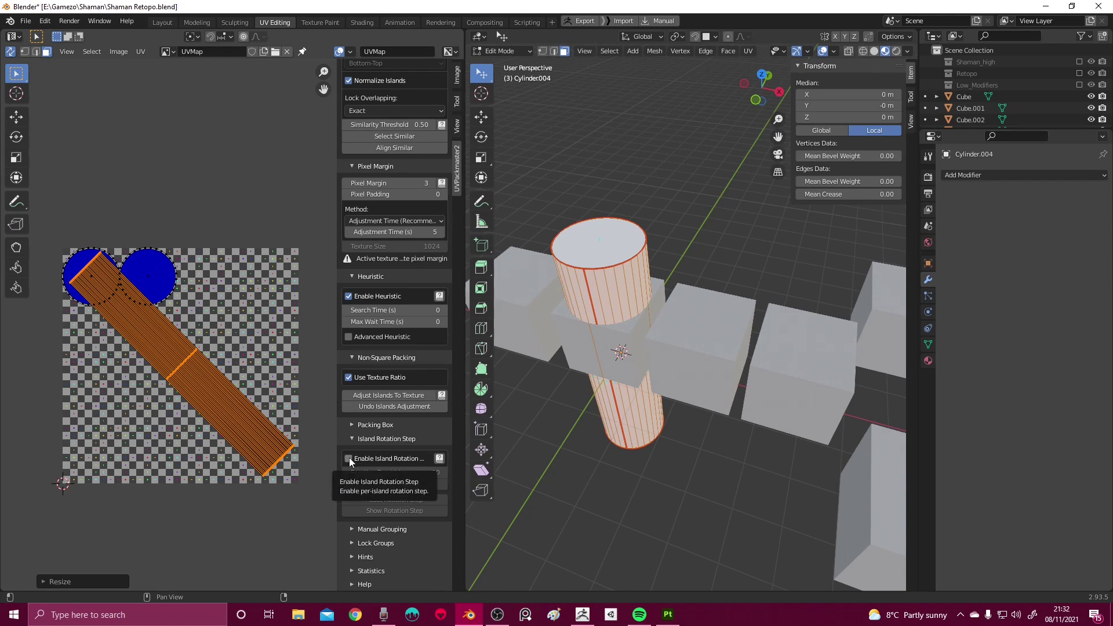
pyautogui.click(349, 458)
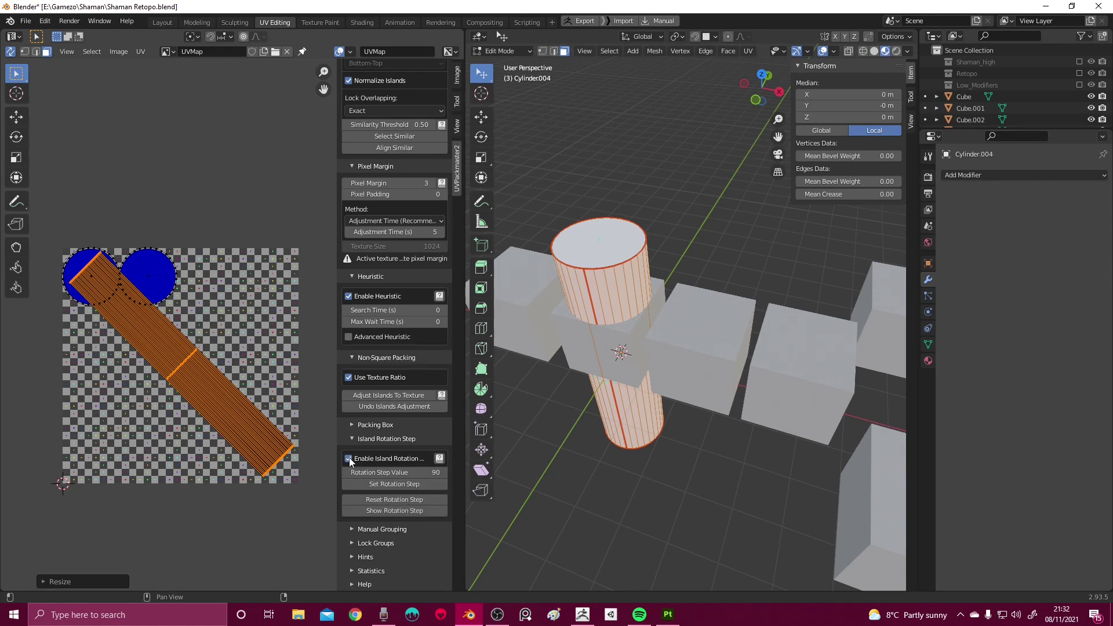
pyautogui.click(404, 477)
pyautogui.write('45')
pyautogui.press('Return')
# Rotate the side strip island by -45 degrees so it lies horizontal
pyautogui.moveTo(228, 388); pyautogui.dragTo(232, 382, button='middle')
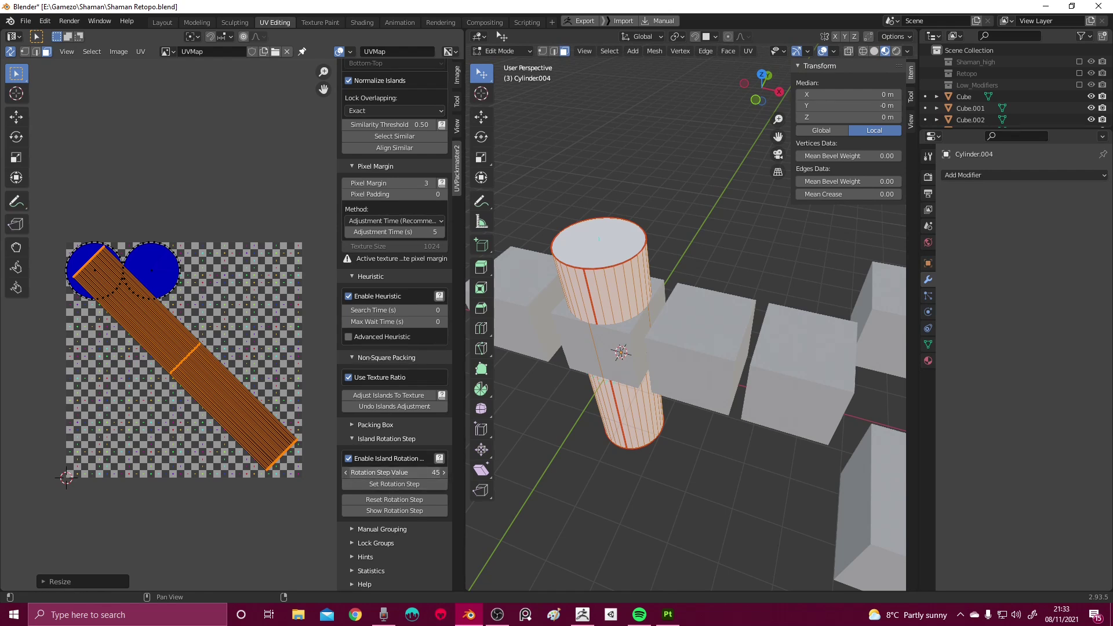
pyautogui.scroll(-1, 221, 394)
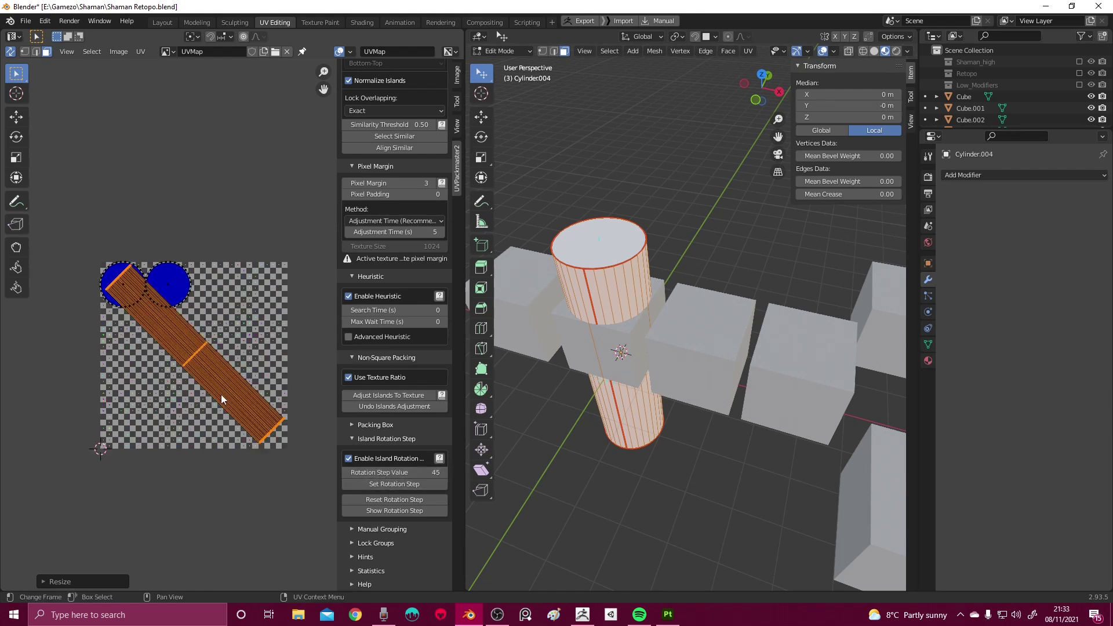
pyautogui.press('r')
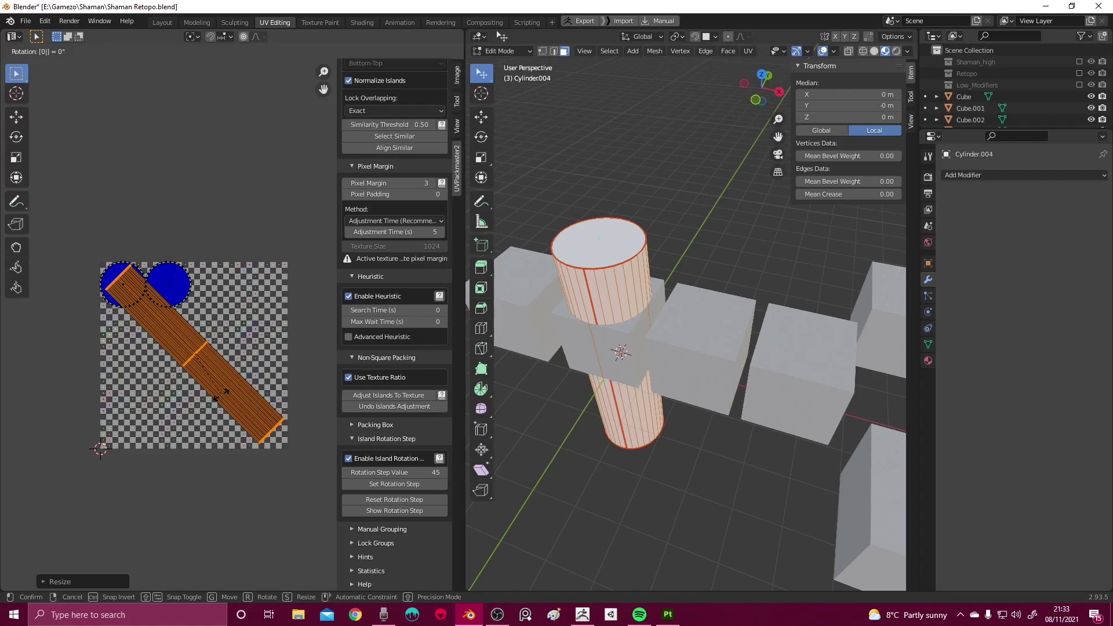
pyautogui.press('Return')
pyautogui.write('r-45')
pyautogui.press('Return')
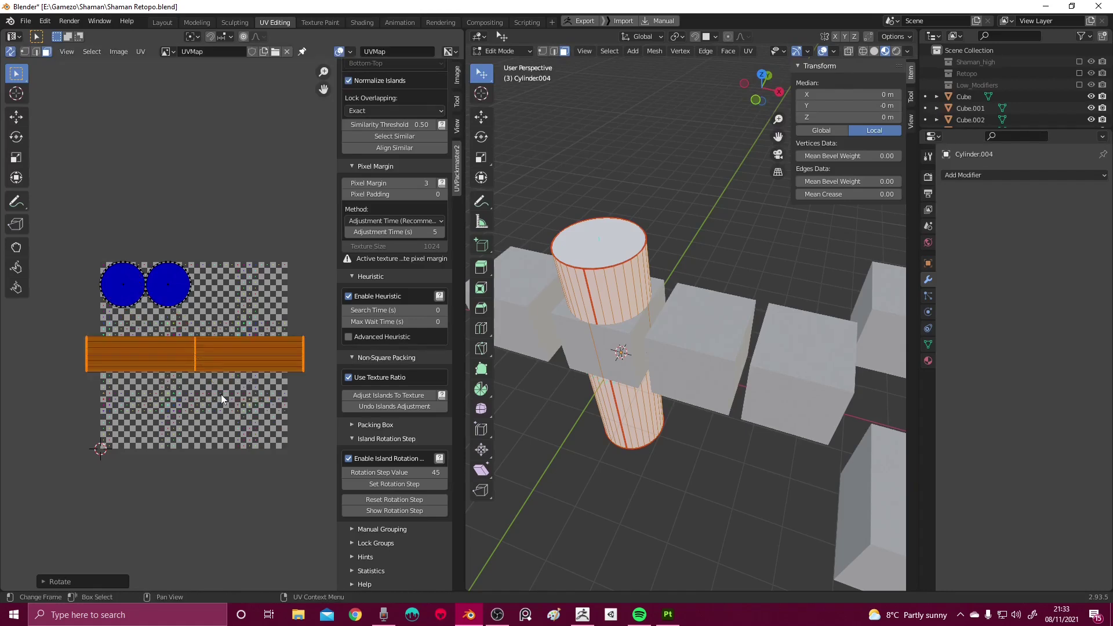
# Assign the rotation step of 45 to the cylinder's selected side strip island
pyautogui.click(410, 485)
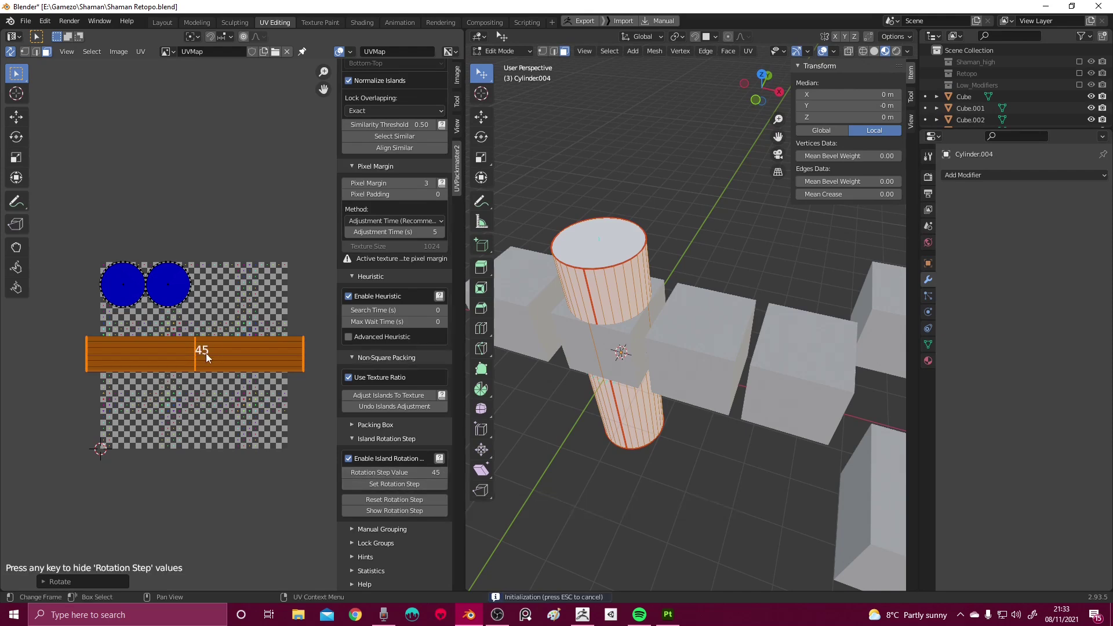
pyautogui.scroll(15, 422, 255)
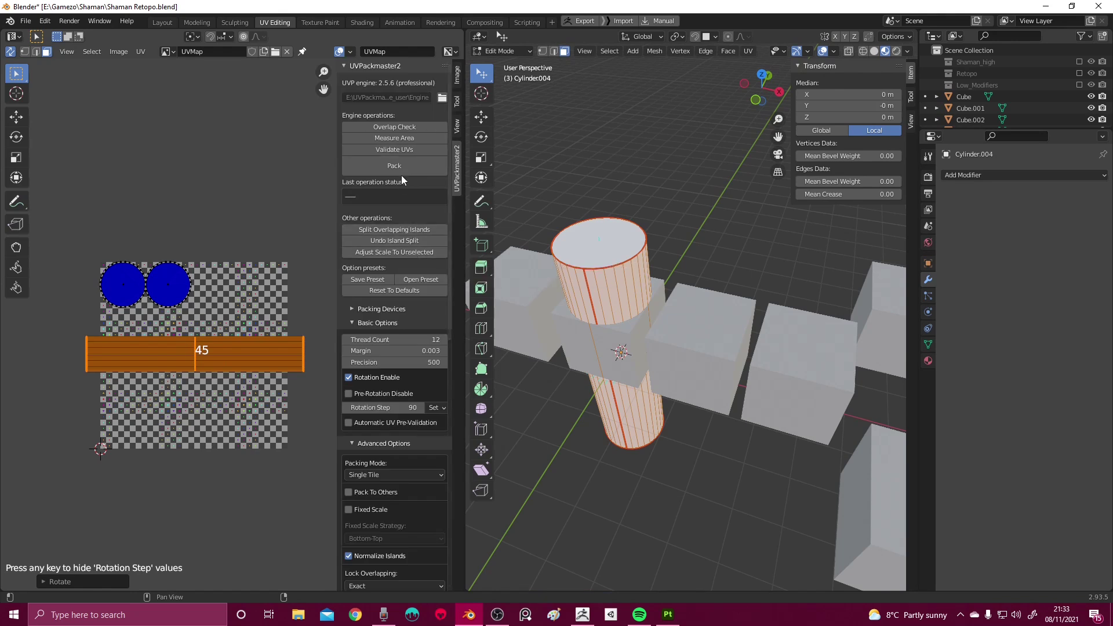
pyautogui.moveTo(273, 330); pyautogui.dragTo(266, 310, button='middle')
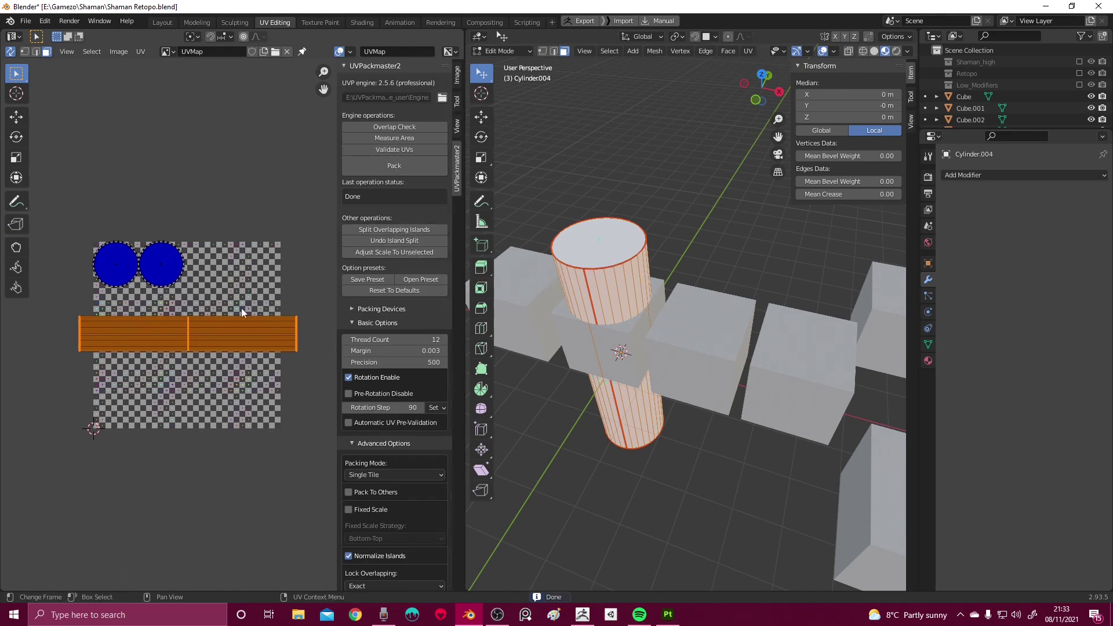
# Try rotating the side strip island freehand to a diagonal, and undo that rotation
pyautogui.press('r')
pyautogui.click(269, 355)
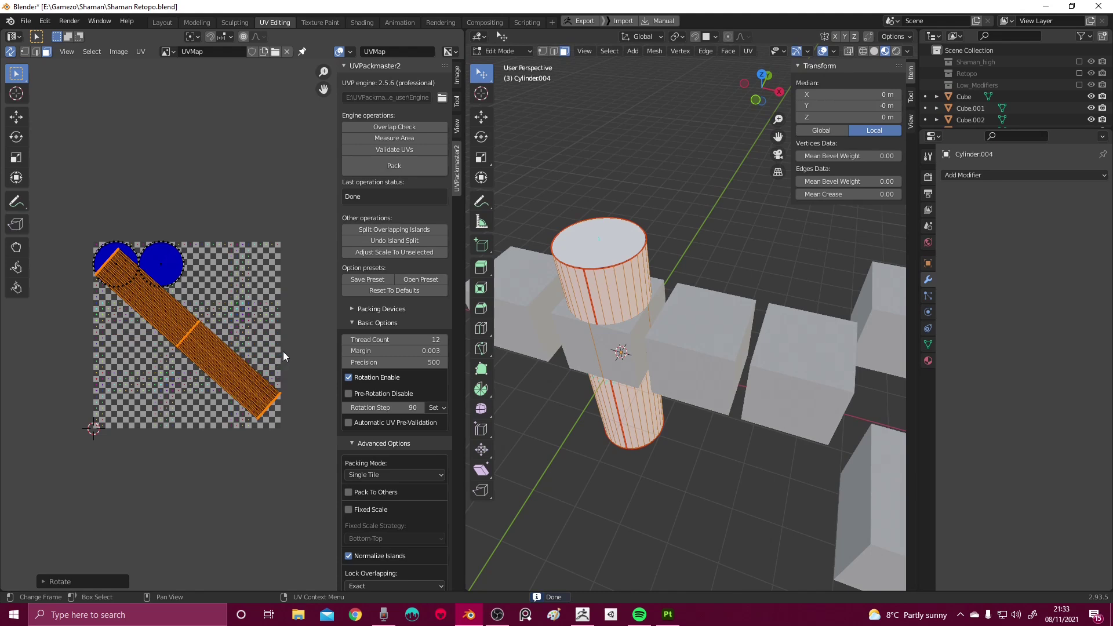
pyautogui.hotkey('ctrl', 'z')
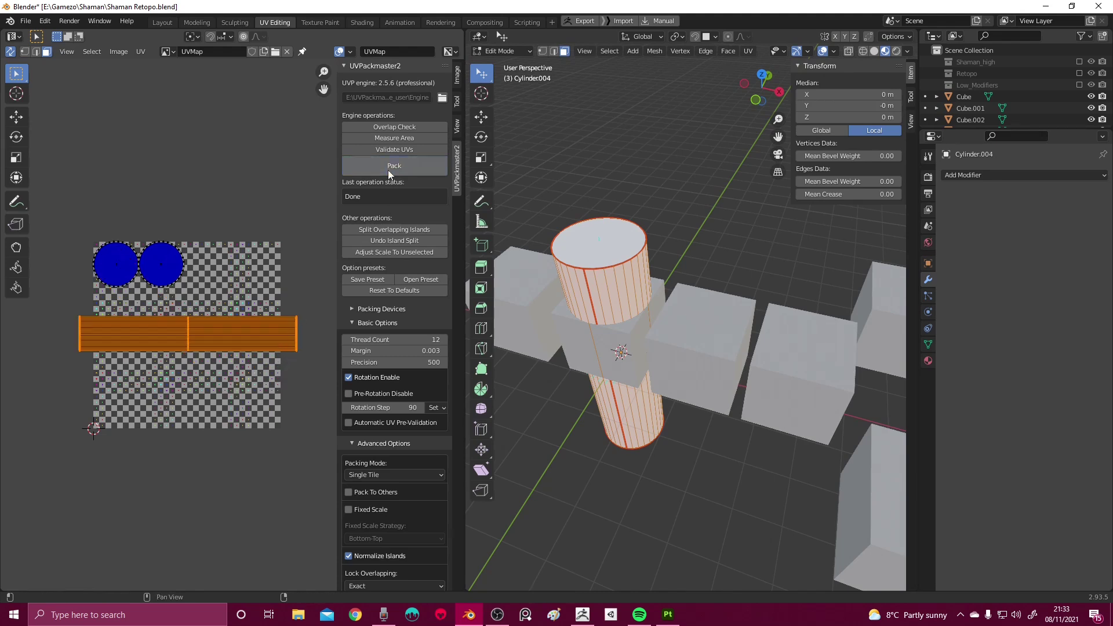
# Move the cylinder object about 7.16 m in the negative X direction, clear of the row of cubes
pyautogui.press('Tab')
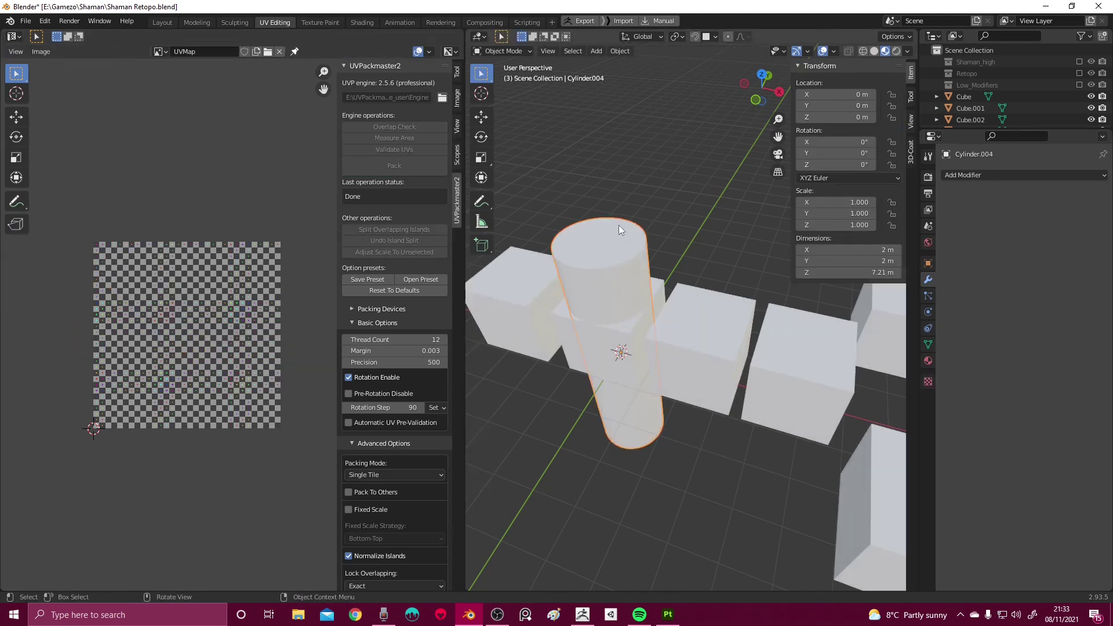
pyautogui.press('Tab')
pyautogui.keyDown('shift'); pyautogui.moveTo(679, 353); pyautogui.dragTo(661, 310, button='middle'); pyautogui.keyUp('shift')
pyautogui.scroll(-5, 639, 319)
pyautogui.press('Tab')
pyautogui.press('g')
pyautogui.press('x')
pyautogui.click(537, 299)
pyautogui.press('Tab')
# Open the cylinder and all cubes together in Edit Mode and pack all their UV islands into the tile
pyautogui.press('Tab')
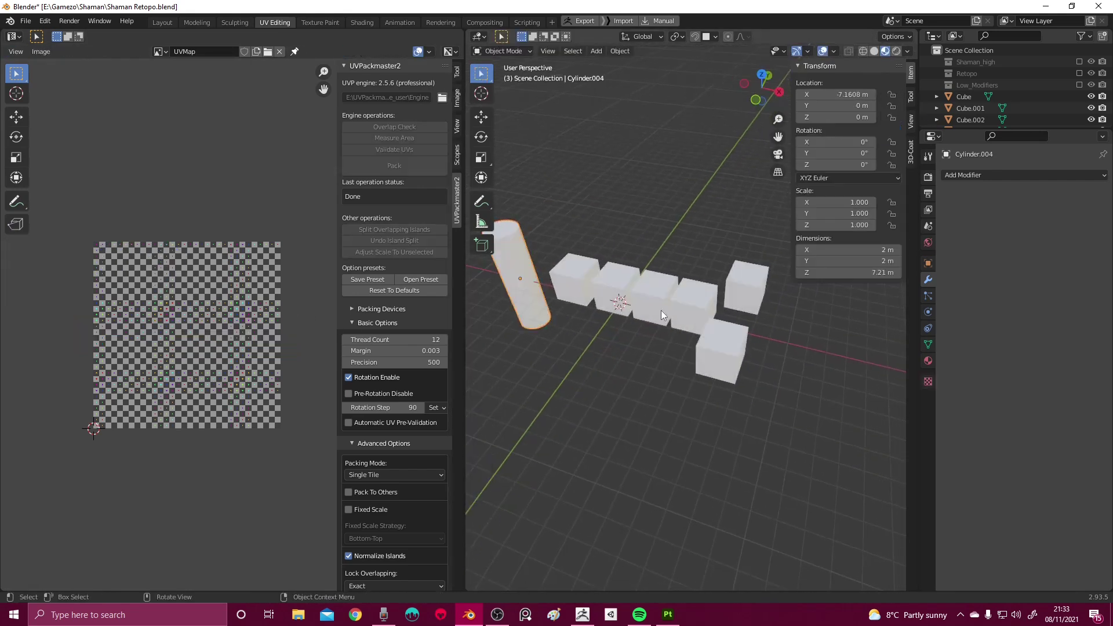
pyautogui.press('a')
pyautogui.press('Tab')
pyautogui.scroll(-2, 655, 314)
pyautogui.keyDown('shift'); pyautogui.moveTo(588, 280); pyautogui.dragTo(650, 313, button='middle'); pyautogui.keyUp('shift')
pyautogui.scroll(2, 656, 315)
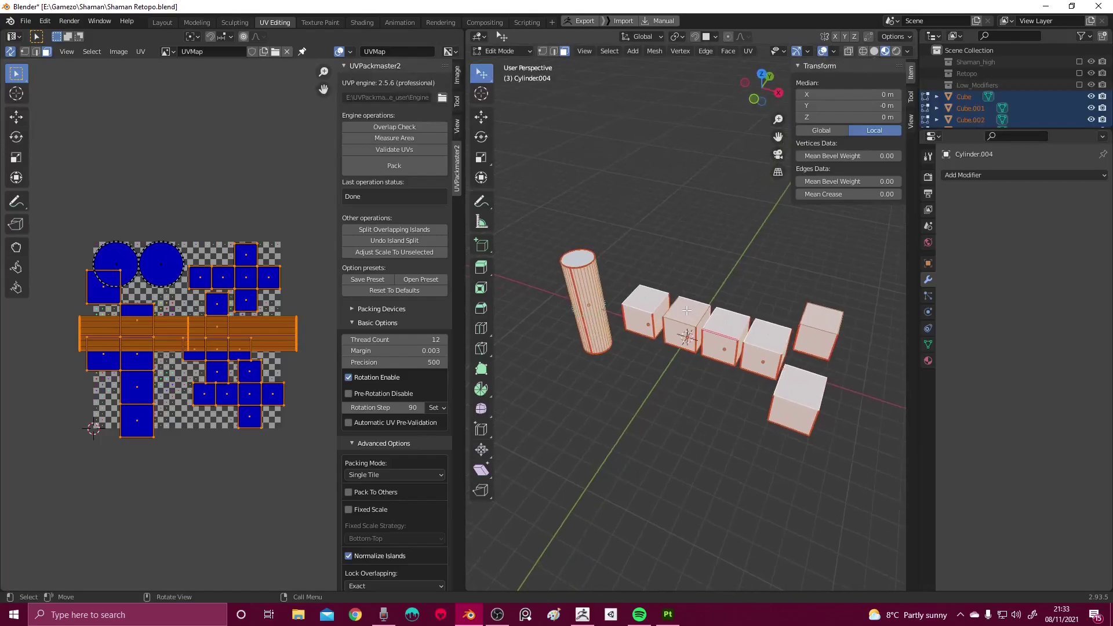
pyautogui.scroll(-5, 413, 317)
pyautogui.scroll(-12, 413, 317)
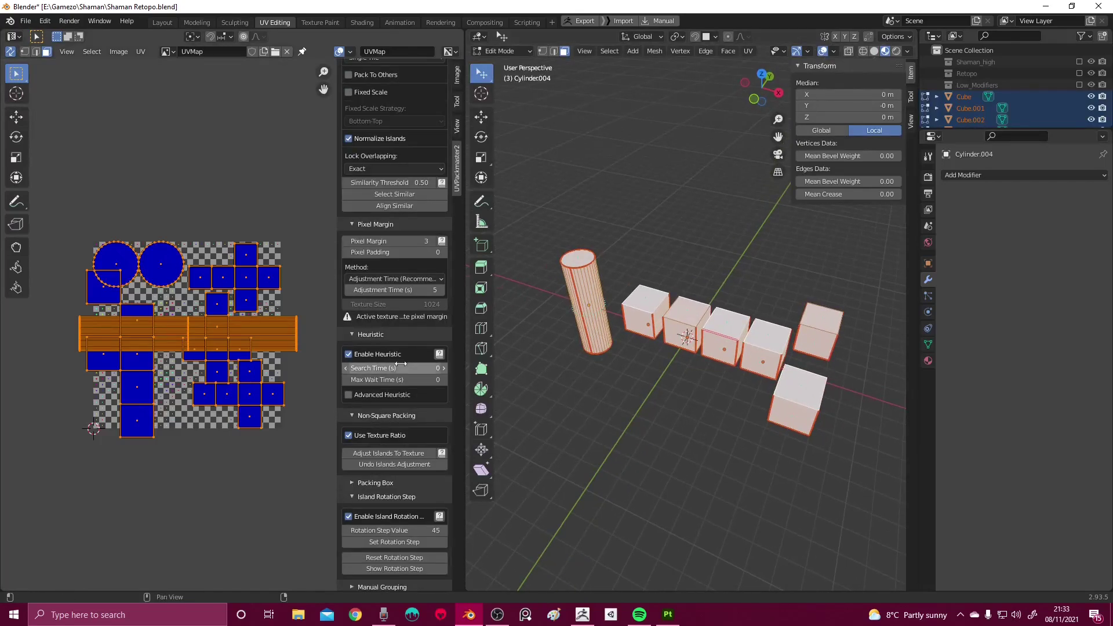
pyautogui.scroll(14, 400, 406)
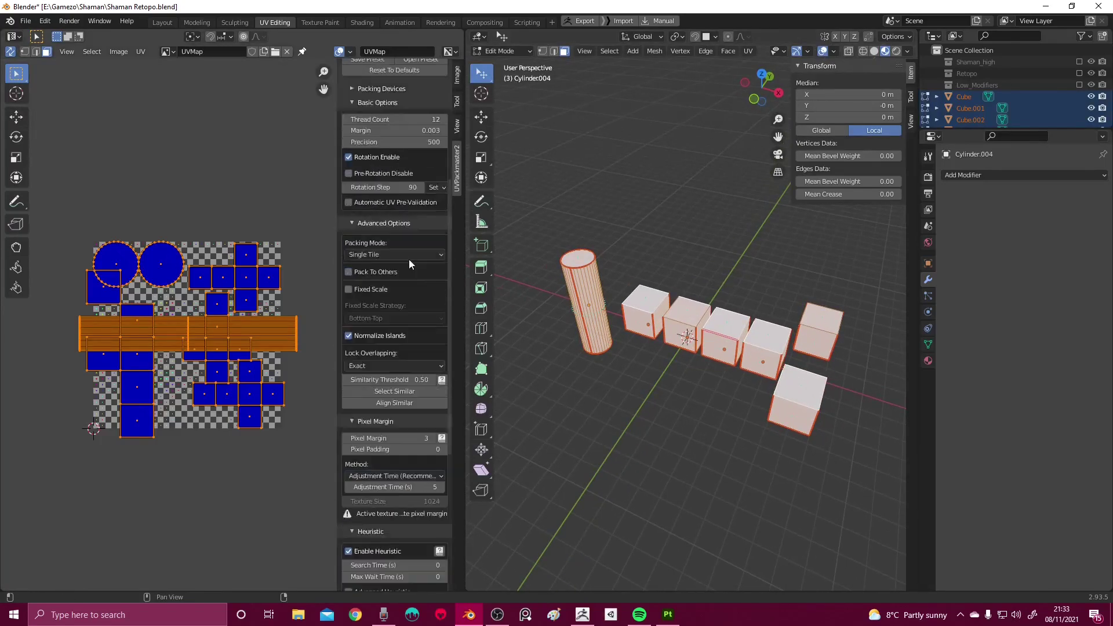
pyautogui.scroll(6, 394, 281)
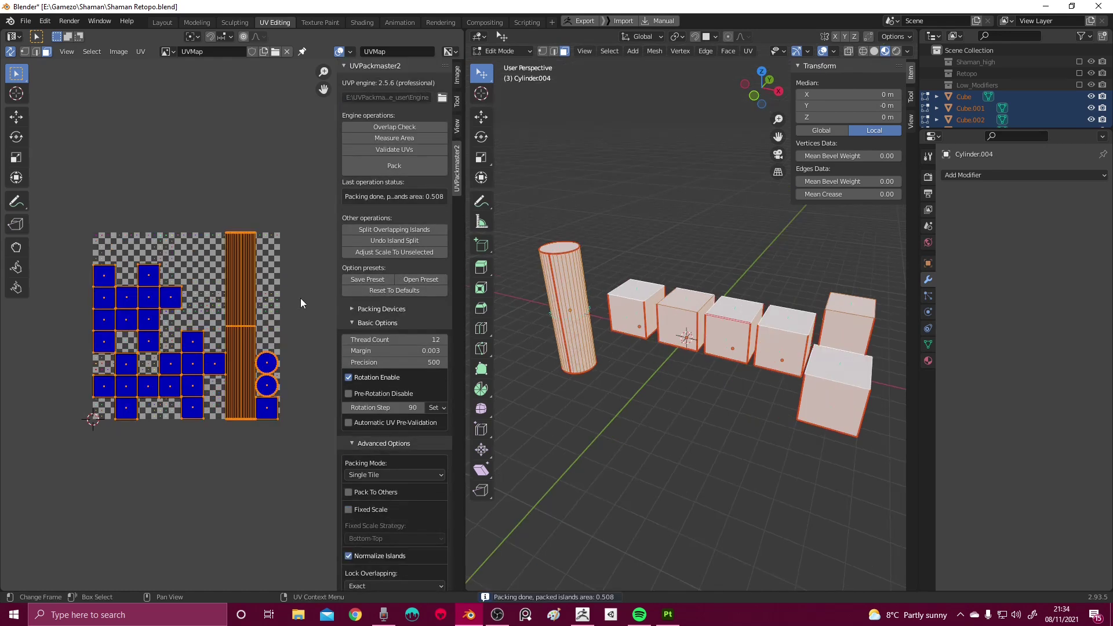
# Pack all the cube and cylinder islands again with the heuristic and the island rotation step enabled
pyautogui.scroll(-9, 389, 283)
pyautogui.scroll(-10, 383, 287)
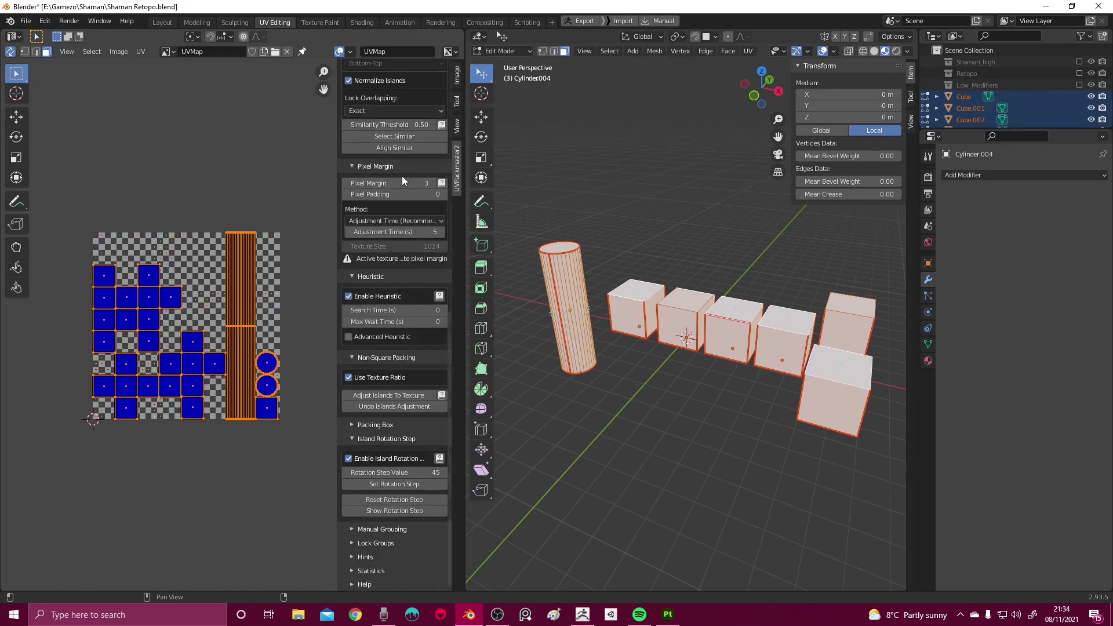
pyautogui.scroll(15, 394, 185)
pyautogui.scroll(4, 394, 209)
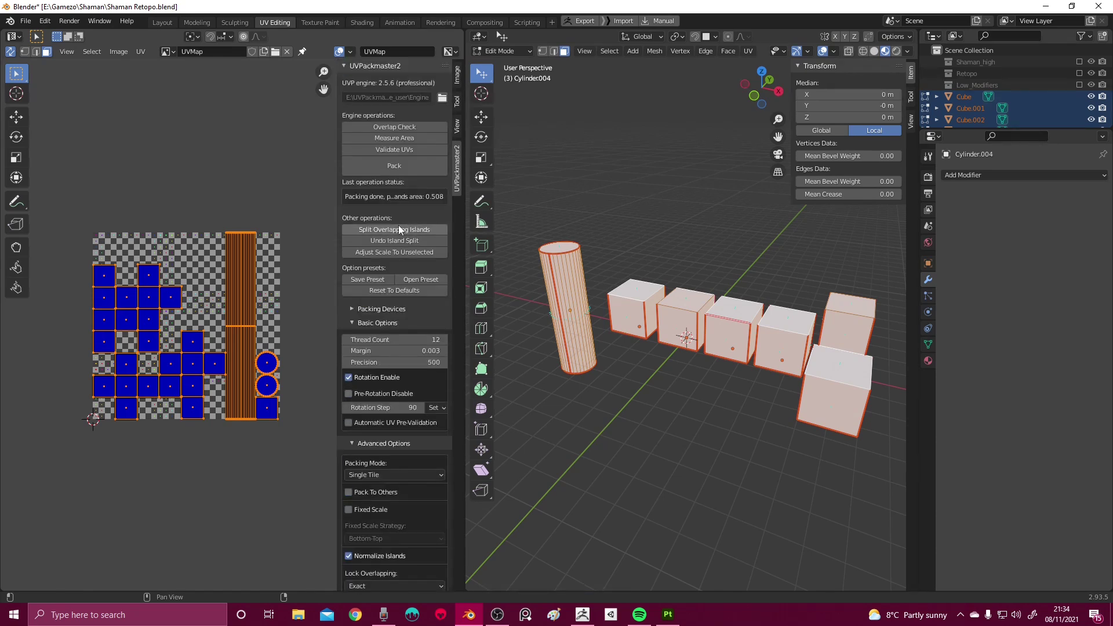
pyautogui.click(390, 166)
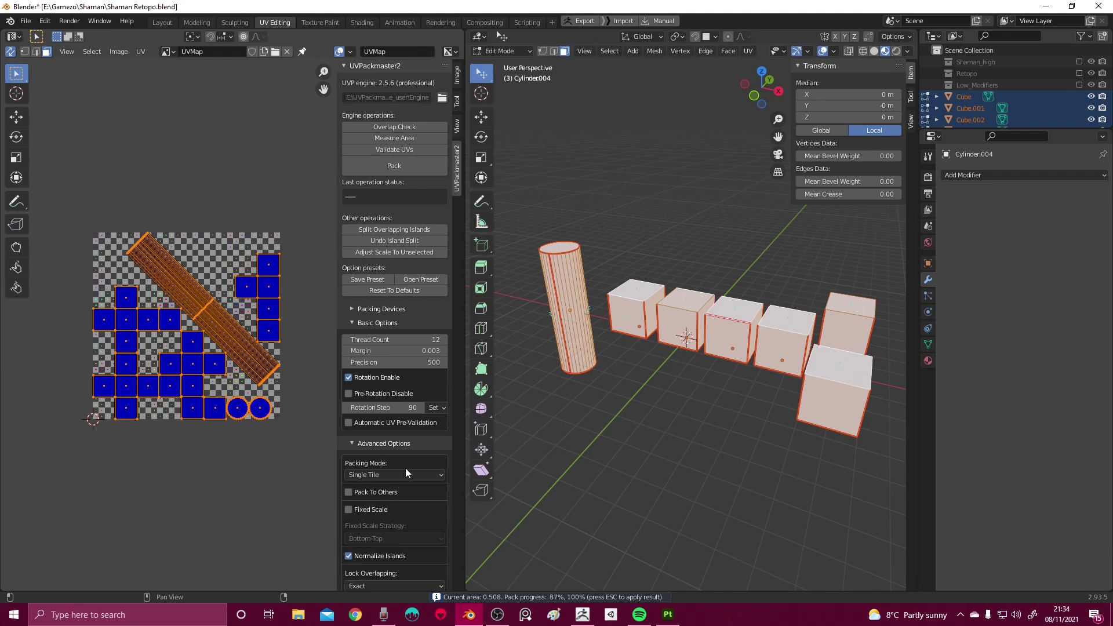
pyautogui.scroll(-15, 405, 463)
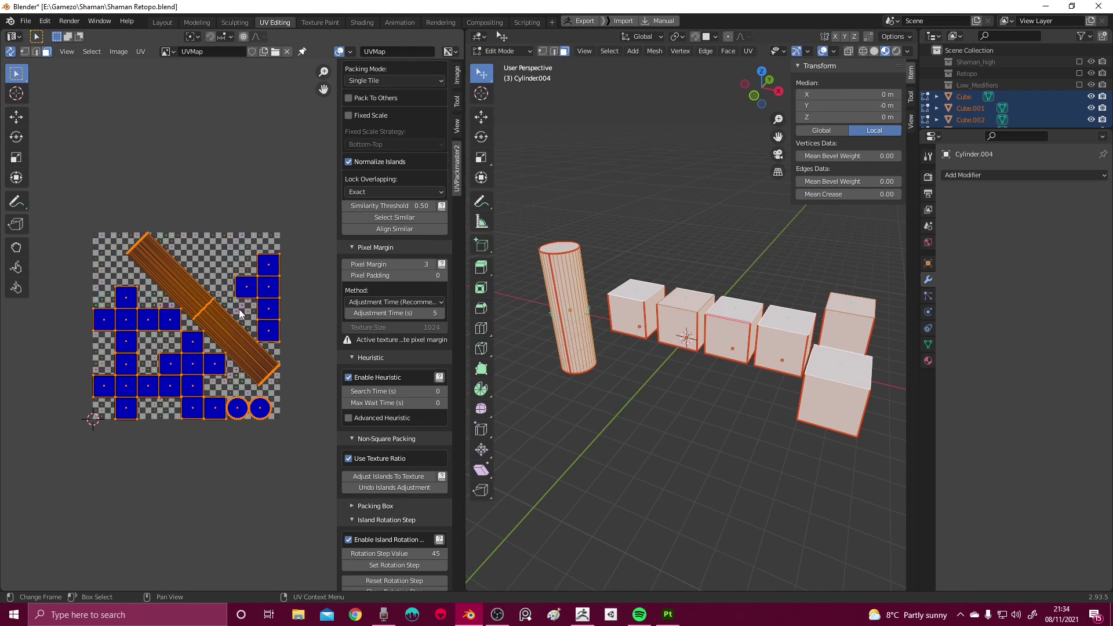
pyautogui.moveTo(238, 295); pyautogui.dragTo(178, 294, button='middle')
pyautogui.scroll(1, 265, 304)
pyautogui.scroll(13, 404, 365)
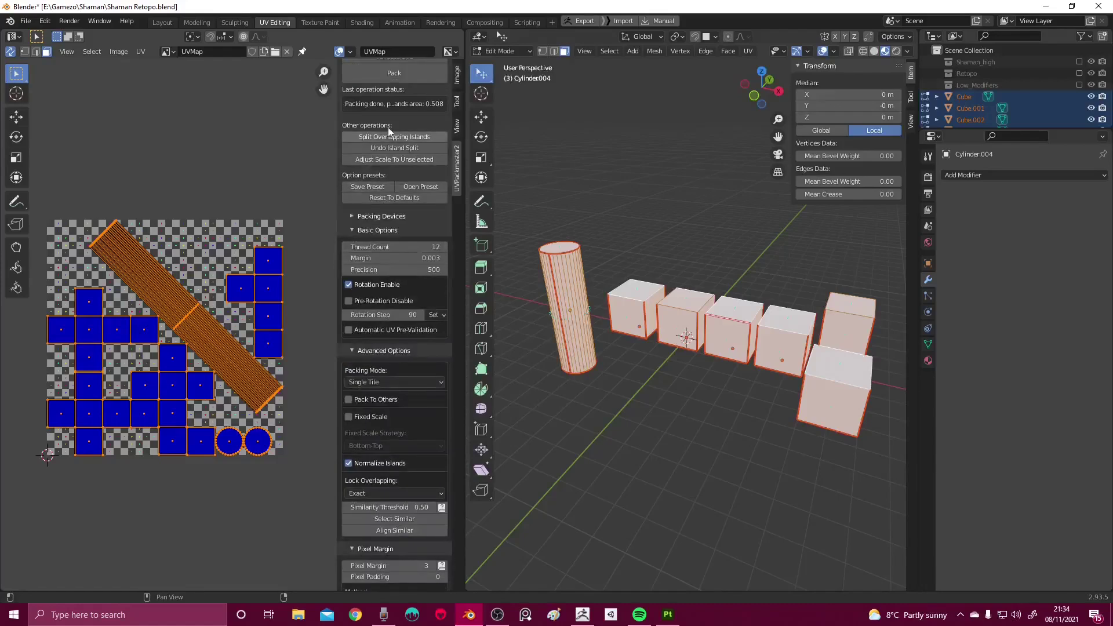
# Clear the UV selection and select only the cylinder's diagonal side strip island
pyautogui.scroll(3, 261, 233)
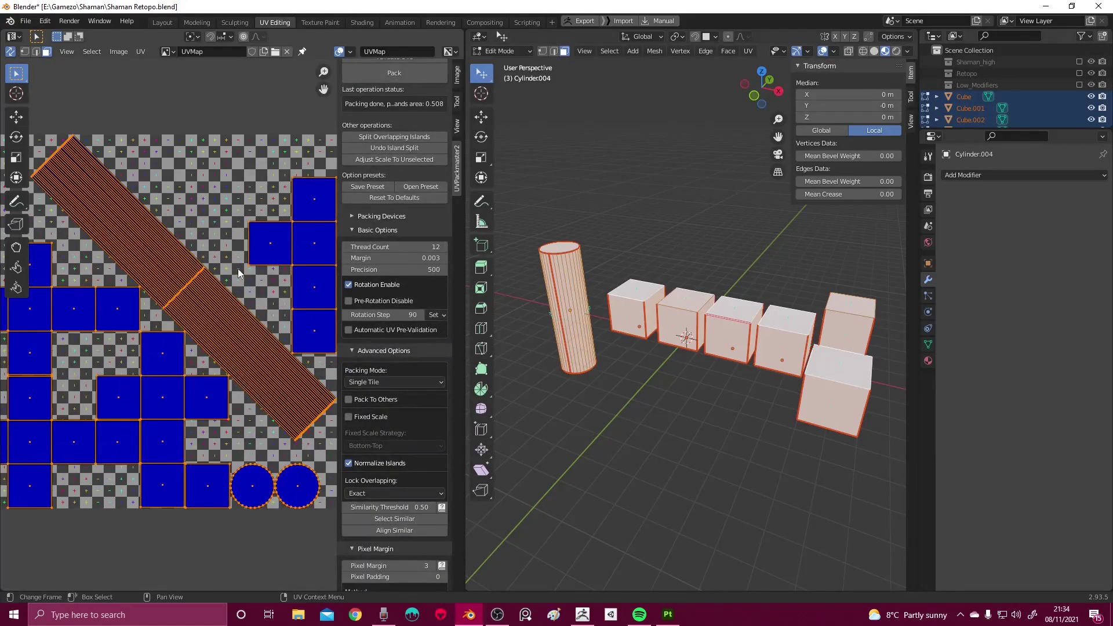
pyautogui.scroll(-1, 247, 272)
pyautogui.click(253, 270)
pyautogui.scroll(1, 249, 273)
pyautogui.scroll(-2, 226, 284)
pyautogui.scroll(2, 205, 292)
pyautogui.press('l')
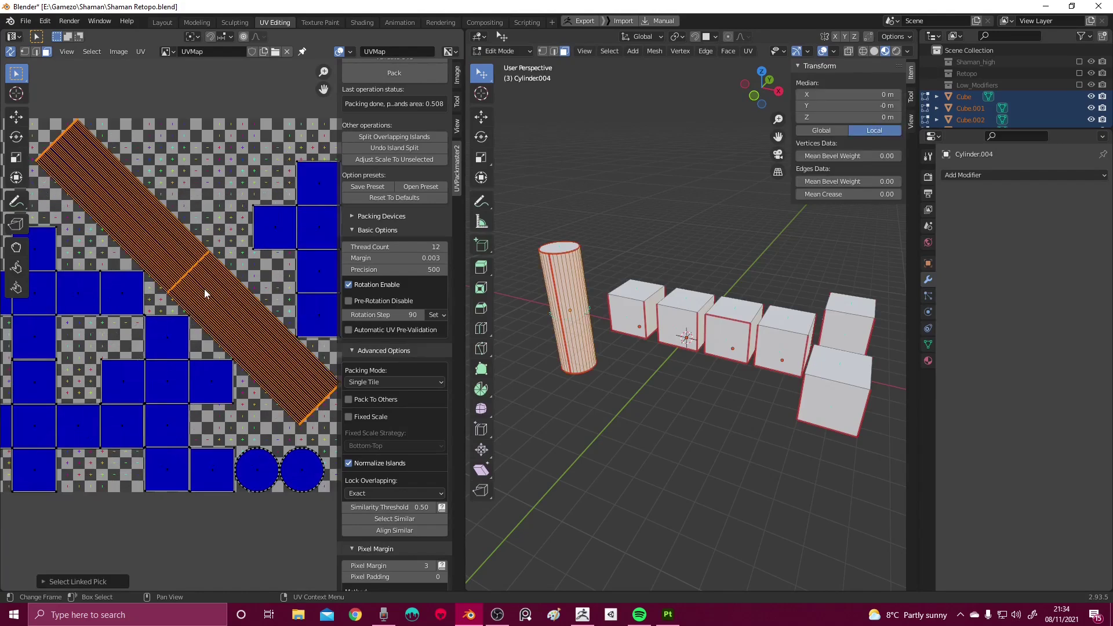
# Review the Island Rotation Step settings alongside the selected side strip in the packed layout
pyautogui.scroll(-3, 232, 328)
pyautogui.scroll(-10, 395, 381)
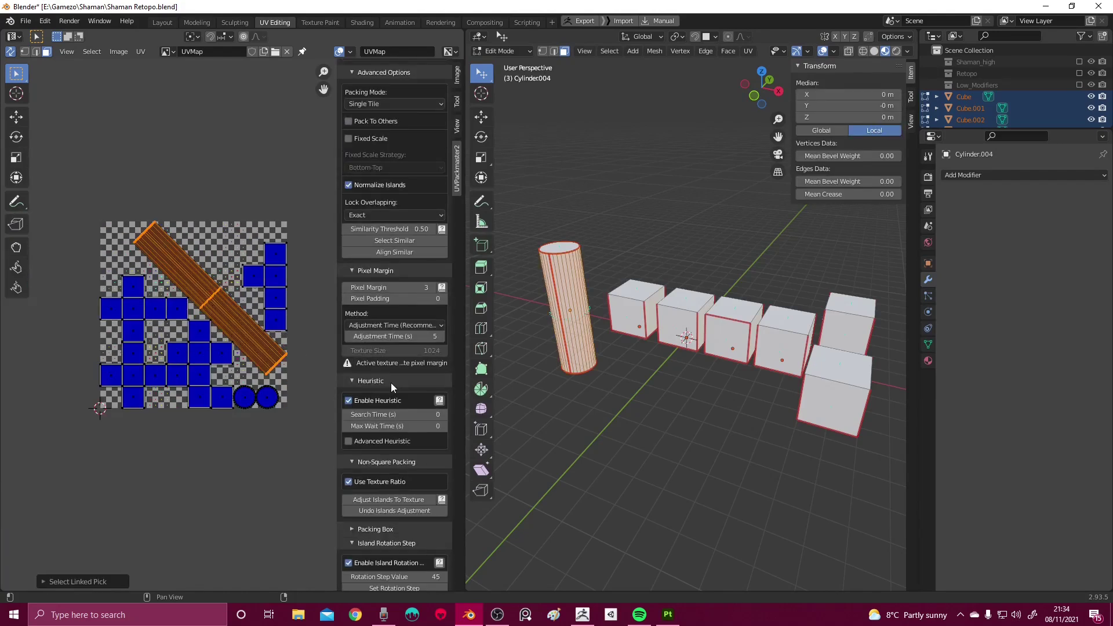
pyautogui.scroll(-3, 388, 488)
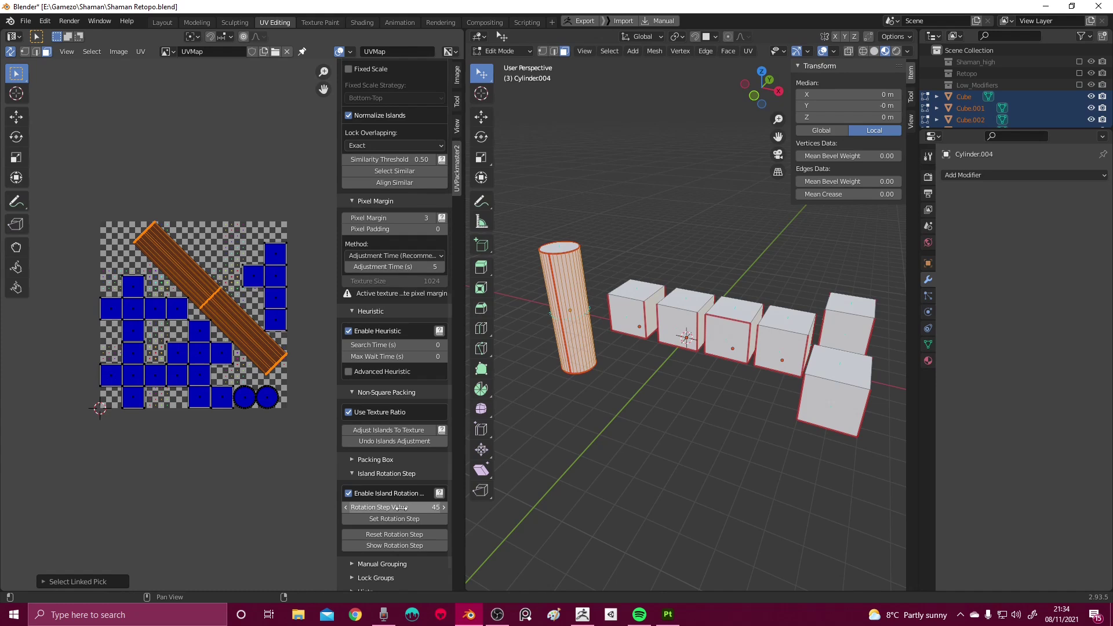
pyautogui.scroll(1, 213, 289)
pyautogui.scroll(-1, 214, 289)
pyautogui.scroll(1, 212, 287)
pyautogui.moveTo(211, 283); pyautogui.dragTo(228, 310, button='middle')
# Show the Retopo collection and hide the shaman's feather headdress object
pyautogui.scroll(1, 247, 290)
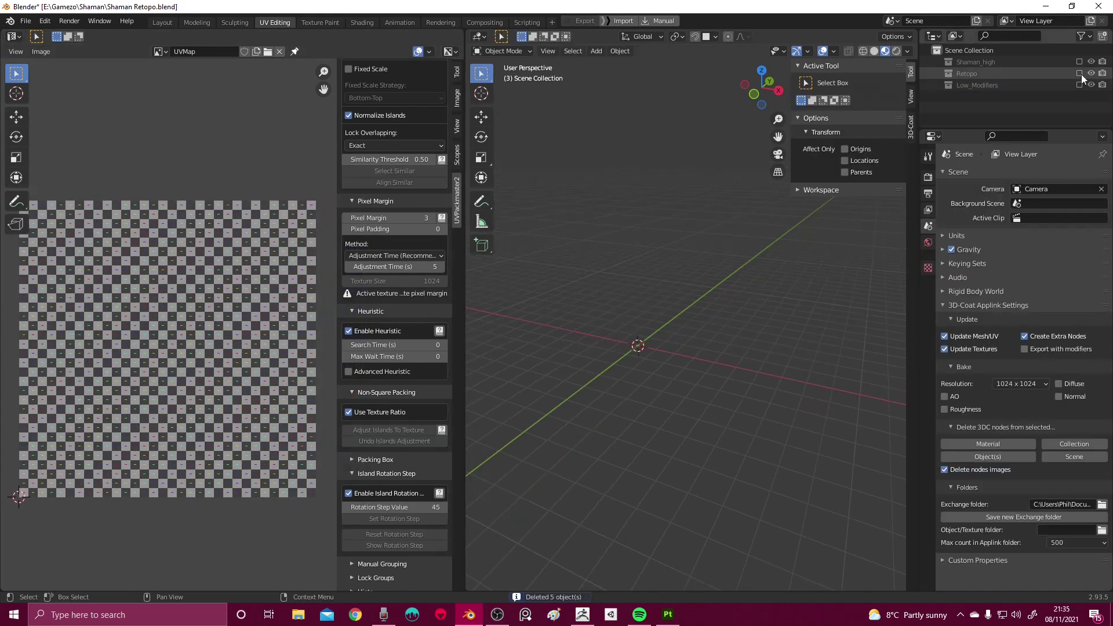
pyautogui.click(1080, 74)
pyautogui.press('z')
pyautogui.click(715, 301)
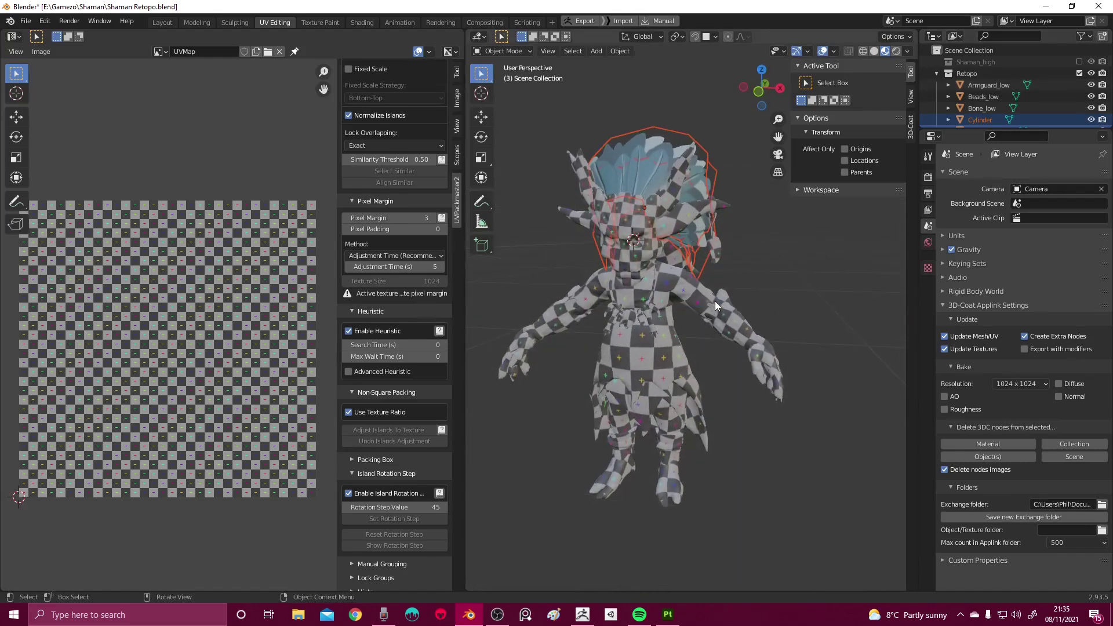
pyautogui.scroll(3, 669, 278)
pyautogui.scroll(-2, 667, 265)
pyautogui.moveTo(666, 247)
pyautogui.keyDown('shift'); pyautogui.mouseDown(button='middle')
pyautogui.moveTo(670, 264)
pyautogui.moveTo(641, 264)
pyautogui.moveTo(658, 283)
pyautogui.moveTo(683, 228)
pyautogui.moveTo(695, 231)
pyautogui.moveTo(635, 235)
pyautogui.moveTo(636, 201)
pyautogui.moveTo(663, 232)
pyautogui.mouseUp(button='middle'); pyautogui.keyUp('shift')
pyautogui.press('h')
# Open all visible low-poly shaman parts in Edit Mode and select all their geometry to display their UVs
pyautogui.press('a')
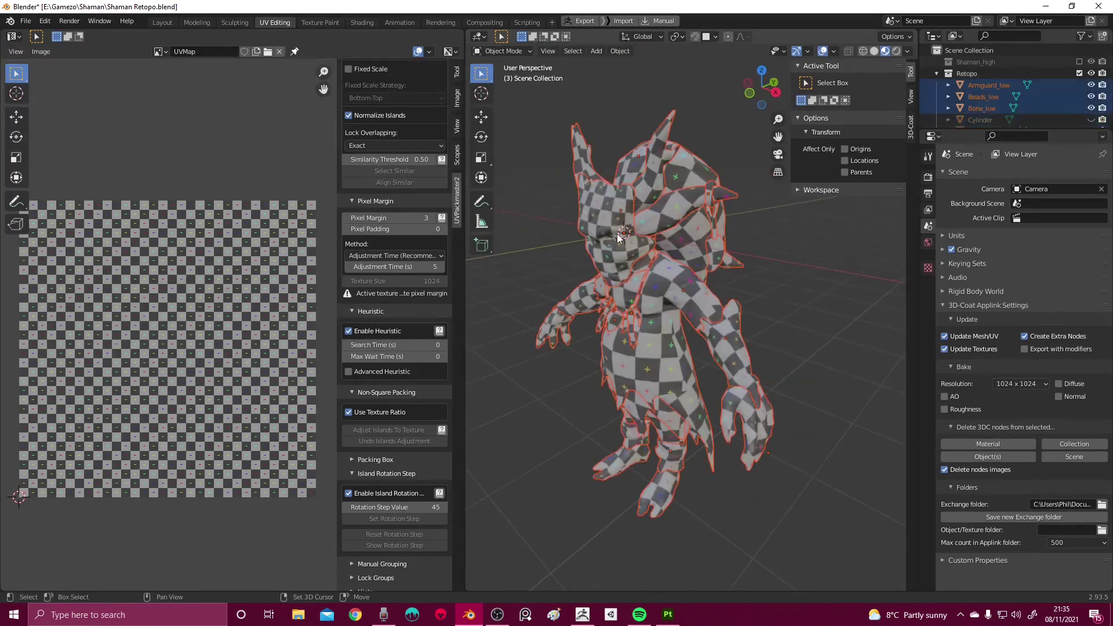
pyautogui.press('Tab')
pyautogui.press('a')
pyautogui.moveTo(580, 273)
pyautogui.mouseDown(button='middle')
pyautogui.moveTo(612, 261)
pyautogui.moveTo(600, 266)
pyautogui.mouseUp(button='middle')
pyautogui.scroll(-1, 233, 288)
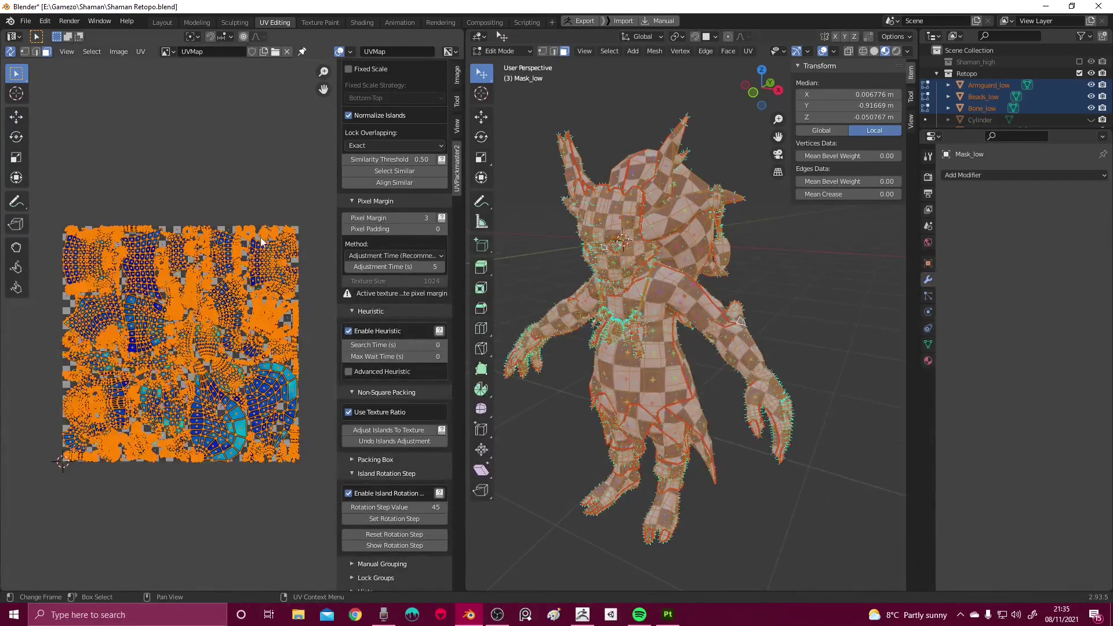
# Examine how the shaman's UV islands fill the tile, both as a whole layout and in several areas up close
pyautogui.scroll(15, 388, 232)
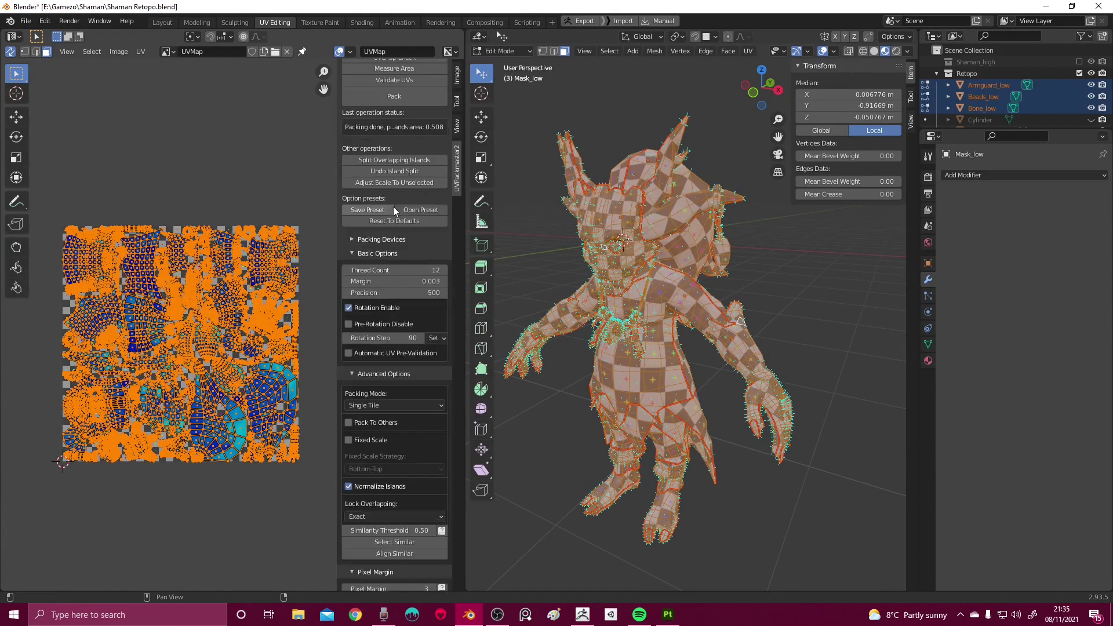
pyautogui.scroll(5, 255, 292)
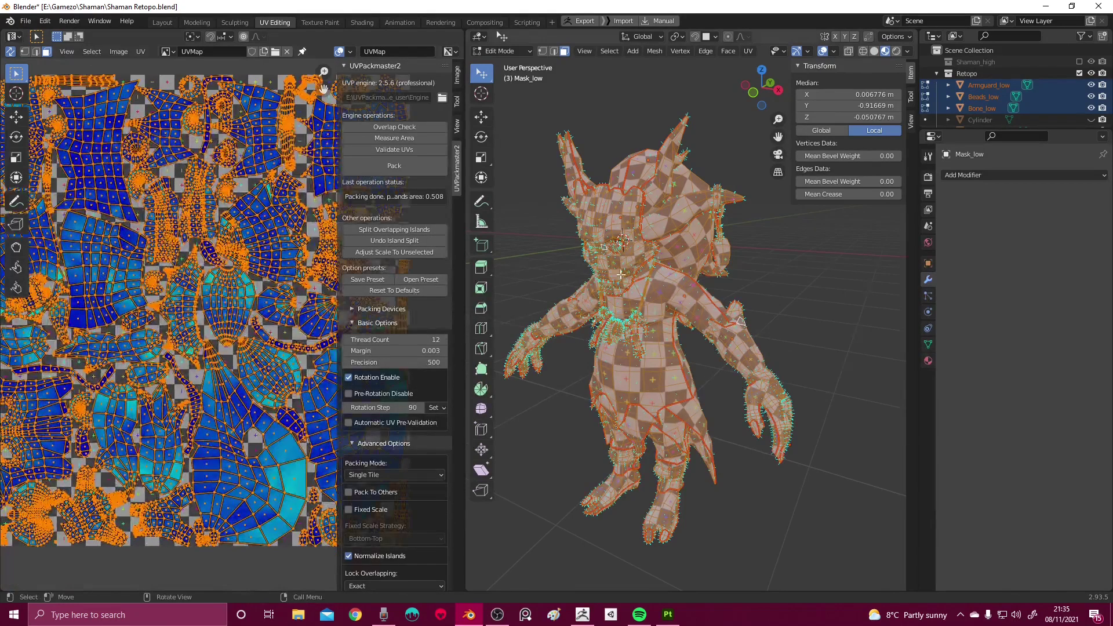
pyautogui.scroll(-1, 254, 297)
pyautogui.moveTo(243, 232); pyautogui.dragTo(196, 327, button='middle')
pyautogui.scroll(1, 196, 326)
pyautogui.scroll(4, 195, 364)
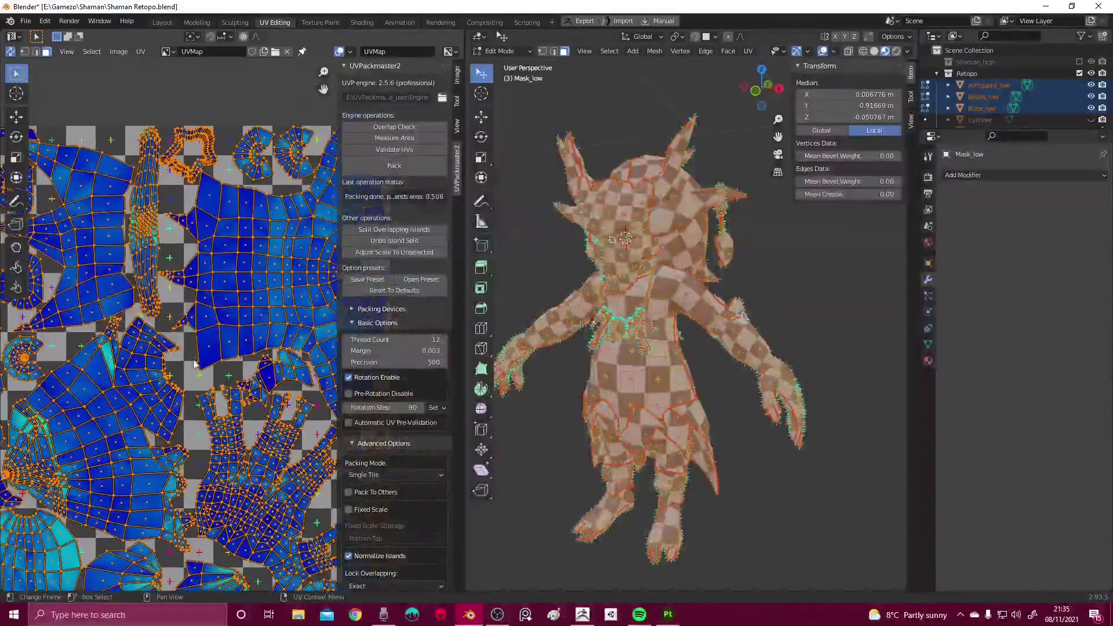
pyautogui.scroll(-5, 198, 345)
pyautogui.moveTo(204, 342); pyautogui.dragTo(242, 319, button='middle')
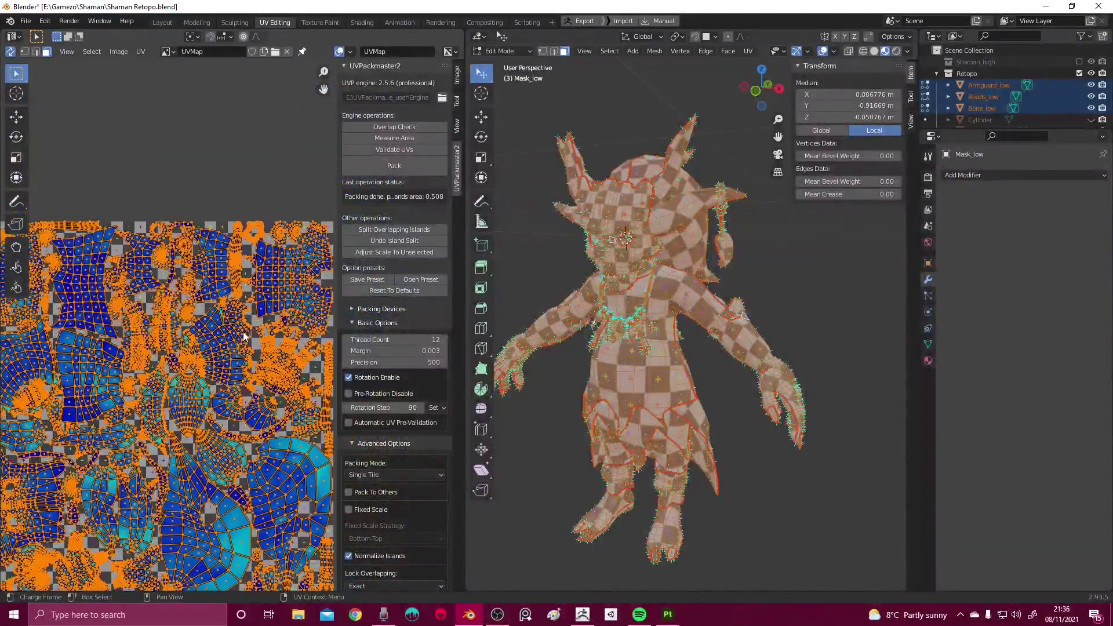
pyautogui.scroll(4, 243, 336)
pyautogui.scroll(-3, 207, 314)
pyautogui.scroll(-2, 182, 309)
pyautogui.scroll(5, 208, 313)
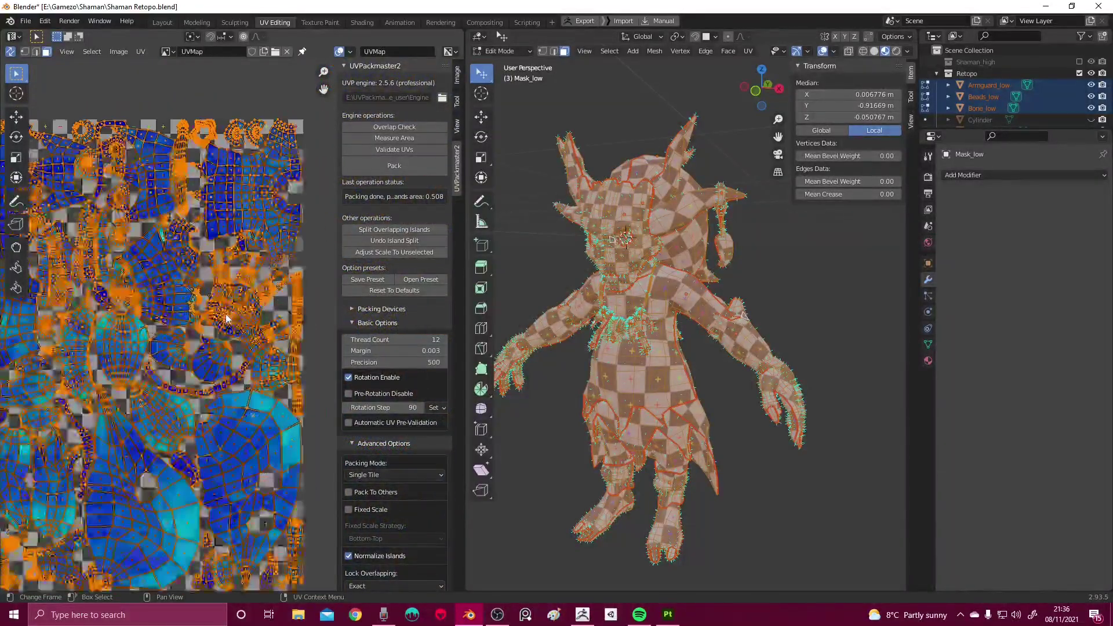
# Inspect the gaps around the hand island and the small islands nested between the larger ones
pyautogui.scroll(2, 226, 317)
pyautogui.scroll(4, 226, 318)
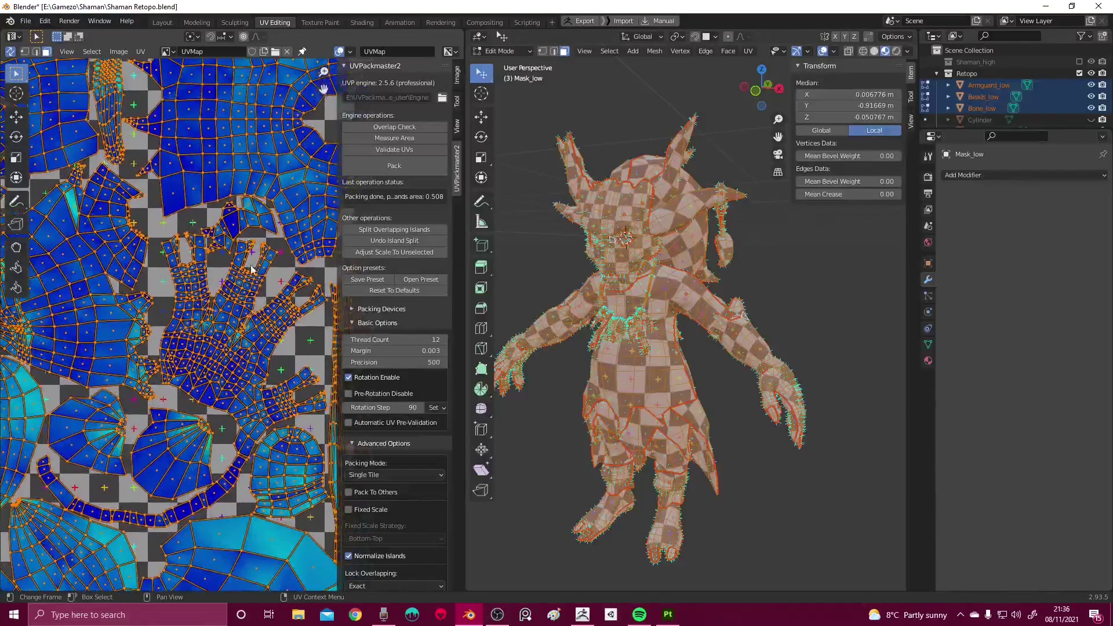
pyautogui.scroll(4, 228, 299)
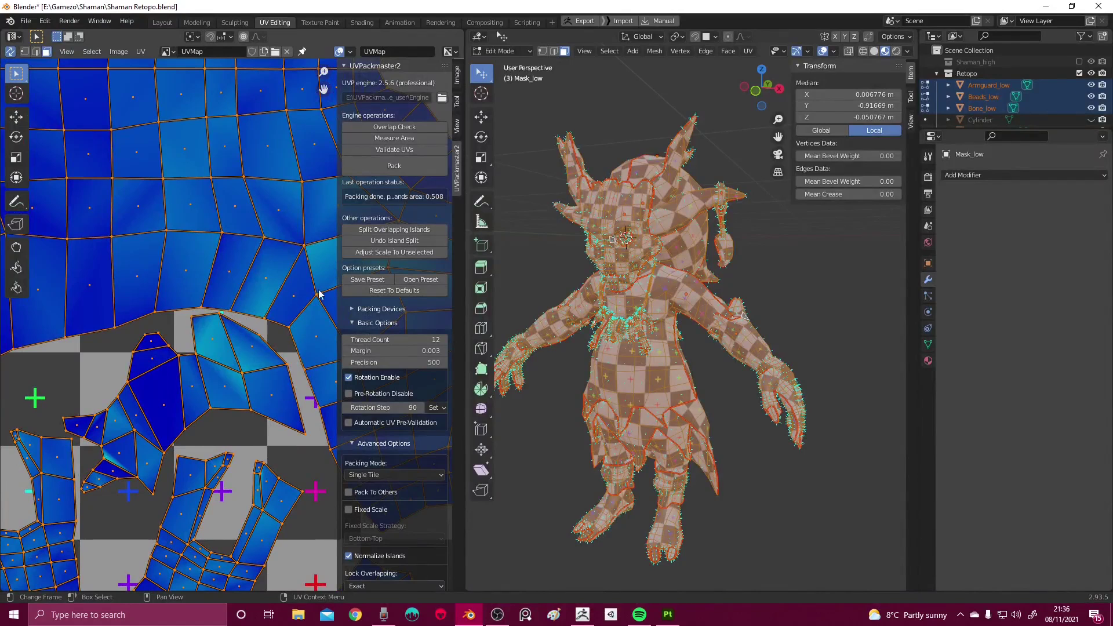
pyautogui.scroll(-8, 235, 306)
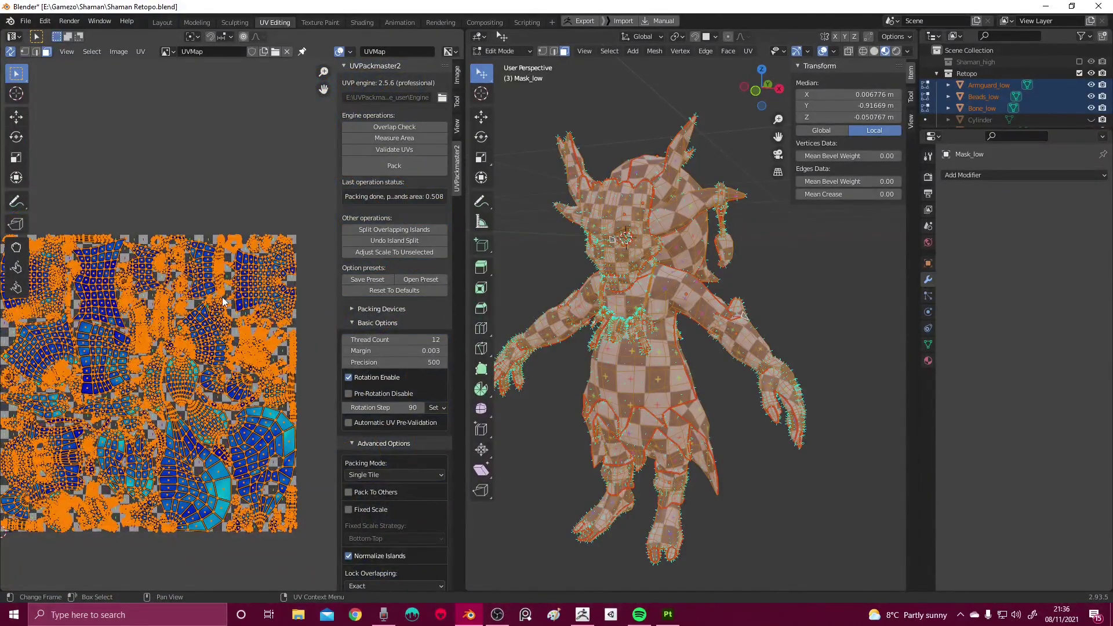
pyautogui.moveTo(215, 298); pyautogui.dragTo(238, 291, button='middle')
pyautogui.scroll(1, 228, 299)
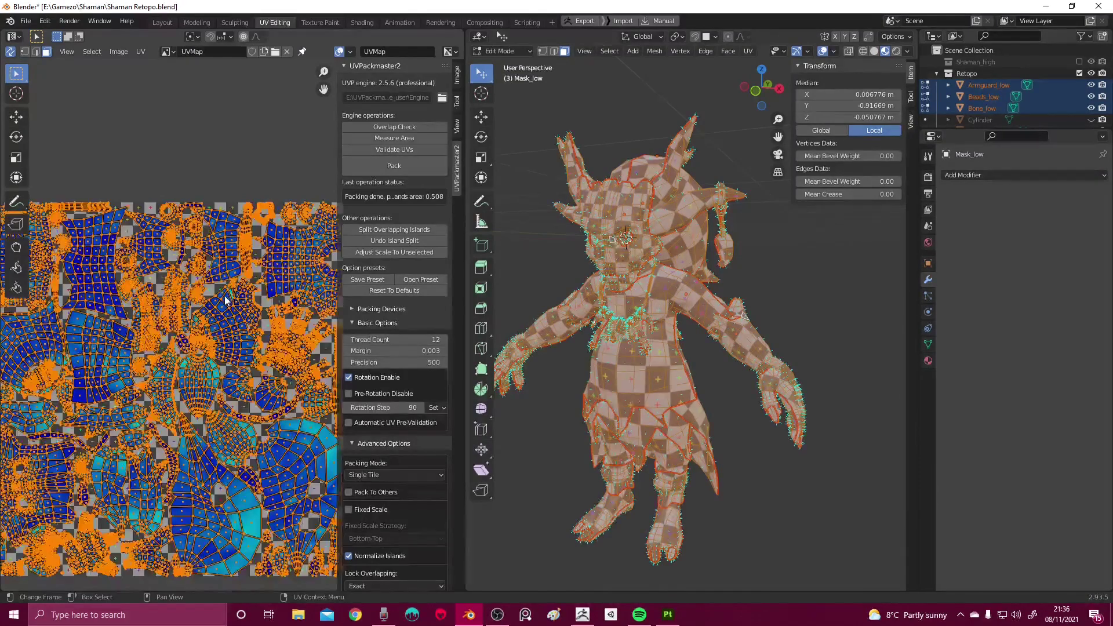
pyautogui.scroll(-2, 185, 306)
pyautogui.scroll(2, 209, 303)
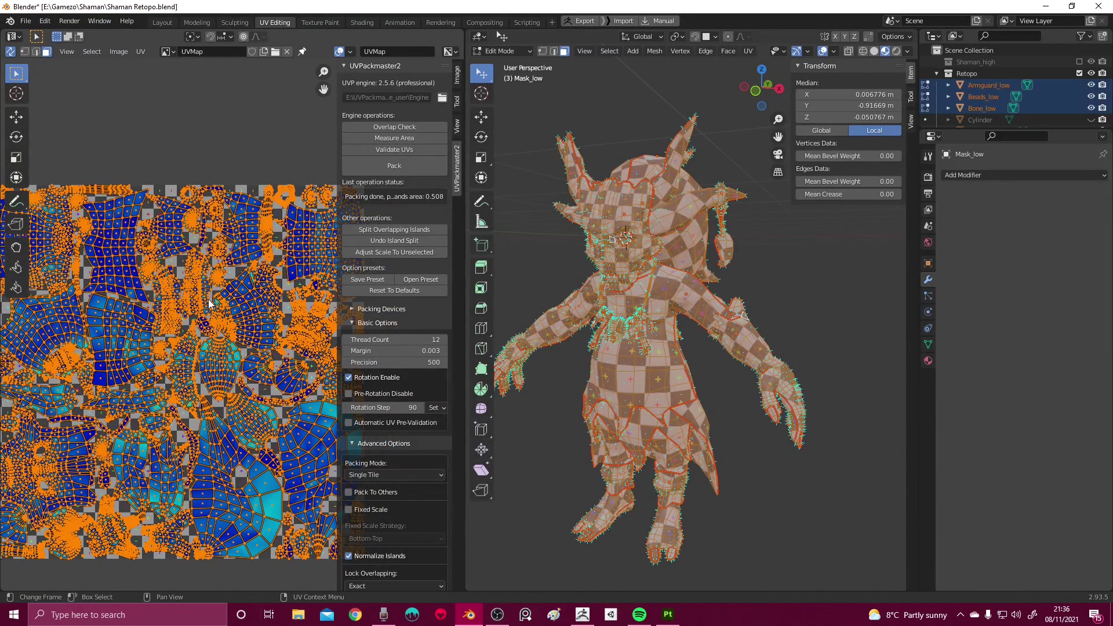
pyautogui.moveTo(210, 301); pyautogui.dragTo(222, 300, button='middle')
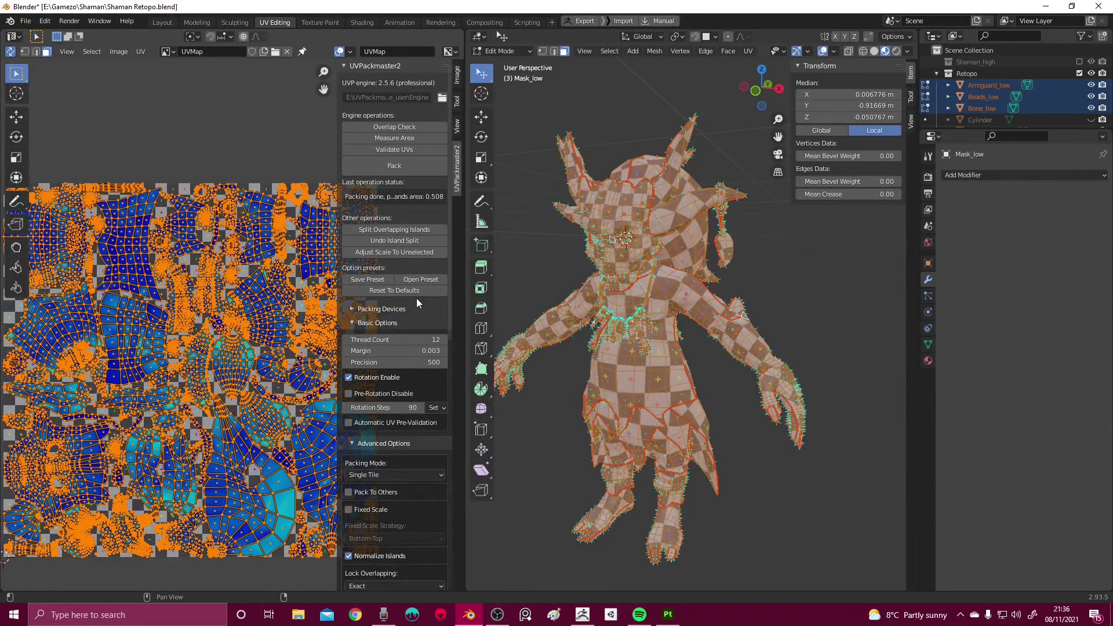
# Return to Object Mode, unhide the feather headdress and clear the selection
pyautogui.press('Tab')
pyautogui.moveTo(659, 289); pyautogui.dragTo(635, 308, button='middle')
pyautogui.hotkey('alt', 'h')
pyautogui.hotkey('alt', 'a')
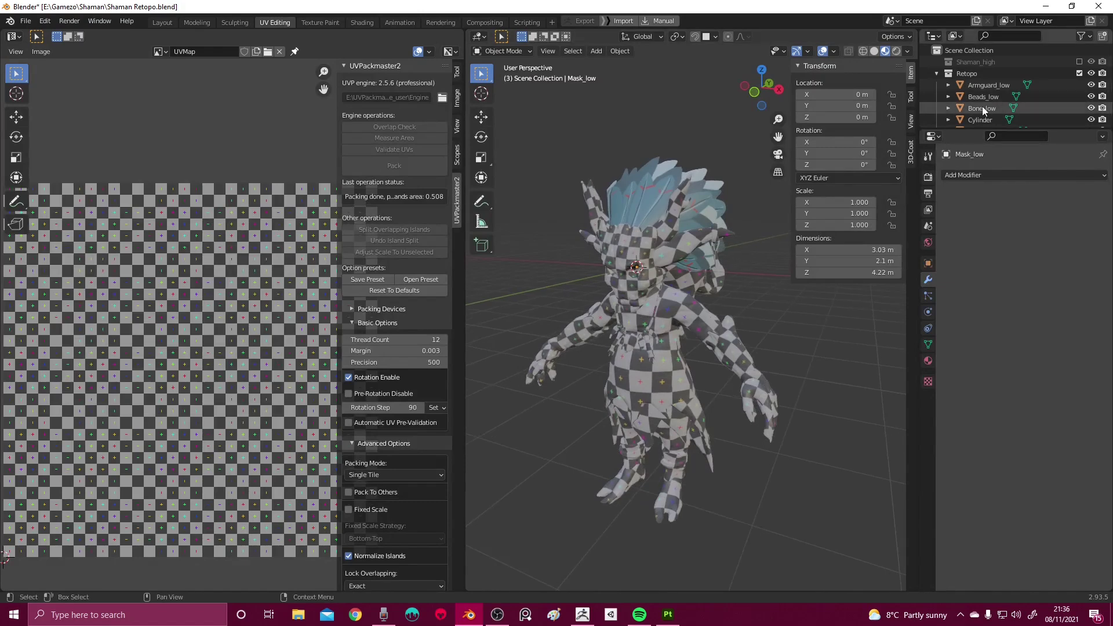
# Select the low-poly mask and, in its place, the Armguard_low object to identify these parts on the shaman
pyautogui.scroll(2, 620, 261)
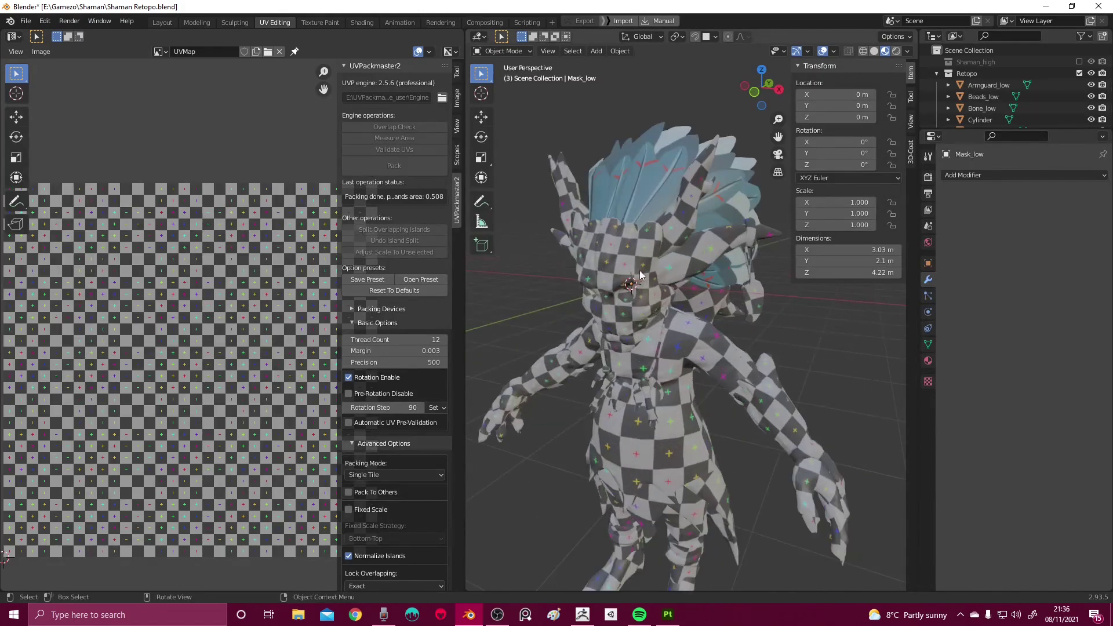
pyautogui.moveTo(641, 275); pyautogui.dragTo(642, 302, button='middle')
pyautogui.click(643, 302)
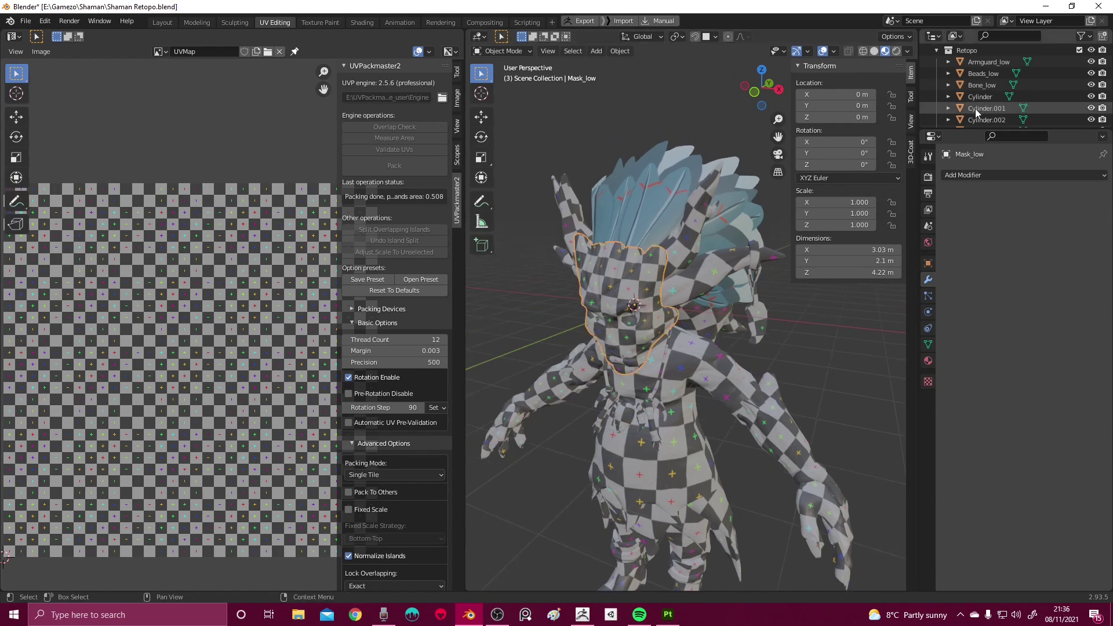
pyautogui.moveTo(708, 273); pyautogui.dragTo(704, 219, button='middle')
pyautogui.click(979, 86)
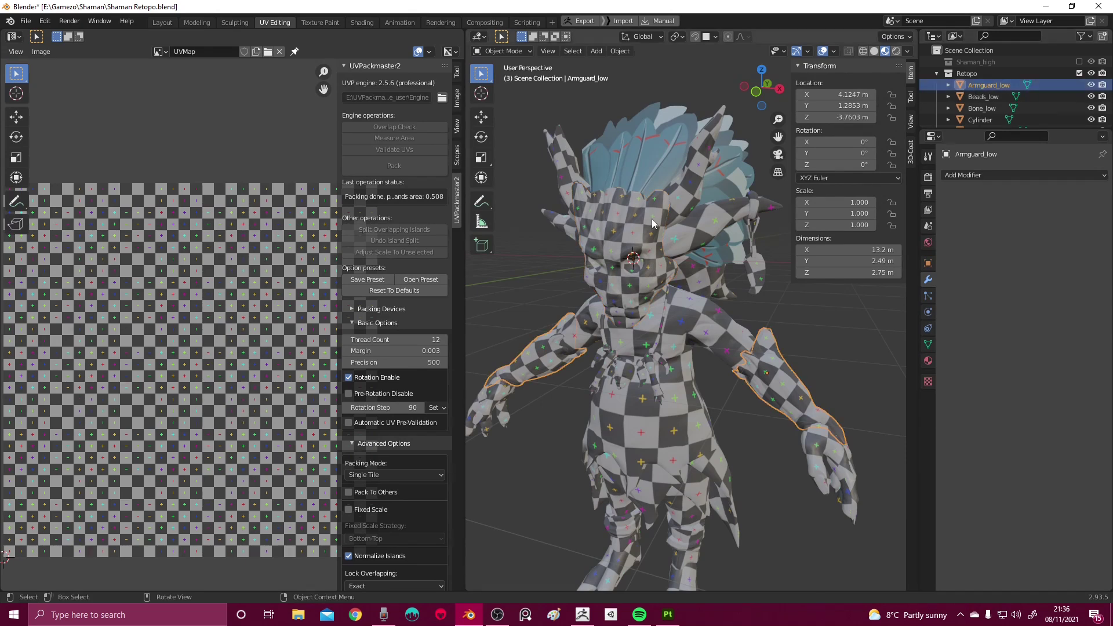
# Show the Shaman_high collection over the low-poly shaman to compare the two, and exclude it again
pyautogui.moveTo(652, 218); pyautogui.dragTo(685, 215, button='middle')
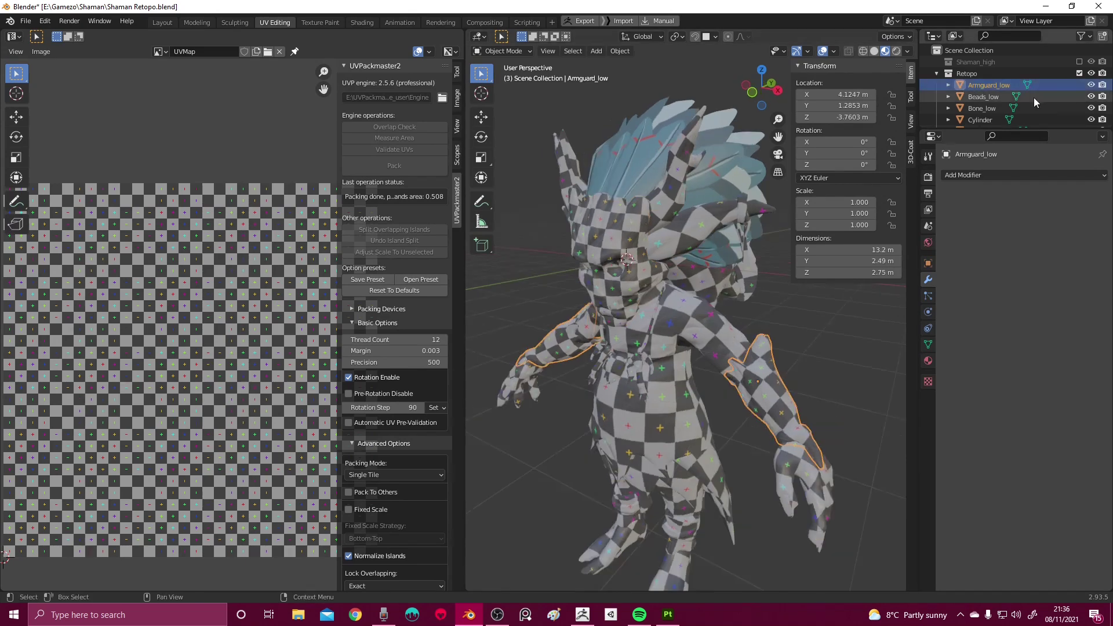
pyautogui.click(1080, 62)
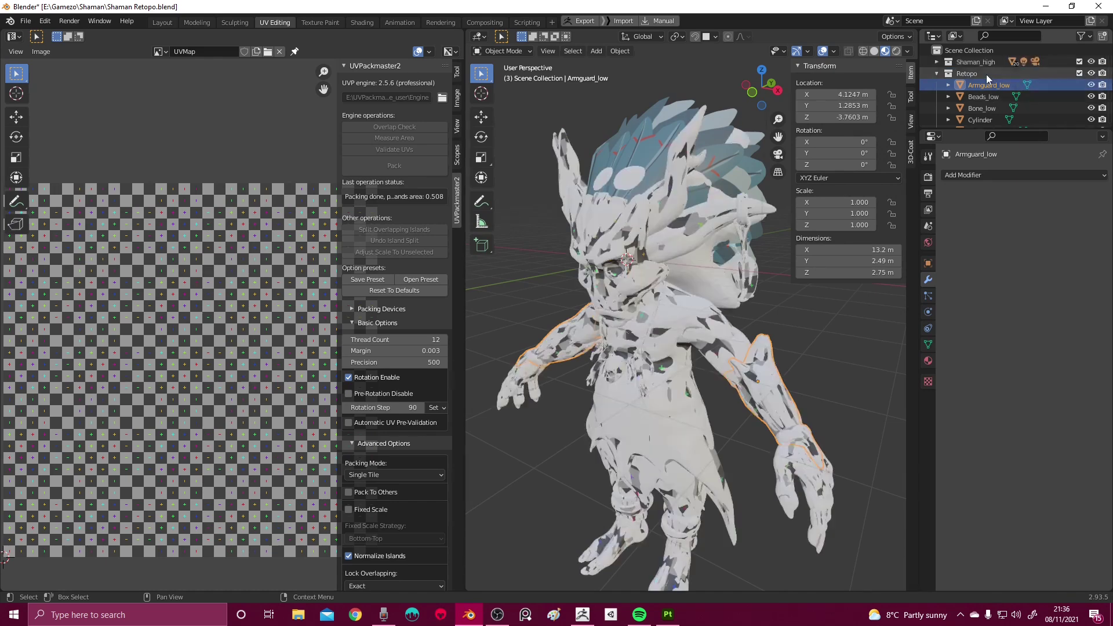
pyautogui.click(1079, 61)
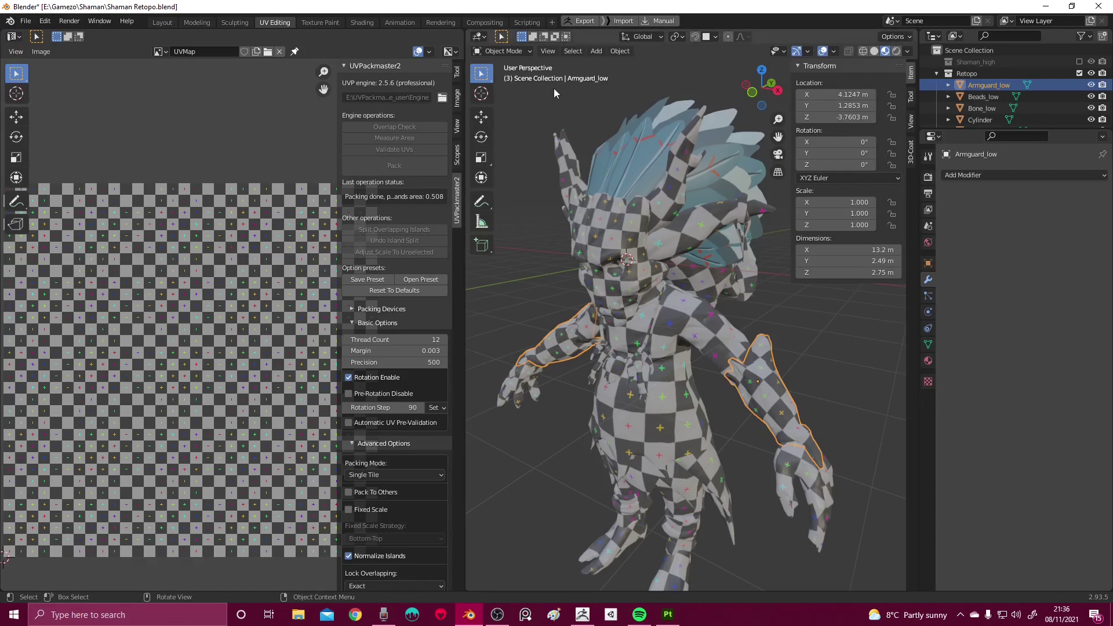
# Switch to the Layout workspace and split off a narrow area of the 3D viewport as a second Outliner
pyautogui.click(162, 22)
pyautogui.moveTo(919, 29); pyautogui.dragTo(791, 36)
pyautogui.click(802, 37)
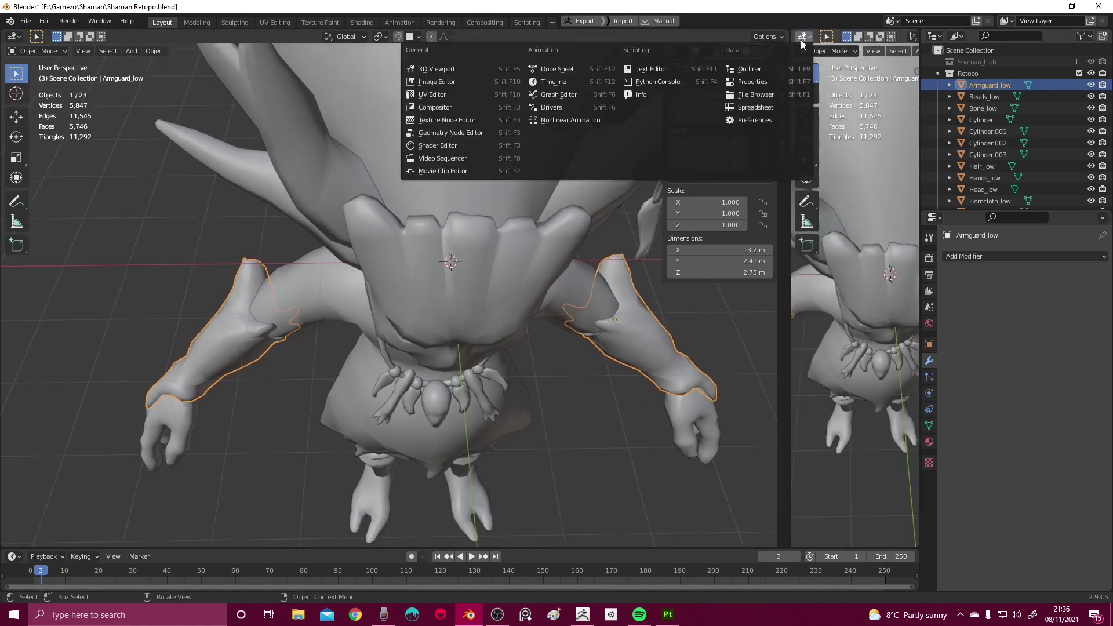
pyautogui.click(735, 70)
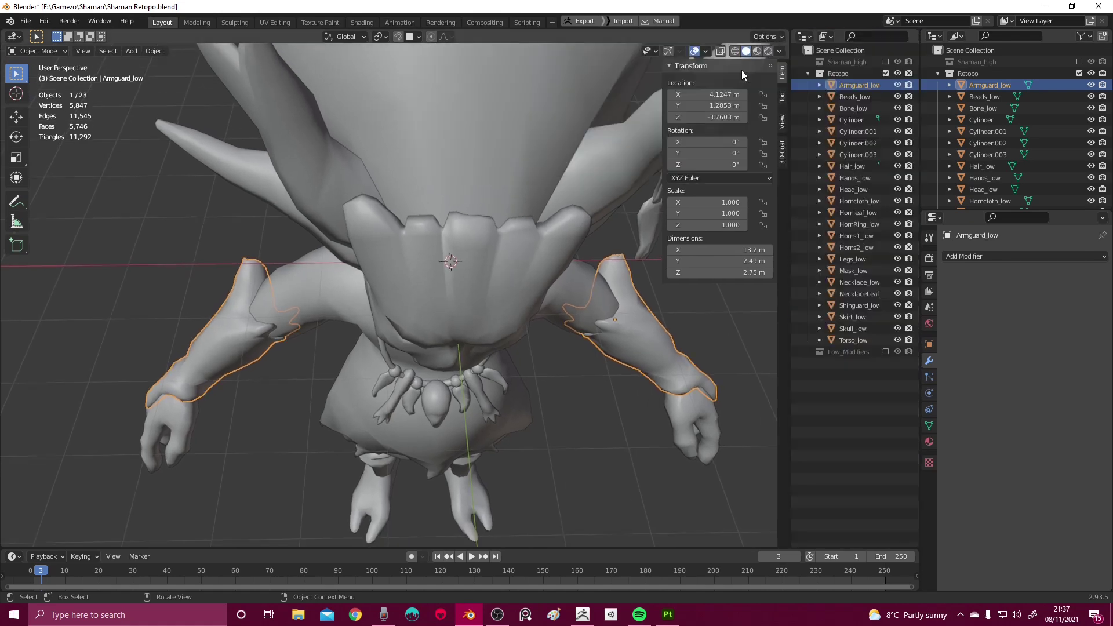
# Include the Shaman_high collection in the view layer and collapse the Retopo collection in the new Outliner
pyautogui.click(886, 62)
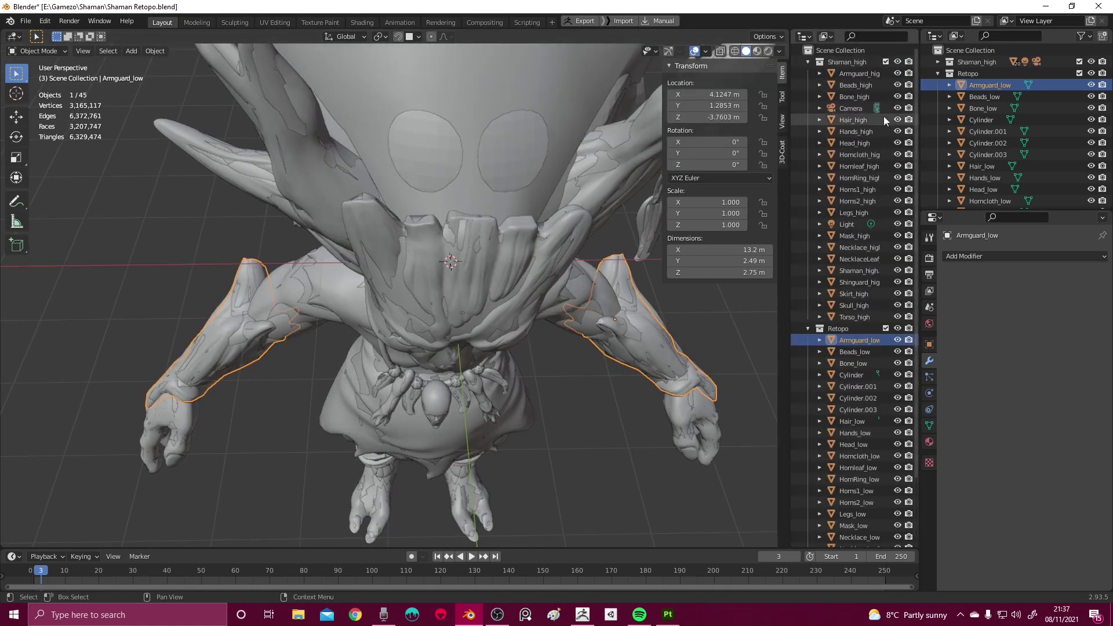
pyautogui.click(808, 328)
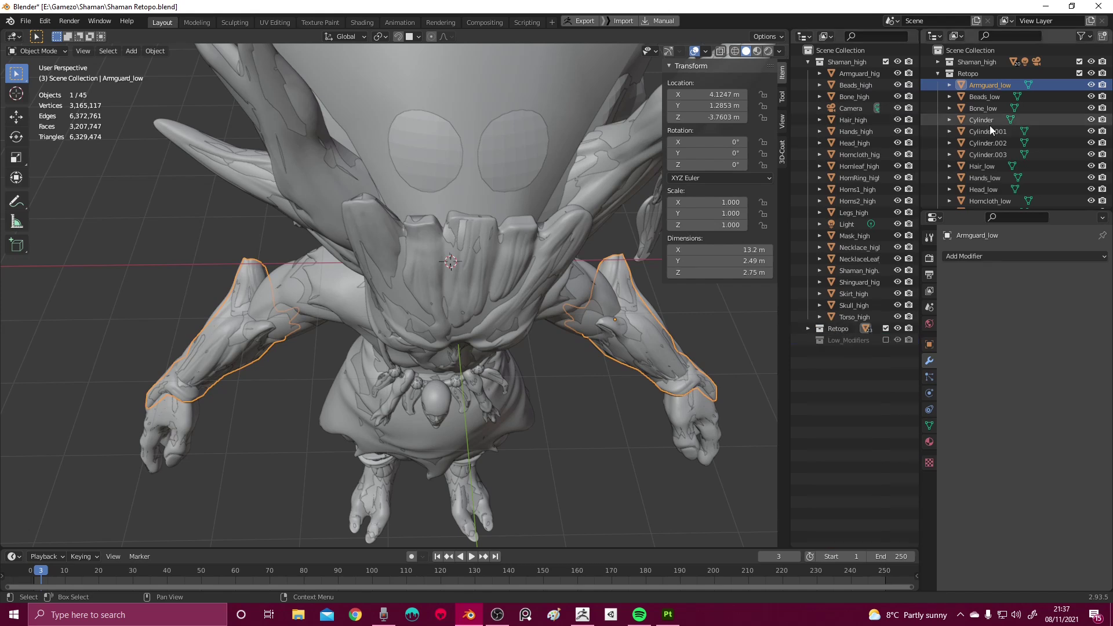
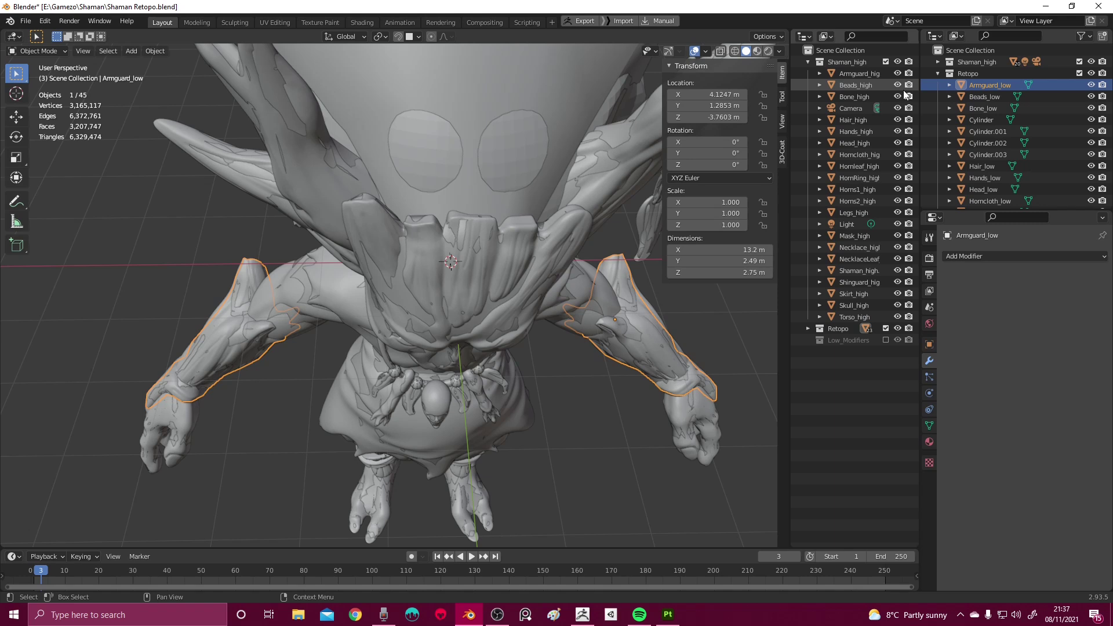
# Compare the paired object names Armguard_high and Armguard_low in the Shaman_high and Retopo collections by opening each name without changing it
pyautogui.moveTo(622, 198); pyautogui.dragTo(557, 232, button='middle')
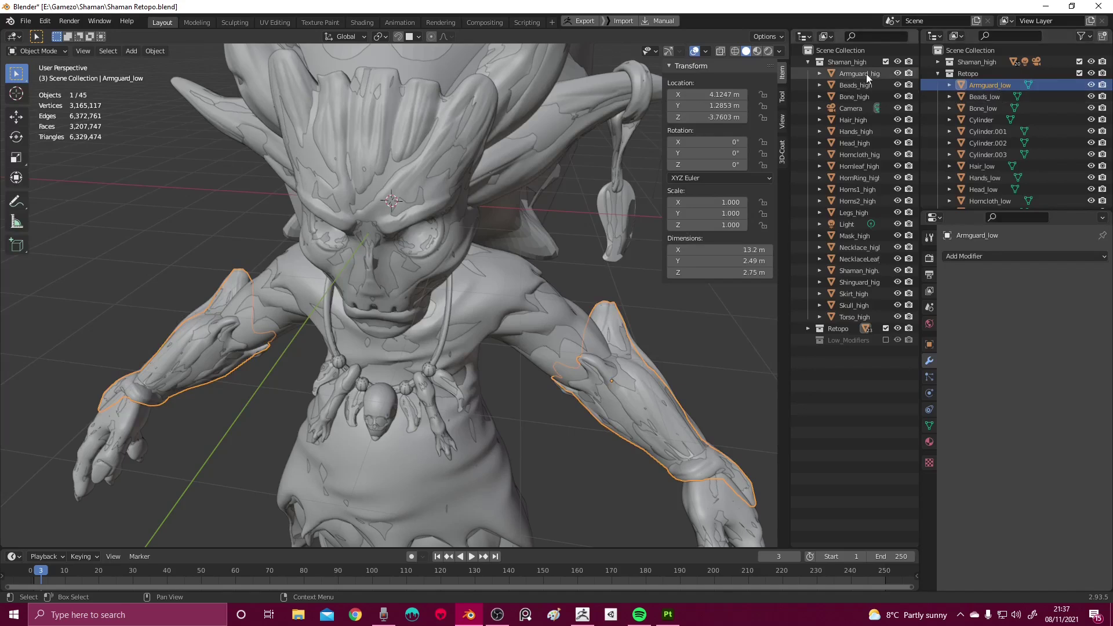
pyautogui.click(866, 74)
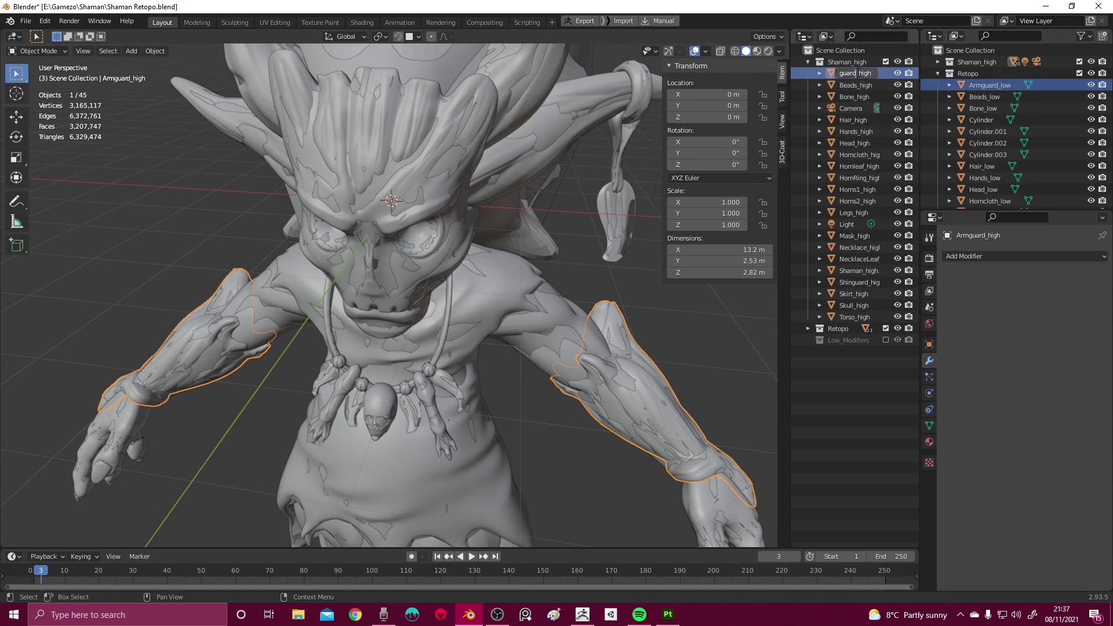
pyautogui.doubleClick(992, 85)
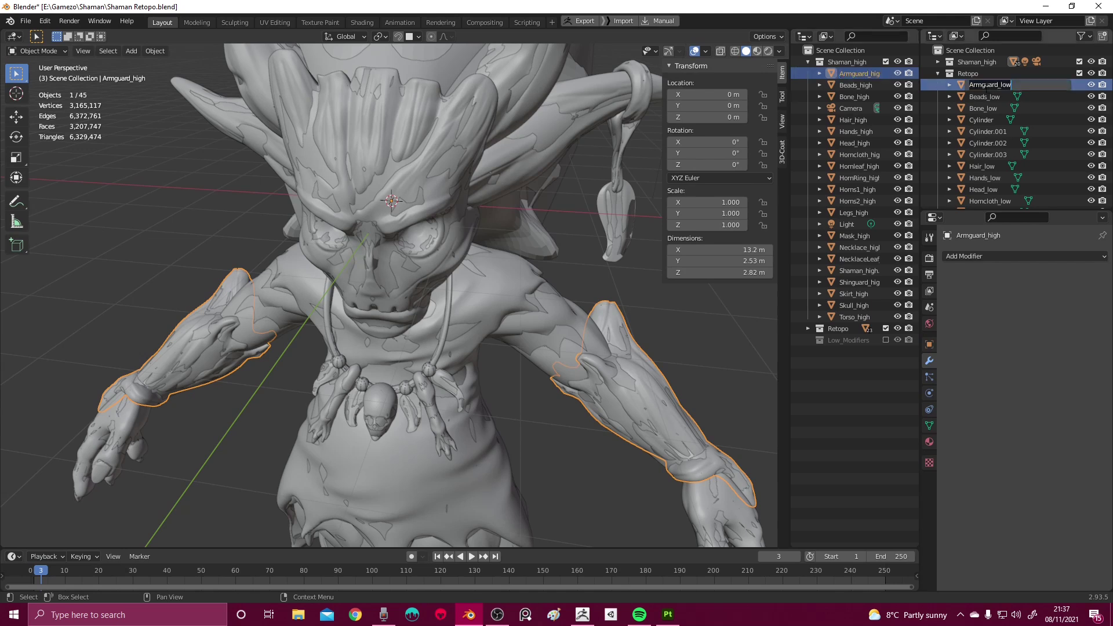
pyautogui.doubleClick(866, 74)
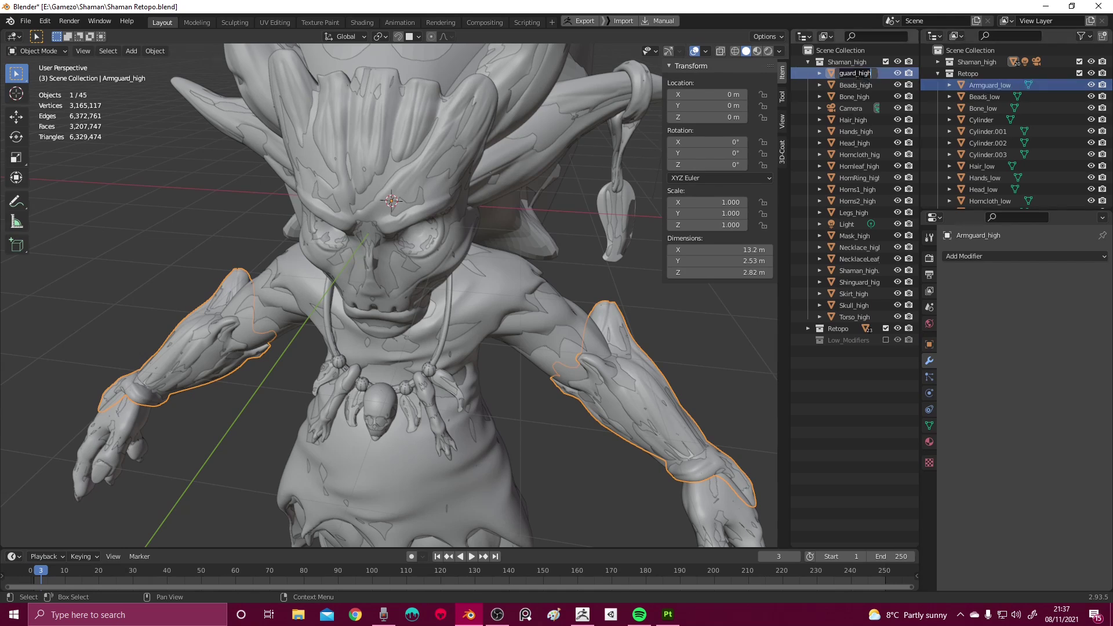
pyautogui.press('Return')
pyautogui.doubleClick(982, 87)
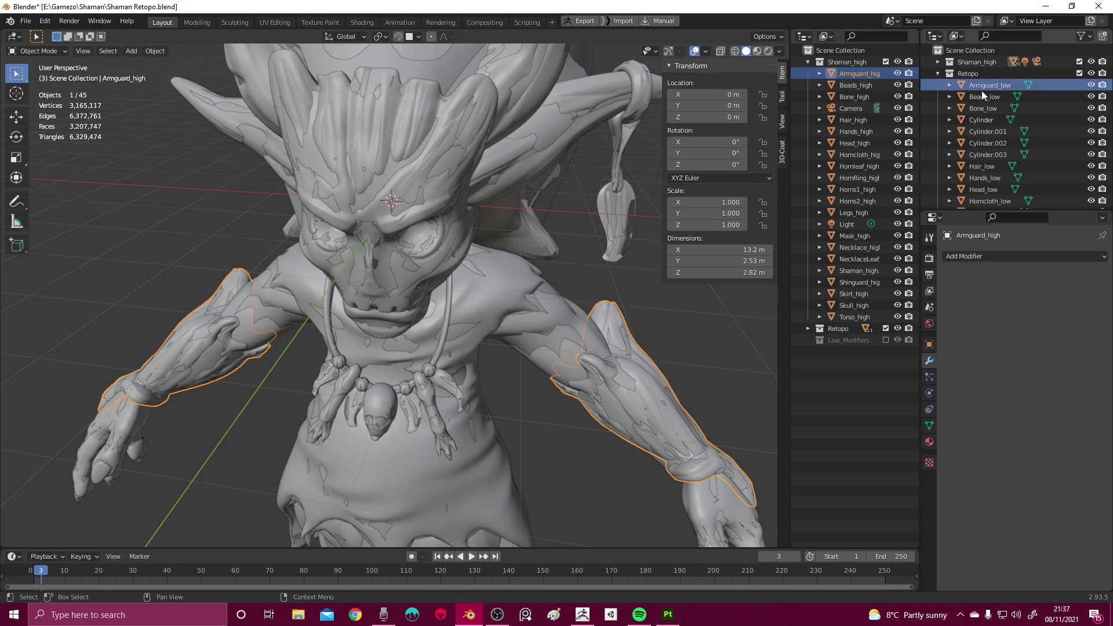
pyautogui.doubleClick(858, 74)
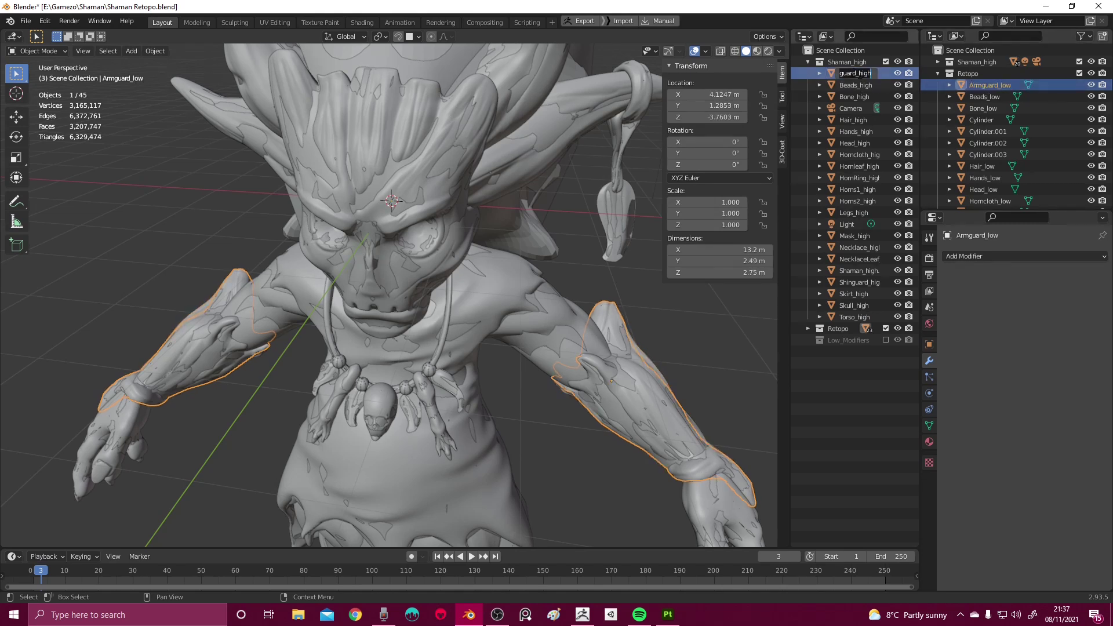
pyautogui.doubleClick(994, 86)
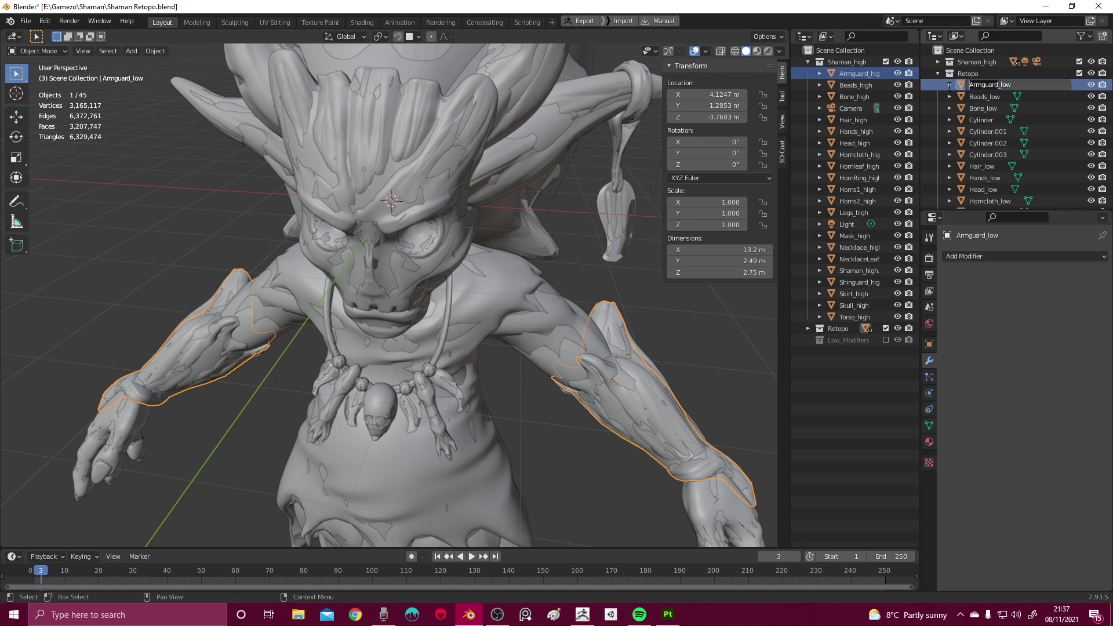
pyautogui.press('Return')
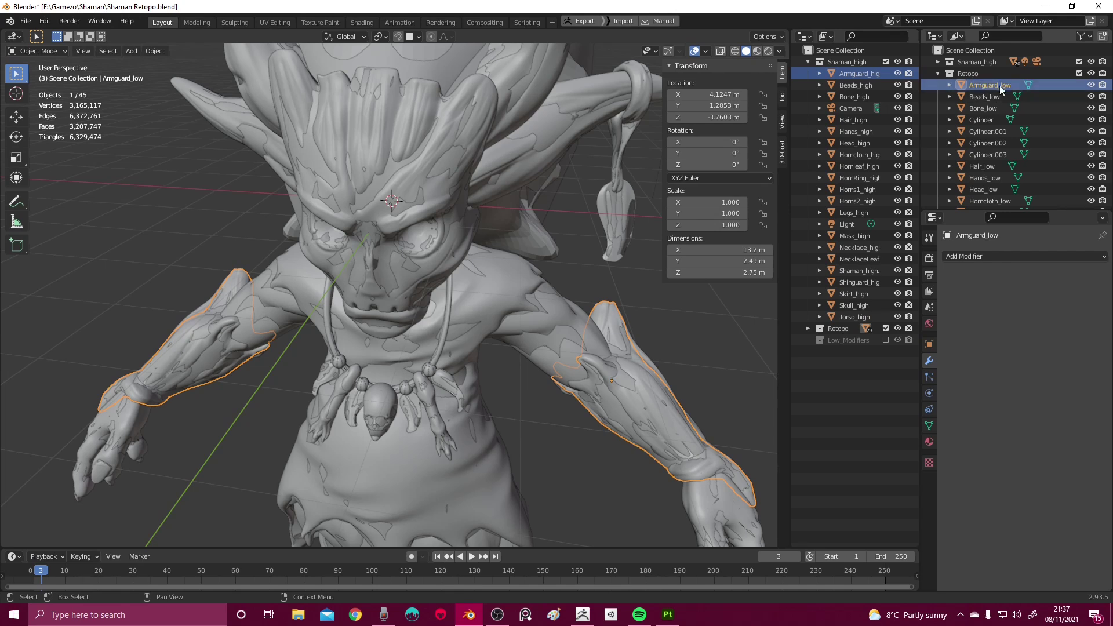
# Clear the selection and select both the Armguard_high and Armguard_low objects on the shaman's arms
pyautogui.moveTo(604, 177); pyautogui.dragTo(547, 191, button='middle')
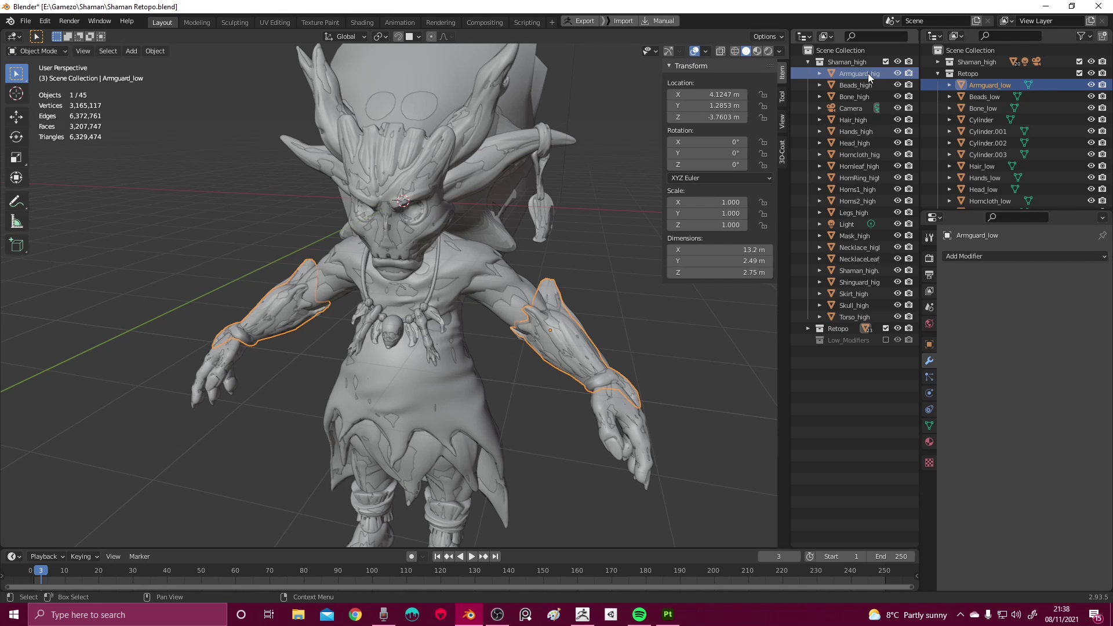
pyautogui.moveTo(602, 212); pyautogui.dragTo(646, 165, button='middle')
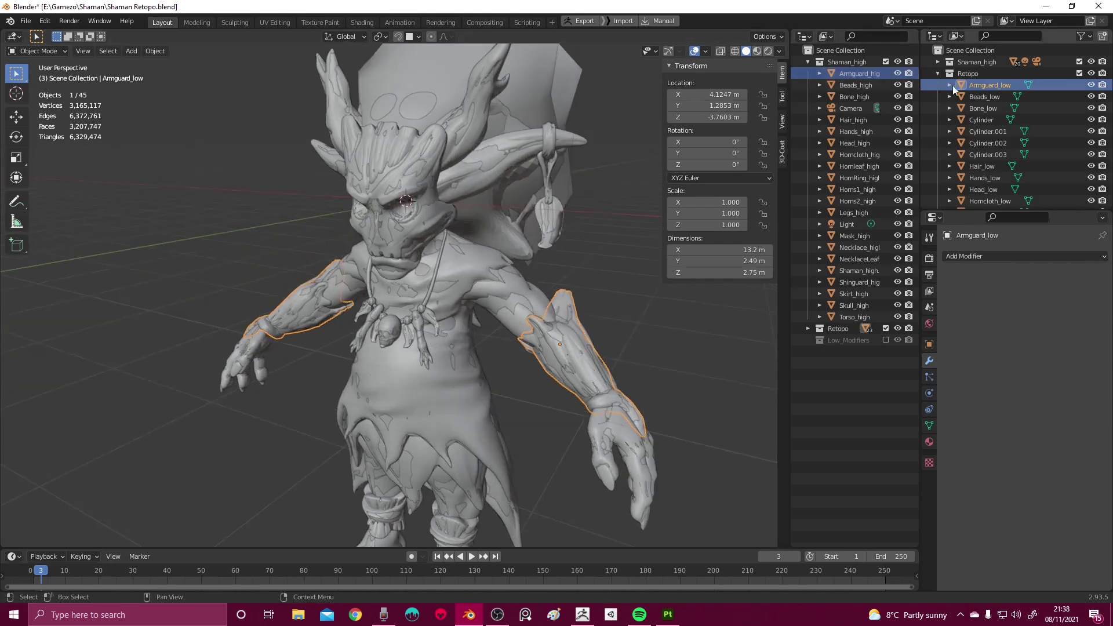
pyautogui.moveTo(522, 186)
pyautogui.mouseDown(button='middle')
pyautogui.moveTo(503, 179)
pyautogui.moveTo(541, 178)
pyautogui.moveTo(531, 162)
pyautogui.moveTo(388, 177)
pyautogui.moveTo(557, 167)
pyautogui.moveTo(505, 161)
pyautogui.moveTo(523, 161)
pyautogui.moveTo(530, 192)
pyautogui.moveTo(541, 182)
pyautogui.mouseUp(button='middle')
pyautogui.hotkey('alt', 'a')
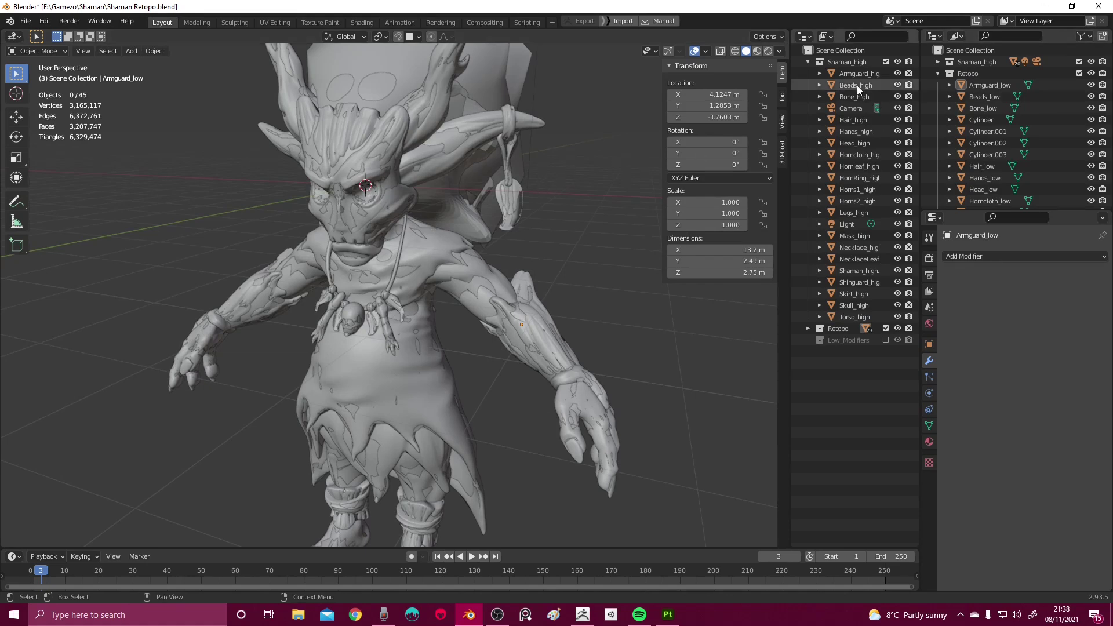
pyautogui.moveTo(551, 184); pyautogui.dragTo(503, 203, button='middle')
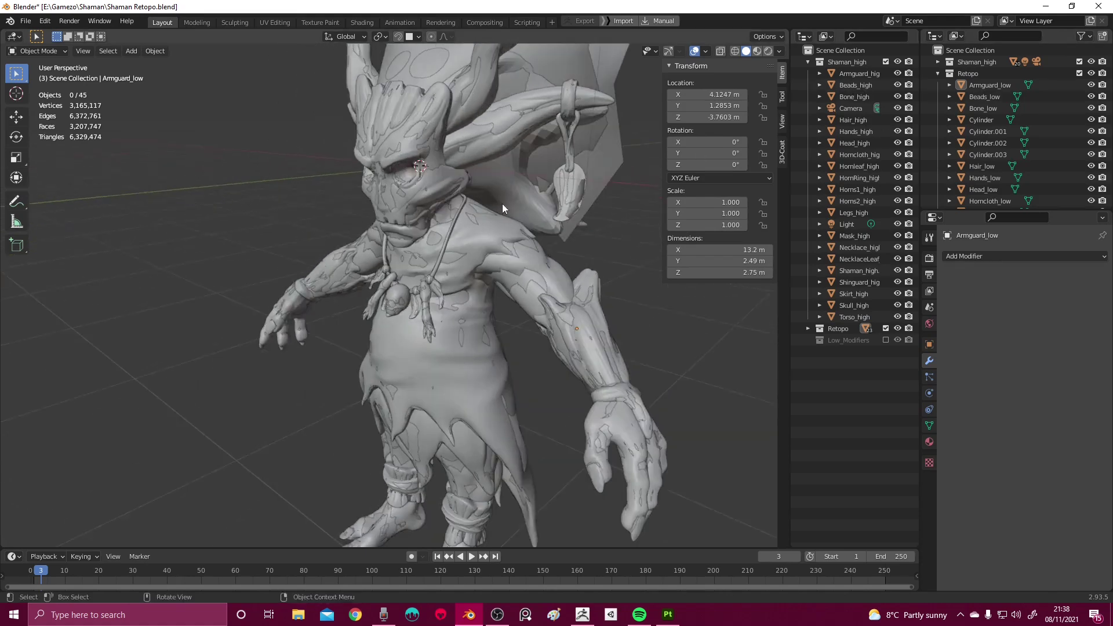
pyautogui.click(586, 301)
pyautogui.moveTo(578, 271); pyautogui.dragTo(596, 256, button='middle')
pyautogui.keyDown('shift'); pyautogui.click(563, 254); pyautogui.keyUp('shift')
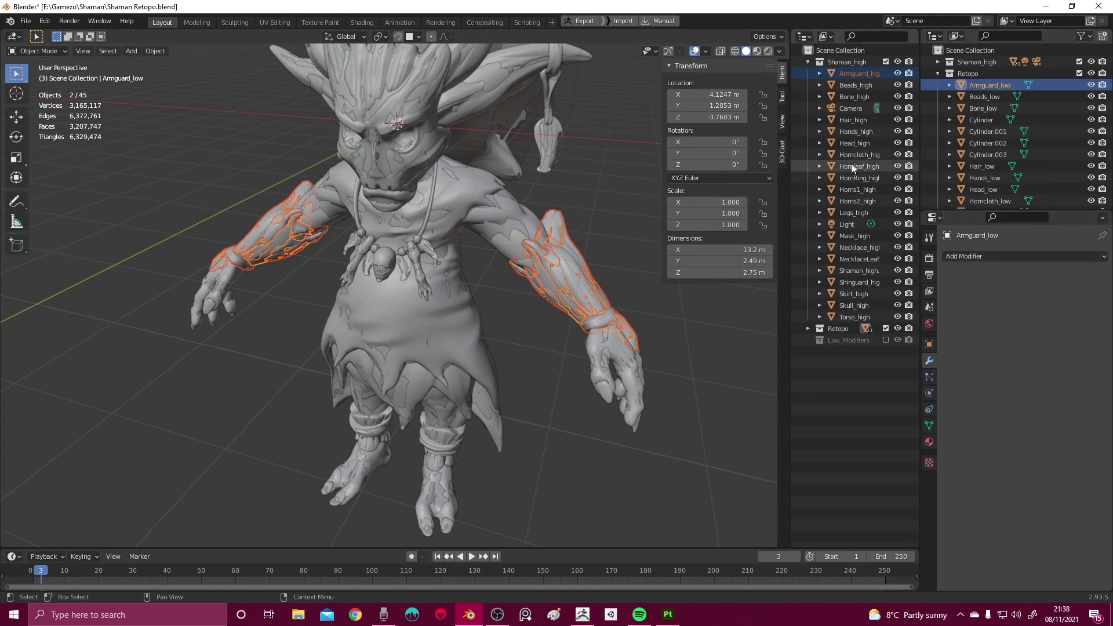
pyautogui.moveTo(579, 182); pyautogui.dragTo(577, 185, button='middle')
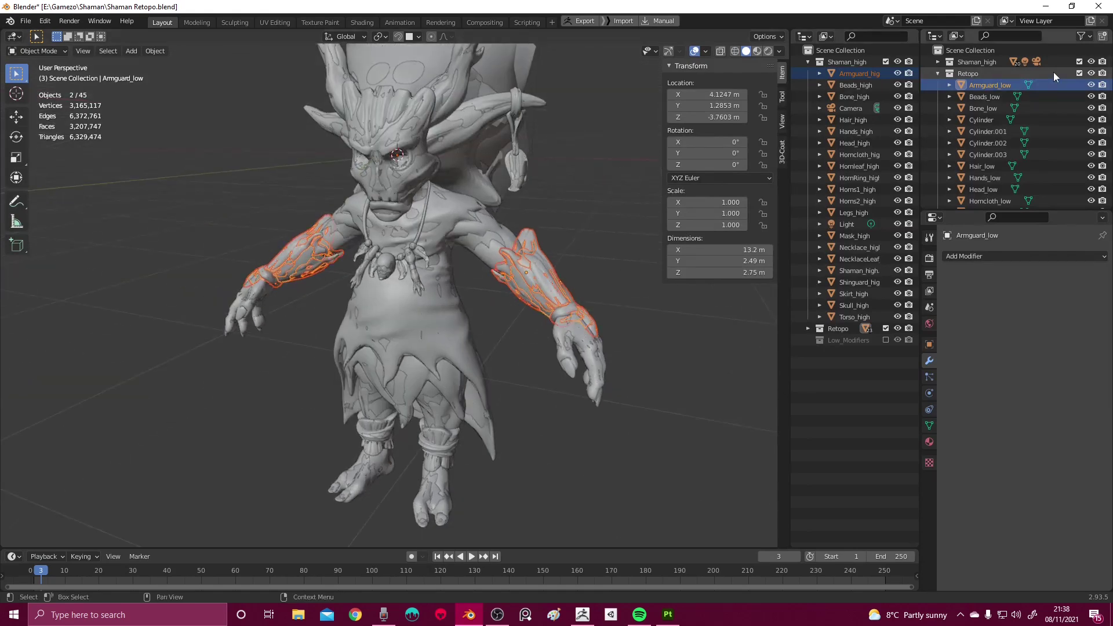
# Exclude the Shaman_high collection to inspect the low-poly shaman and its list of parts, and include the collection again
pyautogui.click(1080, 62)
pyautogui.moveTo(556, 229); pyautogui.dragTo(580, 216, button='middle')
pyautogui.click(572, 216)
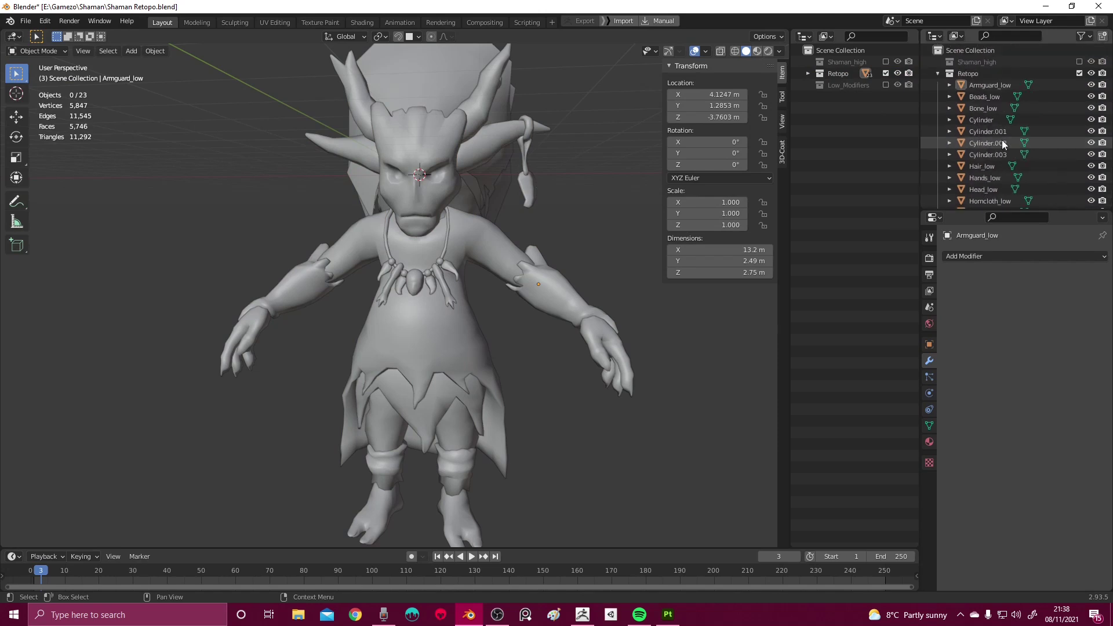
pyautogui.scroll(-5, 1001, 151)
pyautogui.moveTo(516, 226); pyautogui.dragTo(542, 188, button='middle')
pyautogui.scroll(-2, 518, 200)
pyautogui.scroll(3, 541, 188)
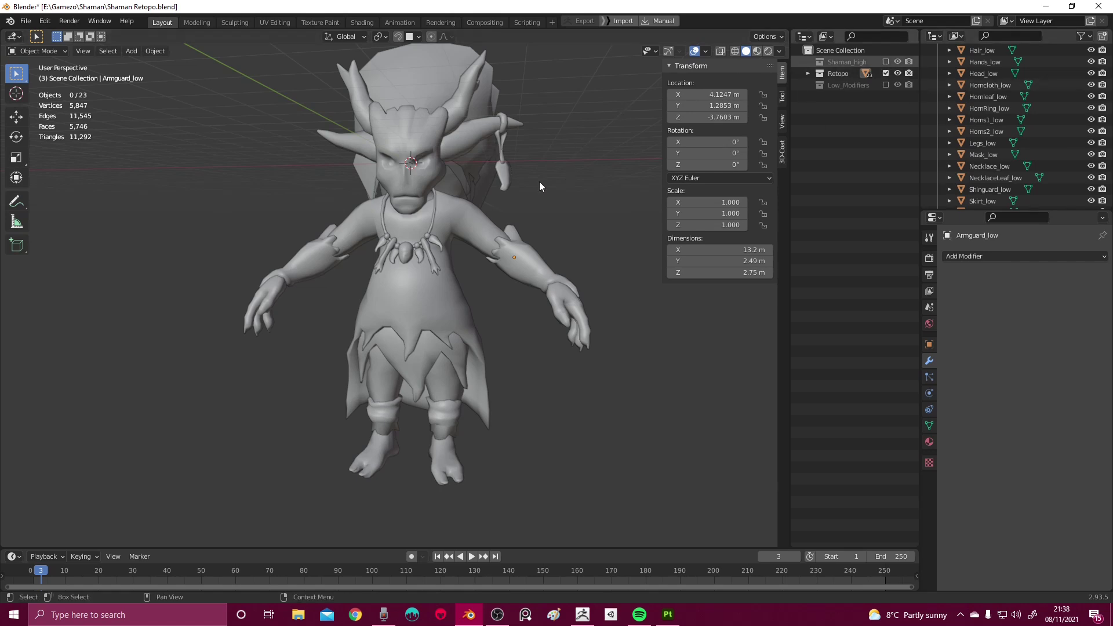
pyautogui.scroll(-2, 531, 185)
pyautogui.moveTo(531, 185)
pyautogui.mouseDown(button='middle')
pyautogui.moveTo(519, 201)
pyautogui.moveTo(478, 181)
pyautogui.moveTo(485, 100)
pyautogui.moveTo(531, 199)
pyautogui.mouseUp(button='middle')
# Add a 2 m cube at the origin and isolate it in Local View from the front
pyautogui.click(482, 97)
pyautogui.hotkey('shift', 'a')
pyautogui.click(579, 202)
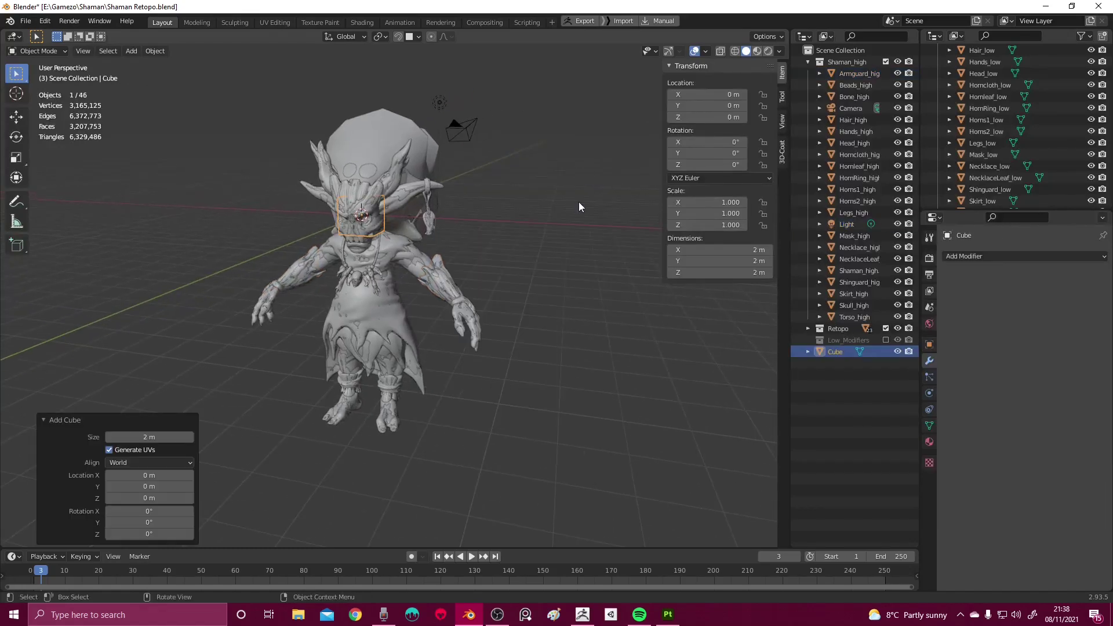
pyautogui.press('KP_1')
pyautogui.press('KP_Divide')
pyautogui.hotkey('shift', 'g')
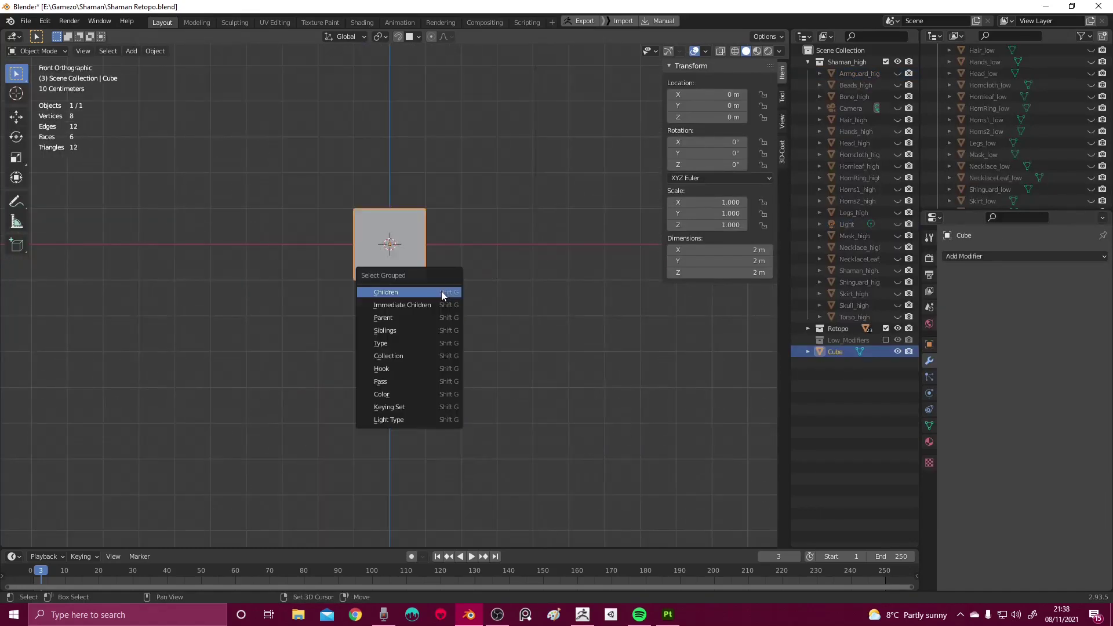
pyautogui.keyDown('shift'); pyautogui.moveTo(447, 267); pyautogui.dragTo(436, 338, button='middle'); pyautogui.keyUp('shift')
# Raise the cube about 0.984 m along Z in wireframe display, bringing its base close to the X axis
pyautogui.scroll(3, 506, 303)
pyautogui.hotkey('shift', 'z')
pyautogui.press('g')
pyautogui.press('z')
pyautogui.click(447, 285)
pyautogui.scroll(2, 448, 286)
pyautogui.keyDown('shift'); pyautogui.moveTo(447, 286); pyautogui.dragTo(440, 324, button='middle'); pyautogui.keyUp('shift')
pyautogui.scroll(3, 477, 344)
pyautogui.scroll(-6, 487, 337)
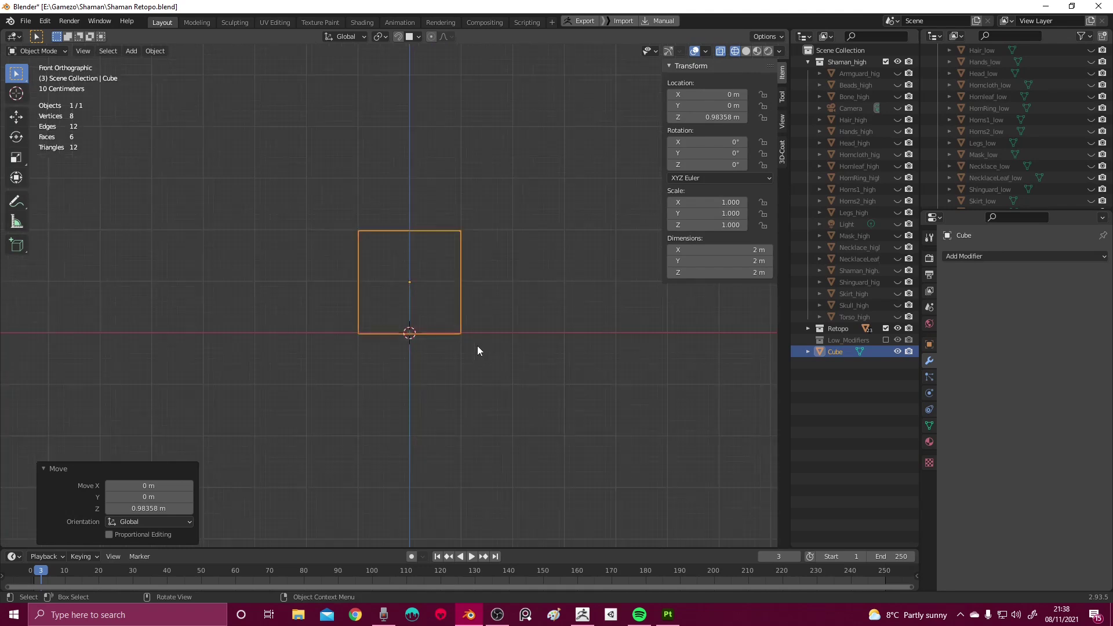
# Nudge the cube up about another 0.011 m along Z to align its base with the X axis
pyautogui.press('g')
pyautogui.press('z')
pyautogui.click(476, 344)
pyautogui.scroll(3, 470, 325)
pyautogui.moveTo(460, 314); pyautogui.dragTo(418, 322, button='middle')
pyautogui.press('KP_1')
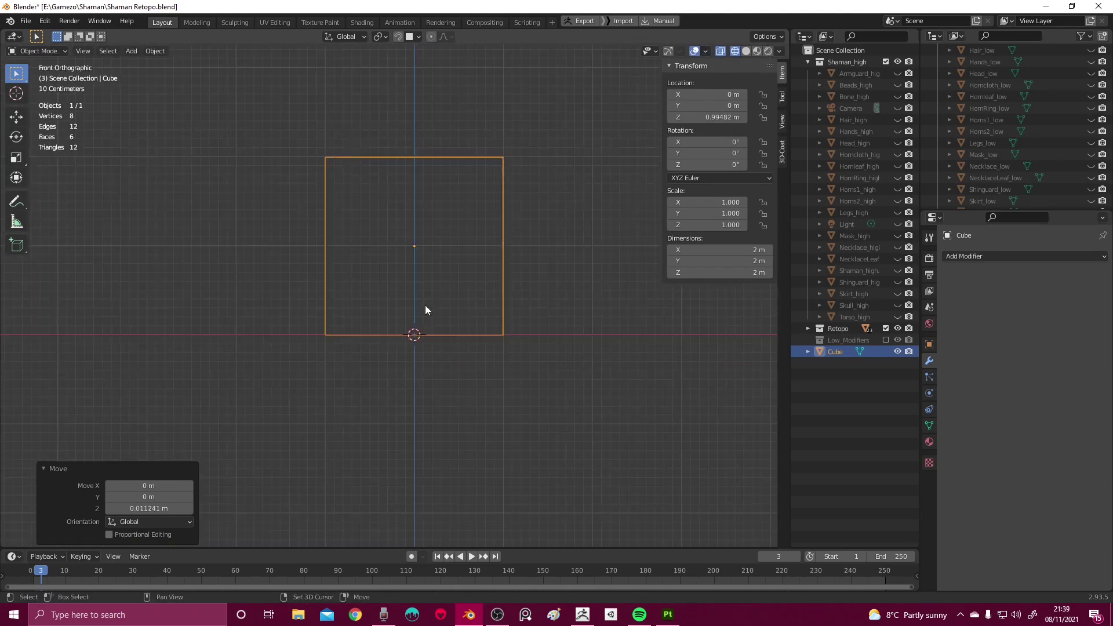
# Narrow the cube into a tall box by scaling it to about 0.417 in X and 0.449 in Y
pyautogui.hotkey('shift', 'z')
pyautogui.keyDown('shift'); pyautogui.moveTo(451, 284); pyautogui.dragTo(484, 301, button='middle'); pyautogui.keyUp('shift')
pyautogui.hotkey('shift', 'z')
pyautogui.scroll(3, 478, 303)
pyautogui.press('s')
pyautogui.press('x')
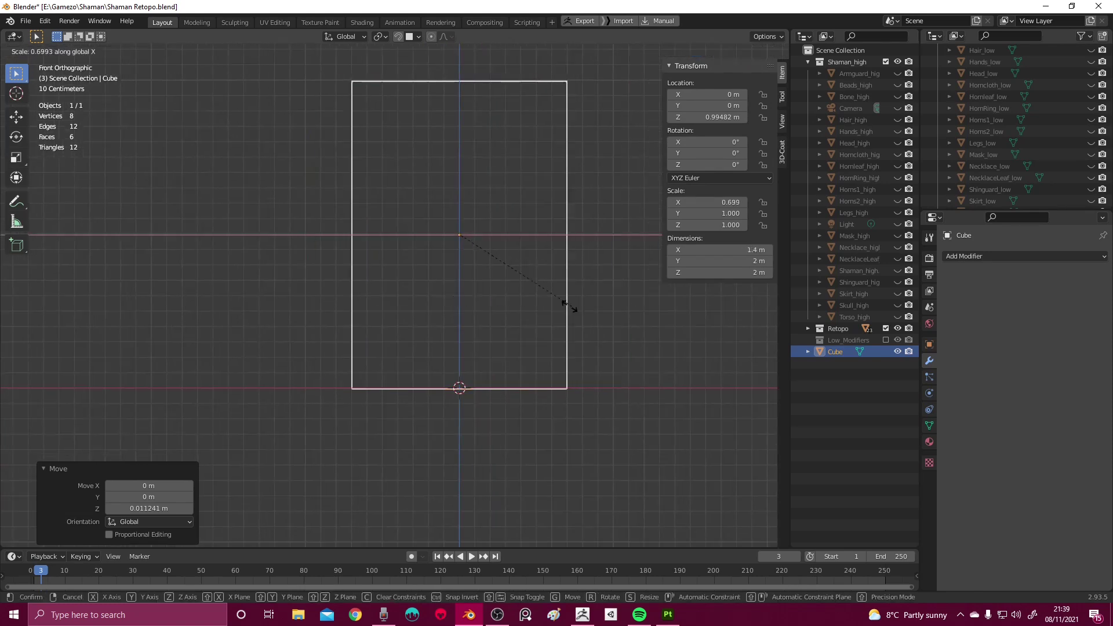
pyautogui.click(502, 305)
pyautogui.moveTo(502, 306); pyautogui.dragTo(433, 325, button='middle')
pyautogui.scroll(-4, 539, 344)
pyautogui.press('s')
pyautogui.press('y')
pyautogui.click(430, 365)
pyautogui.hotkey('shift', 'z')
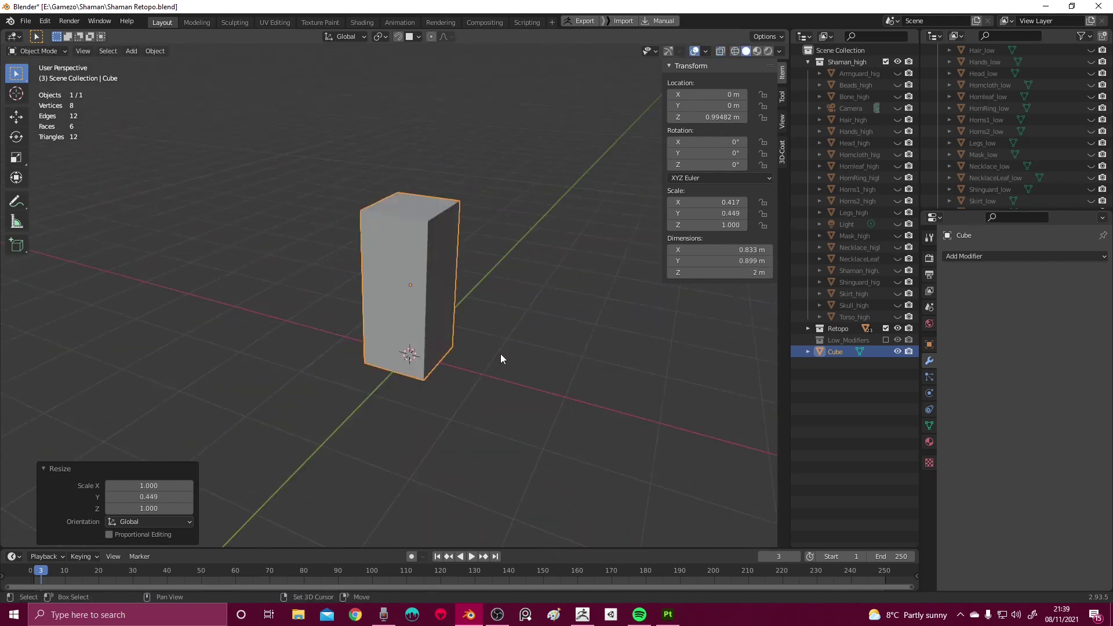
# Check the narrow box from the front in solid and wireframe display and delete it
pyautogui.press('KP_1')
pyautogui.scroll(4, 495, 366)
pyautogui.hotkey('shift', 'z')
pyautogui.moveTo(495, 356)
pyautogui.keyDown('shift'); pyautogui.mouseDown(button='middle')
pyautogui.moveTo(457, 304)
pyautogui.moveTo(405, 346)
pyautogui.moveTo(471, 331)
pyautogui.moveTo(468, 345)
pyautogui.mouseUp(button='middle'); pyautogui.keyUp('shift')
pyautogui.hotkey('shift', 'z')
pyautogui.press('KP_1')
pyautogui.scroll(3, 457, 327)
pyautogui.hotkey('shift', 'z')
pyautogui.press('x')
pyautogui.click(462, 344)
# Add another 2 m cube at the origin and raise it about 0.974 m along Z in the front view
pyautogui.hotkey('shift', 'a')
pyautogui.moveTo(462, 342)
pyautogui.click(502, 353)
pyautogui.press('KP_1')
pyautogui.scroll(4, 512, 360)
pyautogui.press('g')
pyautogui.press('z')
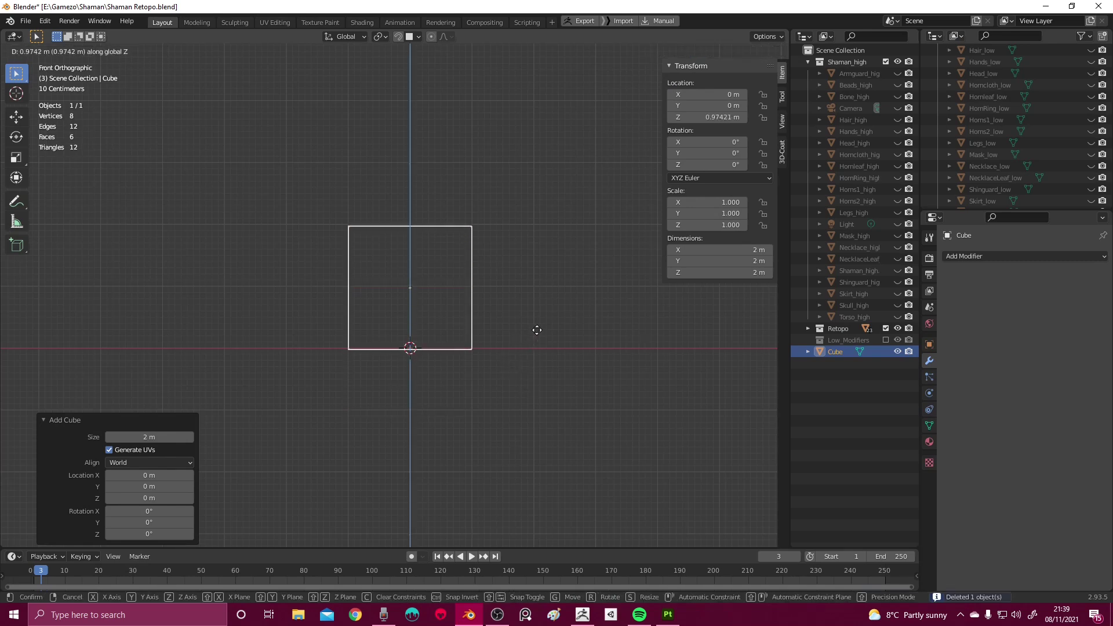
pyautogui.click(537, 330)
pyautogui.scroll(3, 520, 336)
pyautogui.scroll(-2, 422, 288)
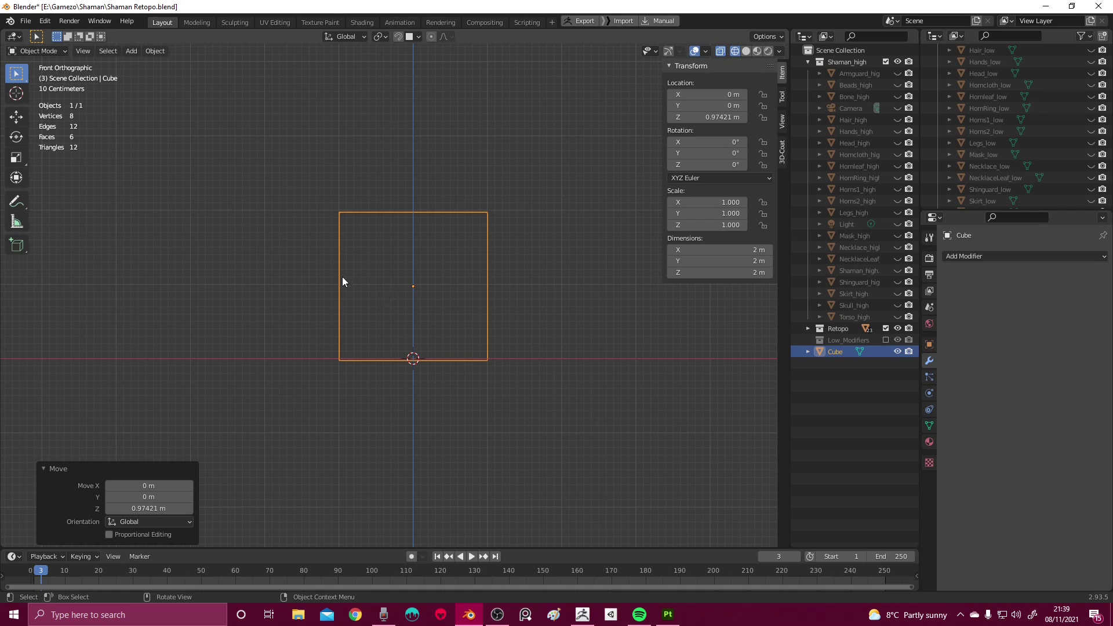
# Delete the raised 2 m cube
pyautogui.scroll(1, 348, 243)
pyautogui.click(409, 267)
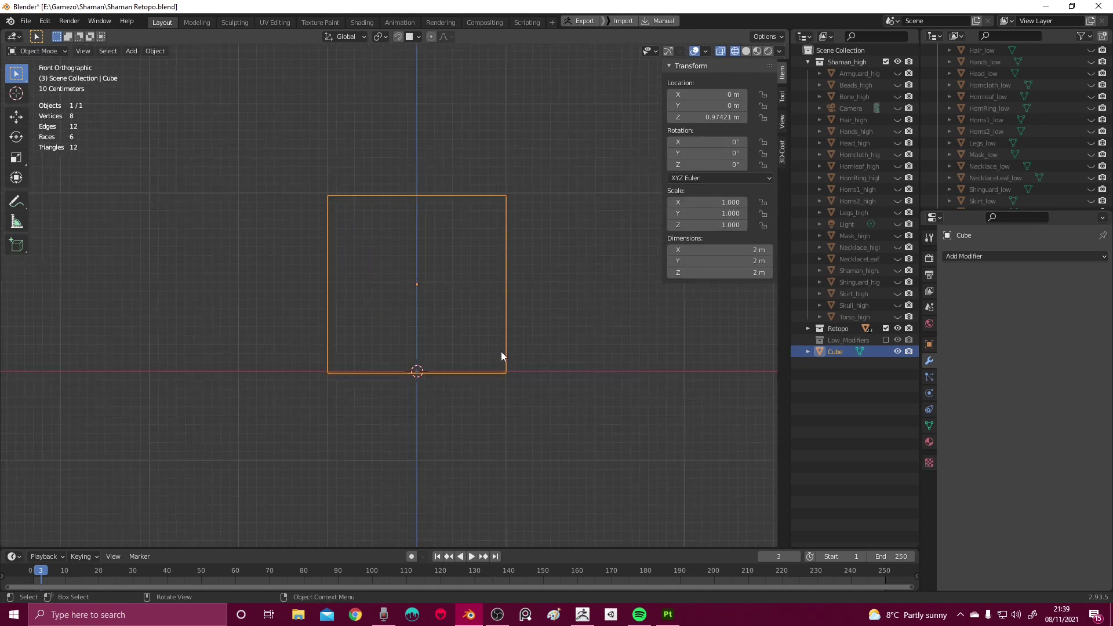
pyautogui.press('Delete')
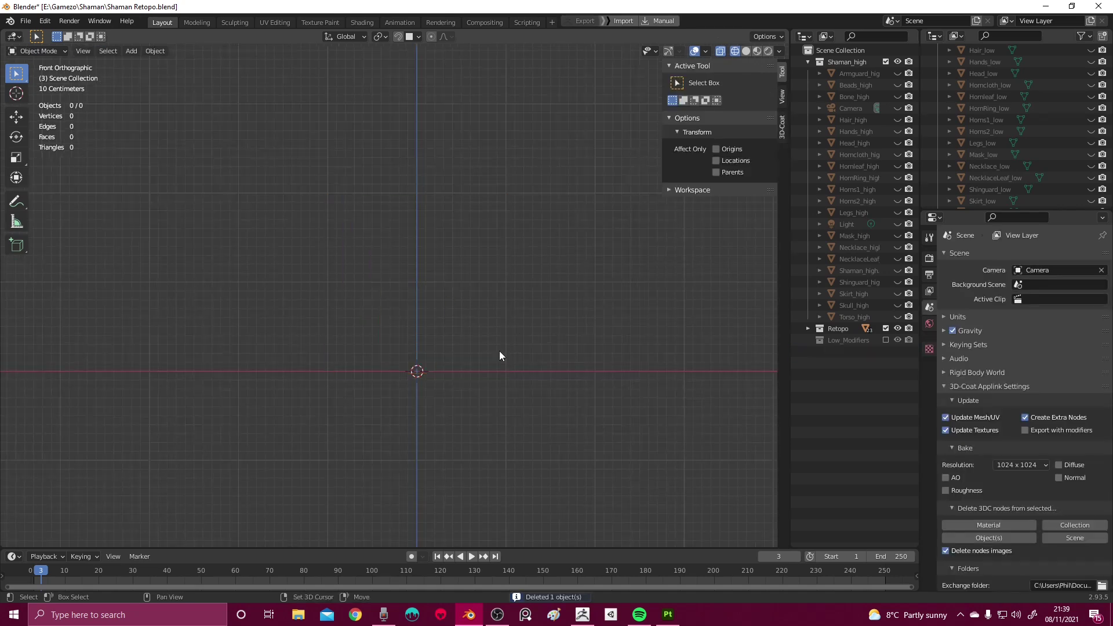
# Add a new 2 m cube at the origin and raise it to about 1.002 m in Z so its base sits on the X axis
pyautogui.hotkey('shift', 'a')
pyautogui.moveTo(499, 350)
pyautogui.click(544, 362)
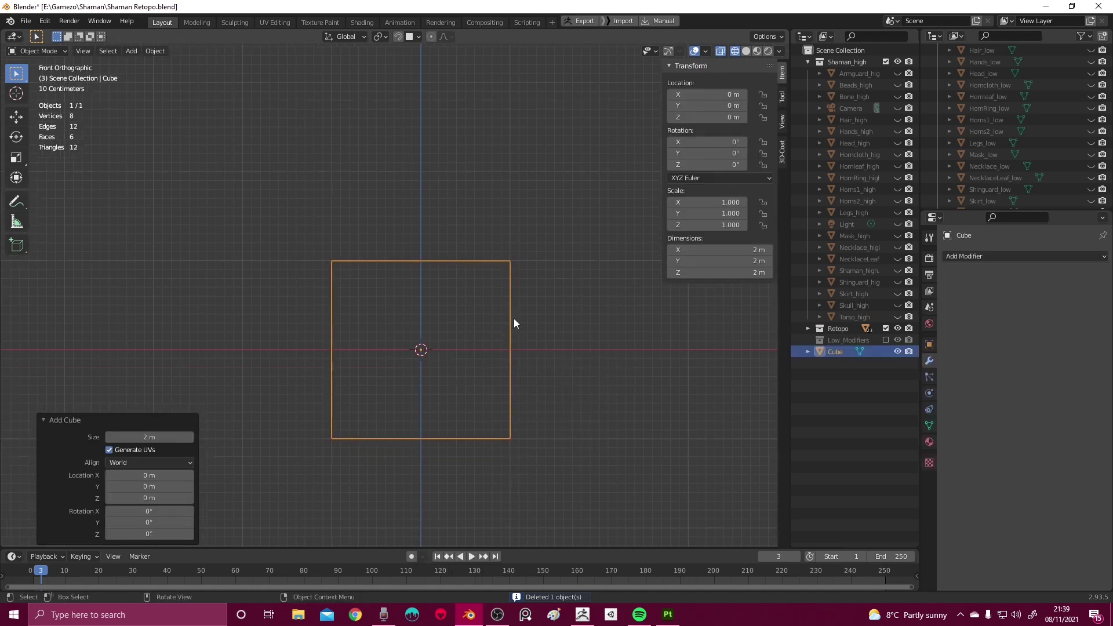
pyautogui.press('g')
pyautogui.press('z')
pyautogui.click(547, 256)
pyautogui.keyDown('shift'); pyautogui.moveTo(547, 256); pyautogui.dragTo(561, 279, button='middle'); pyautogui.keyUp('shift')
pyautogui.keyDown('shift'); pyautogui.moveTo(585, 311); pyautogui.dragTo(553, 298, button='middle'); pyautogui.keyUp('shift')
pyautogui.press('g')
pyautogui.press('z')
pyautogui.click(565, 278)
pyautogui.press('g')
pyautogui.rightClick(556, 288)
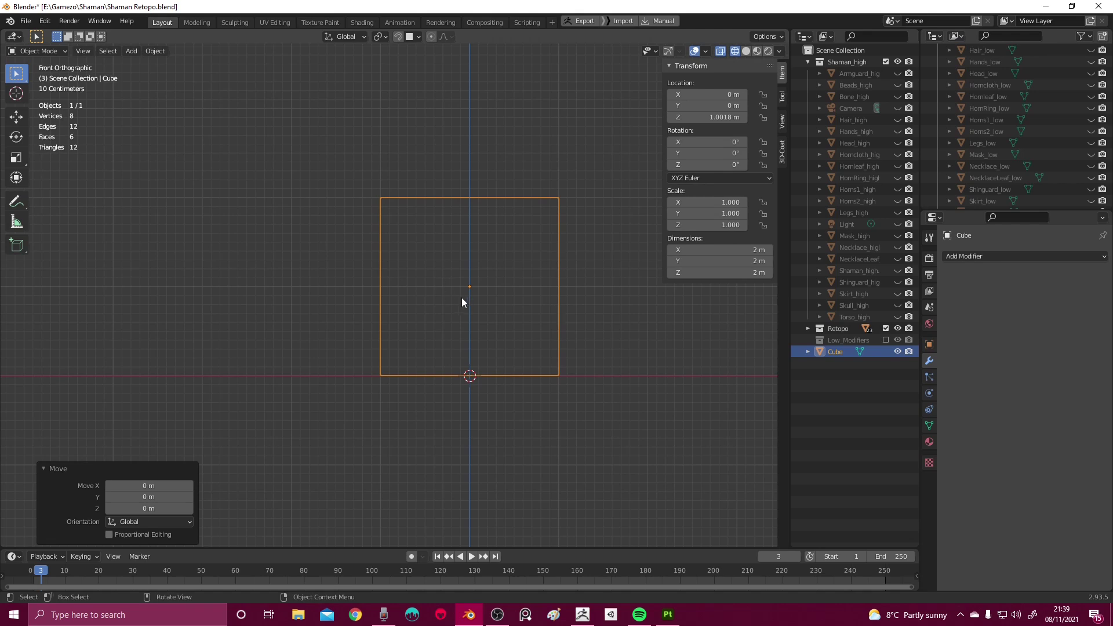
# Cut one vertical and one horizontal centred edge loop around the cube in Edit Mode and return to Object Mode
pyautogui.press('Tab')
pyautogui.hotkey('ctrl', 'r')
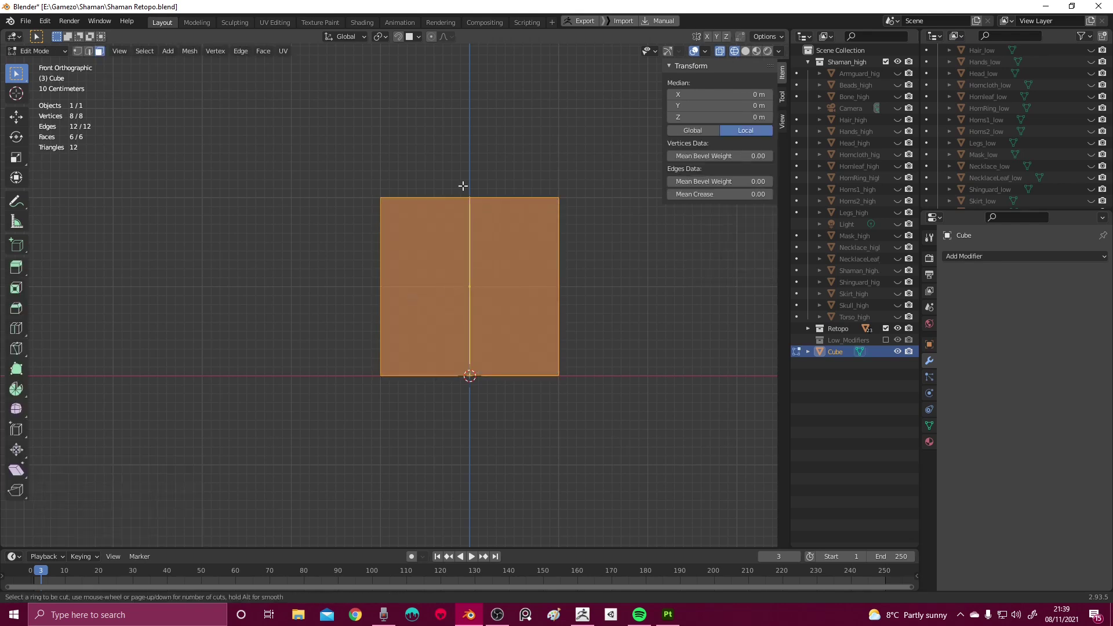
pyautogui.click(463, 186)
pyautogui.rightClick(465, 216)
pyautogui.hotkey('ctrl', 'r')
pyautogui.click(470, 268)
pyautogui.rightClick(470, 268)
pyautogui.keyDown('shift'); pyautogui.moveTo(459, 291); pyautogui.dragTo(460, 281, button='middle'); pyautogui.keyUp('shift')
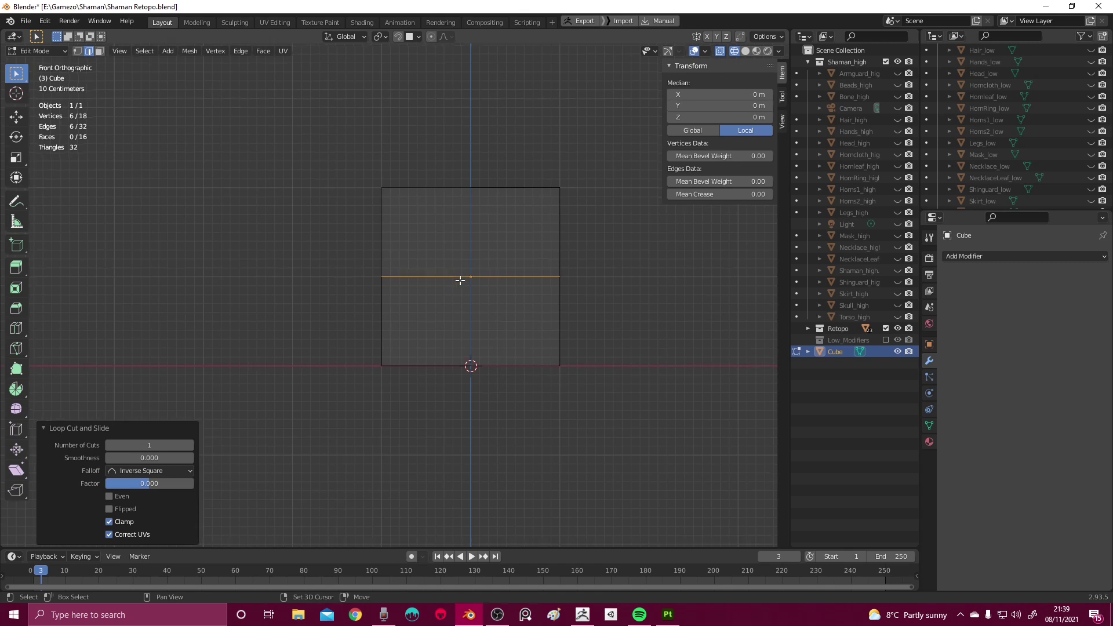
pyautogui.press('a')
pyautogui.press('Tab')
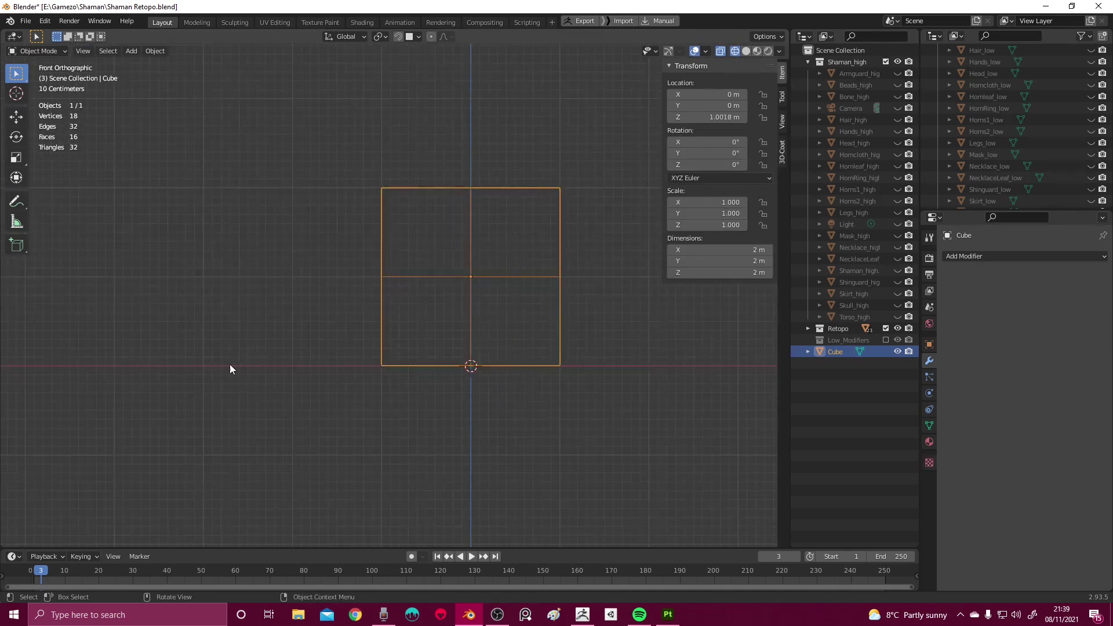
# Select the centre vertex of the cube's front face in vertex mode, where the two edge loops cross
pyautogui.press('Tab')
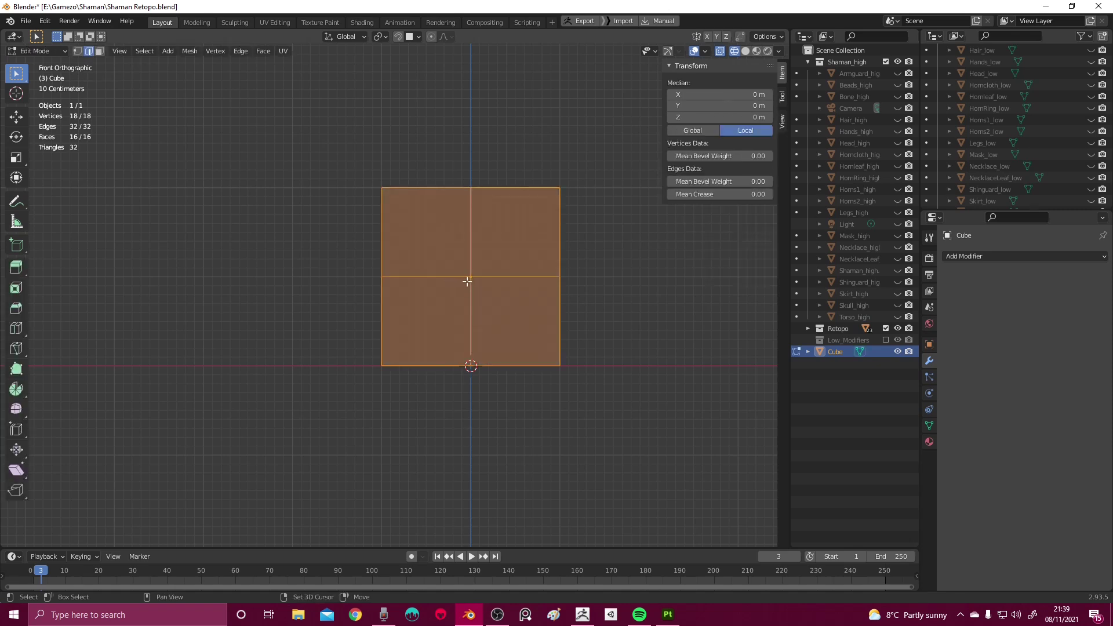
pyautogui.click(470, 284)
pyautogui.click(406, 276)
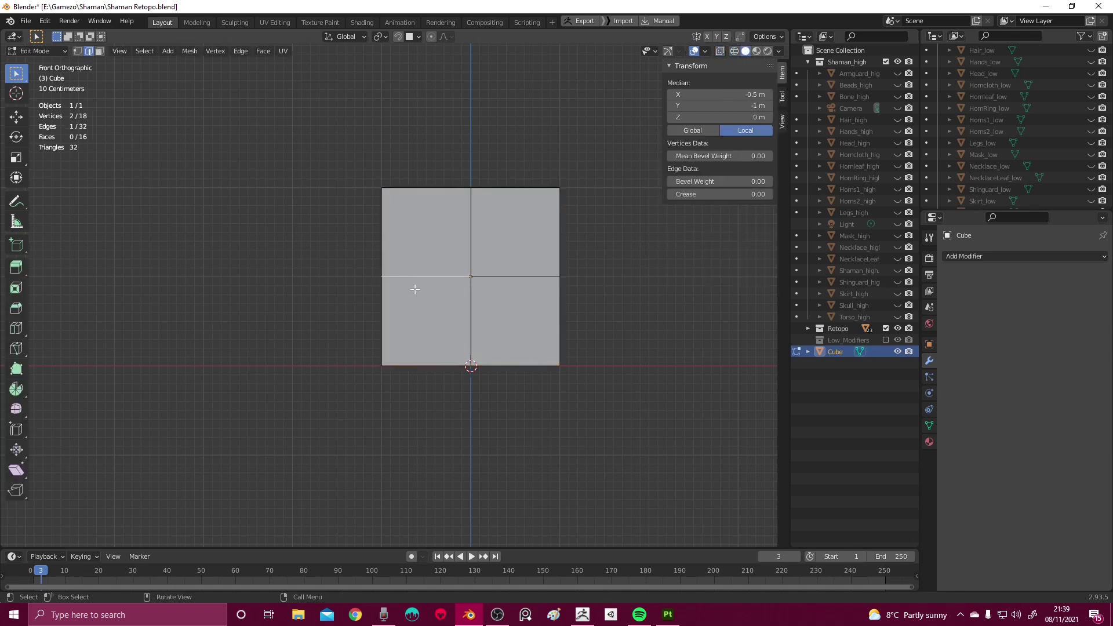
pyautogui.click(472, 284)
pyautogui.press('1')
pyautogui.click(472, 279)
pyautogui.keyDown('shift'); pyautogui.click(480, 357); pyautogui.keyUp('shift')
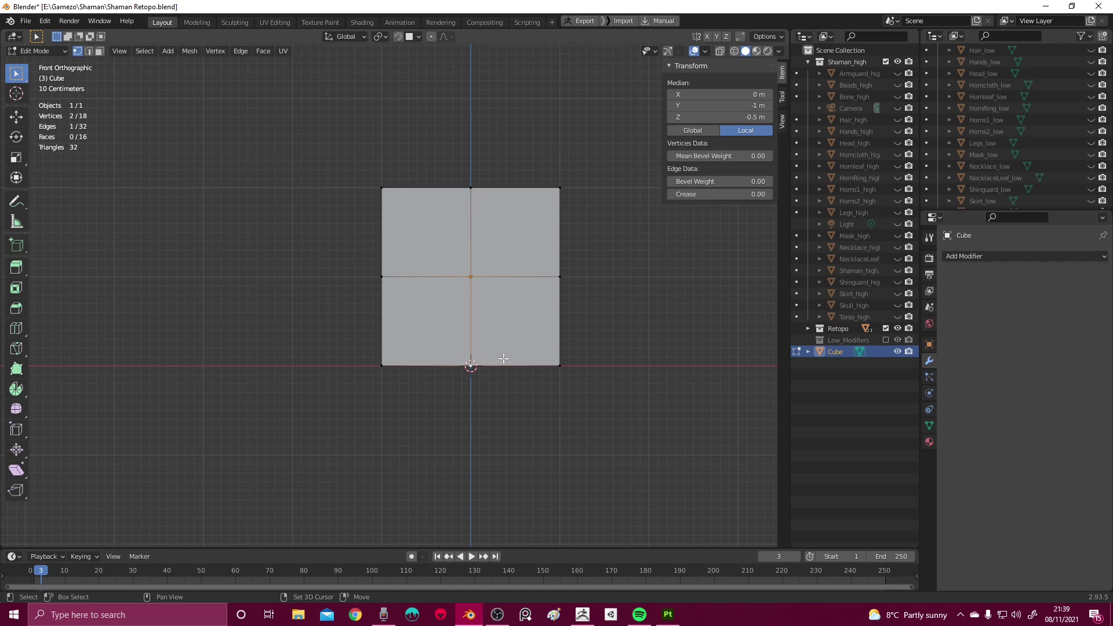
pyautogui.click(471, 282)
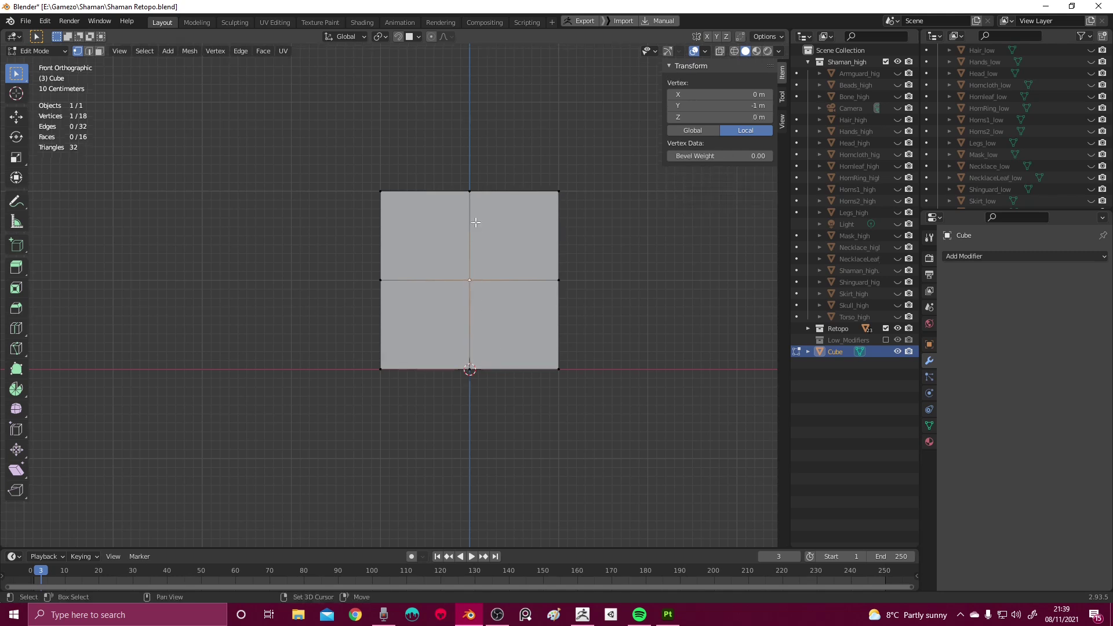
# Select the horizontal edge loop around the cube's middle in wireframe view, inspect it, and return to Object Mode
pyautogui.keyDown('shift'); pyautogui.click(475, 185); pyautogui.keyUp('shift')
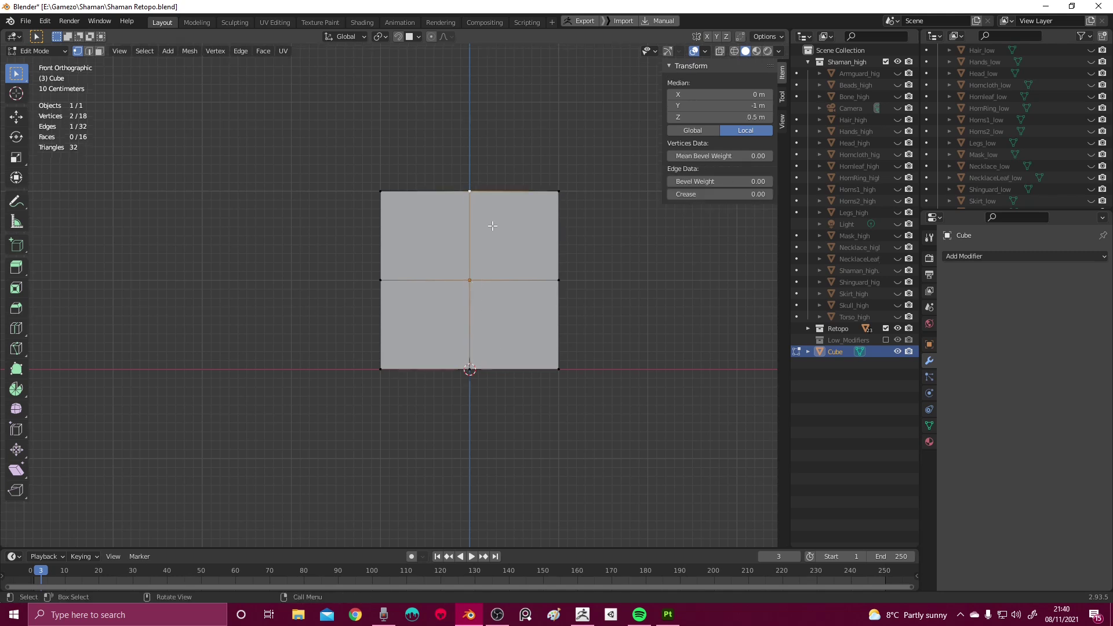
pyautogui.hotkey('shift', 'z')
pyautogui.hotkey('alt', 'a')
pyautogui.moveTo(490, 236)
pyautogui.keyDown('shift'); pyautogui.mouseDown(button='middle')
pyautogui.moveTo(476, 225)
pyautogui.moveTo(507, 242)
pyautogui.mouseUp(button='middle'); pyautogui.keyUp('shift')
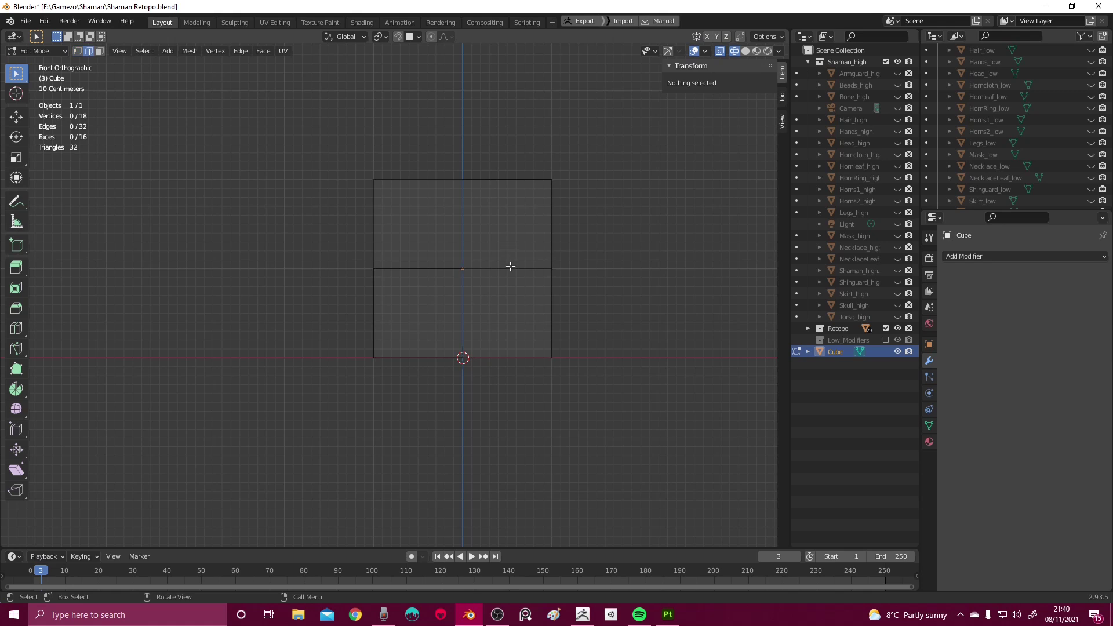
pyautogui.keyDown('alt'); pyautogui.click(510, 267); pyautogui.keyUp('alt')
pyautogui.moveTo(510, 269); pyautogui.dragTo(503, 279, button='middle')
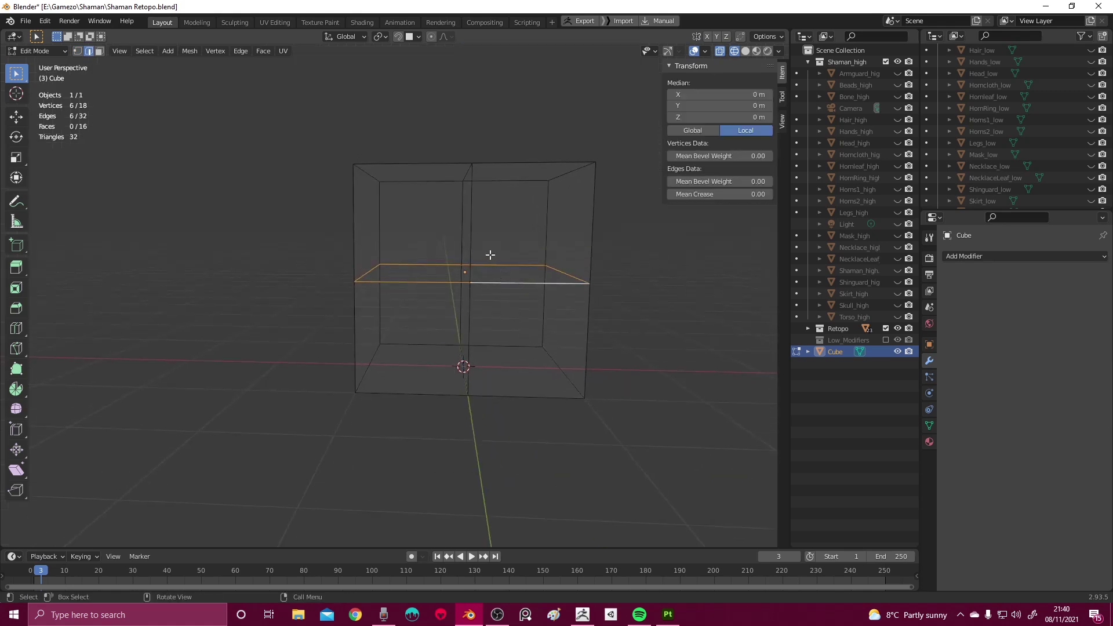
pyautogui.moveTo(490, 254)
pyautogui.mouseDown(button='middle')
pyautogui.moveTo(485, 275)
pyautogui.moveTo(472, 260)
pyautogui.moveTo(401, 284)
pyautogui.moveTo(413, 266)
pyautogui.moveTo(461, 274)
pyautogui.moveTo(457, 284)
pyautogui.moveTo(482, 273)
pyautogui.moveTo(493, 290)
pyautogui.moveTo(472, 283)
pyautogui.mouseUp(button='middle')
pyautogui.press('Tab')
# Add a second cube in front wireframe view, scale it to about 1.33 m and rest its base on the X axis
pyautogui.press('KP_1')
pyautogui.hotkey('shift', 'z')
pyautogui.press('KP_1')
pyautogui.hotkey('shift', 'z')
pyautogui.hotkey('shift', 'a')
pyautogui.moveTo(472, 283)
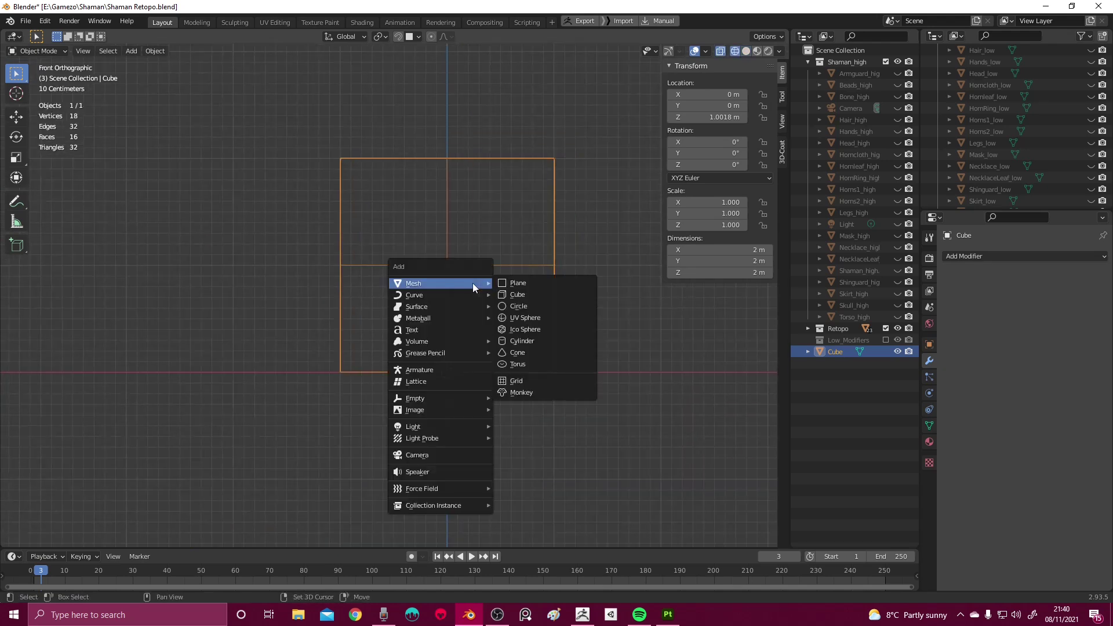
pyautogui.click(522, 295)
pyautogui.press('g')
pyautogui.press('z')
pyautogui.click(537, 275)
pyautogui.press('s')
pyautogui.click(574, 333)
pyautogui.press('g')
pyautogui.press('z')
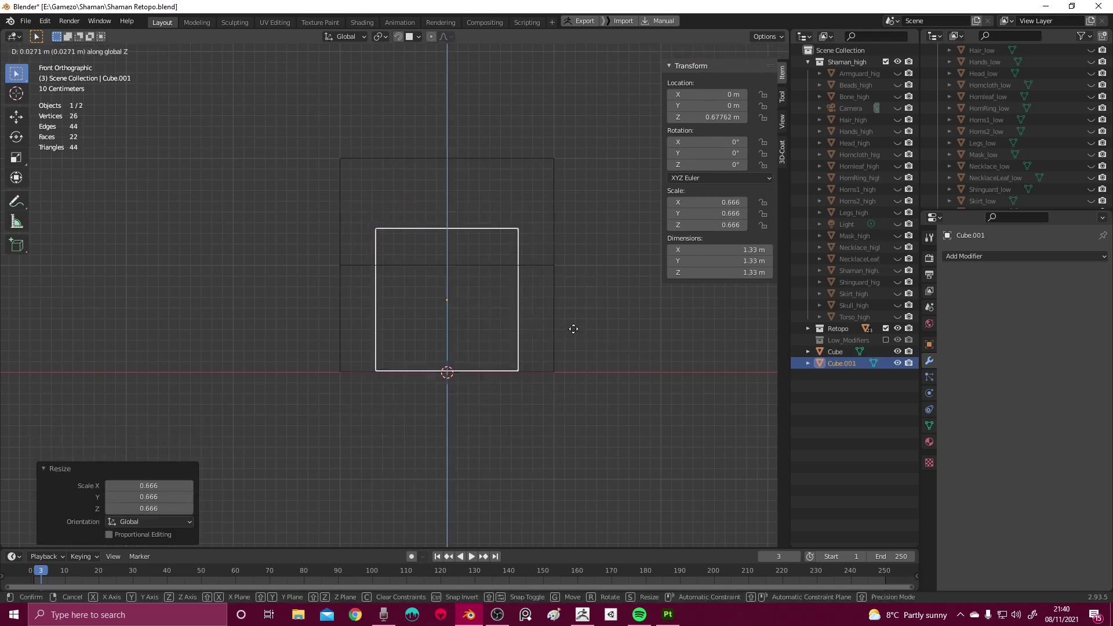
pyautogui.click(574, 333)
# Enlarge the inner cube to about 1.71 m and raise it to about 0.867 m in Z so its base meets the X axis
pyautogui.moveTo(559, 306); pyautogui.dragTo(533, 331, button='middle')
pyautogui.press('KP_1')
pyautogui.press('s')
pyautogui.click(562, 329)
pyautogui.press('s')
pyautogui.click(582, 328)
pyautogui.press('s')
pyautogui.click(599, 324)
pyautogui.press('g')
pyautogui.press('z')
pyautogui.click(602, 310)
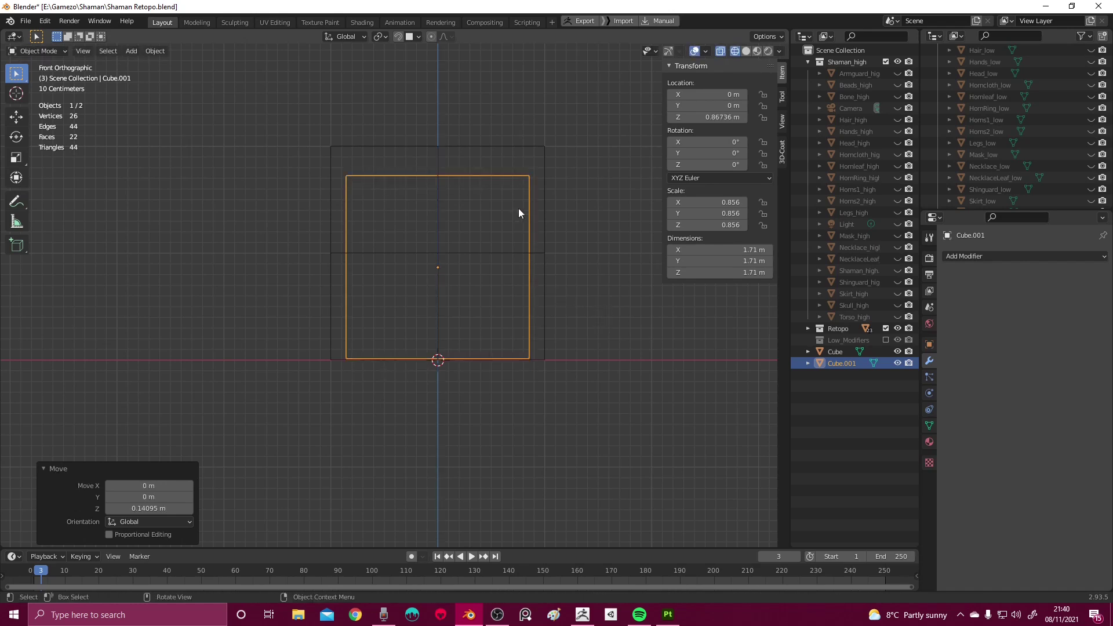
# Delete the smaller inner cube after comparing it with the outer cube in solid and wireframe shading
pyautogui.moveTo(489, 172)
pyautogui.mouseDown(button='middle')
pyautogui.moveTo(448, 178)
pyautogui.moveTo(416, 140)
pyautogui.moveTo(457, 180)
pyautogui.mouseUp(button='middle')
pyautogui.hotkey('shift', 'z')
# Reveal all hidden shaman objects in solid shading and delete the remaining cube from inside the head
pyautogui.hotkey('shift', 'z')
pyautogui.press('Delete')
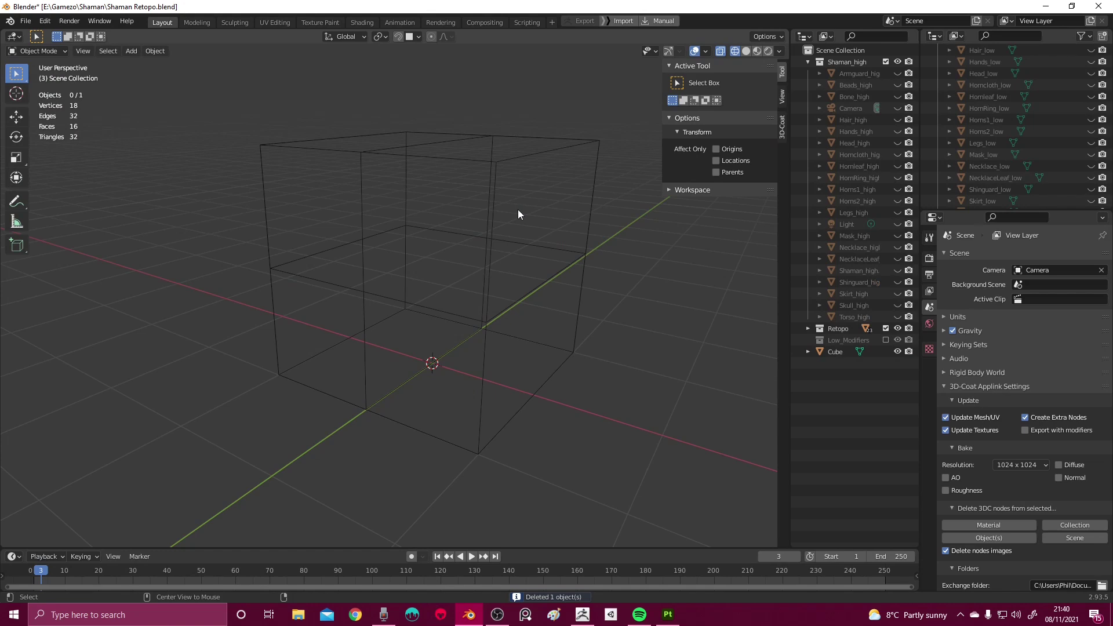
pyautogui.hotkey('alt', 'h')
pyautogui.scroll(-2, 529, 213)
pyautogui.hotkey('shift', 'z')
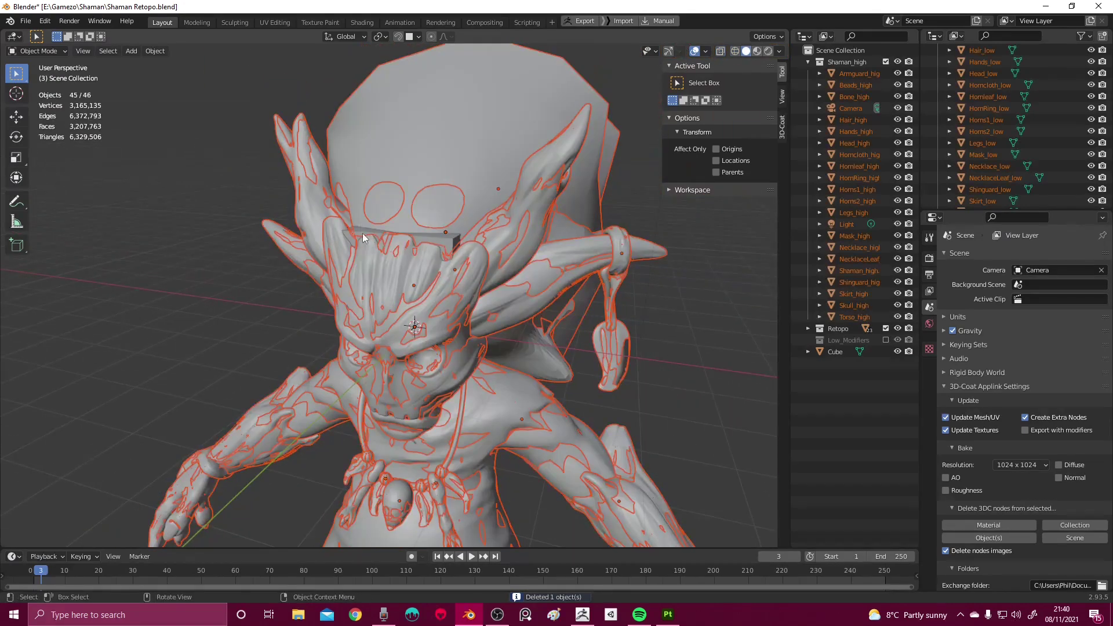
pyautogui.click(361, 233)
pyautogui.press('x')
pyautogui.click(361, 233)
# Exclude the Retopo and Shaman_high collections from the view layer to leave the scene empty
pyautogui.keyDown('shift'); pyautogui.moveTo(433, 280); pyautogui.dragTo(532, 182, button='middle'); pyautogui.keyUp('shift')
pyautogui.scroll(-5, 402, 200)
pyautogui.scroll(3, 532, 185)
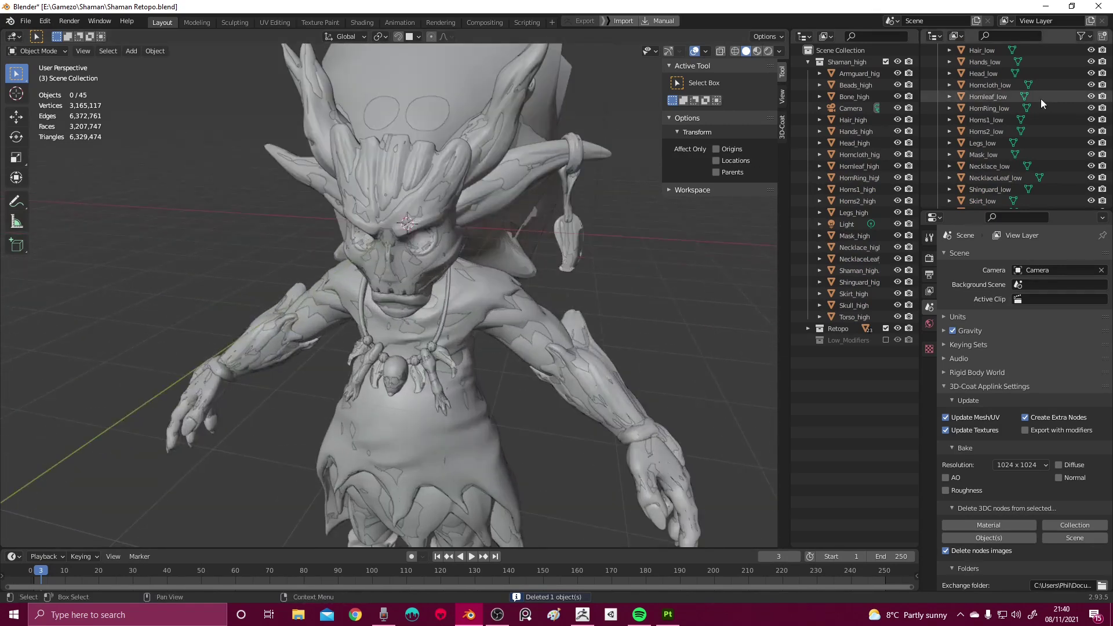
pyautogui.scroll(5, 1044, 93)
pyautogui.click(1079, 73)
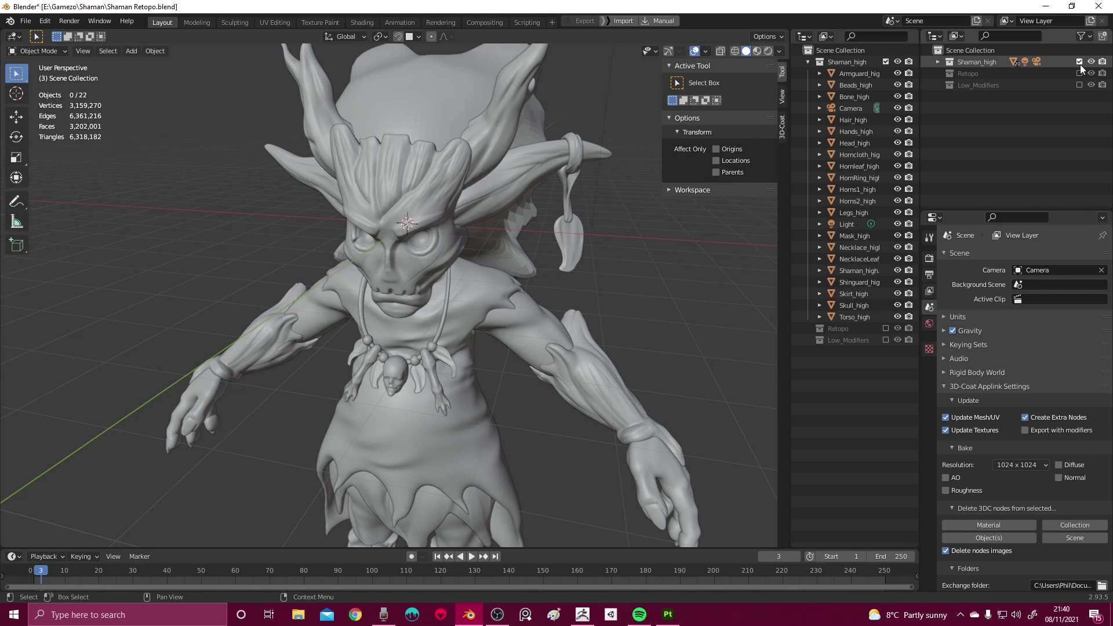
pyautogui.click(1079, 62)
# Add a cube at the origin and scale it down to about 0.324 m on each side
pyautogui.moveTo(585, 199); pyautogui.dragTo(527, 246, button='middle')
pyautogui.press('KP_1')
pyautogui.scroll(5, 517, 224)
pyautogui.moveTo(565, 163)
pyautogui.keyDown('shift'); pyautogui.mouseDown(button='middle')
pyautogui.moveTo(488, 243)
pyautogui.moveTo(534, 267)
pyautogui.mouseUp(button='middle'); pyautogui.keyUp('shift')
pyautogui.hotkey('shift', 'a')
pyautogui.moveTo(502, 235)
pyautogui.click(549, 252)
pyautogui.hotkey('shift', 'z')
pyautogui.press('s')
pyautogui.click(469, 306)
pyautogui.moveTo(470, 306); pyautogui.dragTo(536, 322, button='middle')
pyautogui.press('KP_1')
pyautogui.scroll(3, 494, 322)
pyautogui.scroll(2, 516, 282)
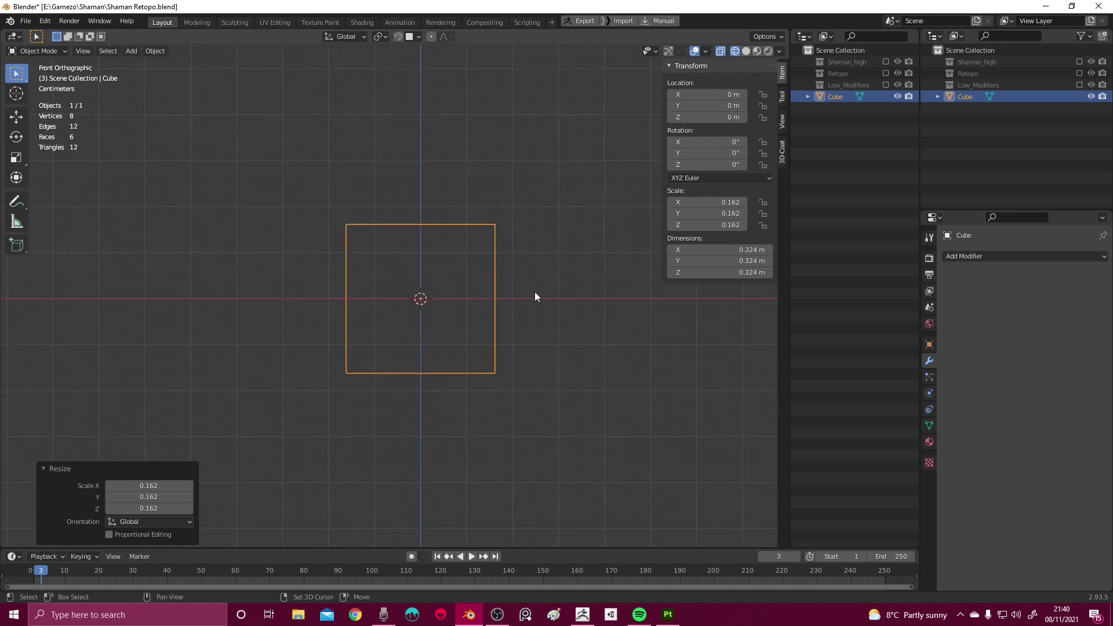
# Raise the solid-shaded cube to about 0.158 m in Z so its base sits near the X axis
pyautogui.hotkey('shift', 'z')
pyautogui.hotkey('ctrl', 'a')
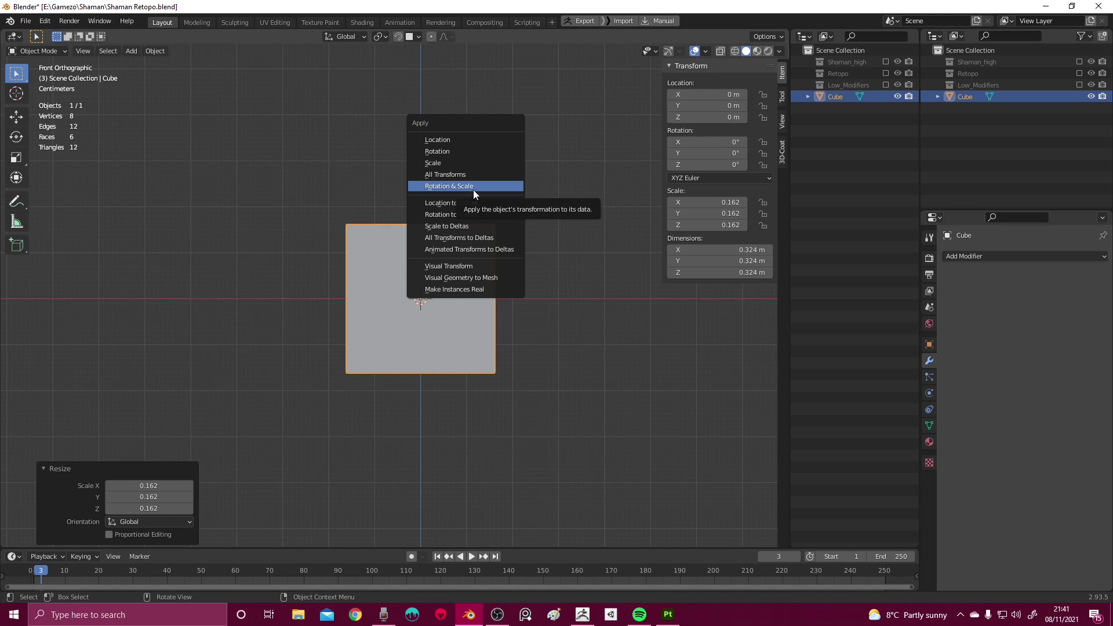
pyautogui.keyDown('shift'); pyautogui.moveTo(560, 231); pyautogui.dragTo(506, 245, button='middle'); pyautogui.keyUp('shift')
pyautogui.press('g')
pyautogui.press('z')
pyautogui.click(518, 223)
pyautogui.press('g')
pyautogui.press('z')
pyautogui.click(504, 269)
# Apply the raised cube's rotation and scale so its scale values reset to 1.000
pyautogui.hotkey('ctrl', 'a')
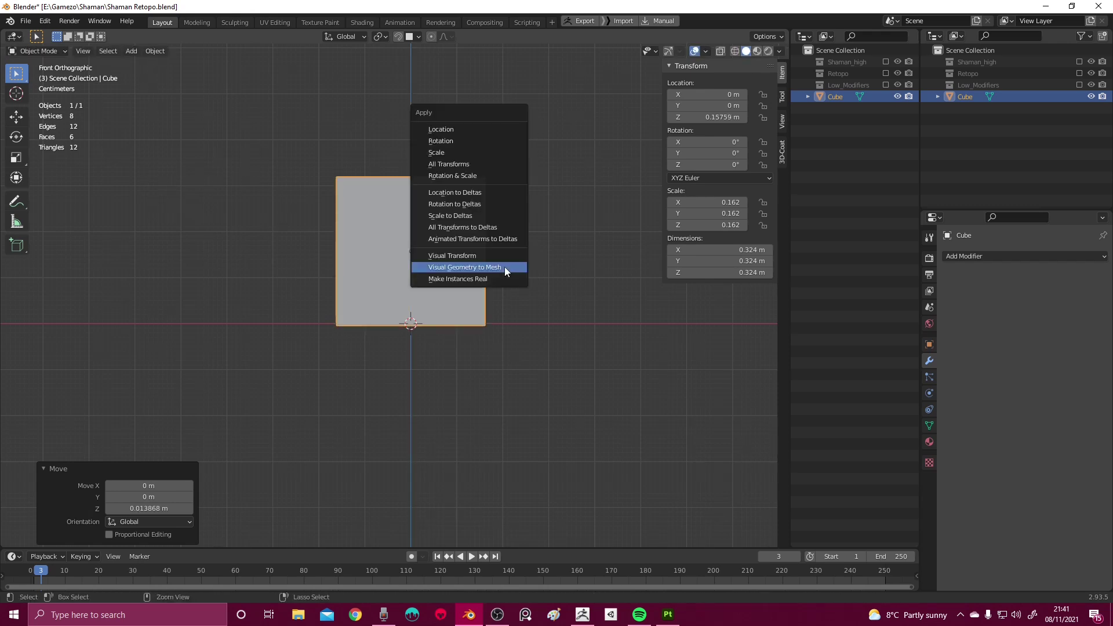
pyautogui.click(468, 180)
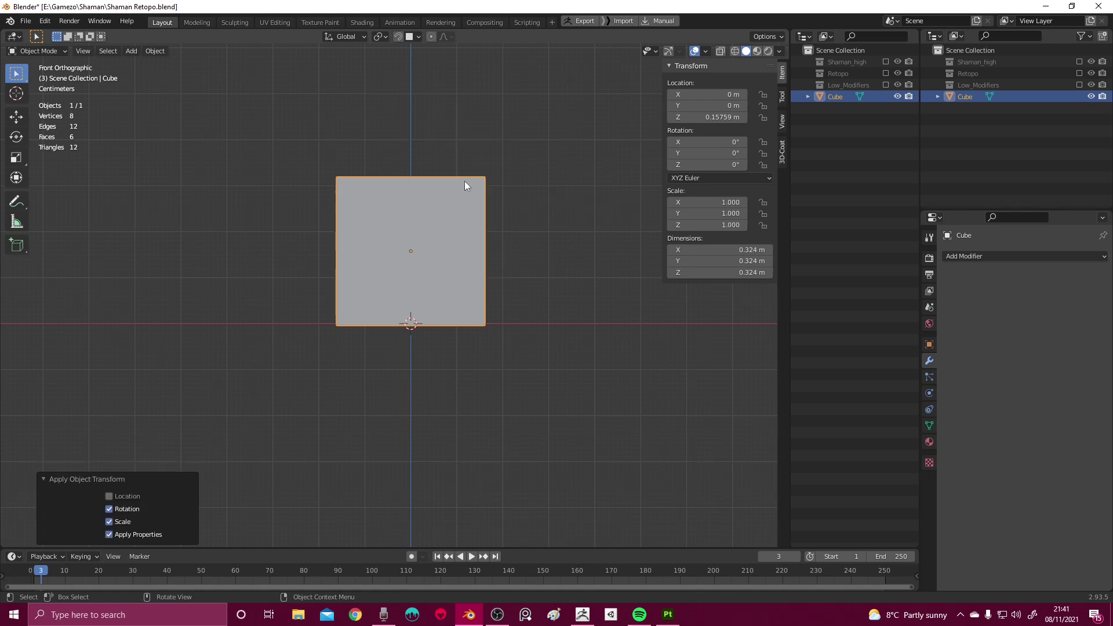
pyautogui.keyDown('shift'); pyautogui.moveTo(518, 203); pyautogui.dragTo(501, 248, button='middle'); pyautogui.keyUp('shift')
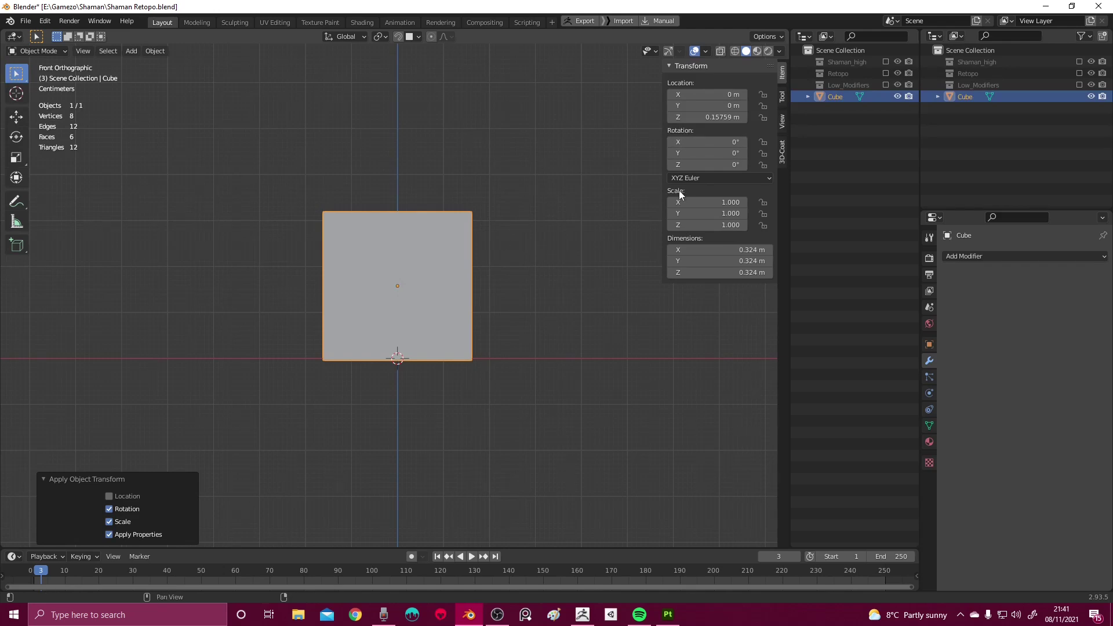
pyautogui.keyDown('shift'); pyautogui.moveTo(569, 184); pyautogui.dragTo(535, 193, button='middle'); pyautogui.keyUp('shift')
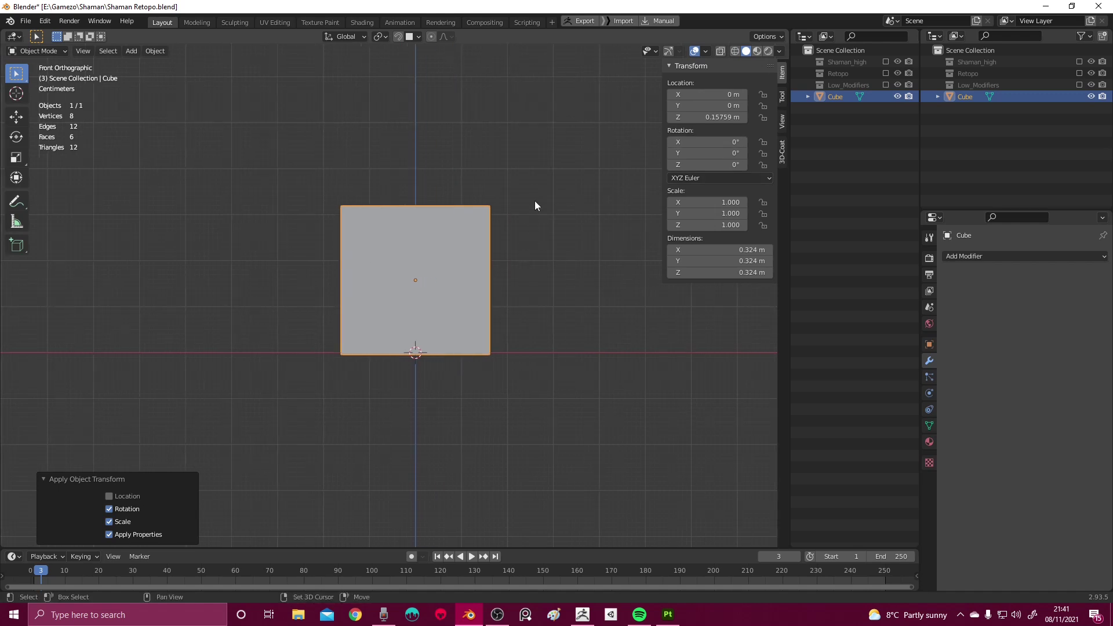
# Rescale the cube several times, ending at a scale of about 0.679 and a size of about 0.22 m
pyautogui.press('s')
pyautogui.click(467, 240)
pyautogui.press('s')
pyautogui.click(600, 272)
pyautogui.press('s')
pyautogui.click(547, 265)
pyautogui.press('s')
pyautogui.click(510, 259)
pyautogui.scroll(3, 509, 258)
# Apply Rotation & Scale again to the resized 0.22 m cube and inspect it in perspective
pyautogui.hotkey('ctrl', 'a')
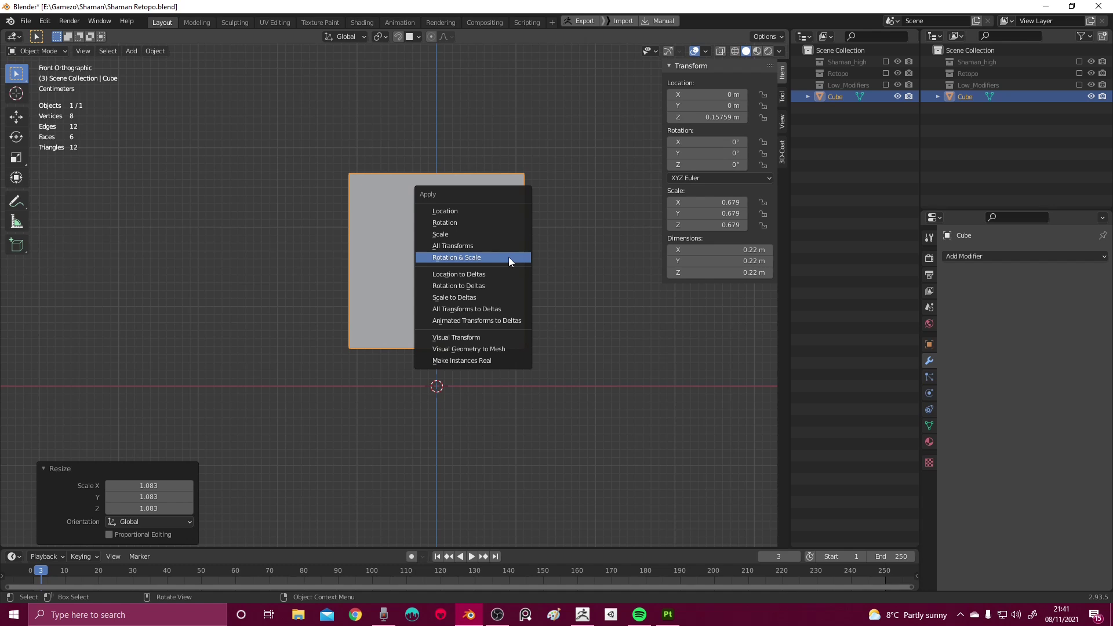
pyautogui.click(509, 257)
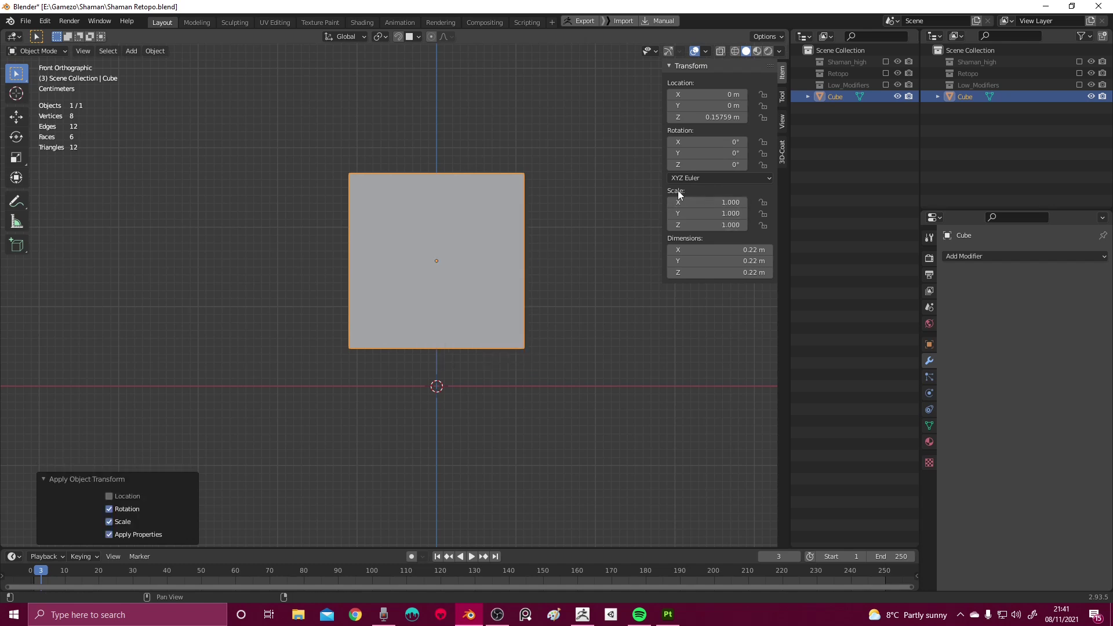
pyautogui.keyDown('shift'); pyautogui.moveTo(564, 192); pyautogui.dragTo(521, 233, button='middle'); pyautogui.keyUp('shift')
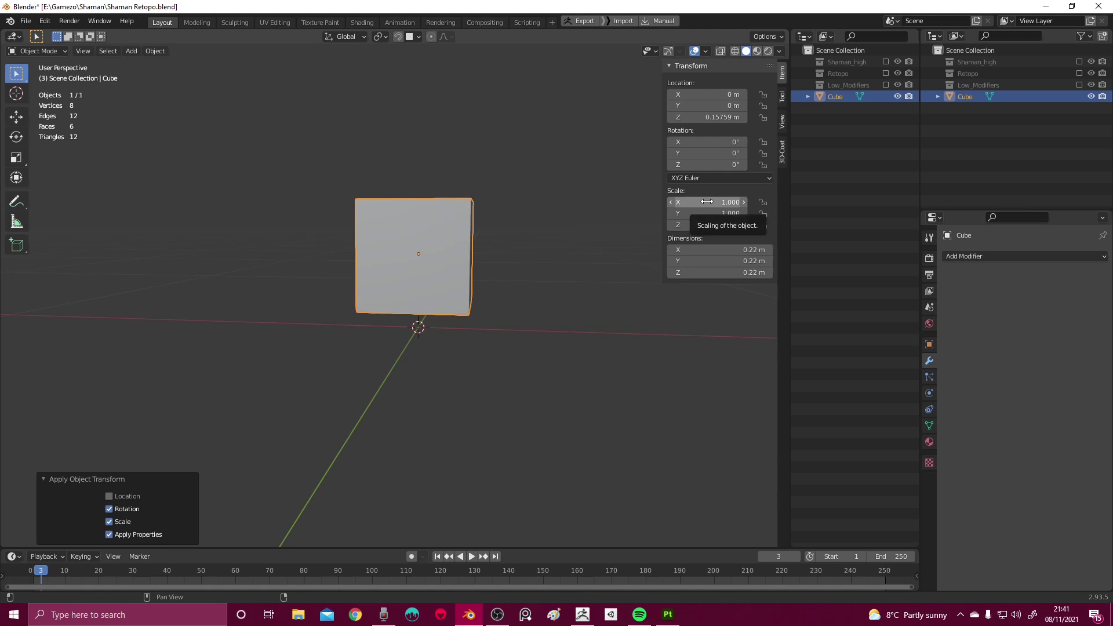
pyautogui.moveTo(632, 212); pyautogui.dragTo(603, 230, button='middle')
pyautogui.moveTo(655, 203); pyautogui.dragTo(472, 230, button='middle')
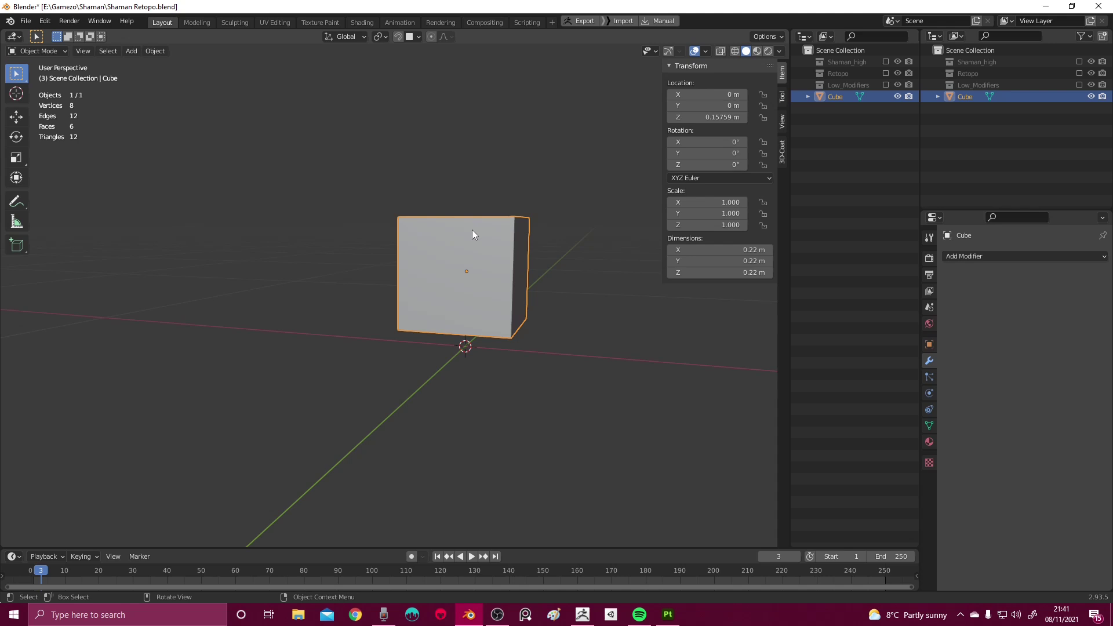
# Delete the example cube and re-enable the Shaman_high and Retopo collections in the view layer
pyautogui.press('x')
pyautogui.click(472, 230)
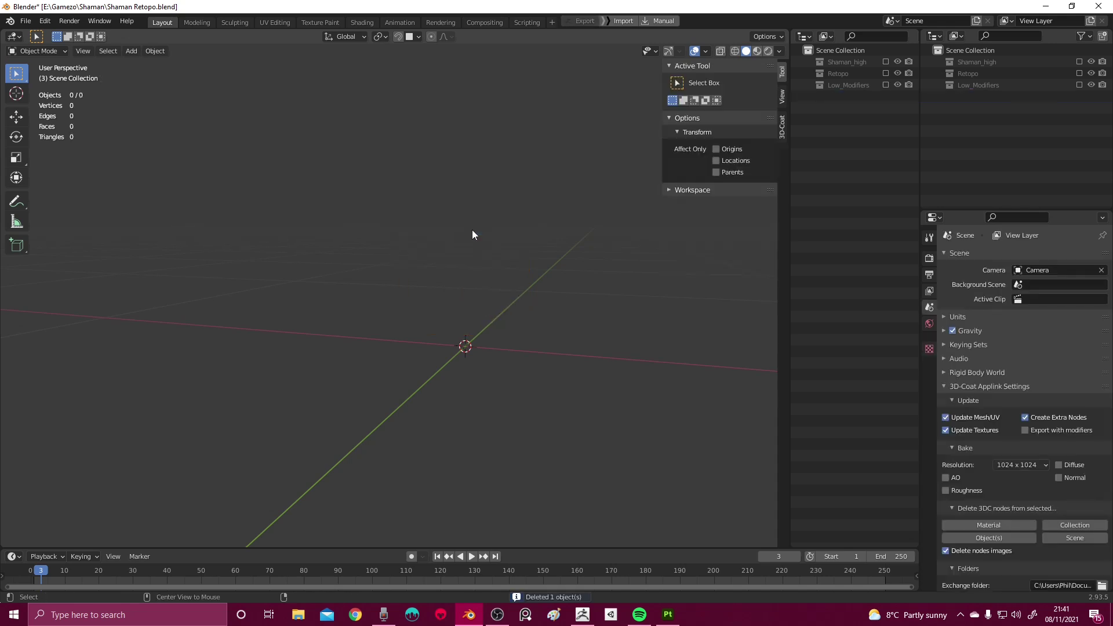
pyautogui.click(1079, 62)
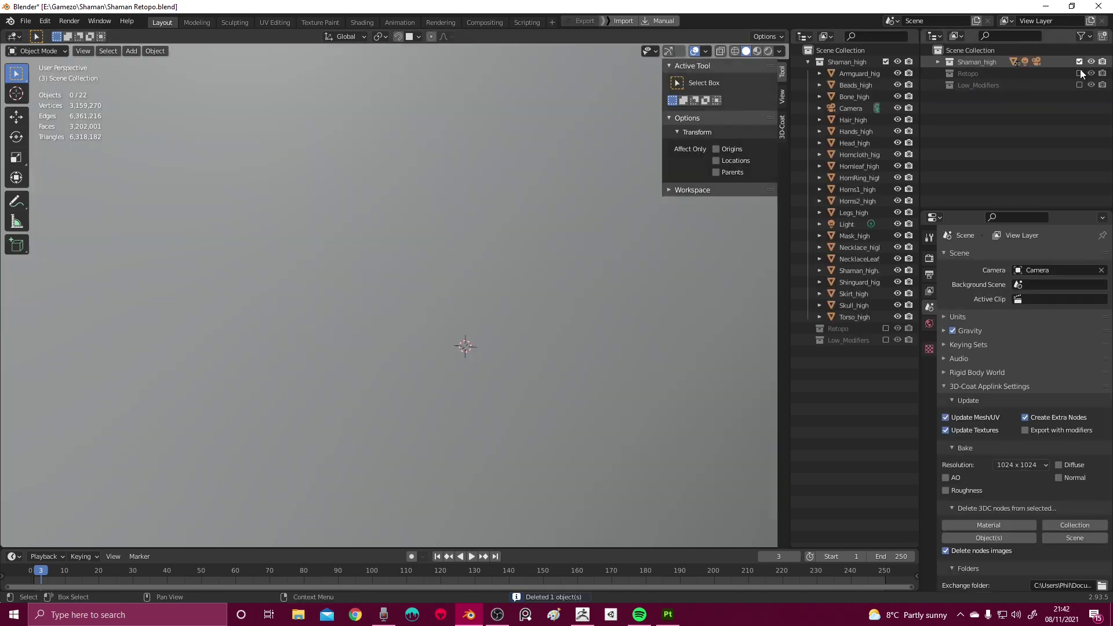
pyautogui.click(1079, 73)
pyautogui.moveTo(546, 294); pyautogui.dragTo(541, 233, button='middle')
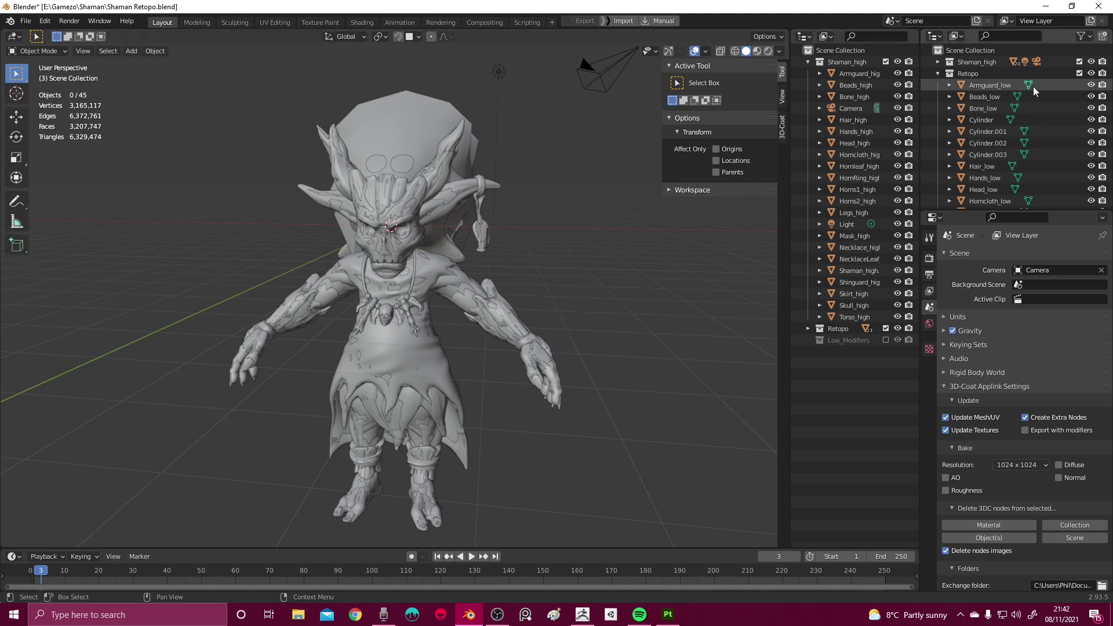
# Exclude the Shaman_high collection from the view layer and inspect the low-poly shaman on its own
pyautogui.click(1079, 61)
pyautogui.moveTo(557, 220); pyautogui.dragTo(504, 189, button='middle')
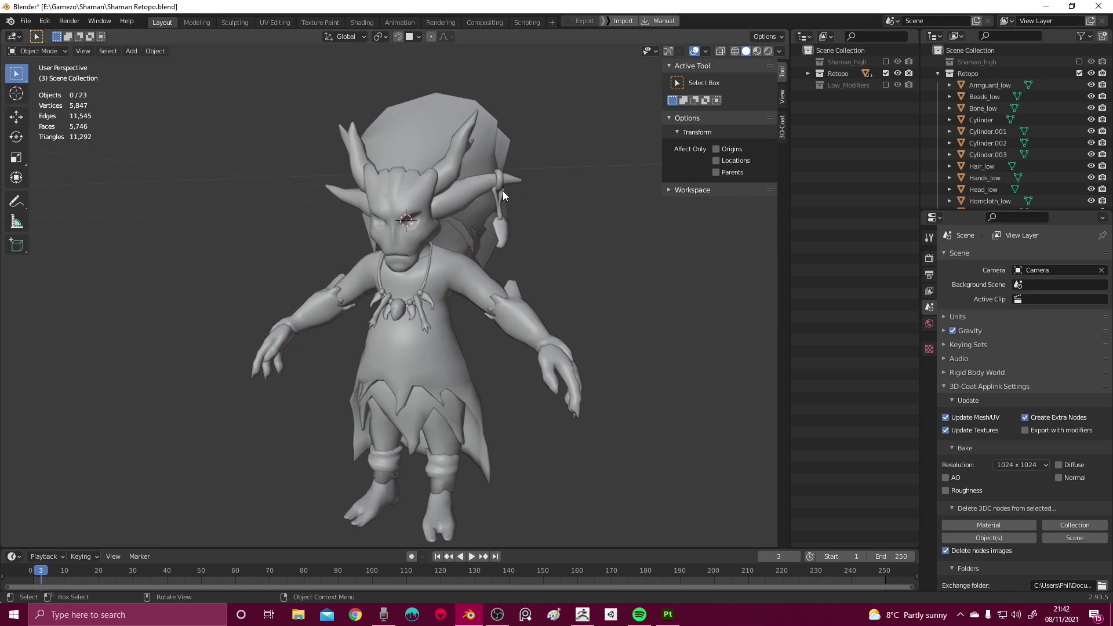
pyautogui.moveTo(493, 201); pyautogui.dragTo(516, 190, button='middle')
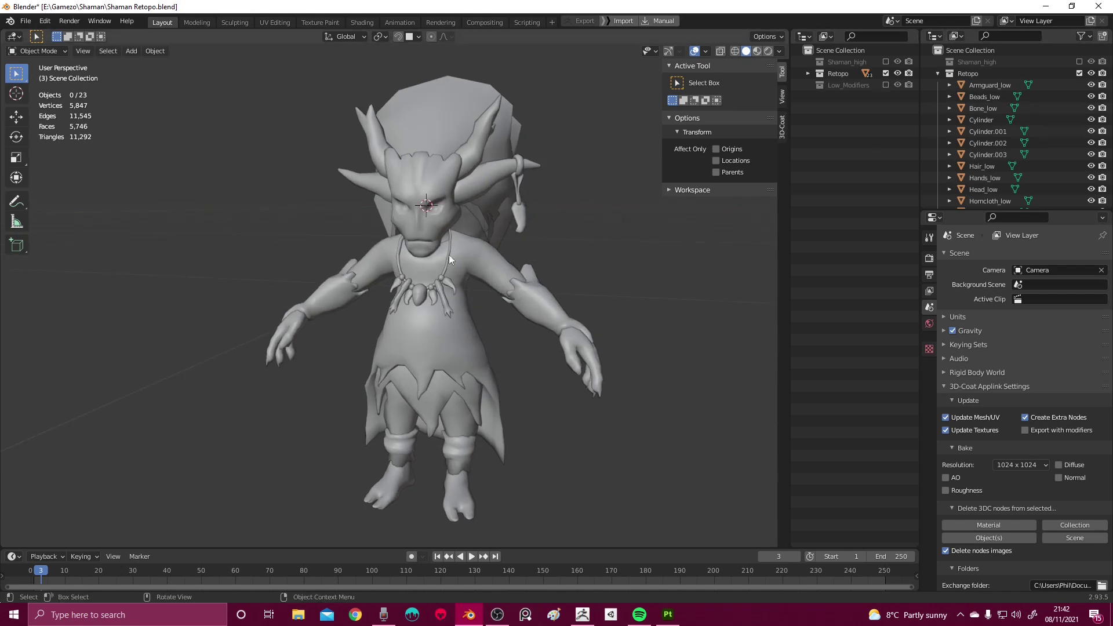
# Box-select every low-poly shaman part in wireframe, check the selection in solid shading, and clear it
pyautogui.scroll(-2, 464, 258)
pyautogui.hotkey('shift', 'z')
pyautogui.press('b')
pyautogui.moveTo(566, 134); pyautogui.dragTo(231, 498)
pyautogui.hotkey('shift', 'z')
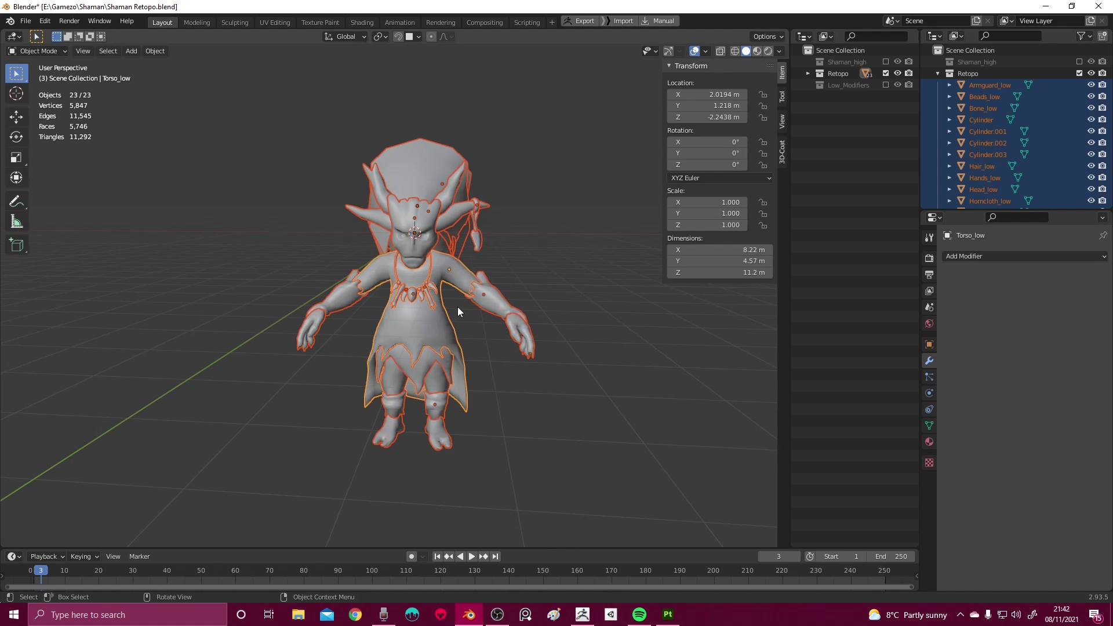
pyautogui.click(457, 307)
pyautogui.moveTo(458, 308); pyautogui.dragTo(486, 280, button='middle')
pyautogui.scroll(2, 486, 280)
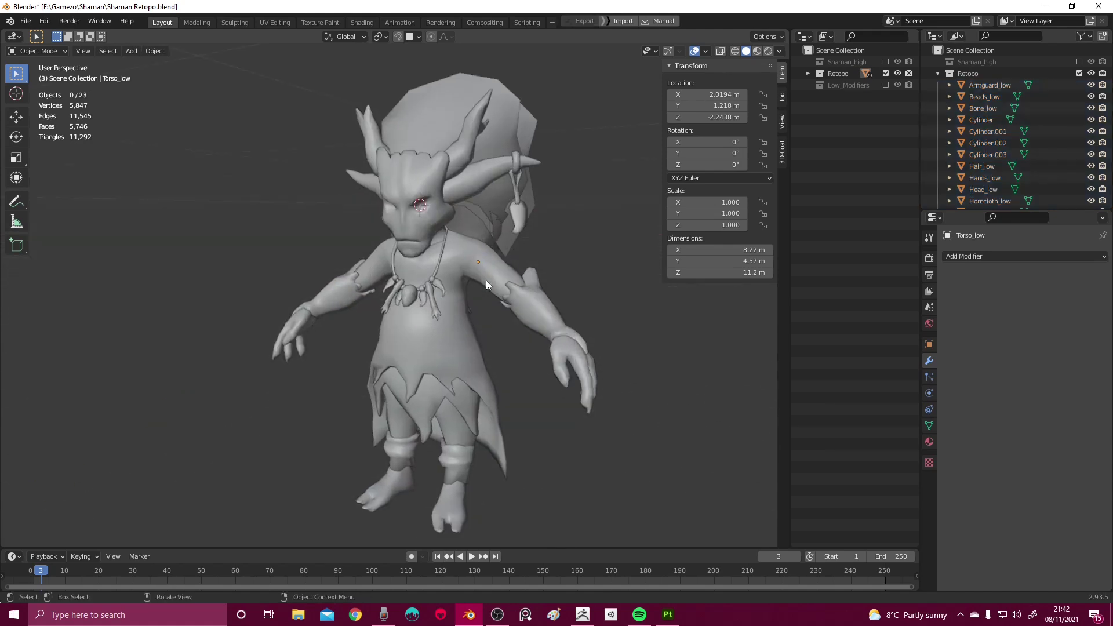
# Select all the low-poly shaman parts in wireframe and join them into one object, Torso_low
pyautogui.moveTo(485, 280); pyautogui.dragTo(502, 273, button='middle')
pyautogui.hotkey('shift', 'z')
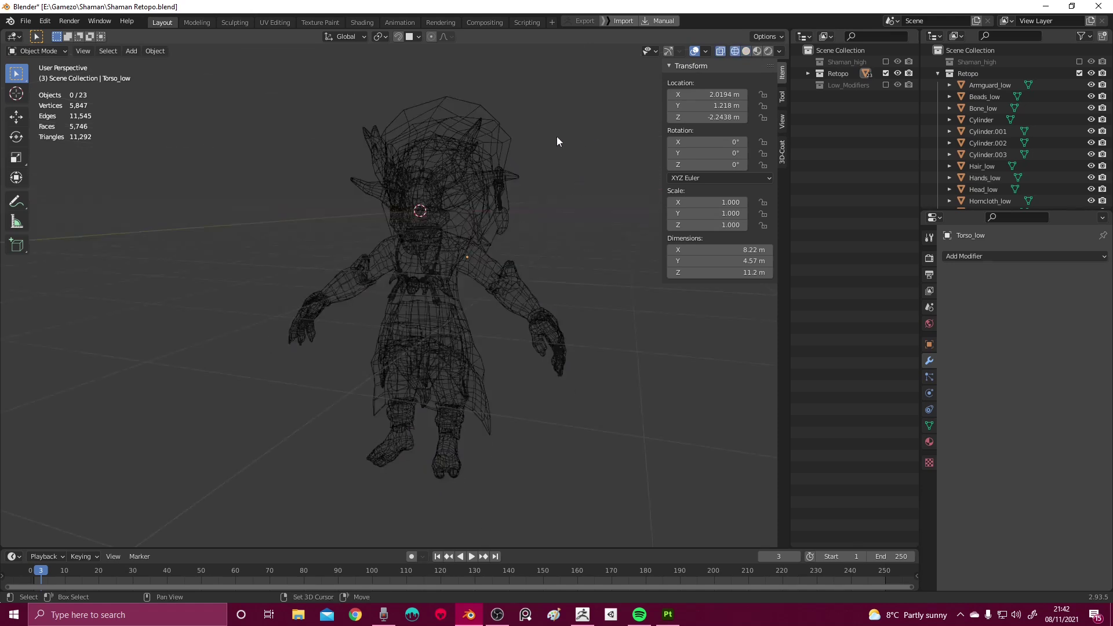
pyautogui.click(482, 271)
pyautogui.moveTo(607, 82); pyautogui.dragTo(302, 467)
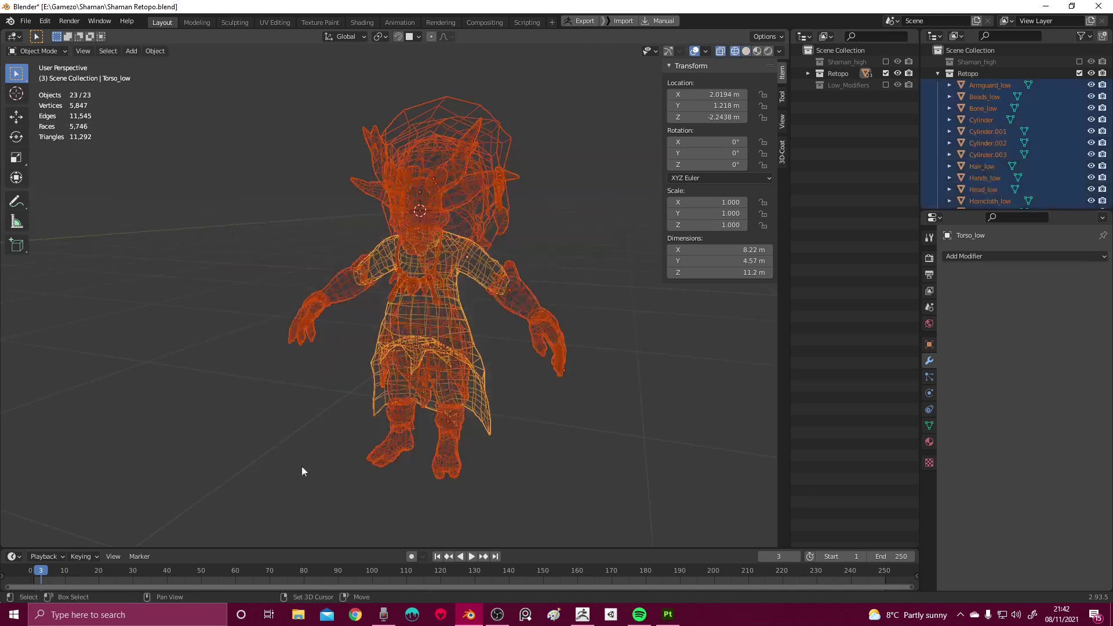
pyautogui.hotkey('shift', 'z')
pyautogui.hotkey('ctrl', 'j')
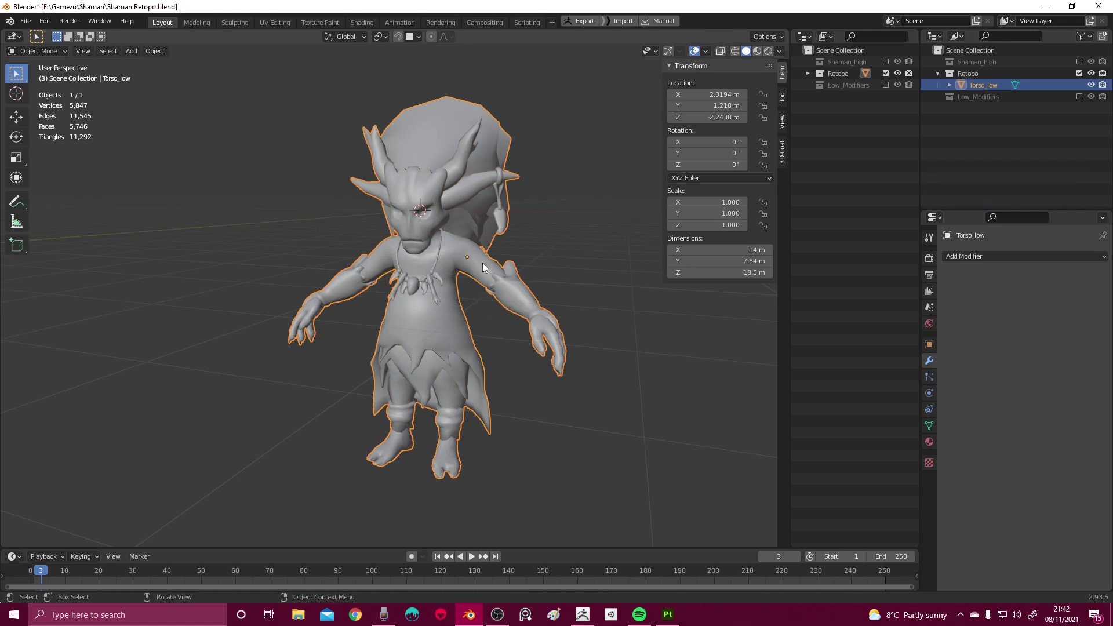
# Inspect the joined low-poly shaman, undo the join, and look through the separate parts in the Retopo collection
pyautogui.scroll(-1, 482, 248)
pyautogui.scroll(2, 481, 258)
pyautogui.keyDown('shift'); pyautogui.moveTo(477, 266); pyautogui.dragTo(457, 238, button='middle'); pyautogui.keyUp('shift')
pyautogui.scroll(1, 457, 238)
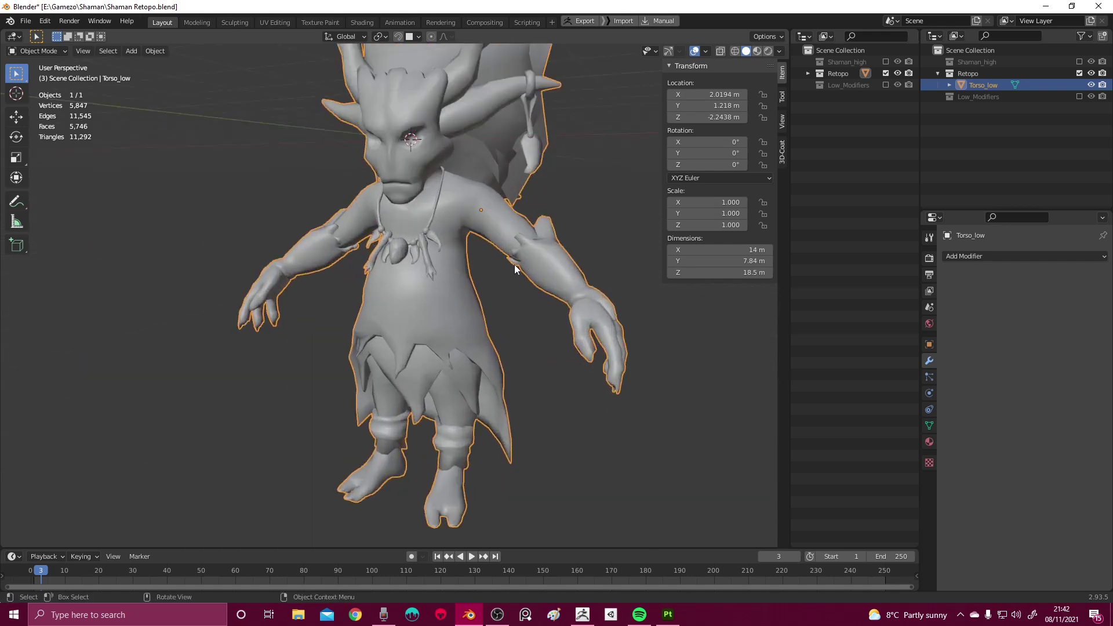
pyautogui.press('a')
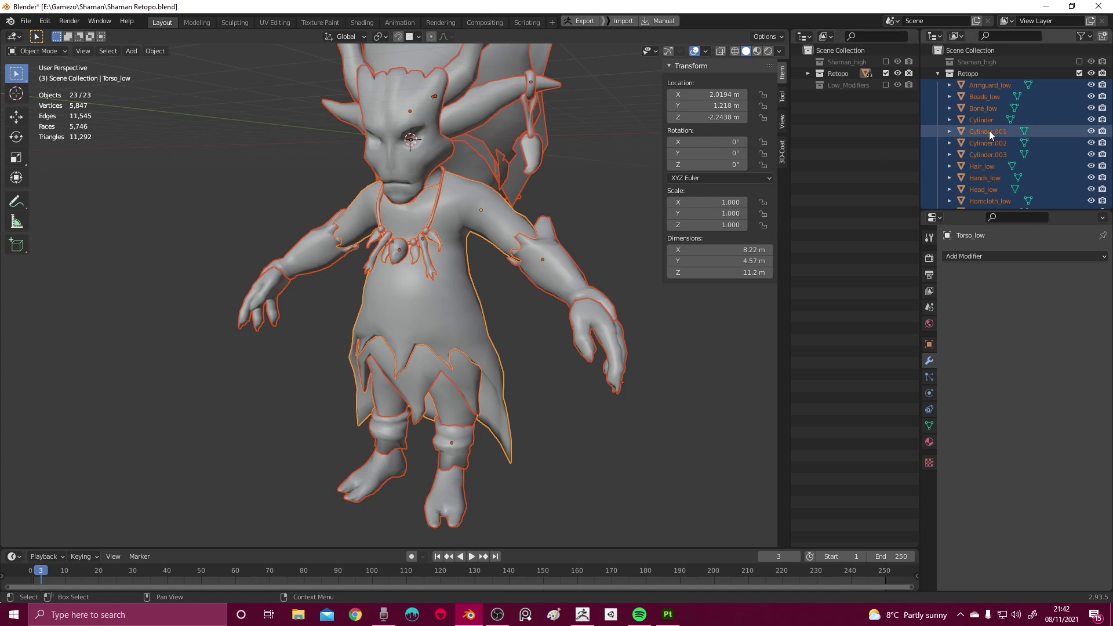
pyautogui.scroll(-6, 980, 136)
pyautogui.scroll(-4, 499, 250)
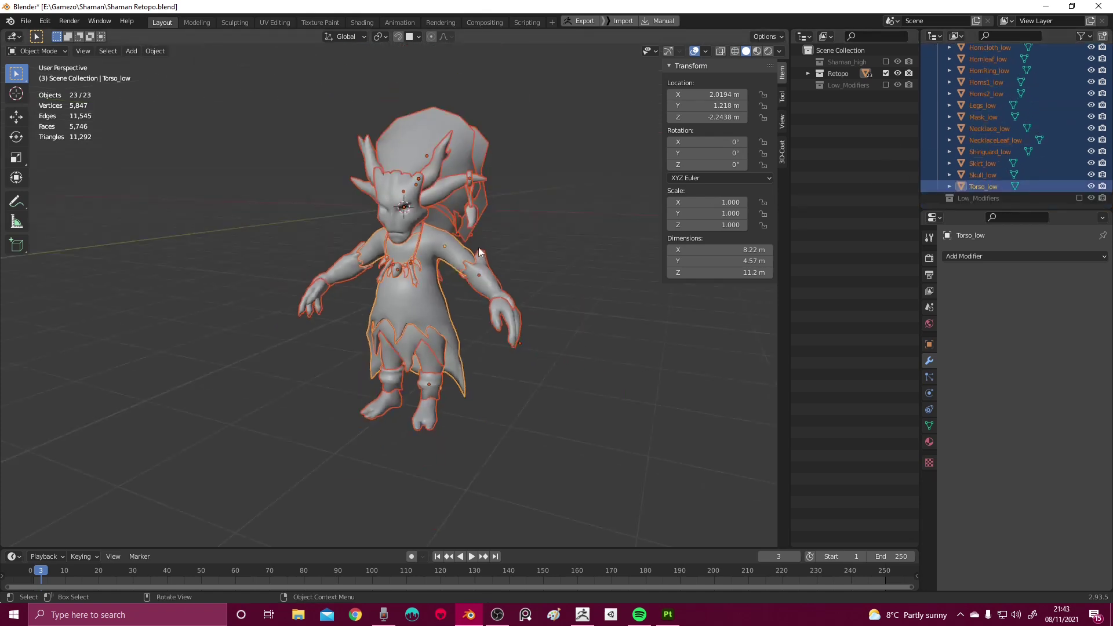
pyautogui.scroll(6, 1004, 146)
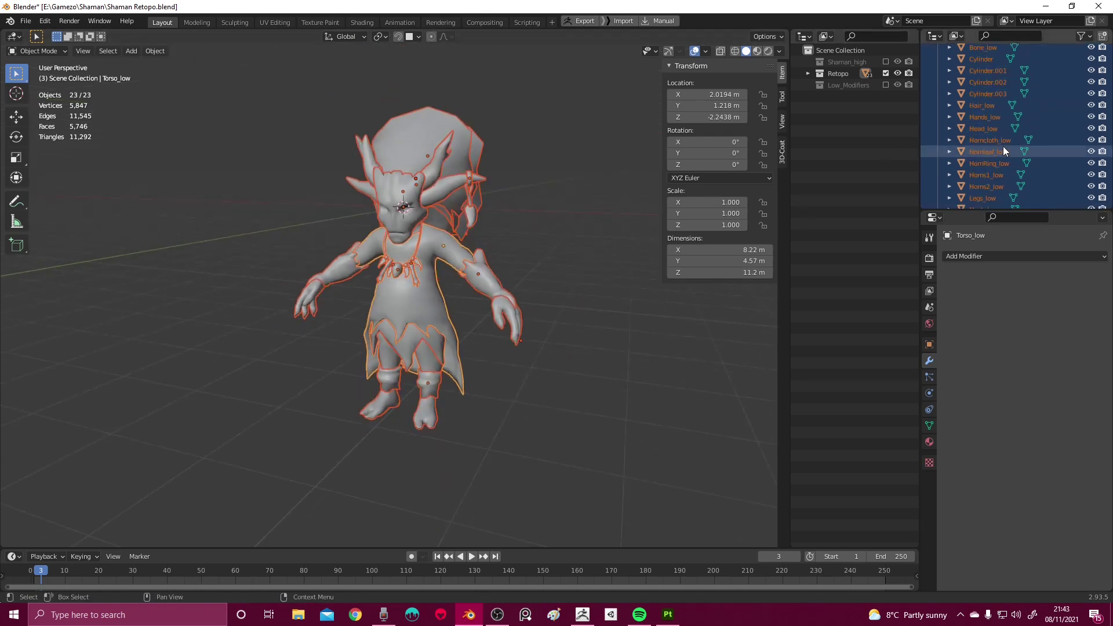
pyautogui.scroll(4, 537, 315)
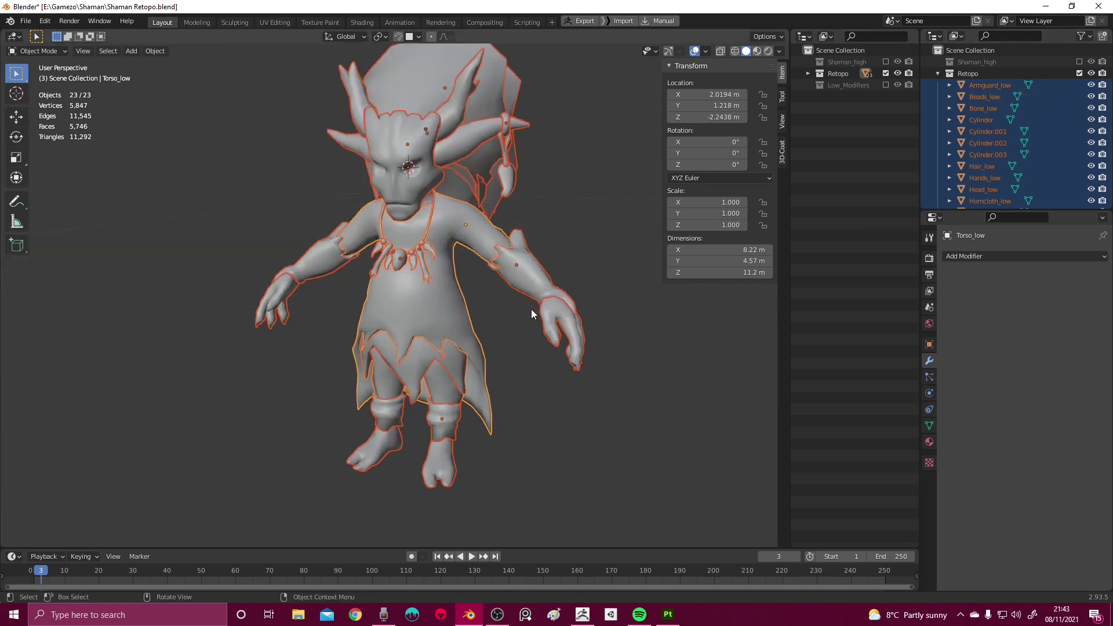
# Box-select every low-poly shaman part in wireframe, return to solid shading, and look up the FBX export option in Quick Favorites
pyautogui.hotkey('alt', 'a')
pyautogui.scroll(-1, 517, 321)
pyautogui.hotkey('shift', 'z')
pyautogui.scroll(-2, 465, 309)
pyautogui.moveTo(465, 309); pyautogui.dragTo(493, 298, button='middle')
pyautogui.press('b')
pyautogui.moveTo(428, 308); pyautogui.dragTo(258, 462)
pyautogui.moveTo(259, 462); pyautogui.dragTo(373, 357, button='middle')
pyautogui.hotkey('shift', 'z')
pyautogui.press('q')
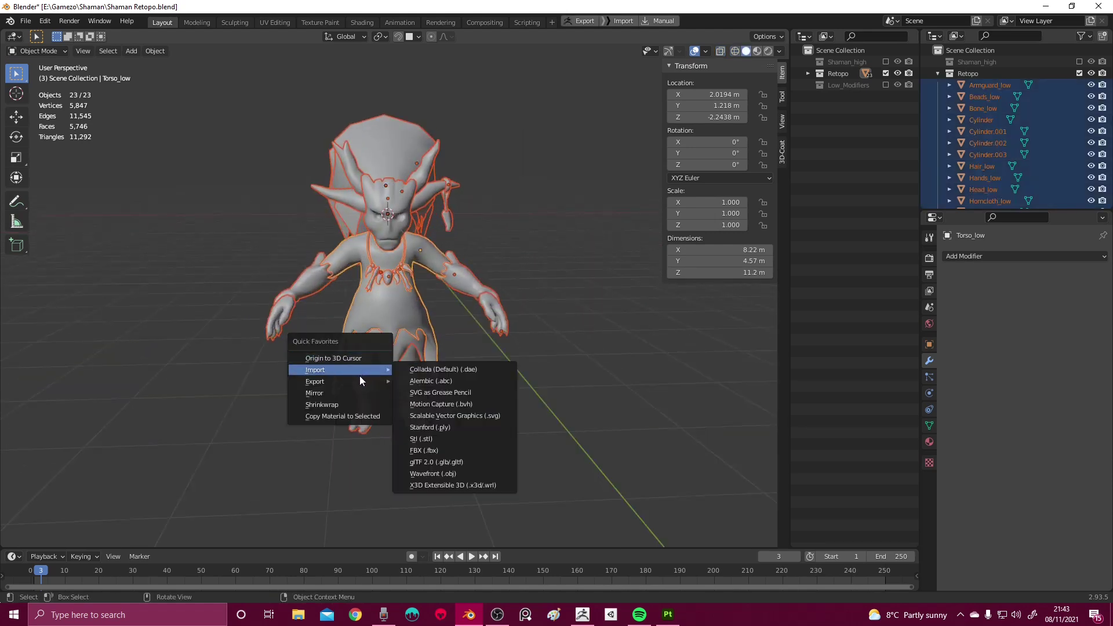
pyautogui.moveTo(359, 381)
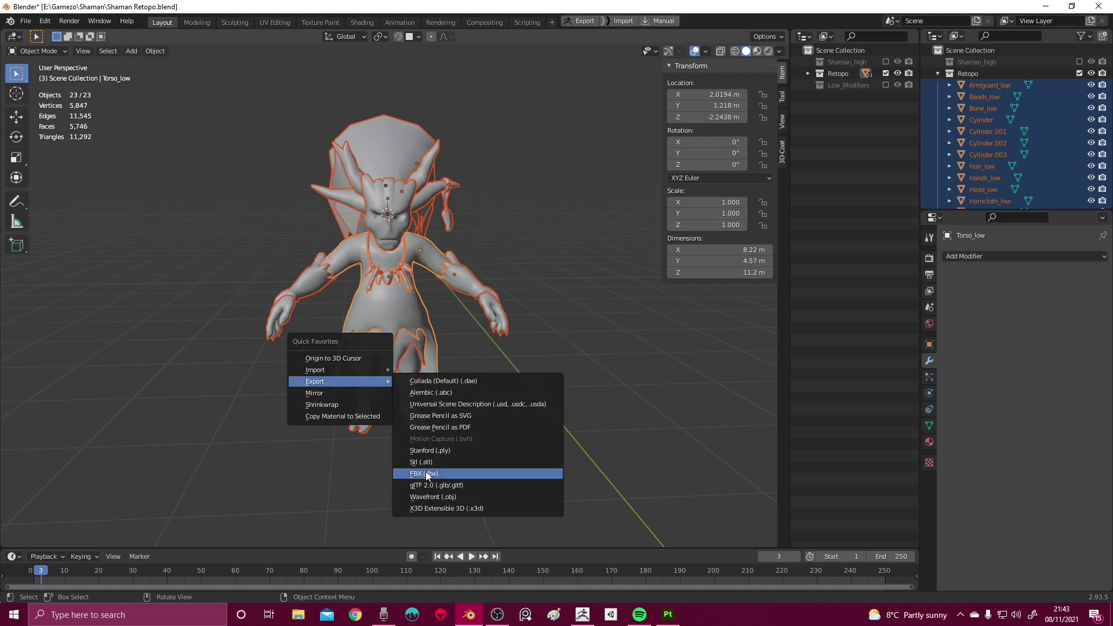
pyautogui.moveTo(419, 318); pyautogui.dragTo(361, 259, button='middle')
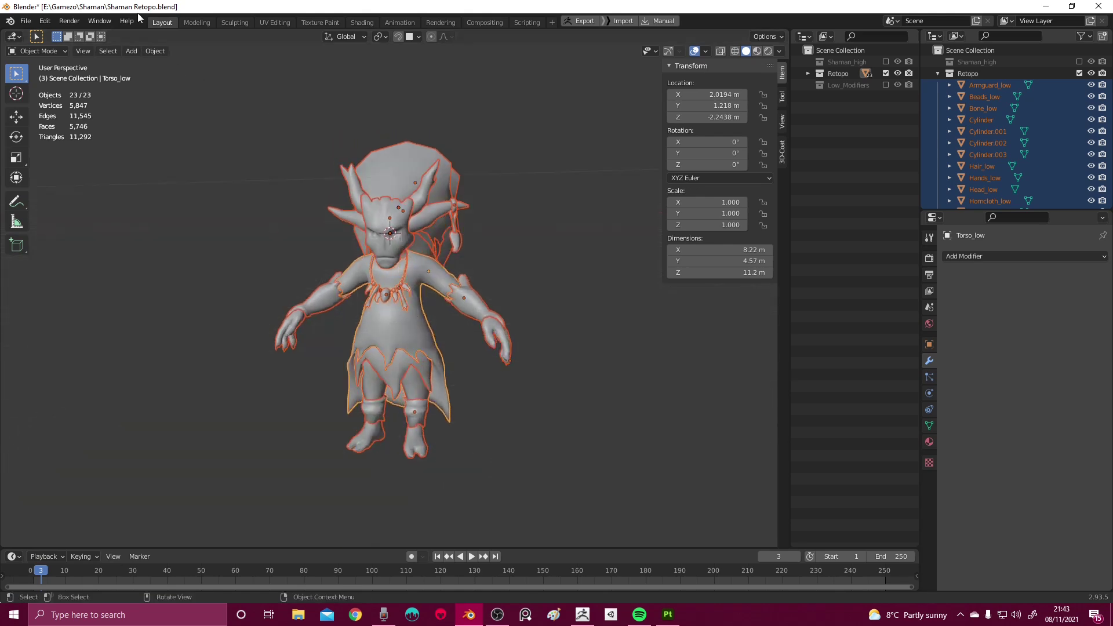
# Inspect the selected low-poly parts, clear the selection, and review the Import and Export entries in Quick Favorites
pyautogui.scroll(3, 414, 226)
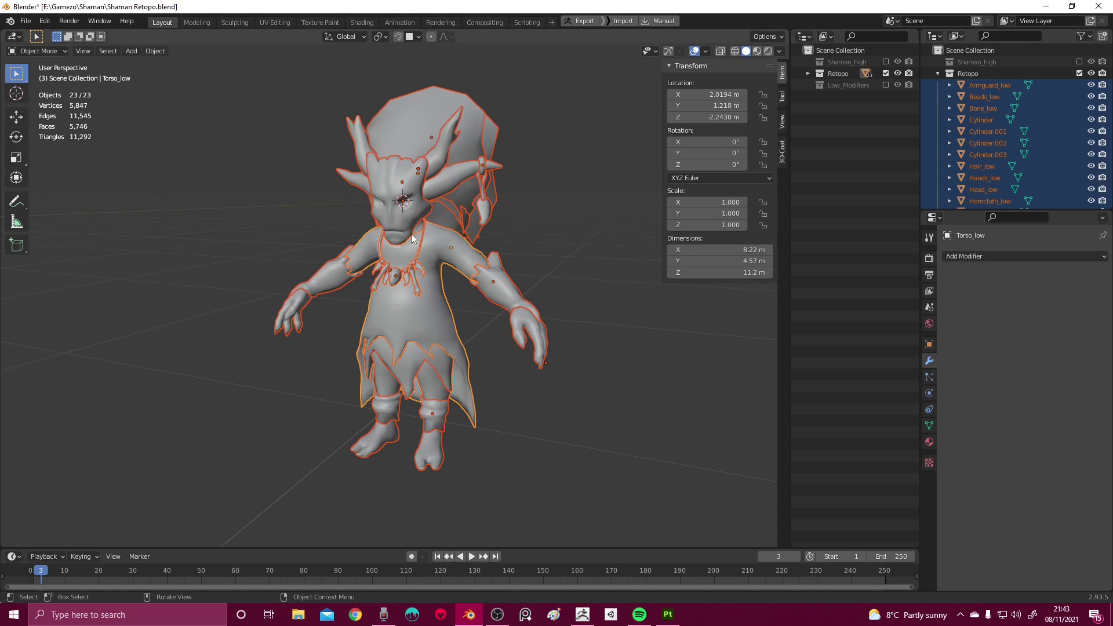
pyautogui.moveTo(417, 246); pyautogui.dragTo(413, 257, button='middle')
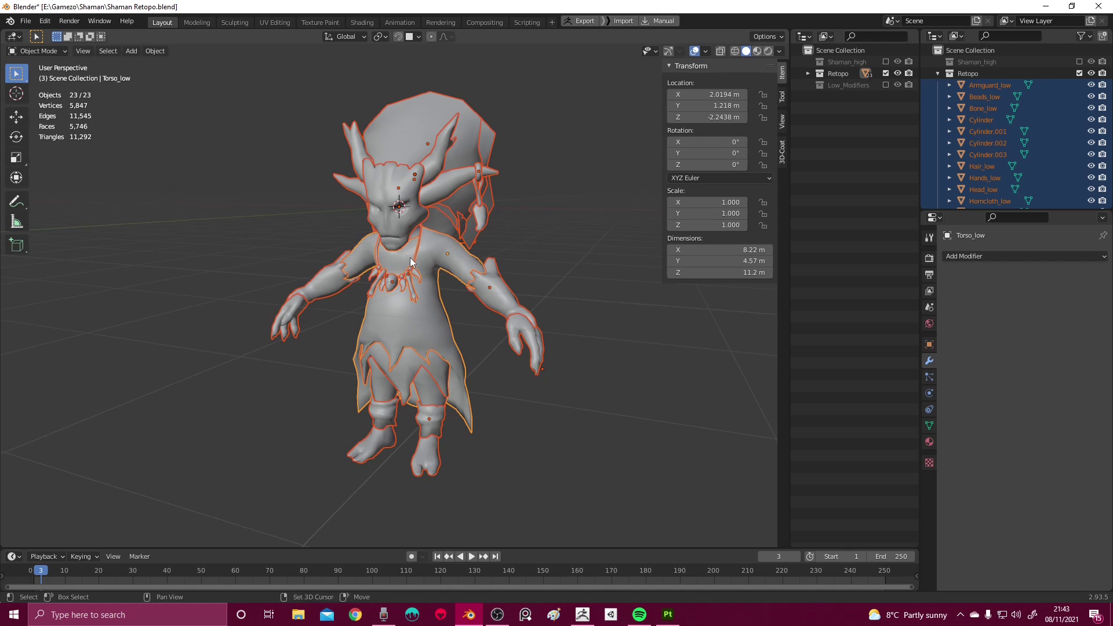
pyautogui.moveTo(410, 262)
pyautogui.mouseDown(button='middle')
pyautogui.moveTo(342, 252)
pyautogui.moveTo(411, 246)
pyautogui.moveTo(377, 219)
pyautogui.moveTo(422, 229)
pyautogui.moveTo(406, 228)
pyautogui.moveTo(494, 218)
pyautogui.mouseUp(button='middle')
pyautogui.hotkey('alt', 'a')
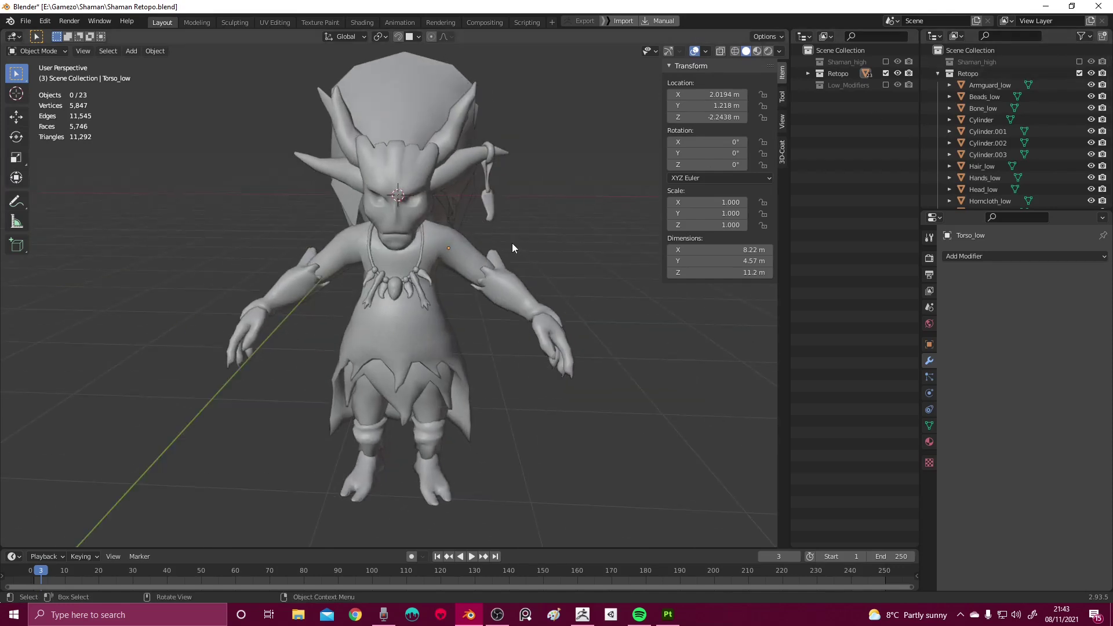
pyautogui.press('q')
pyautogui.moveTo(545, 196); pyautogui.dragTo(498, 183, button='middle')
pyautogui.press('q')
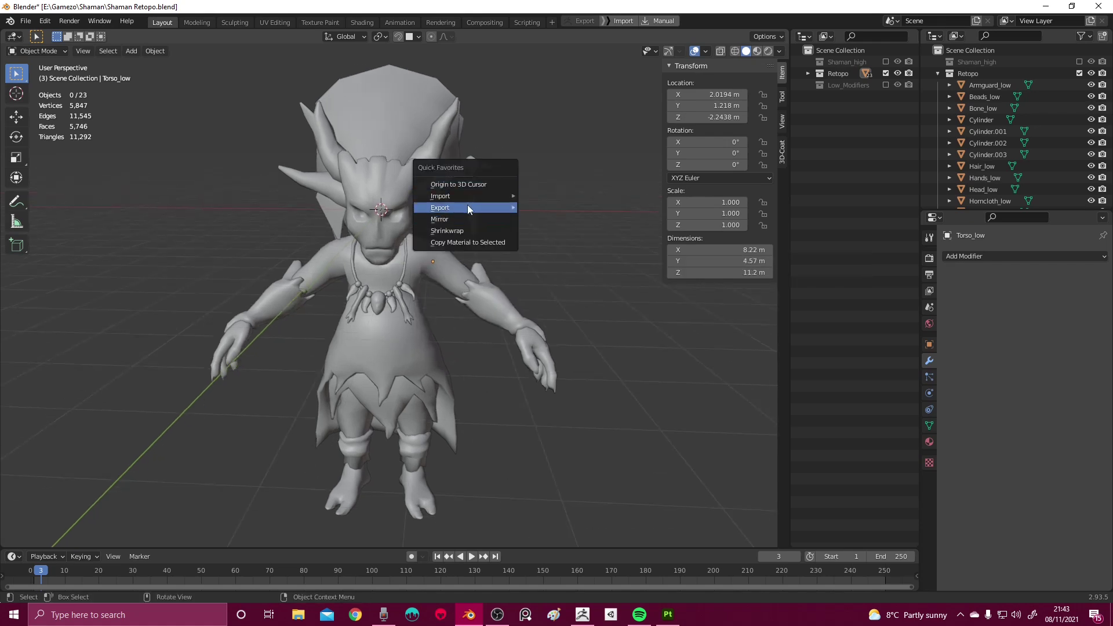
pyautogui.moveTo(395, 349); pyautogui.dragTo(387, 329, button='middle')
pyautogui.press('q')
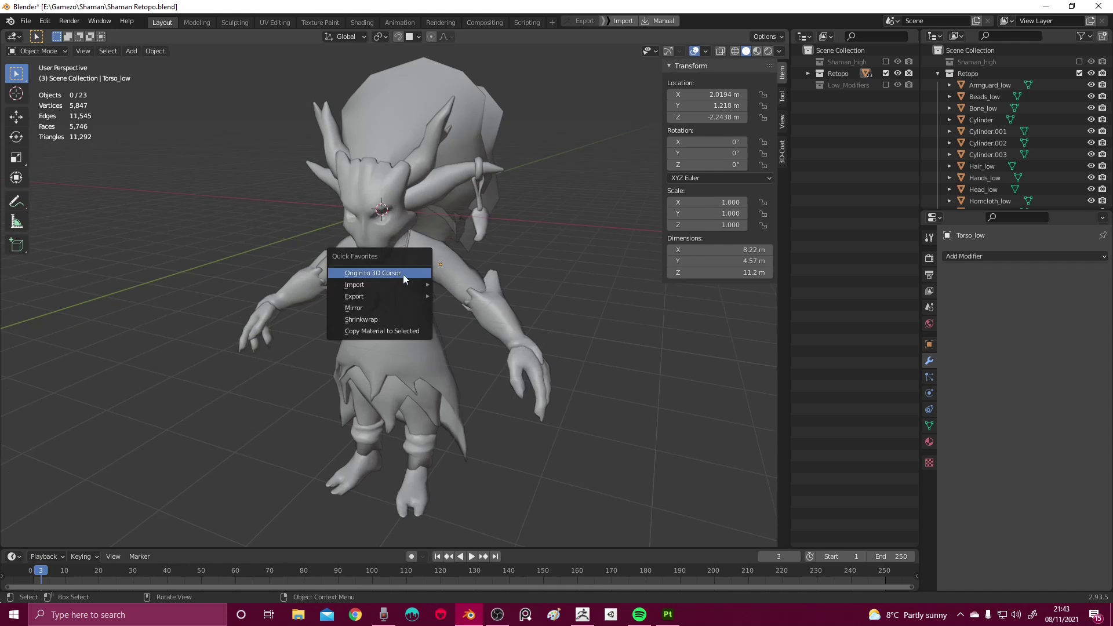
pyautogui.moveTo(375, 256); pyautogui.dragTo(308, 275, button='middle')
# Add the External Data submenu to Quick Favorites
pyautogui.click(26, 20)
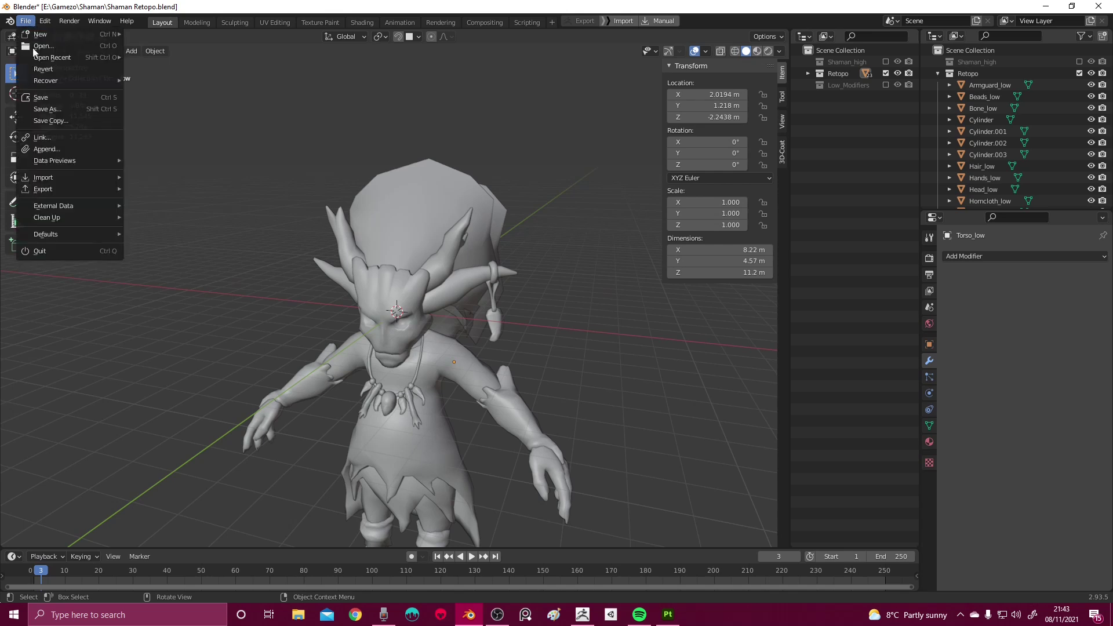
pyautogui.rightClick(67, 189)
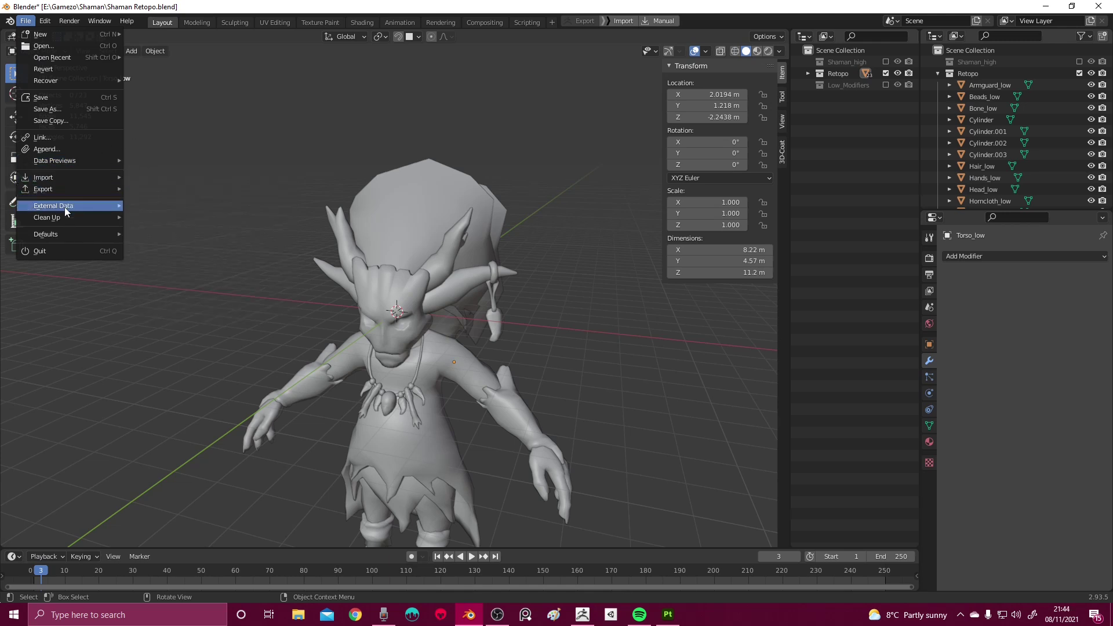
pyautogui.rightClick(62, 190)
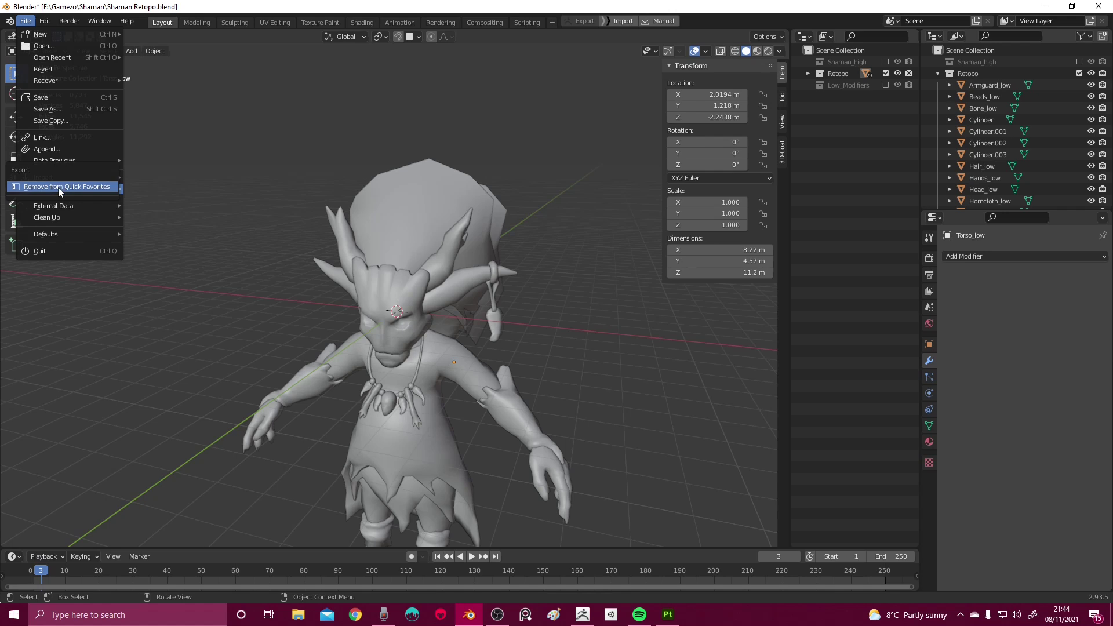
pyautogui.rightClick(59, 207)
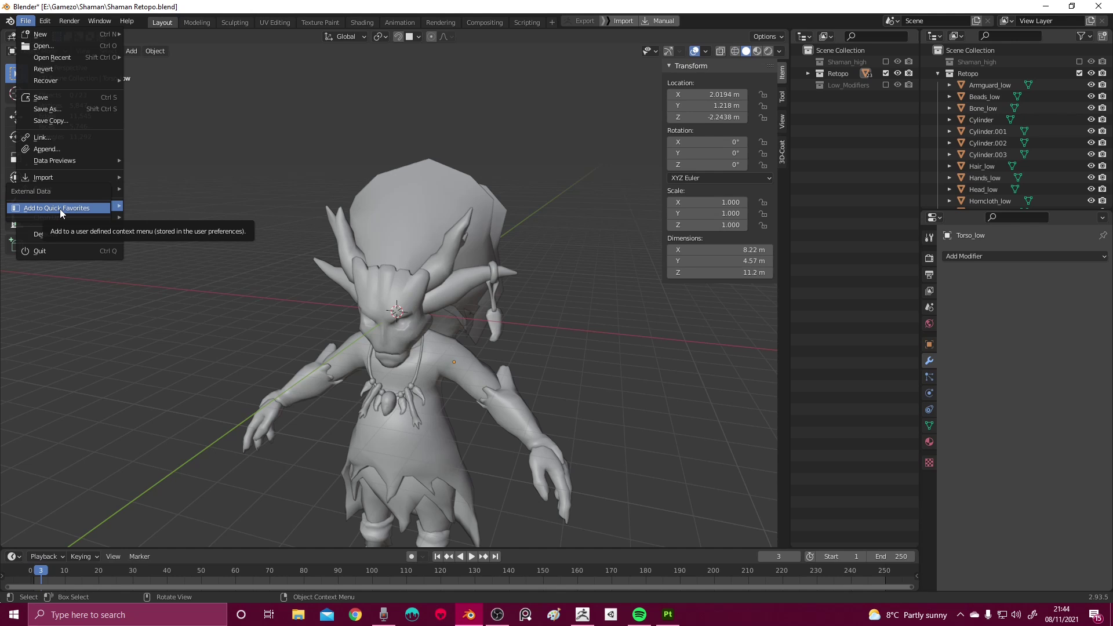
pyautogui.click(61, 209)
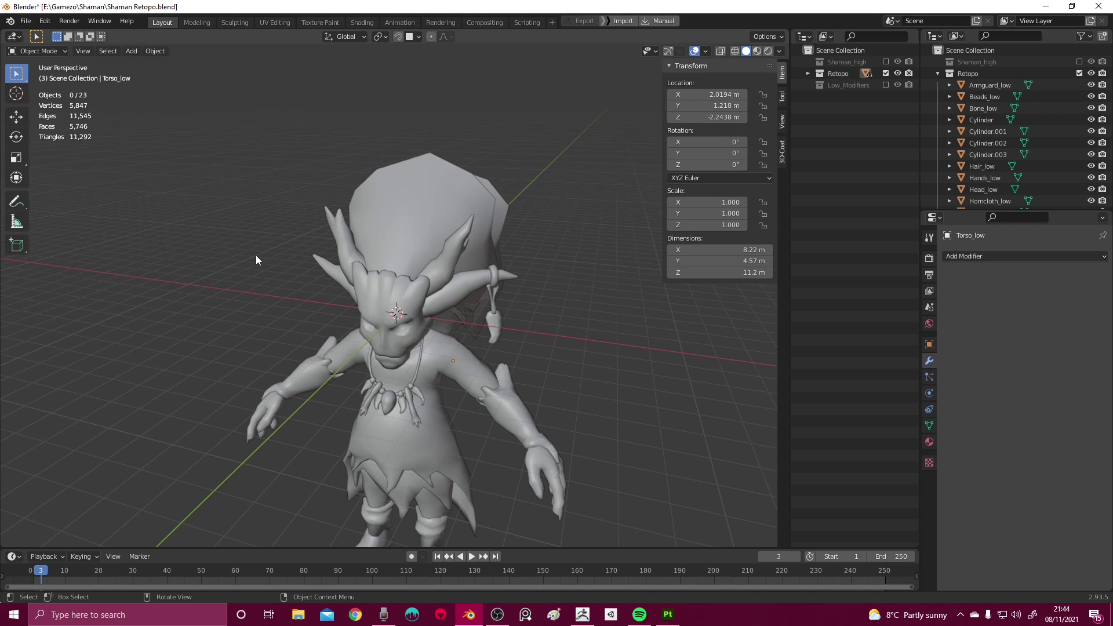
# Remove the External Data submenu from Quick Favorites
pyautogui.moveTo(257, 260); pyautogui.dragTo(283, 260, button='middle')
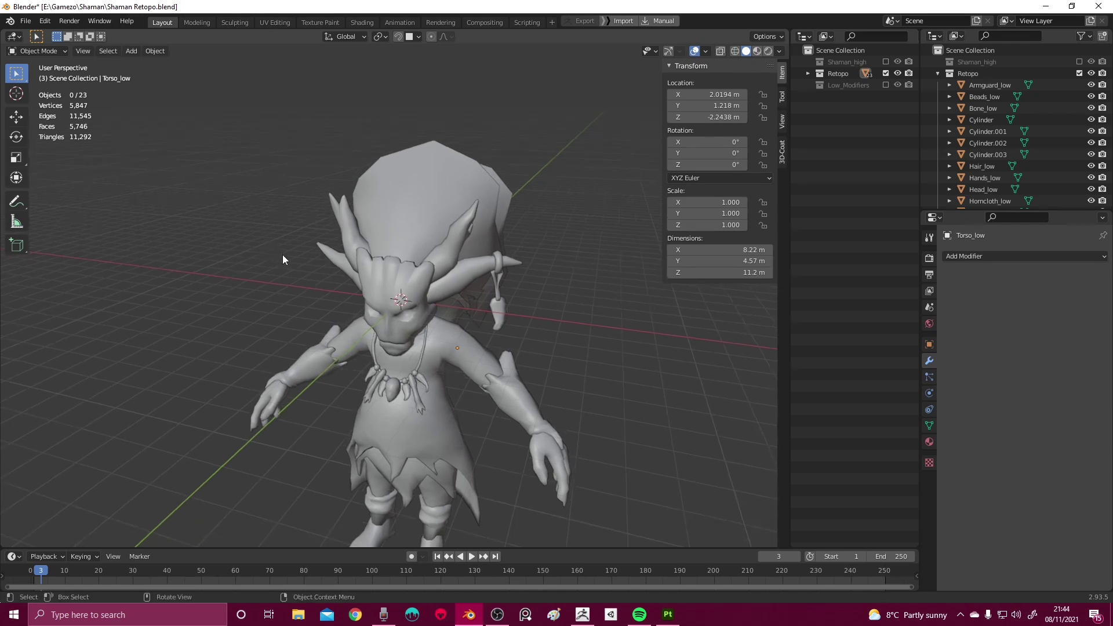
pyautogui.press('q')
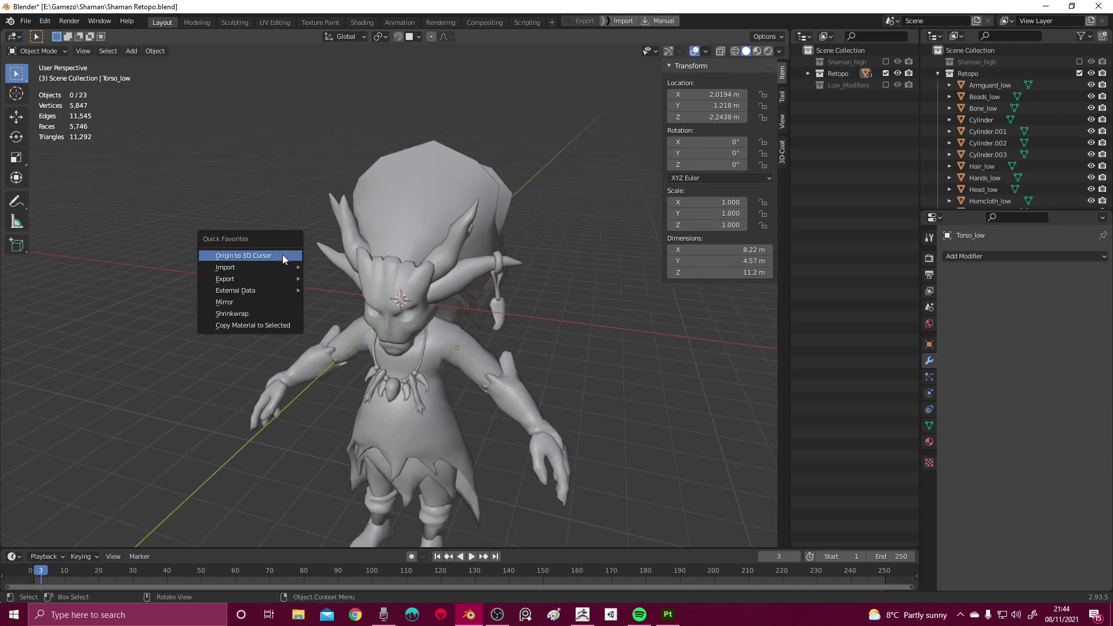
pyautogui.moveTo(271, 291)
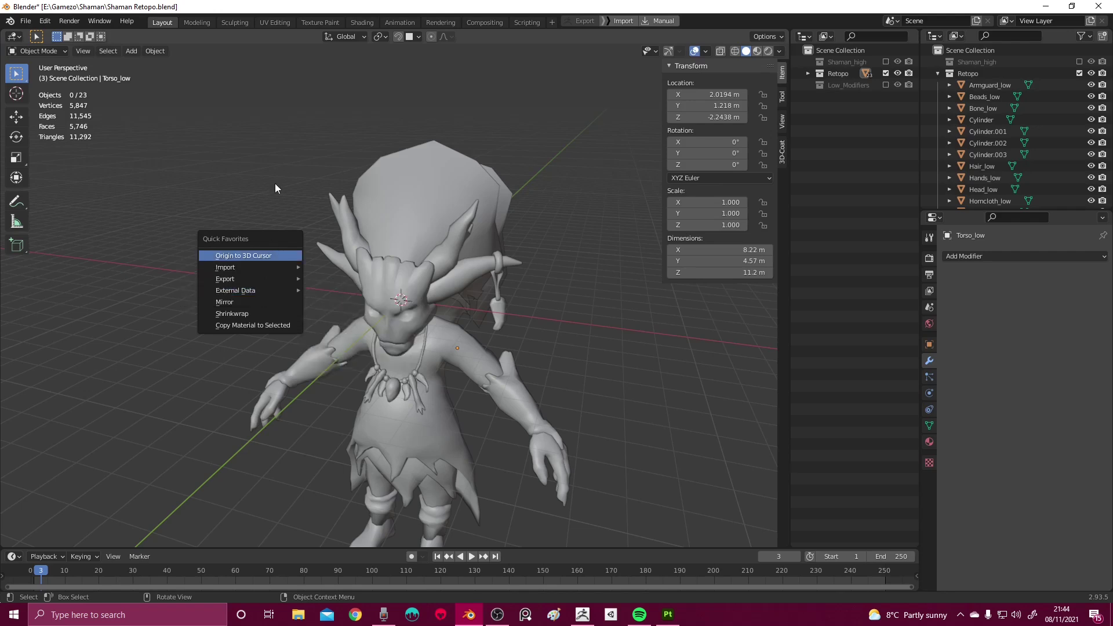
pyautogui.moveTo(266, 176); pyautogui.dragTo(311, 134, button='middle')
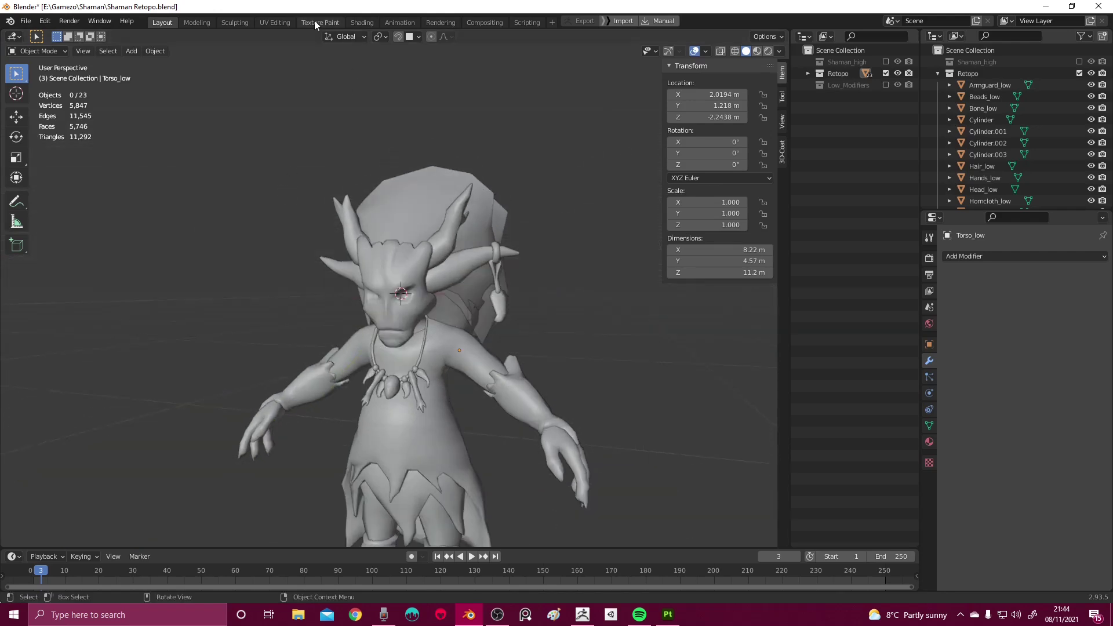
# Select all the low-poly parts with Mask_low active, apply Shade Flat, and clear the selection
pyautogui.moveTo(557, 336); pyautogui.dragTo(270, 242, button='middle')
pyautogui.moveTo(462, 272)
pyautogui.mouseDown(button='middle')
pyautogui.moveTo(492, 276)
pyautogui.moveTo(469, 282)
pyautogui.moveTo(488, 298)
pyautogui.moveTo(479, 277)
pyautogui.mouseUp(button='middle')
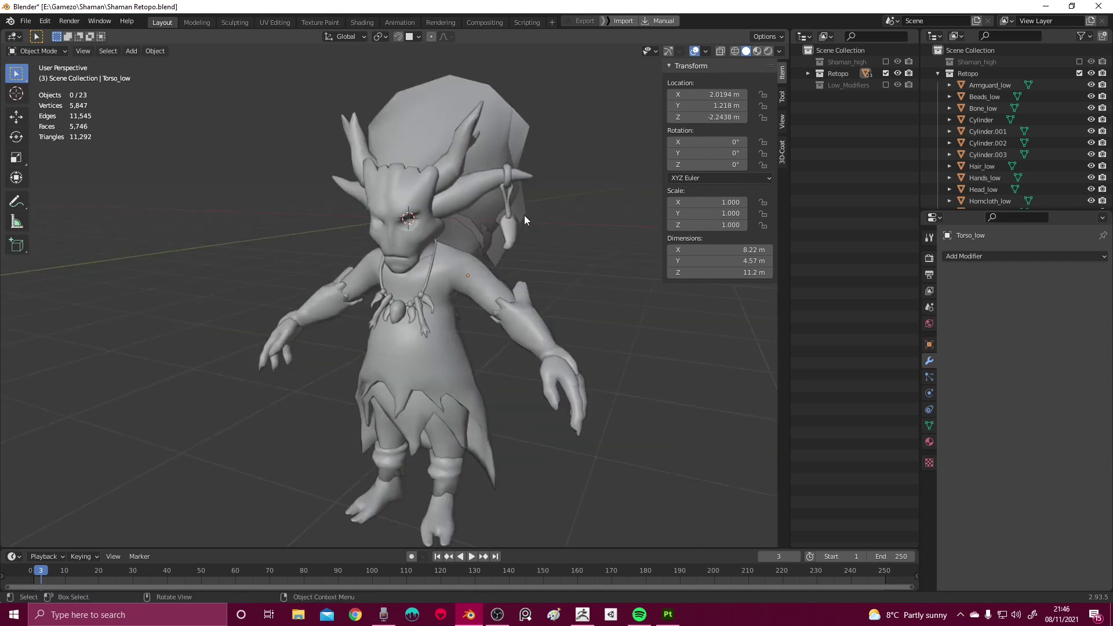
pyautogui.moveTo(524, 215)
pyautogui.mouseDown(button='middle')
pyautogui.moveTo(492, 220)
pyautogui.moveTo(520, 225)
pyautogui.moveTo(514, 244)
pyautogui.moveTo(465, 215)
pyautogui.moveTo(501, 197)
pyautogui.moveTo(475, 228)
pyautogui.moveTo(462, 215)
pyautogui.moveTo(507, 225)
pyautogui.moveTo(466, 224)
pyautogui.moveTo(458, 201)
pyautogui.moveTo(474, 222)
pyautogui.moveTo(466, 229)
pyautogui.moveTo(484, 228)
pyautogui.moveTo(423, 227)
pyautogui.moveTo(459, 221)
pyautogui.moveTo(474, 242)
pyautogui.moveTo(478, 232)
pyautogui.mouseUp(button='middle')
pyautogui.scroll(3, 505, 231)
pyautogui.press('a')
pyautogui.click(440, 214)
pyautogui.scroll(-2, 477, 221)
pyautogui.press('a')
pyautogui.rightClick(479, 221)
pyautogui.click(468, 232)
pyautogui.hotkey('alt', 'a')
# Select all the low-poly shaman parts and apply Shade Smooth to them
pyautogui.scroll(3, 470, 197)
pyautogui.scroll(1, 475, 222)
pyautogui.scroll(-3, 461, 228)
pyautogui.press('a')
pyautogui.scroll(3, 474, 242)
pyautogui.rightClick(478, 232)
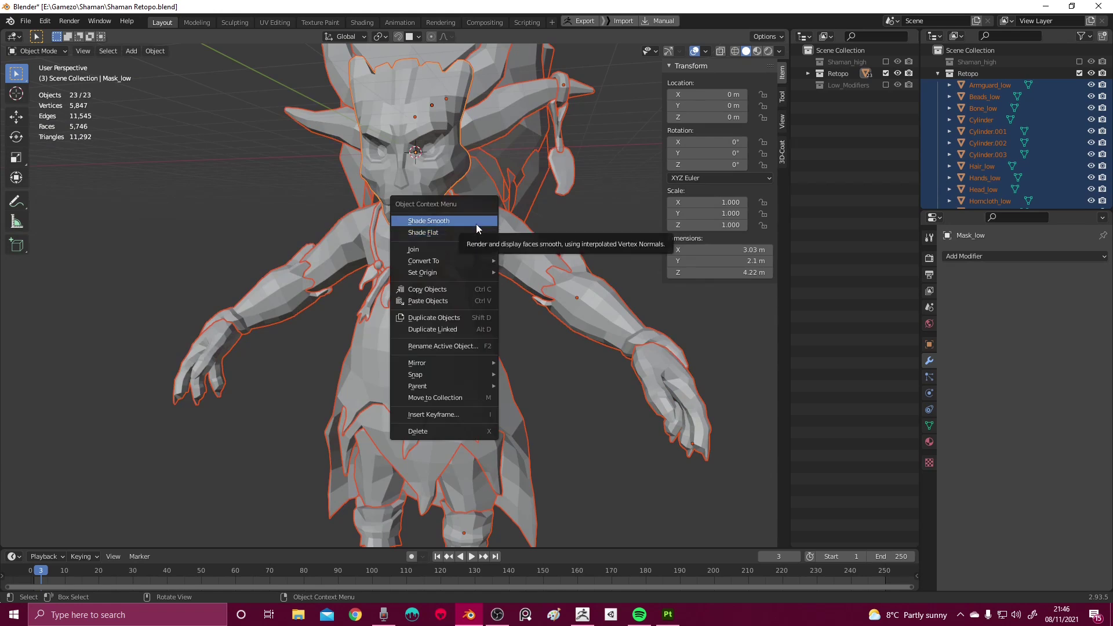
pyautogui.click(484, 222)
pyautogui.scroll(-3, 534, 225)
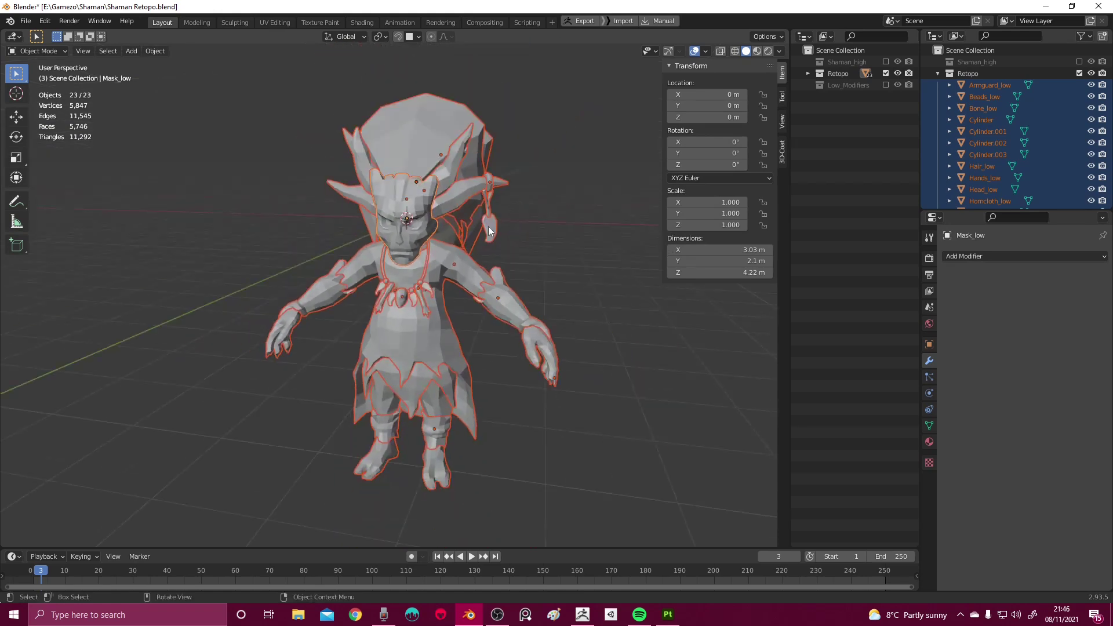
pyautogui.rightClick(487, 227)
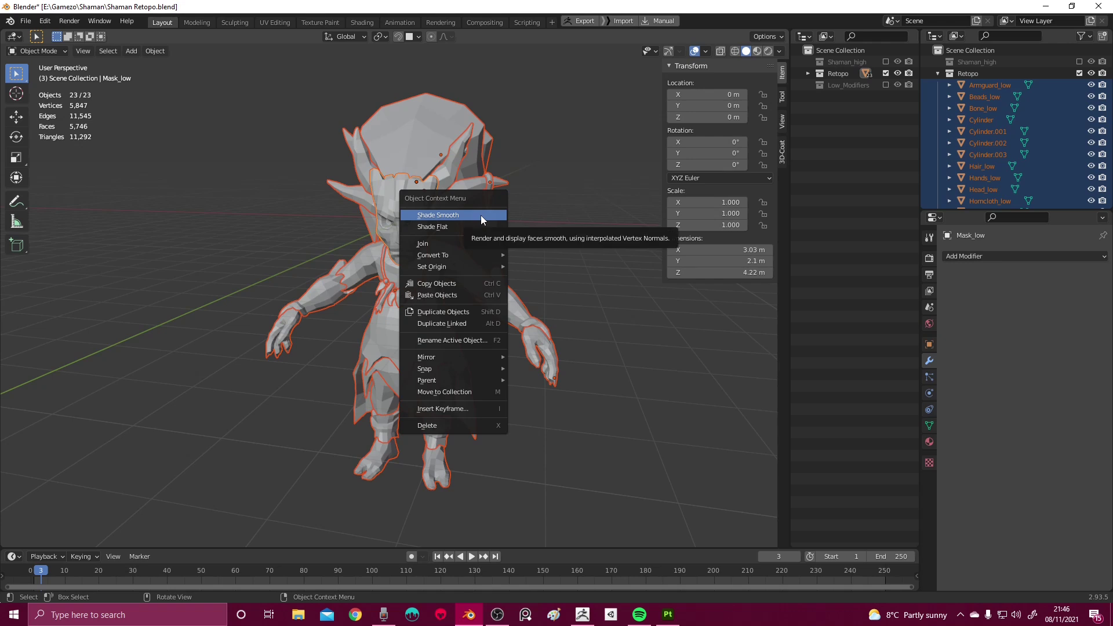
pyautogui.click(482, 215)
# Examine the smooth-shaded mask up close and select single edges around its forehead in Edit Mode
pyautogui.scroll(-1, 473, 207)
pyautogui.scroll(1, 472, 206)
pyautogui.keyDown('shift'); pyautogui.moveTo(469, 197); pyautogui.dragTo(442, 281, button='middle'); pyautogui.keyUp('shift')
pyautogui.scroll(4, 478, 266)
pyautogui.press('Tab')
pyautogui.scroll(2, 442, 269)
pyautogui.click(417, 234)
pyautogui.moveTo(417, 234)
pyautogui.keyDown('shift'); pyautogui.mouseDown(button='middle')
pyautogui.moveTo(385, 258)
pyautogui.moveTo(433, 248)
pyautogui.mouseUp(button='middle'); pyautogui.keyUp('shift')
pyautogui.keyDown('alt'); pyautogui.click(434, 248); pyautogui.keyUp('alt')
pyautogui.keyDown('alt'); pyautogui.click(383, 254); pyautogui.keyUp('alt')
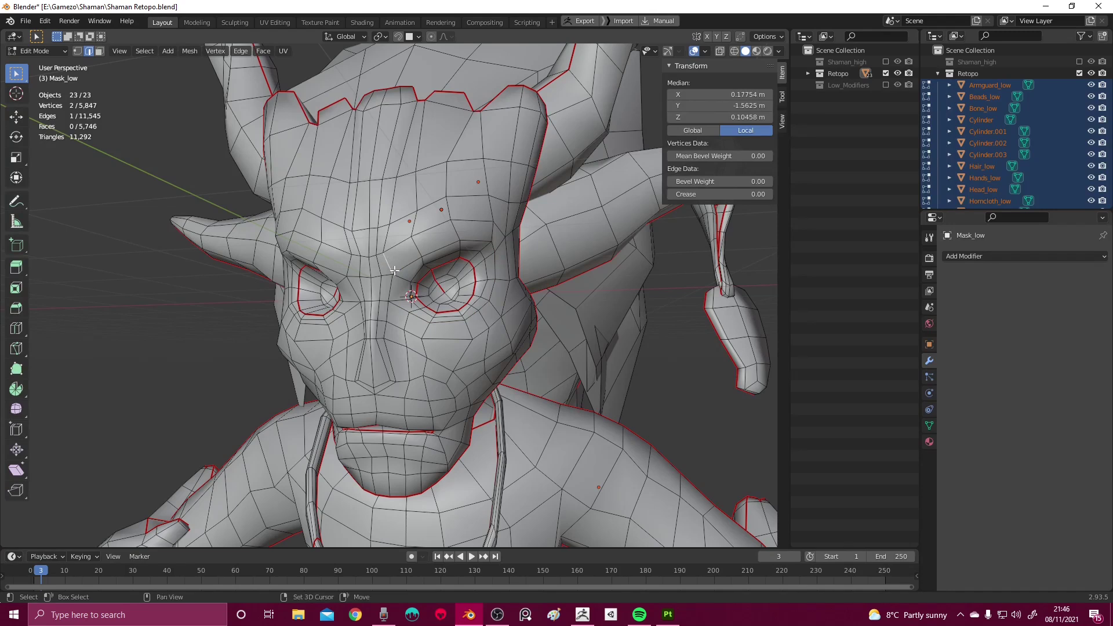
# Examine further edges between the mask's brows and compare the face in Edit Mode and Object Mode
pyautogui.keyDown('shift'); pyautogui.click(474, 235); pyautogui.keyUp('shift')
pyautogui.moveTo(474, 234); pyautogui.dragTo(454, 258, button='middle')
pyautogui.keyDown('shift'); pyautogui.click(390, 268); pyautogui.keyUp('shift')
pyautogui.keyDown('shift'); pyautogui.click(389, 272); pyautogui.keyUp('shift')
pyautogui.press('q')
pyautogui.click(429, 231)
pyautogui.press('Tab')
pyautogui.press('Tab')
pyautogui.press('Tab')
# Try Auto Smooth at 30° on Mask_low's normals and turn it off again
pyautogui.click(929, 426)
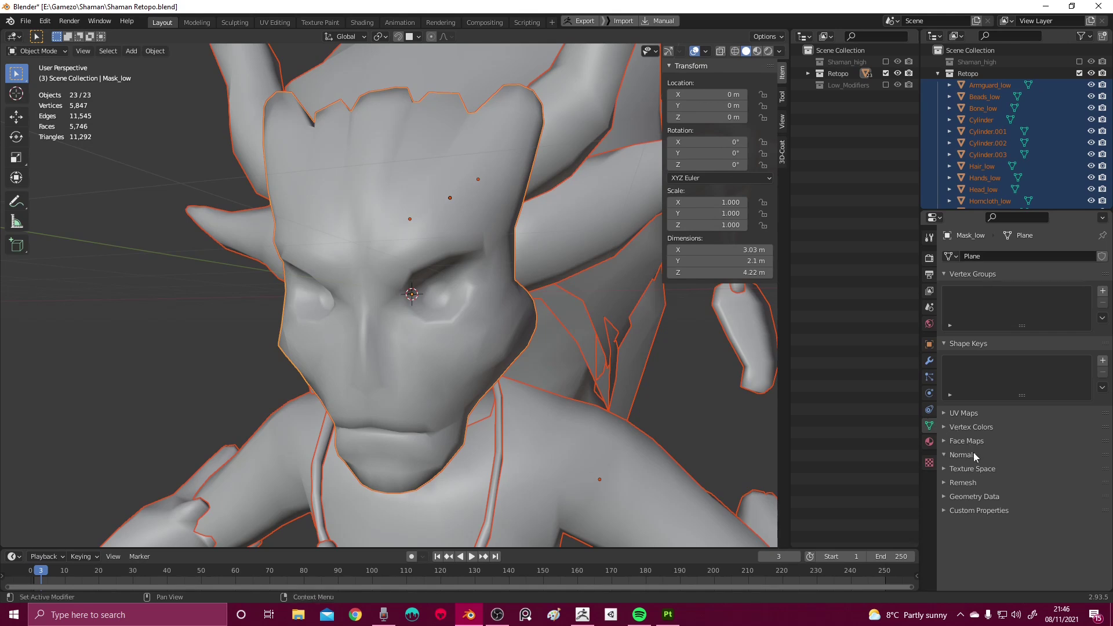
pyautogui.click(1012, 471)
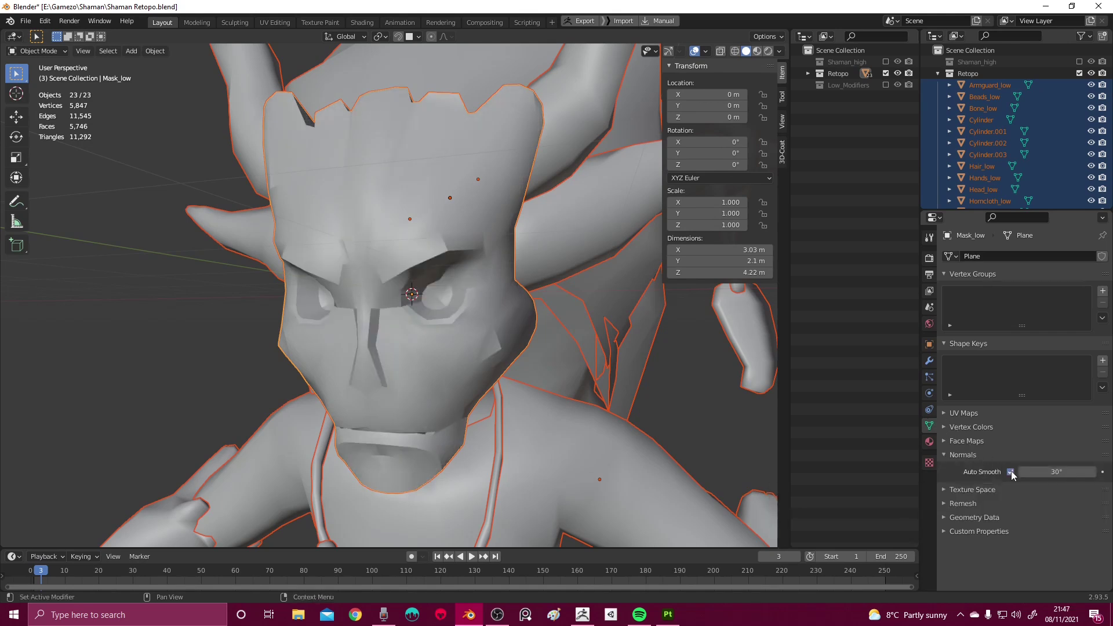
pyautogui.click(1054, 473)
pyautogui.press('Return')
pyautogui.moveTo(725, 505)
pyautogui.mouseDown(button='middle')
pyautogui.moveTo(461, 411)
pyautogui.moveTo(416, 250)
pyautogui.moveTo(524, 251)
pyautogui.moveTo(437, 242)
pyautogui.moveTo(465, 249)
pyautogui.moveTo(466, 225)
pyautogui.moveTo(449, 250)
pyautogui.moveTo(450, 285)
pyautogui.mouseUp(button='middle')
# Compare the mask's wire topology in Edit Mode with its smooth shading in Object Mode
pyautogui.press('Tab')
pyautogui.press('Tab')
pyautogui.scroll(1, 456, 261)
pyautogui.scroll(-2, 463, 276)
pyautogui.scroll(4, 455, 279)
pyautogui.press('Tab')
pyautogui.press('Tab')
pyautogui.press('Tab')
pyautogui.press('Tab')
pyautogui.scroll(-5, 457, 287)
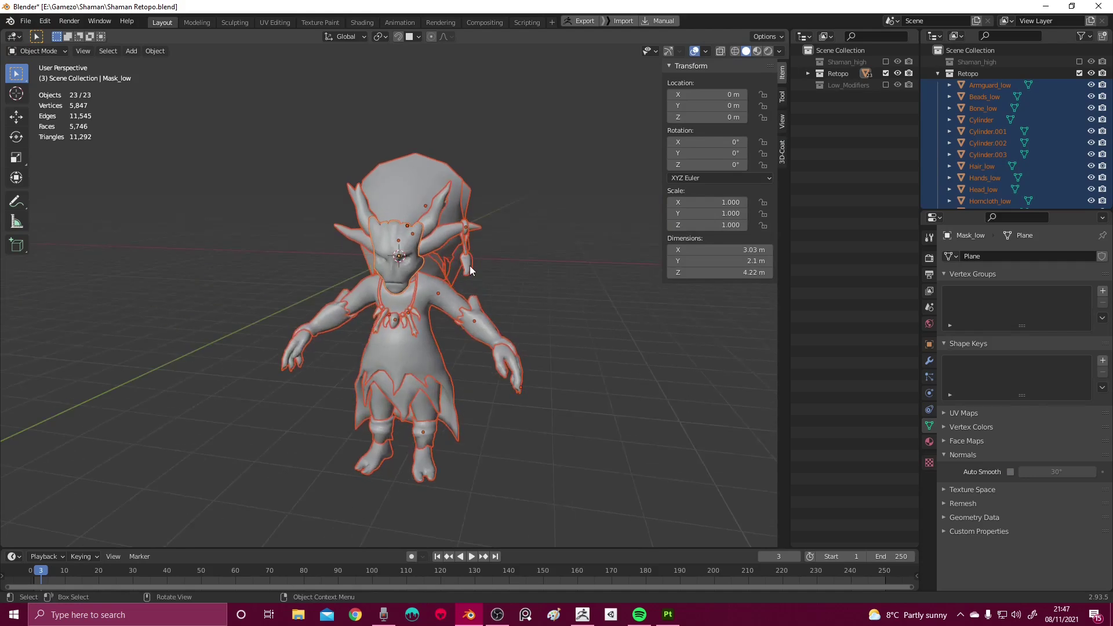
# Clear the selection and inspect the smooth-shaded low-poly shaman from several angles
pyautogui.hotkey('alt', 'a')
pyautogui.scroll(3, 444, 259)
pyautogui.scroll(-3, 443, 260)
pyautogui.moveTo(437, 217); pyautogui.dragTo(464, 258, button='middle')
pyautogui.scroll(2, 457, 265)
pyautogui.scroll(3, 459, 258)
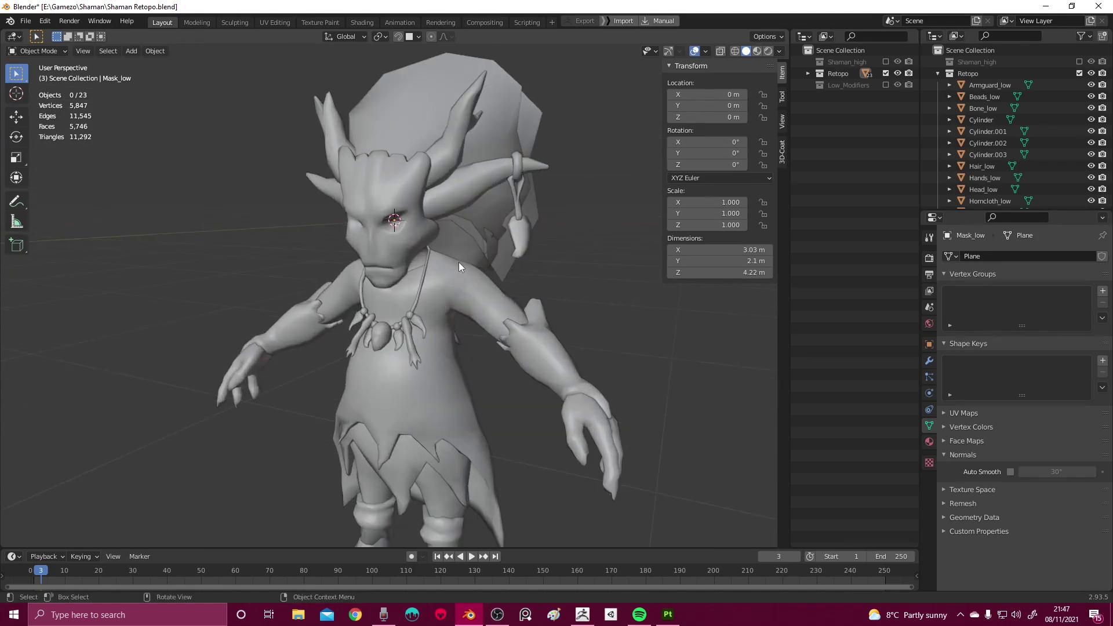
pyautogui.scroll(-2, 459, 263)
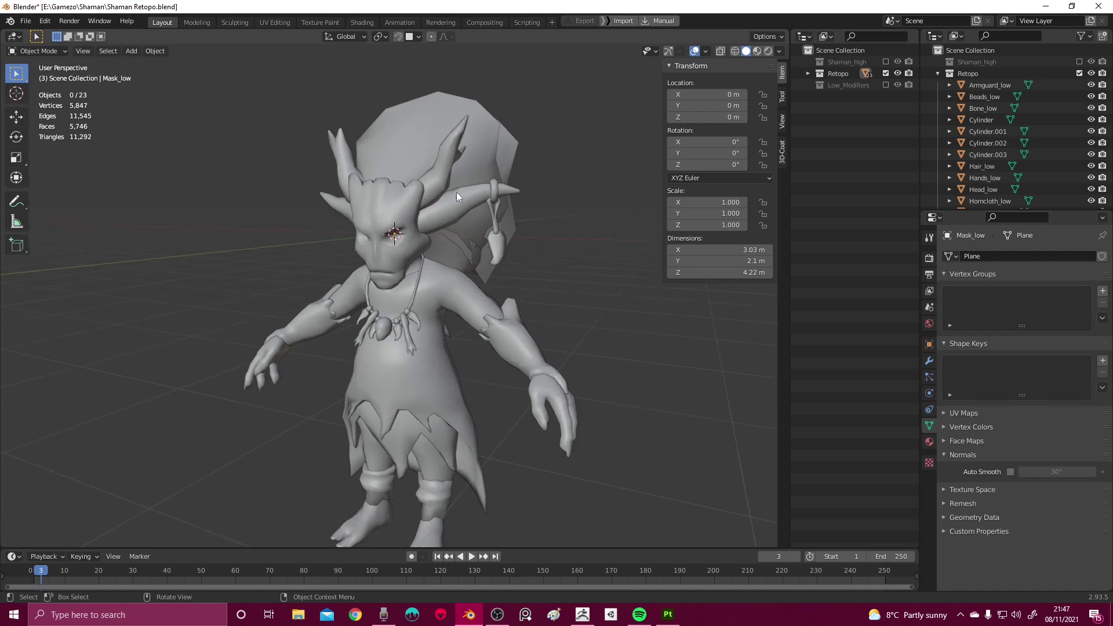
pyautogui.moveTo(470, 249); pyautogui.dragTo(466, 210, button='middle')
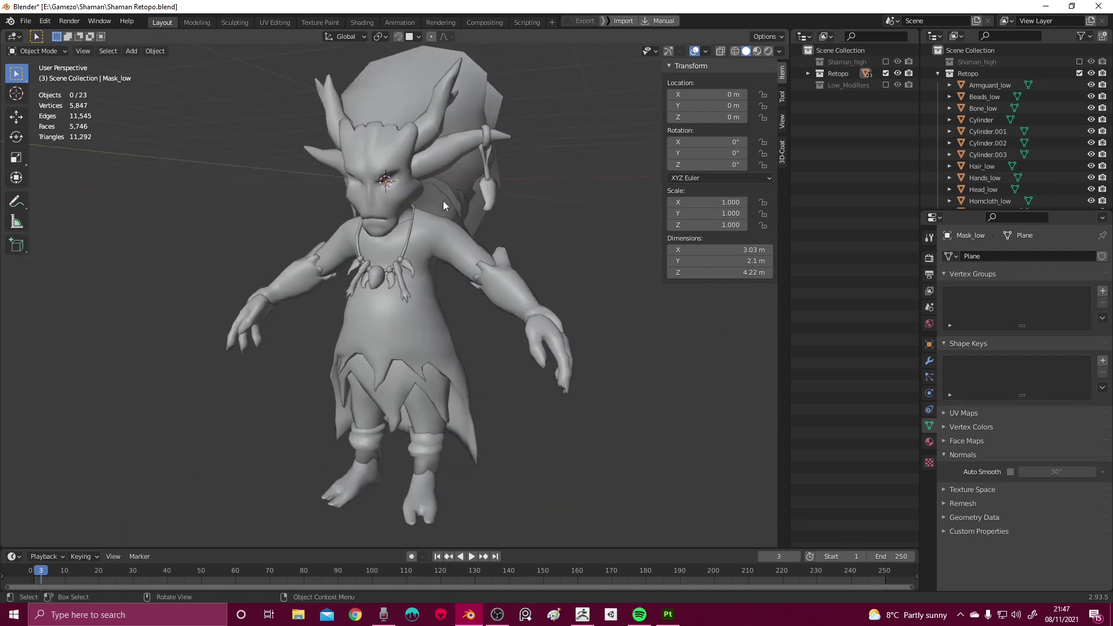
pyautogui.scroll(-2, 443, 203)
# Switch to Adobe Substance 3D Painter and start a new project
pyautogui.hotkey('alt', 'Tab')
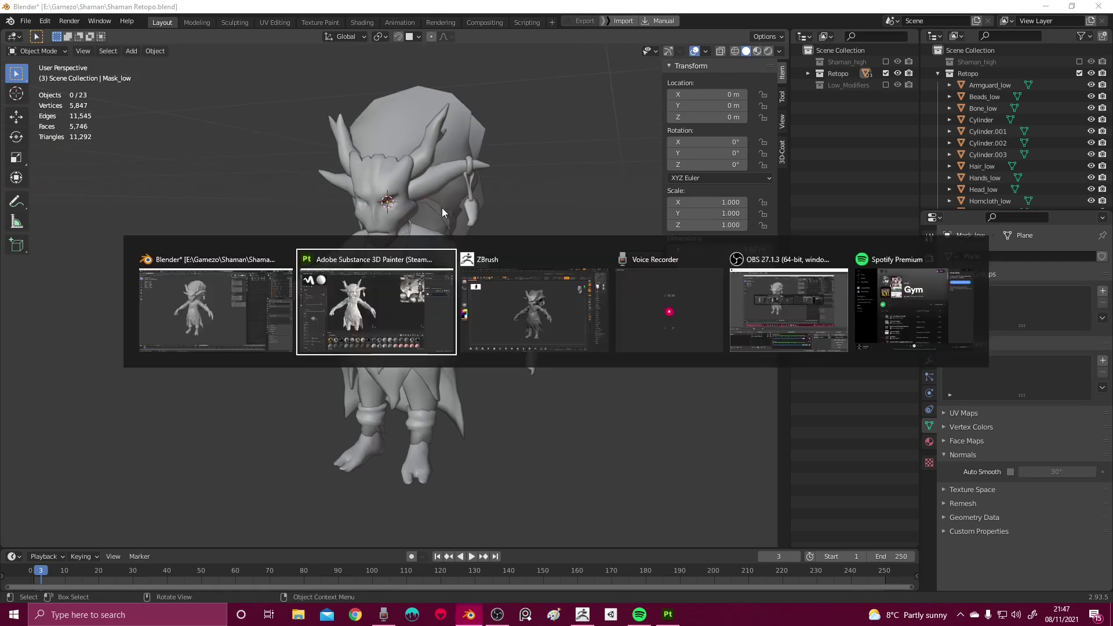
pyautogui.click(412, 280)
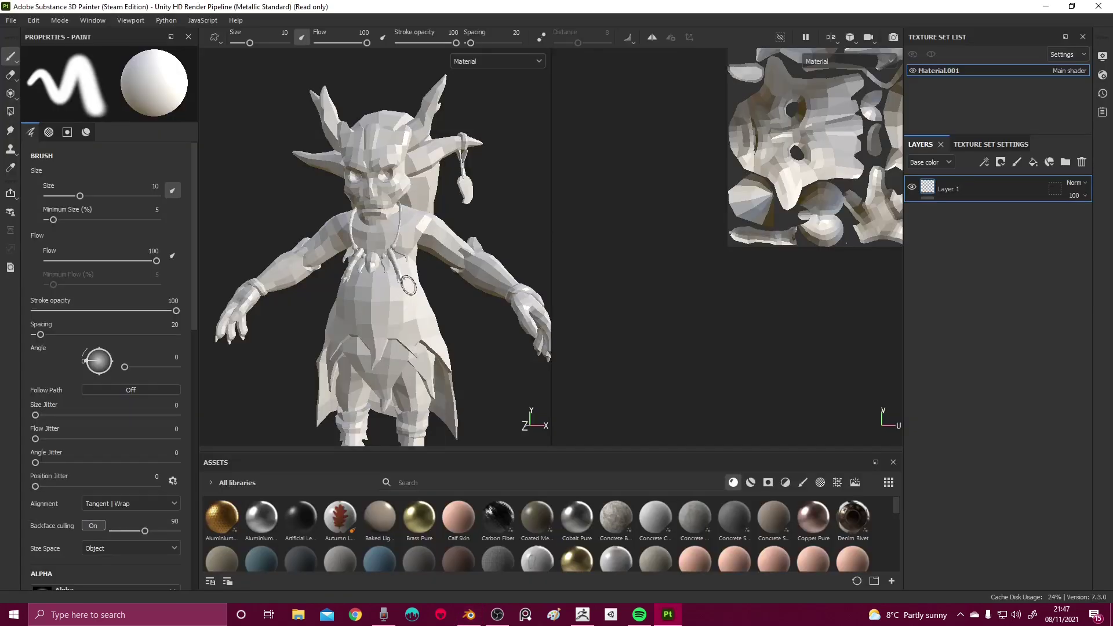
pyautogui.click(22, 18)
pyautogui.press('Escape')
pyautogui.moveTo(497, 108); pyautogui.dragTo(302, 58)
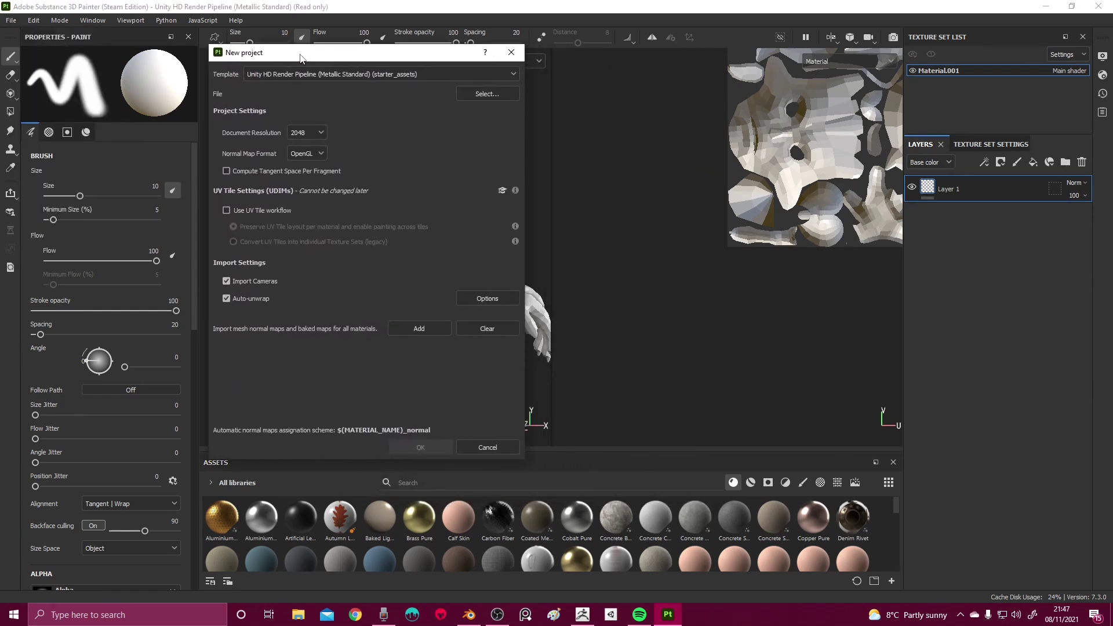
# Create the project from the Shaman_low FBX mesh at 2048 resolution, discard the old project's changes, and view the loaded model
pyautogui.click(484, 94)
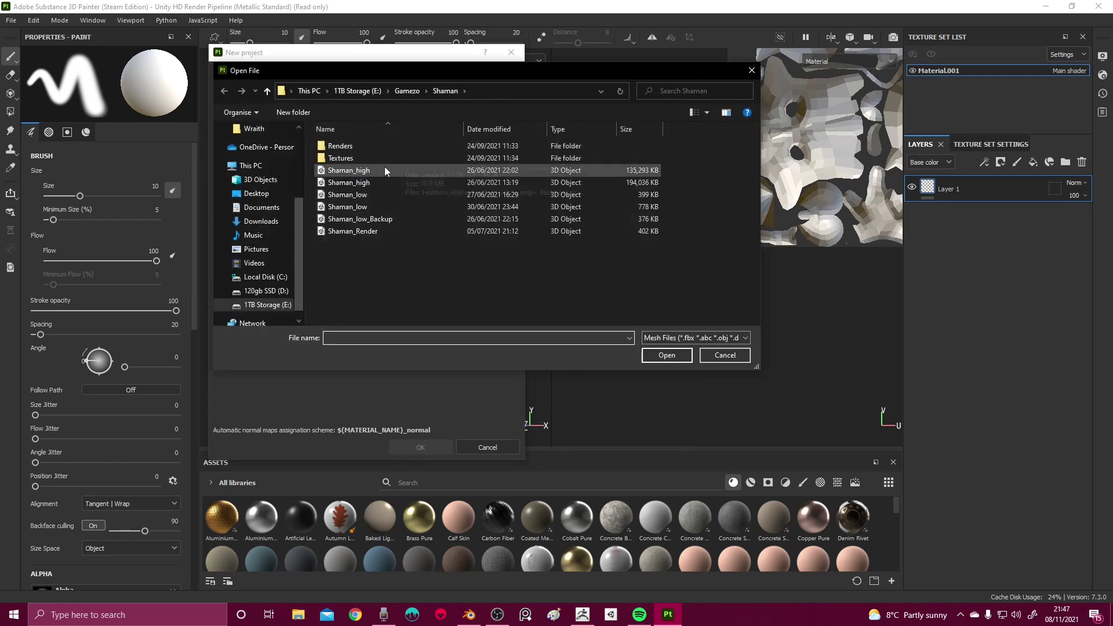
pyautogui.doubleClick(372, 197)
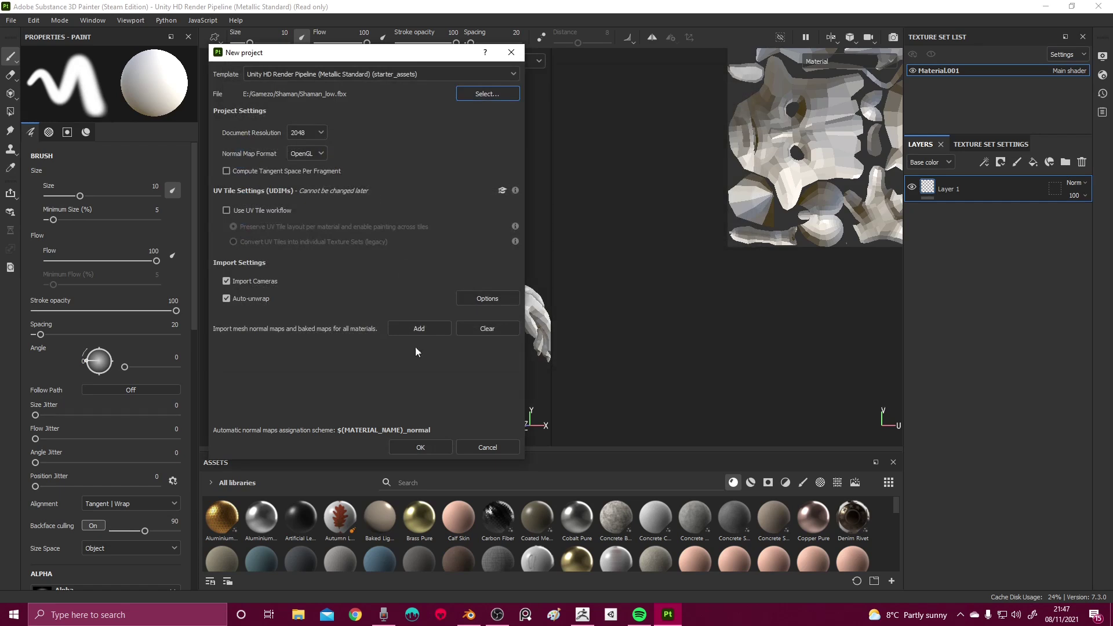
pyautogui.click(416, 451)
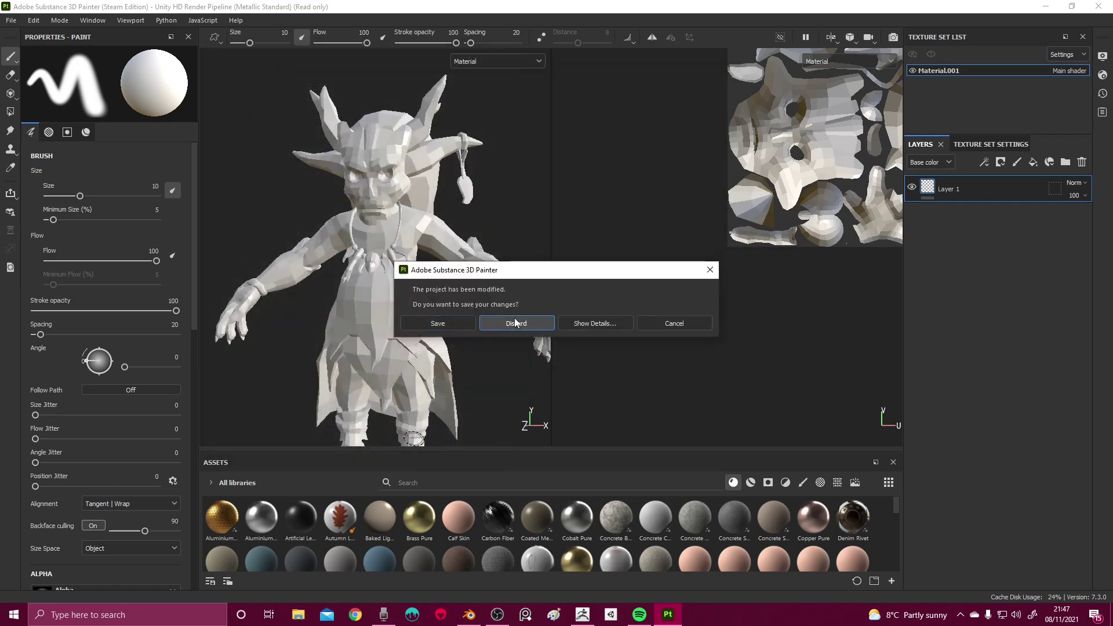
pyautogui.click(514, 319)
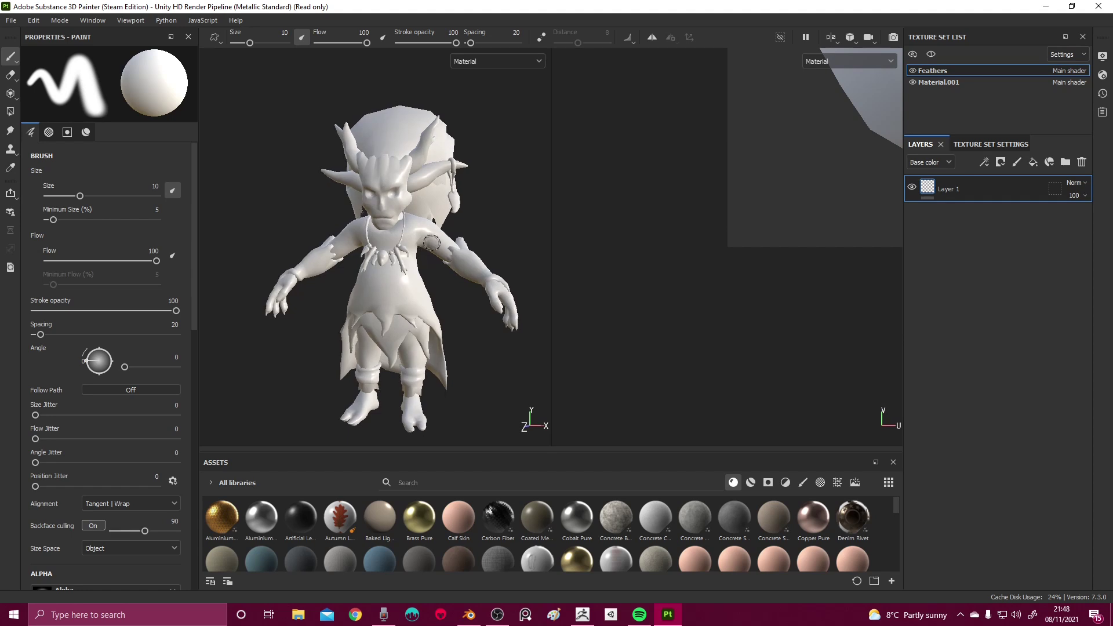
pyautogui.keyDown('alt'); pyautogui.moveTo(475, 211); pyautogui.dragTo(448, 224); pyautogui.keyUp('alt')
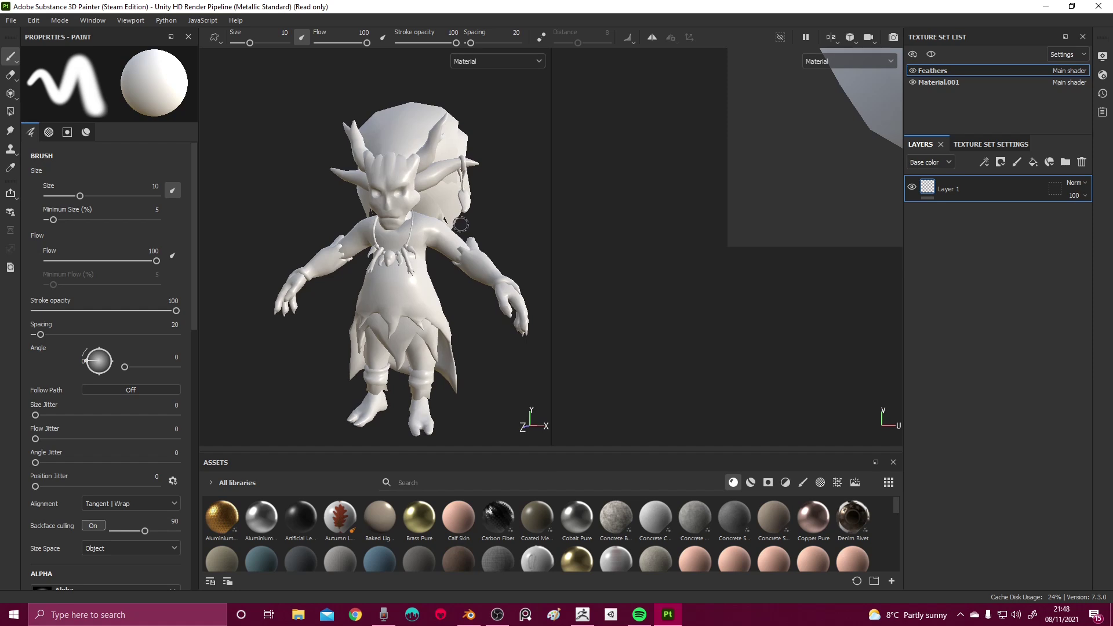
# Select the Material.001 texture set and fit its full UV layout in the 2D view
pyautogui.click(970, 145)
pyautogui.scroll(-3, 997, 298)
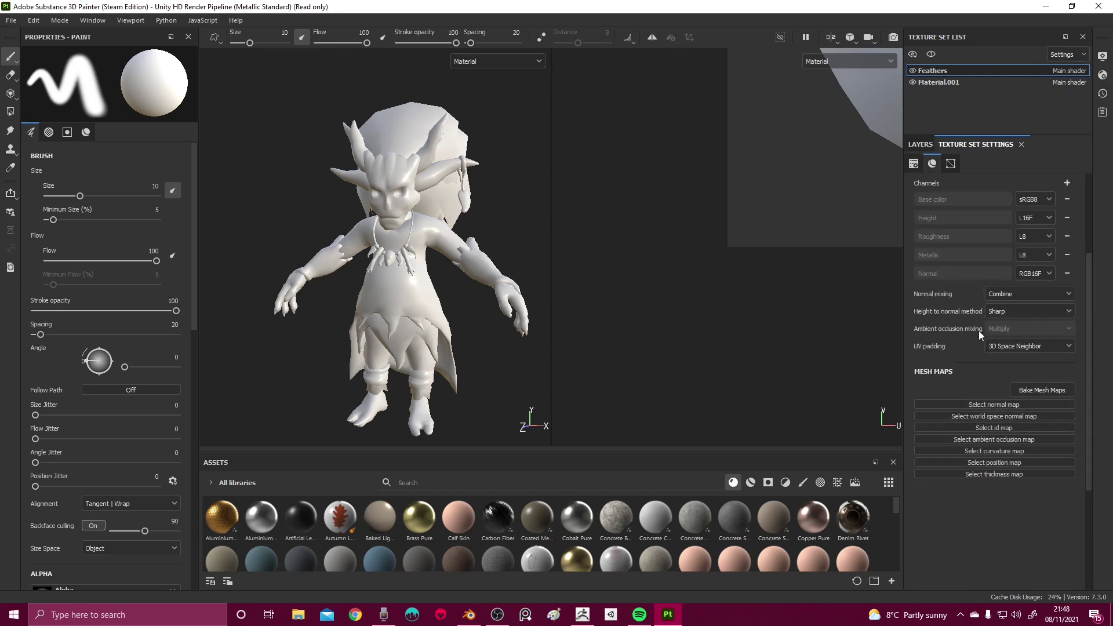
pyautogui.click(921, 144)
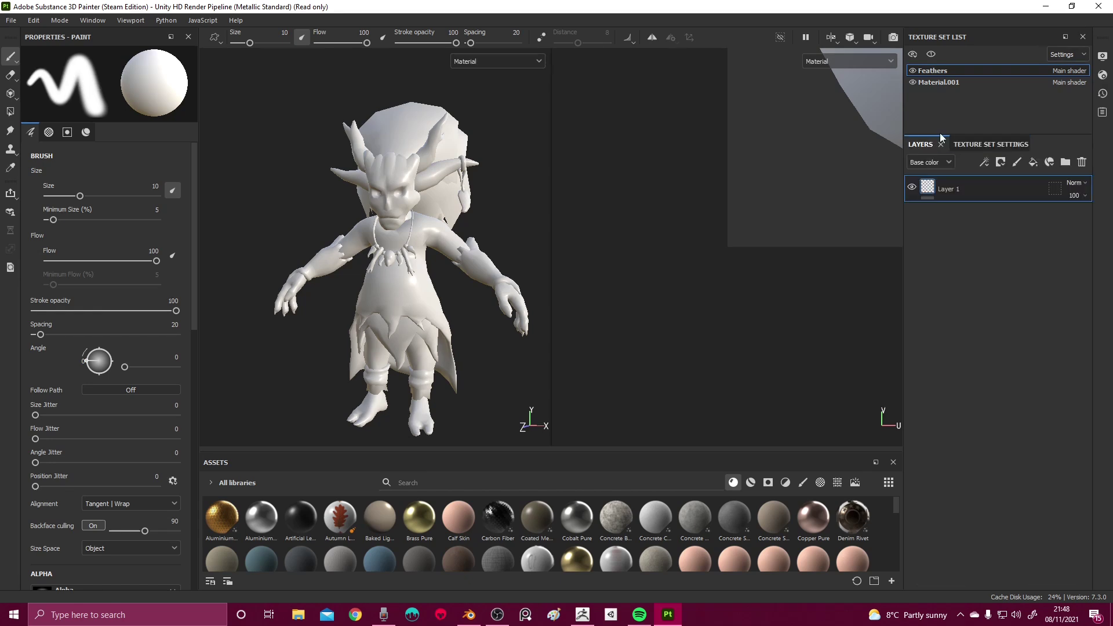
pyautogui.click(948, 82)
pyautogui.click(948, 73)
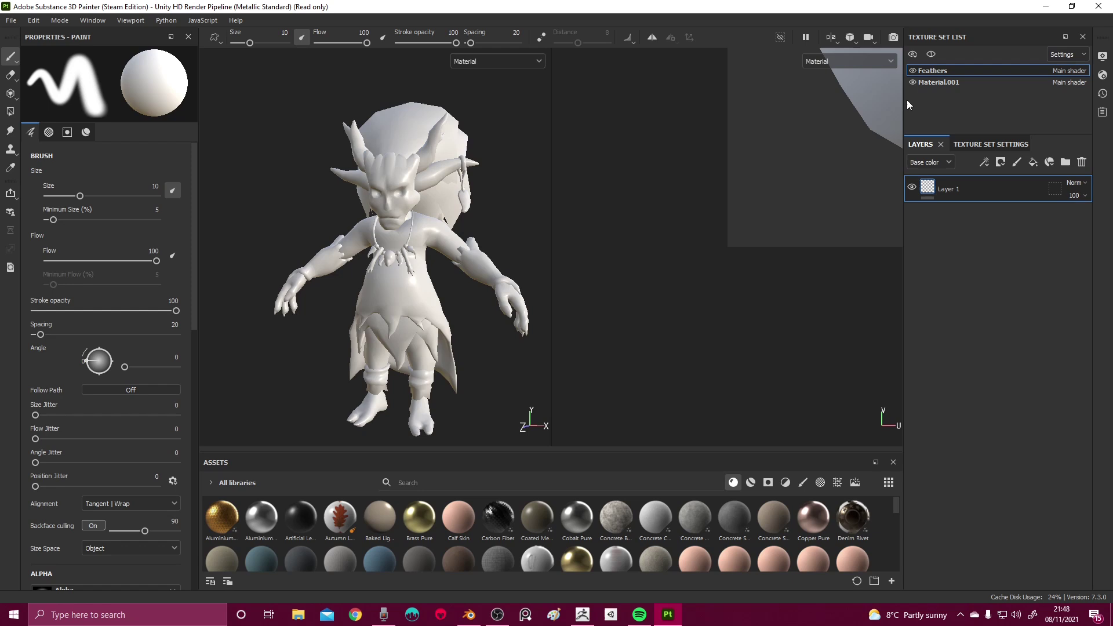
pyautogui.scroll(-2, 802, 196)
pyautogui.click(957, 82)
pyautogui.scroll(4, 825, 153)
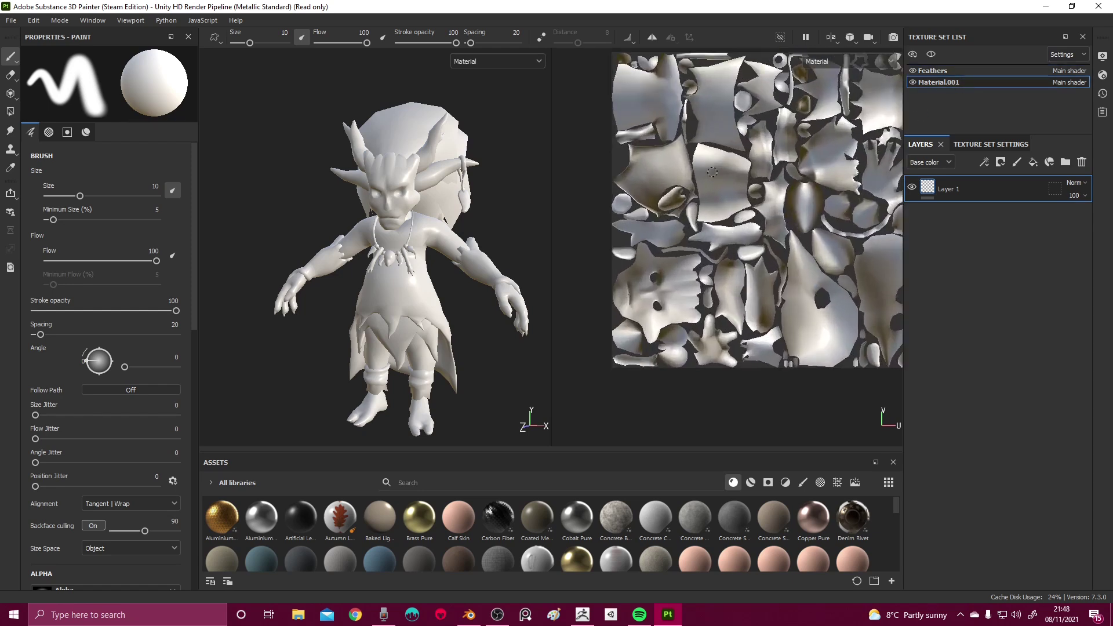
pyautogui.scroll(-2, 698, 192)
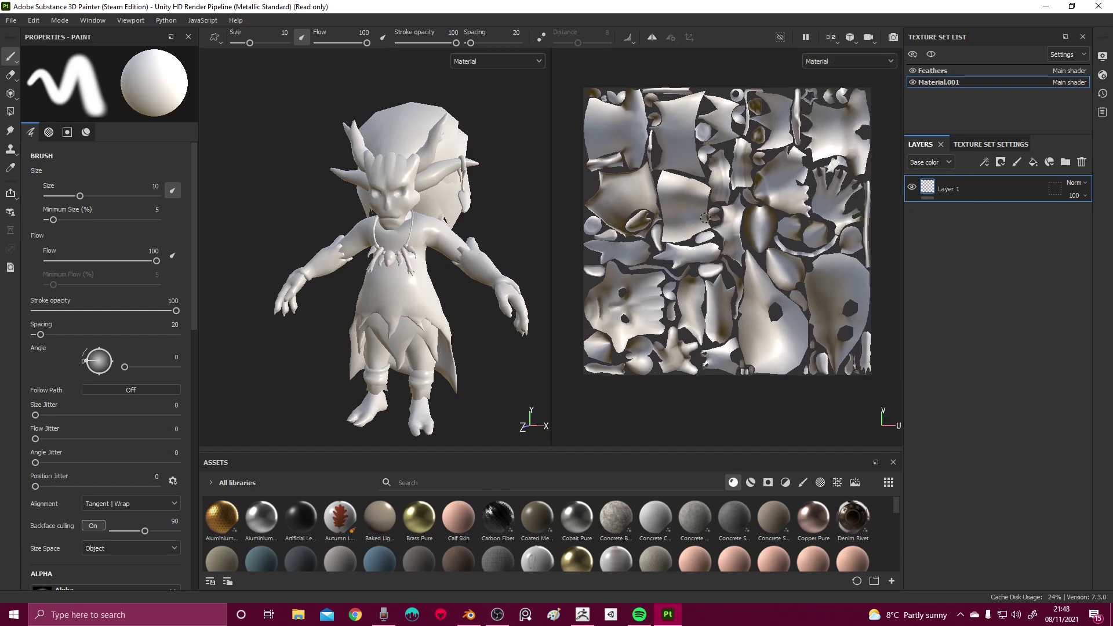
pyautogui.moveTo(704, 218); pyautogui.dragTo(717, 234, button='middle')
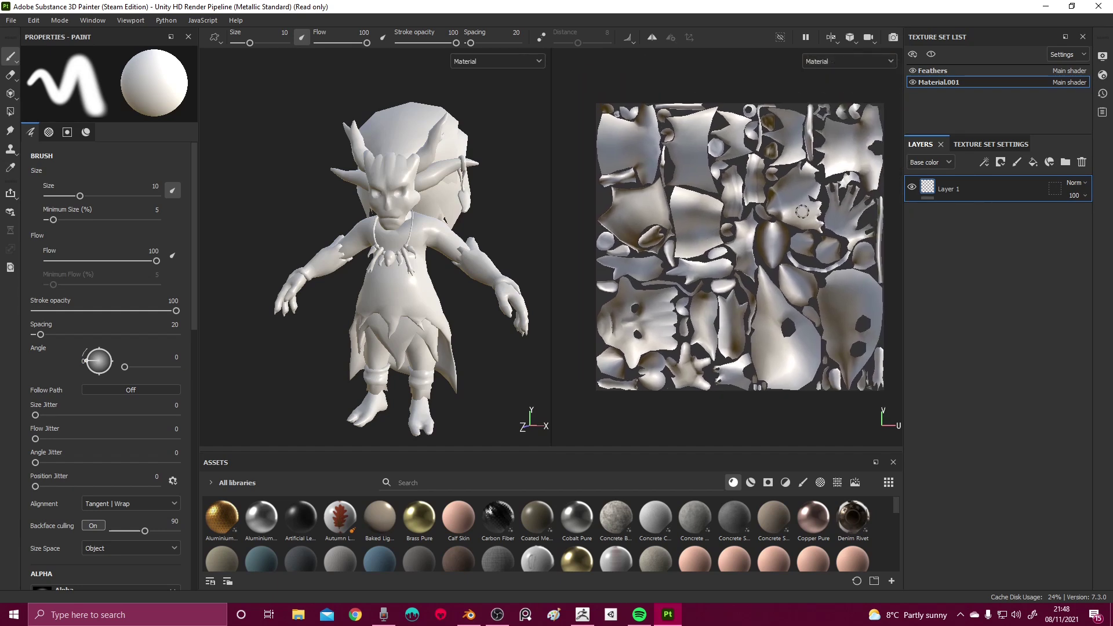
# Open mesh map baking for Material.001 and deselect every map except Normal
pyautogui.click(987, 147)
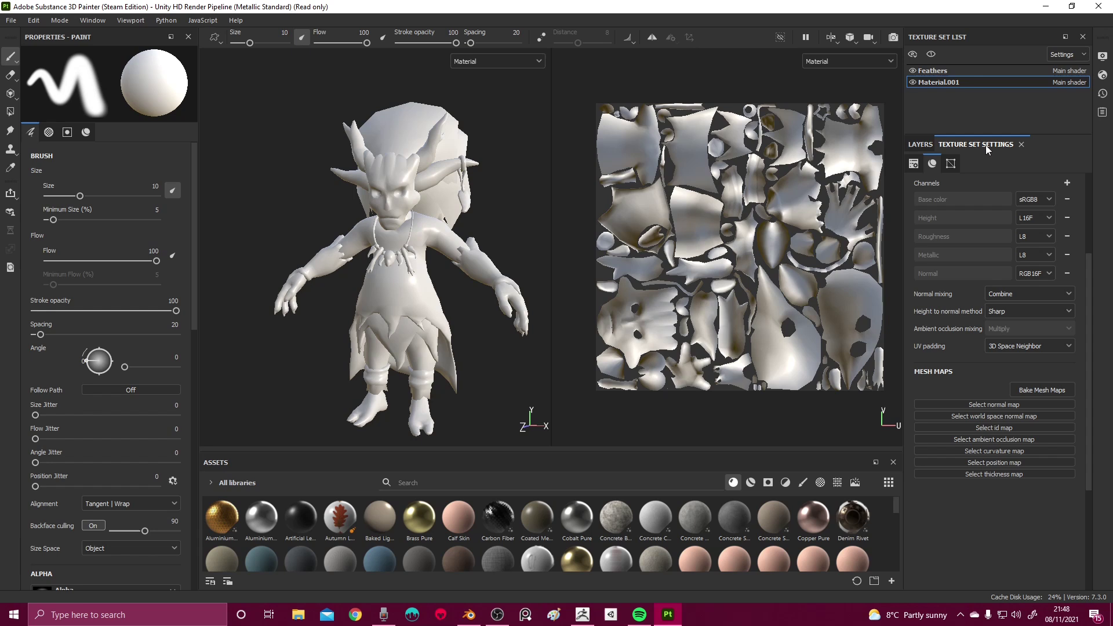
pyautogui.click(1033, 390)
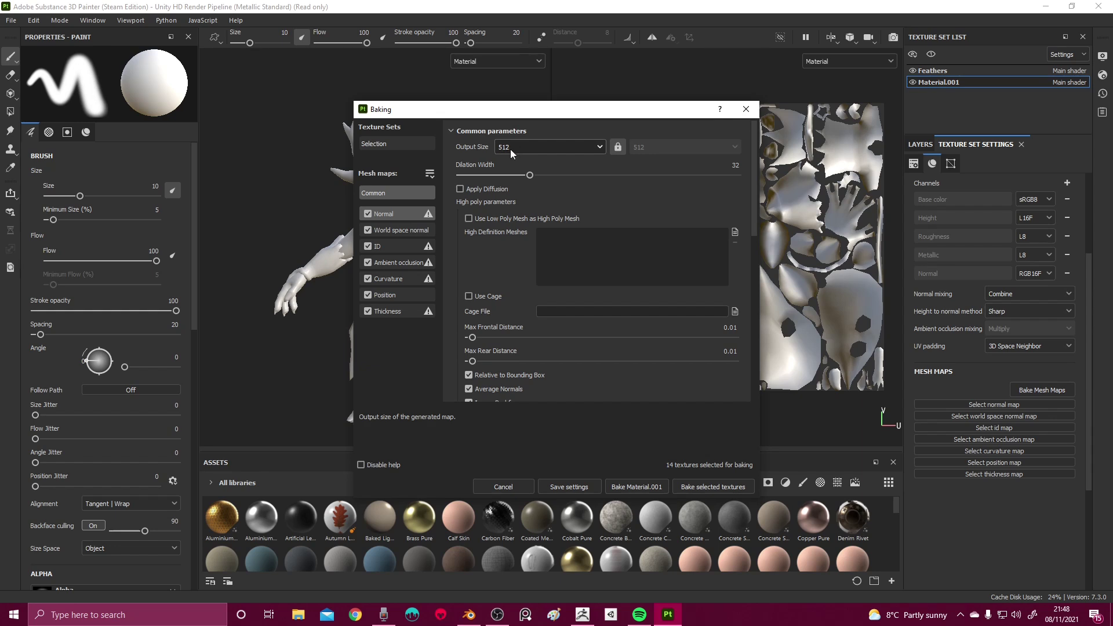
pyautogui.click(368, 232)
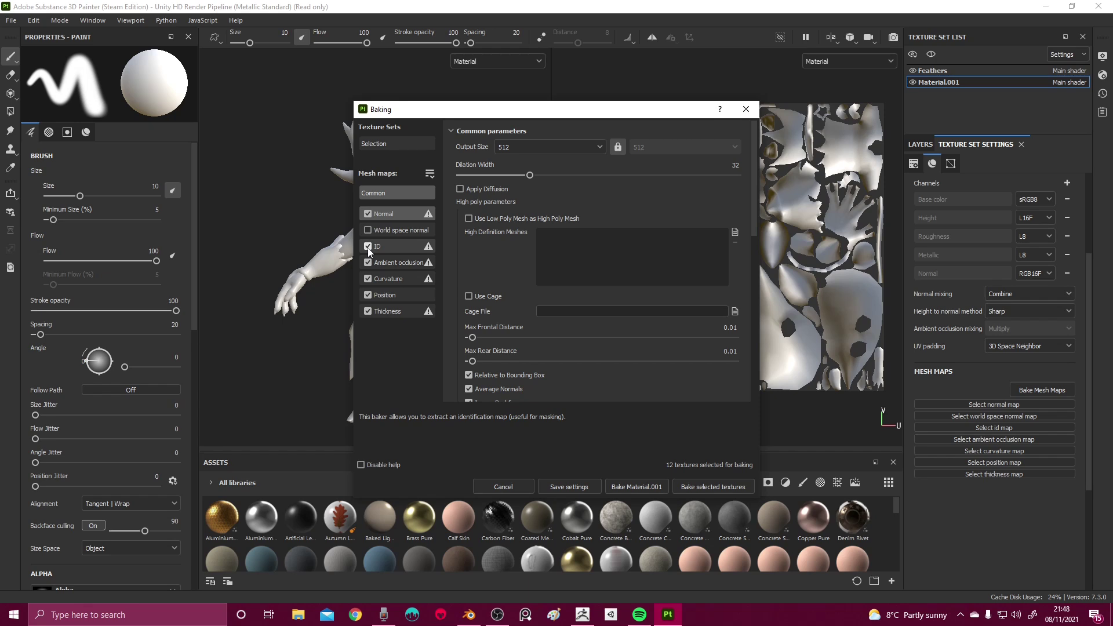
pyautogui.click(368, 247)
pyautogui.click(369, 262)
pyautogui.click(370, 279)
pyautogui.click(368, 295)
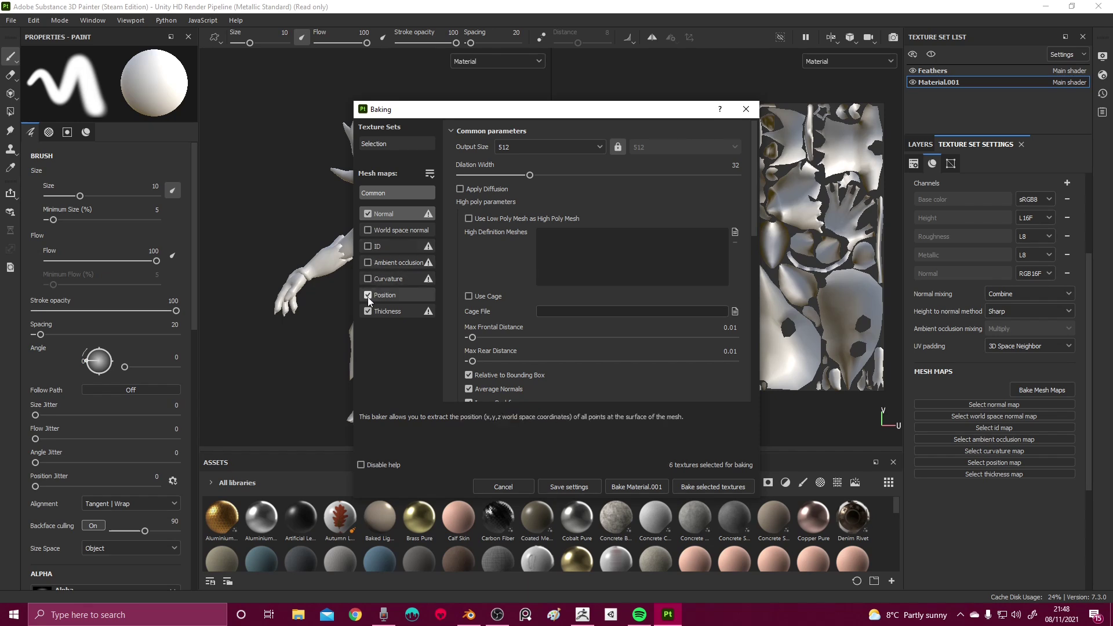
pyautogui.click(368, 312)
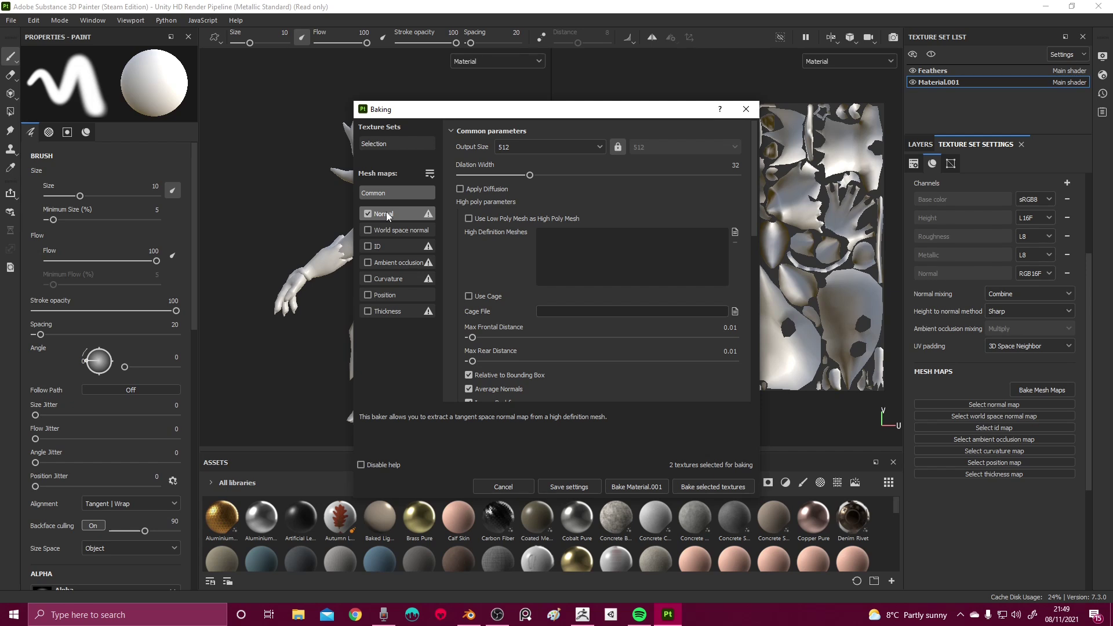
pyautogui.moveTo(503, 113); pyautogui.dragTo(622, 109)
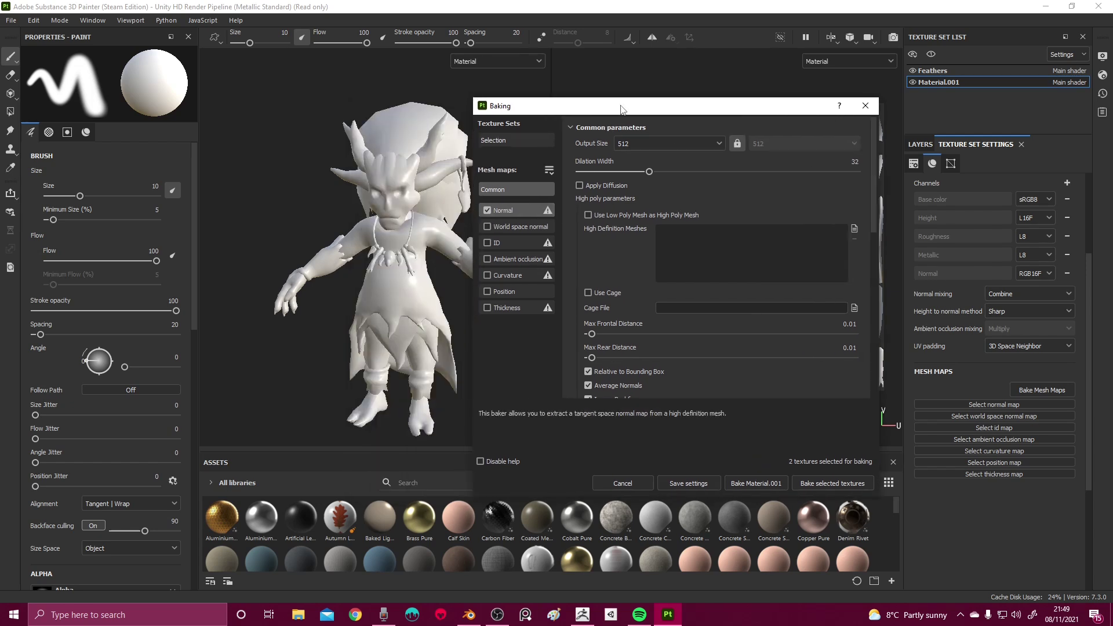
# Set the bake output size to 1024 and load Shaman_high.fbx as the high definition mesh
pyautogui.click(645, 145)
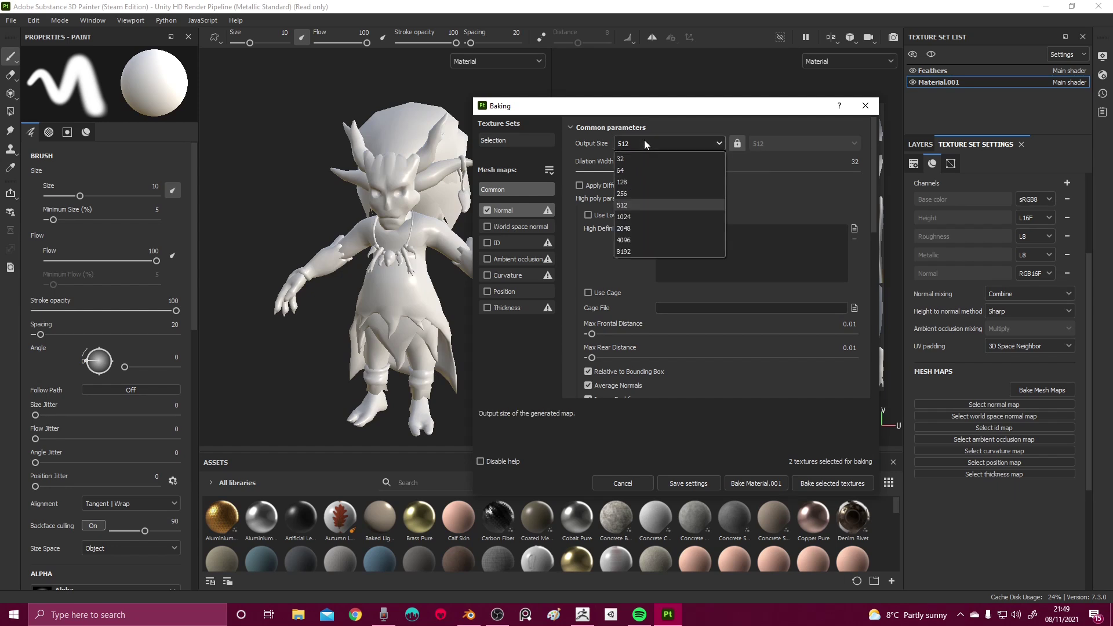
pyautogui.click(631, 217)
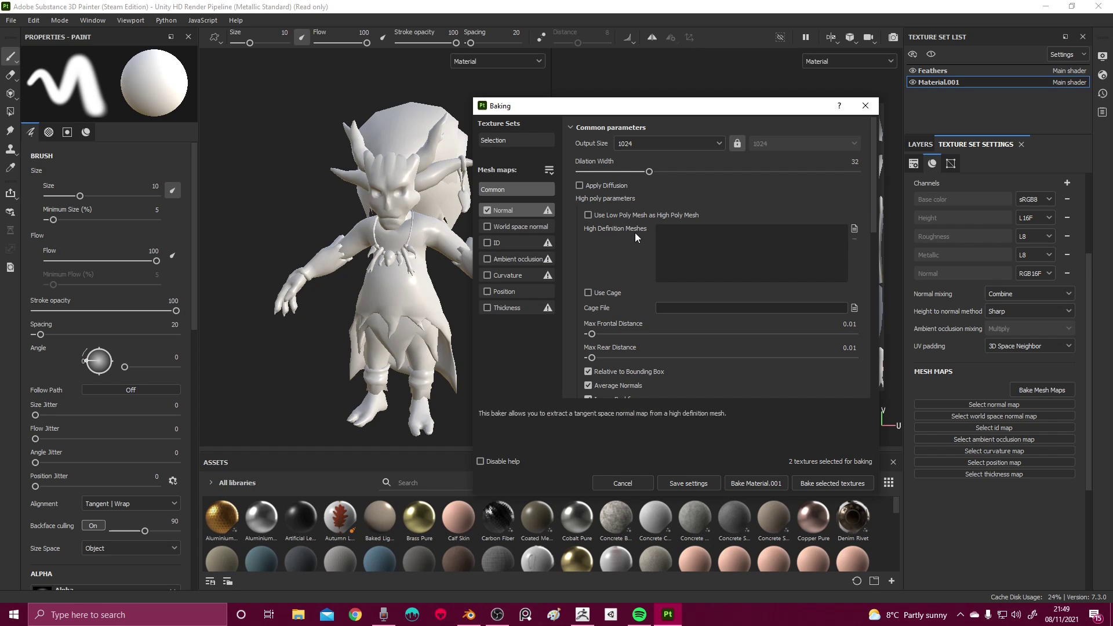
pyautogui.click(854, 230)
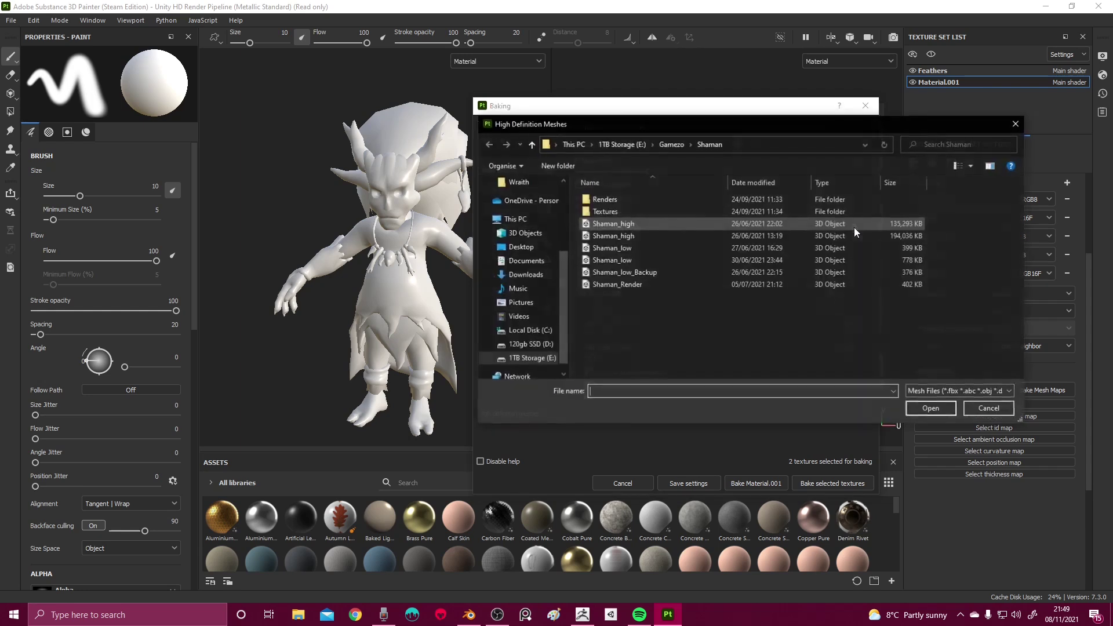
pyautogui.doubleClick(629, 225)
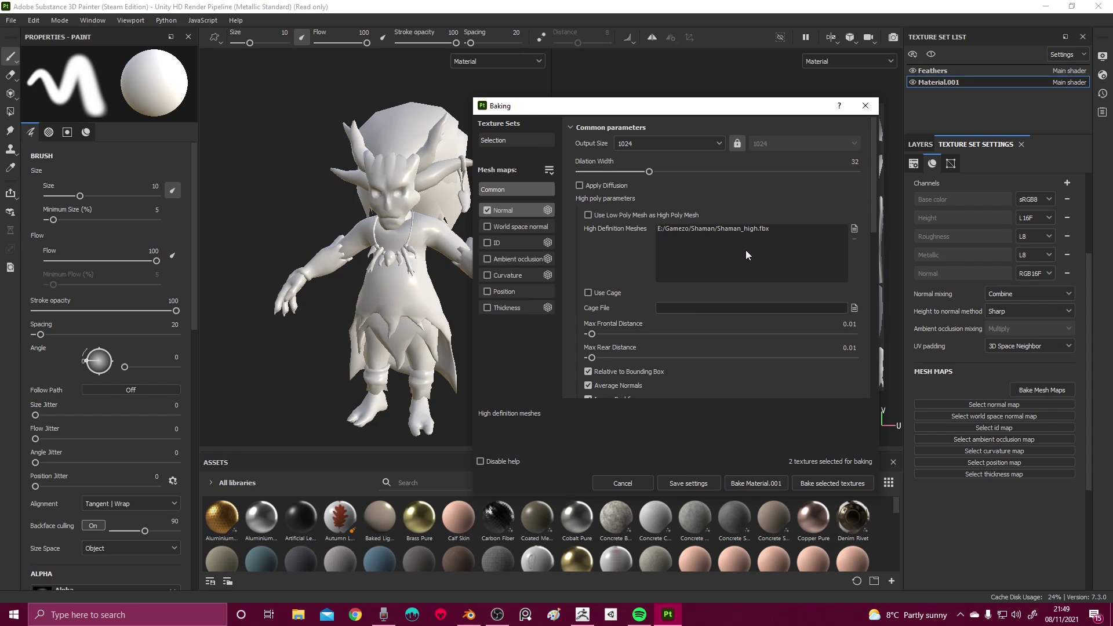
# Set the bake's antialiasing to Subsampling 4x4
pyautogui.scroll(-1, 702, 255)
pyautogui.scroll(-2, 678, 256)
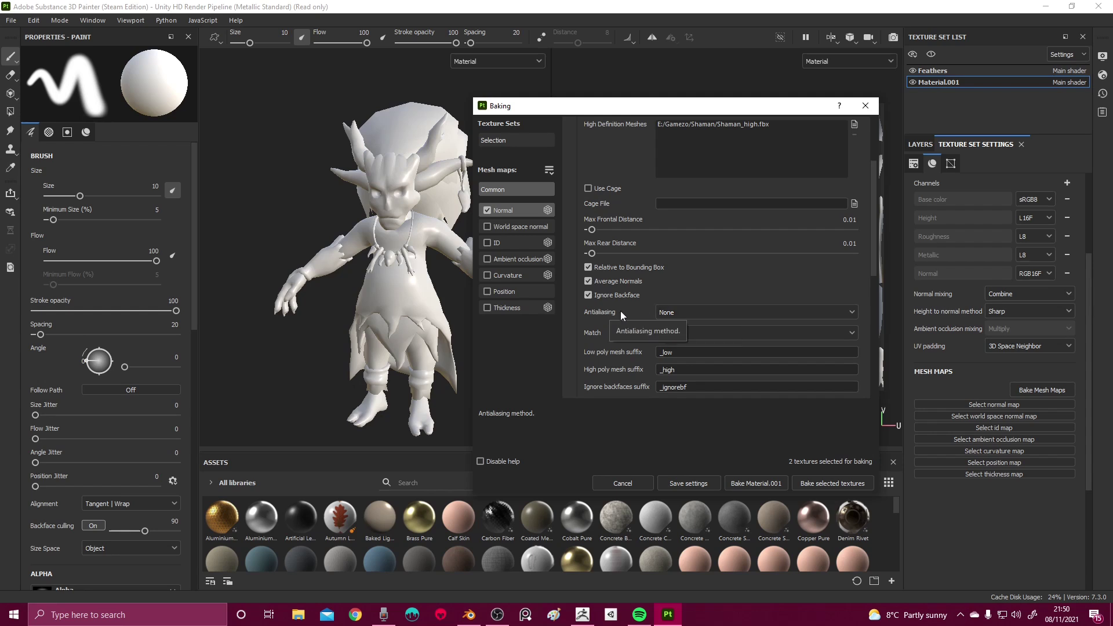
pyautogui.click(690, 312)
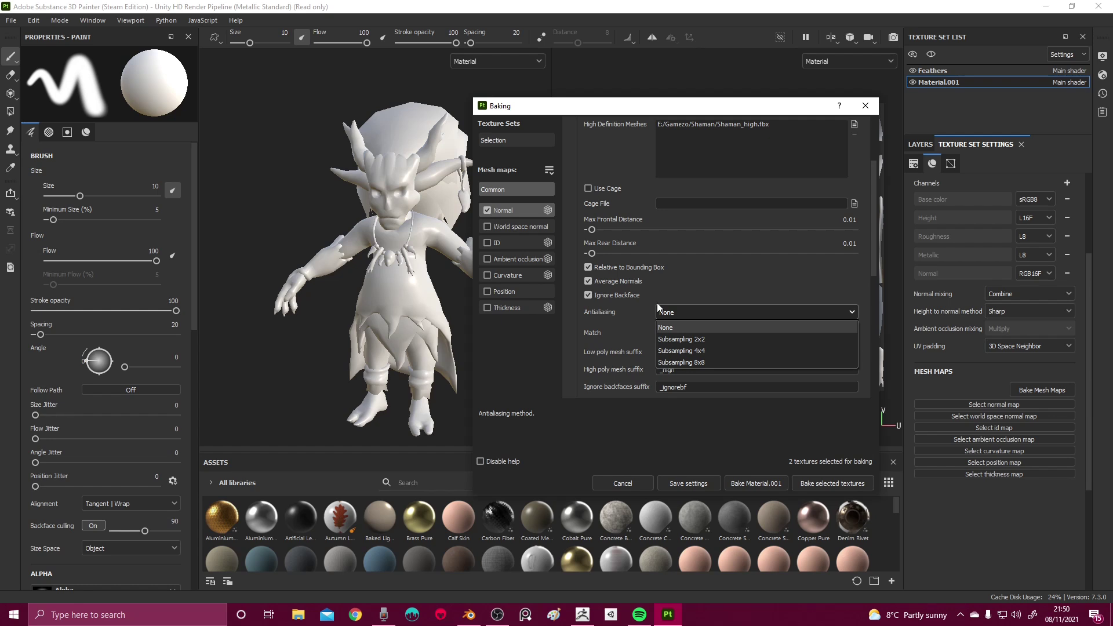
pyautogui.click(691, 349)
pyautogui.click(704, 316)
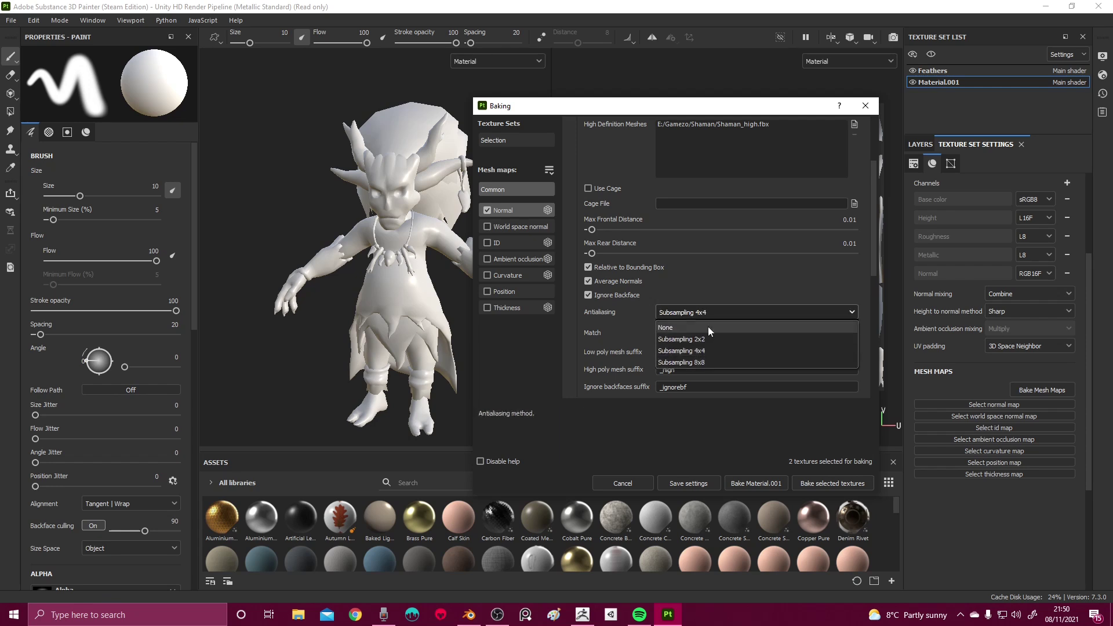
pyautogui.click(709, 350)
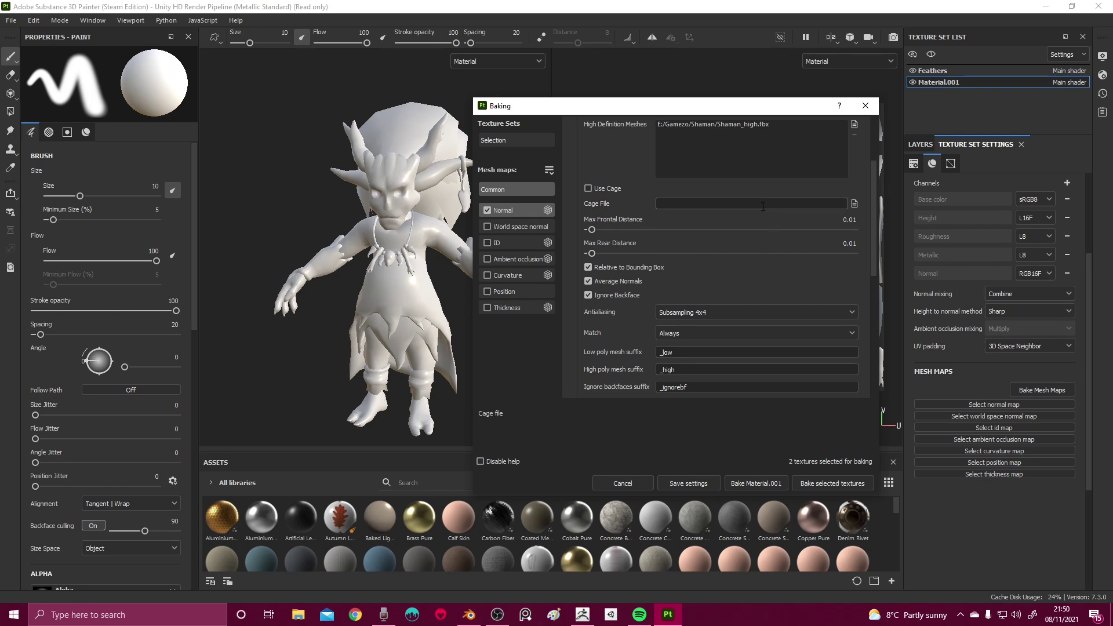
# Set the bake to match low and high resolution geometry By Mesh Name, keeping the _low and _high suffixes
pyautogui.scroll(1, 763, 207)
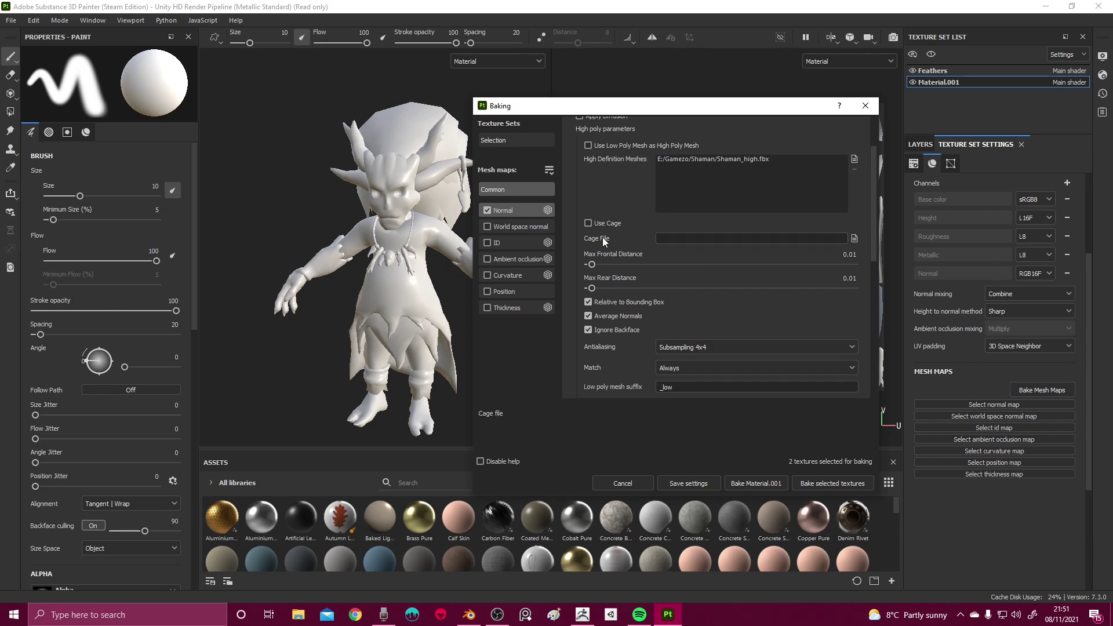
pyautogui.scroll(-2, 617, 246)
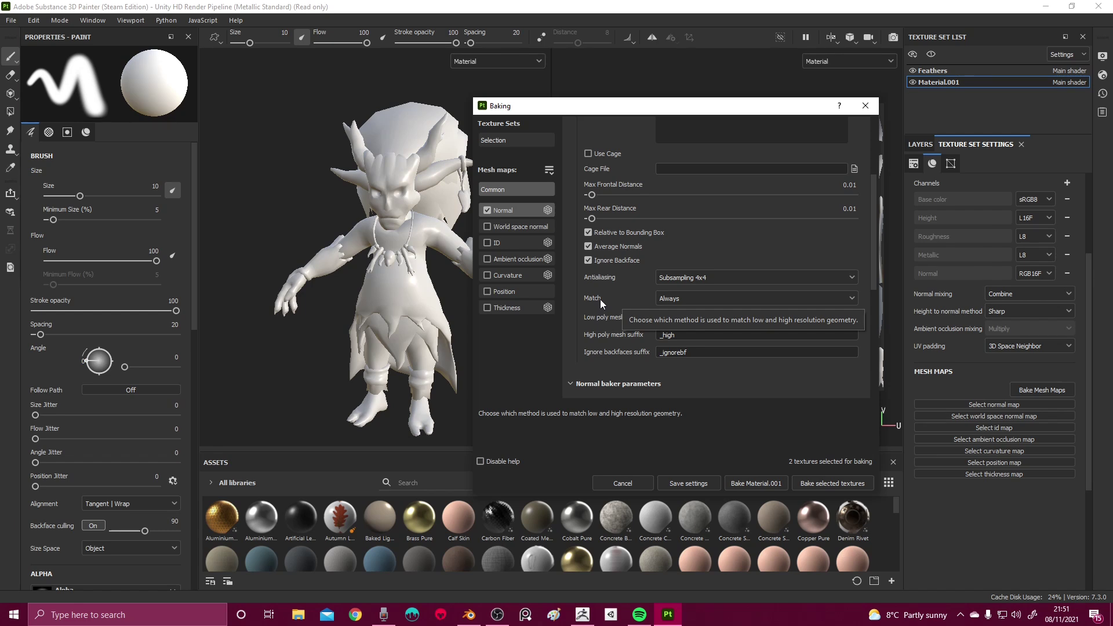
pyautogui.click(687, 301)
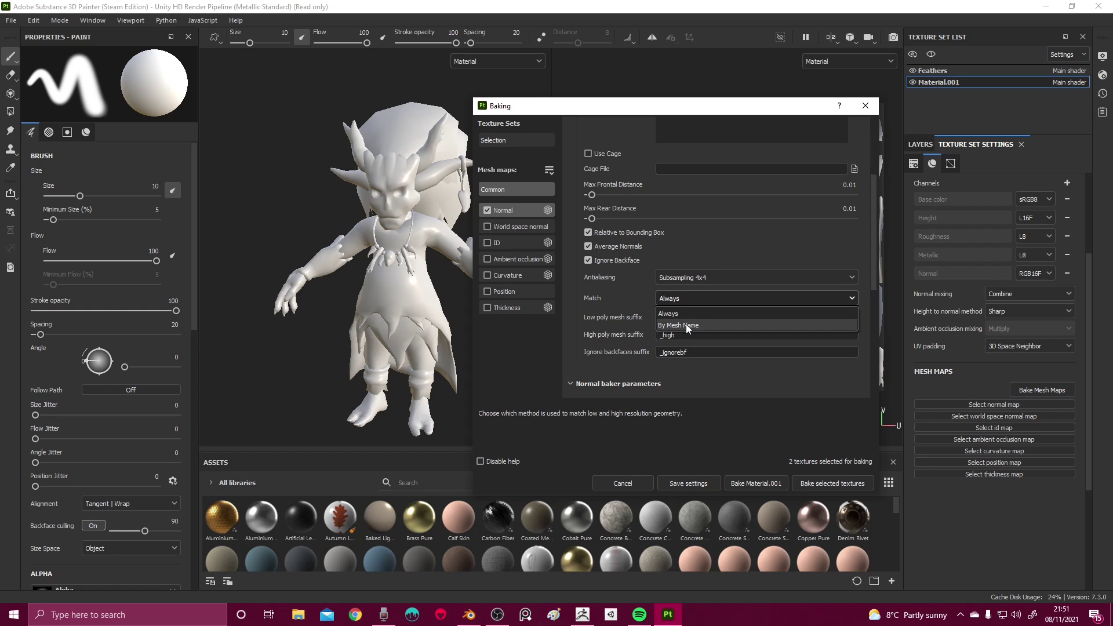
pyautogui.click(685, 325)
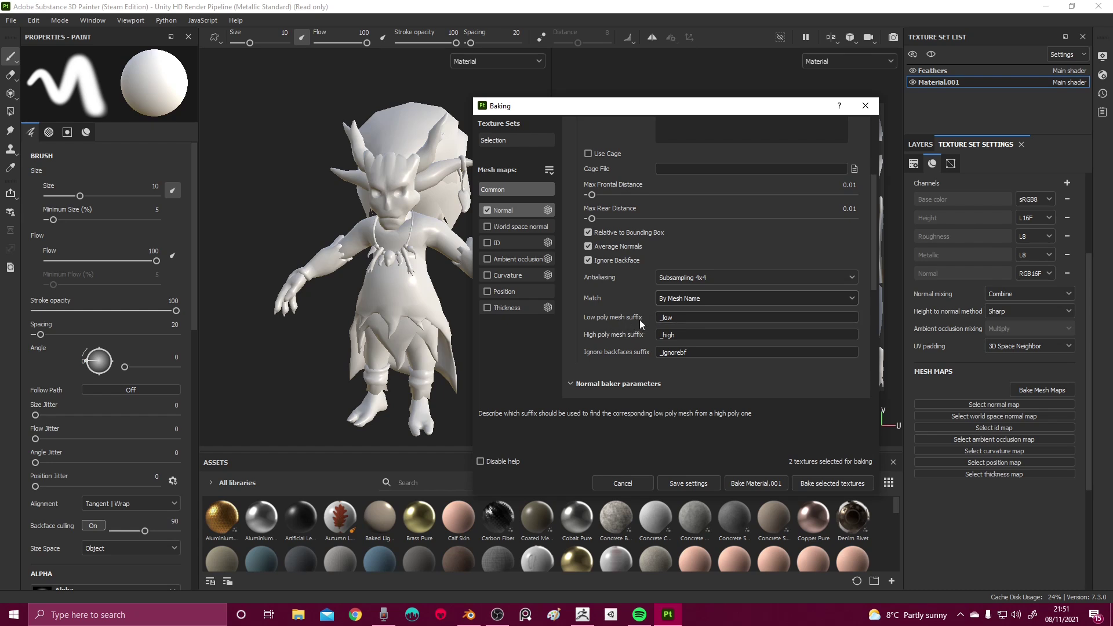
pyautogui.doubleClick(669, 318)
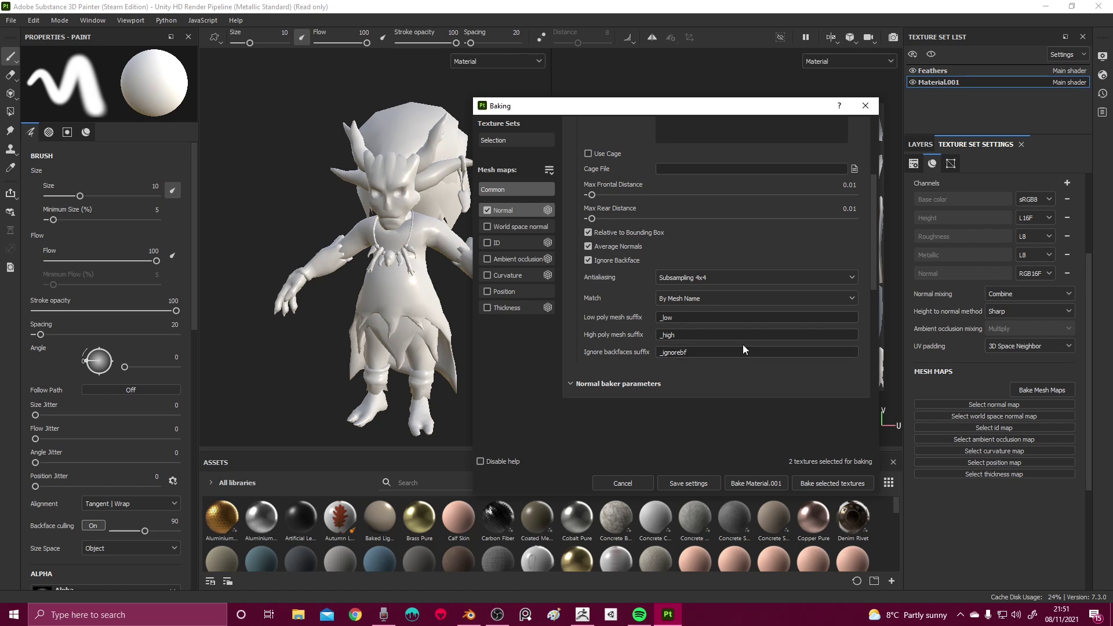
# Review the common bake parameters and bake the normal map for Material.001 only
pyautogui.scroll(5, 740, 247)
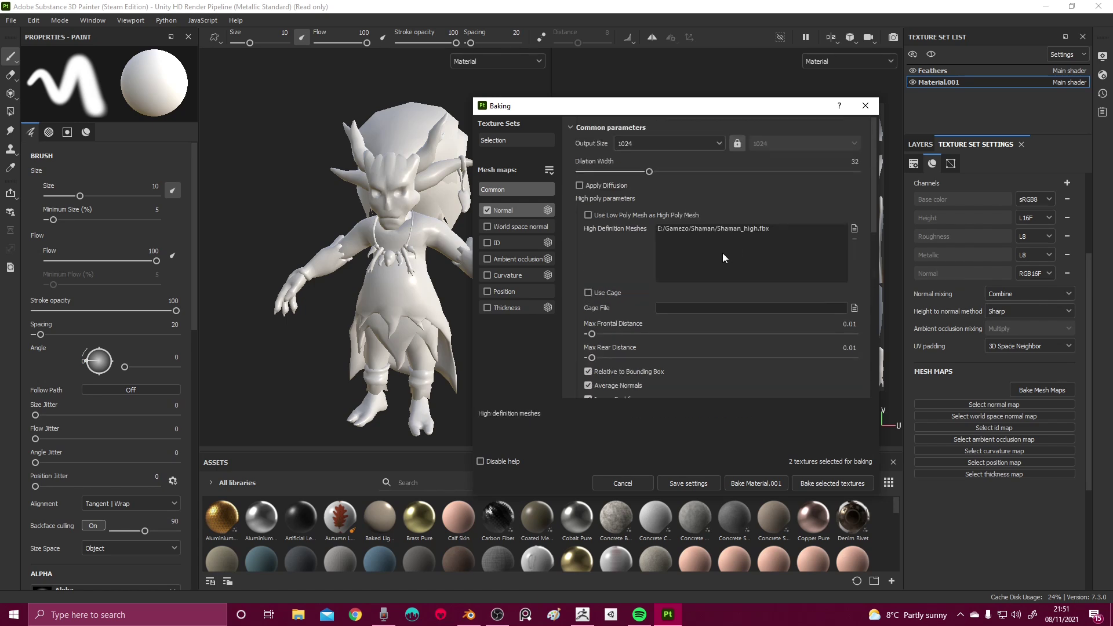
pyautogui.scroll(-3, 715, 256)
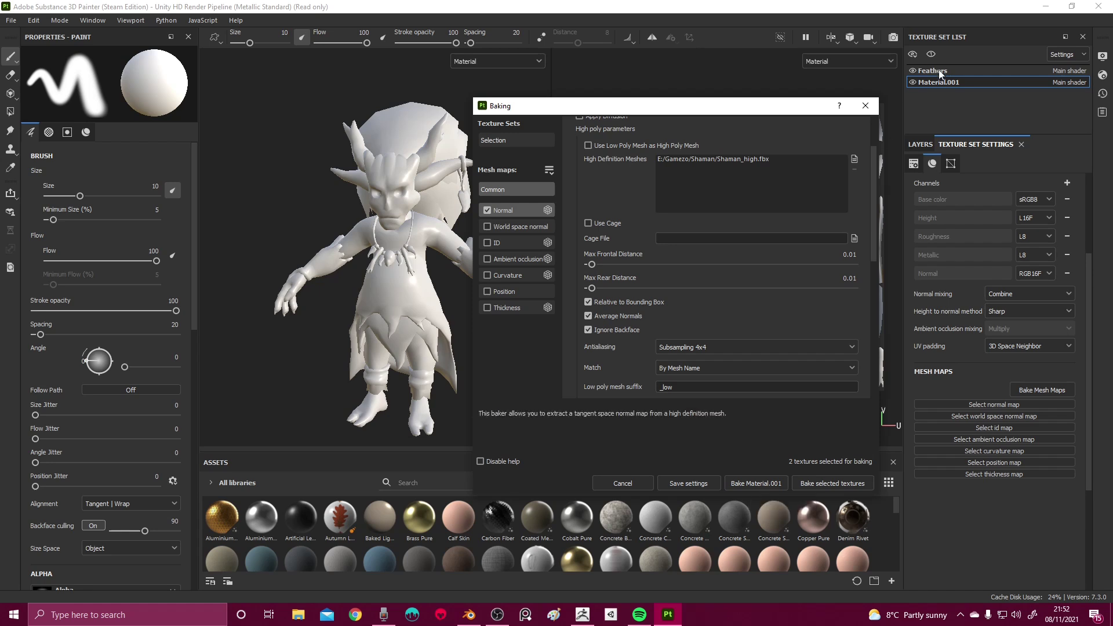
pyautogui.click(754, 481)
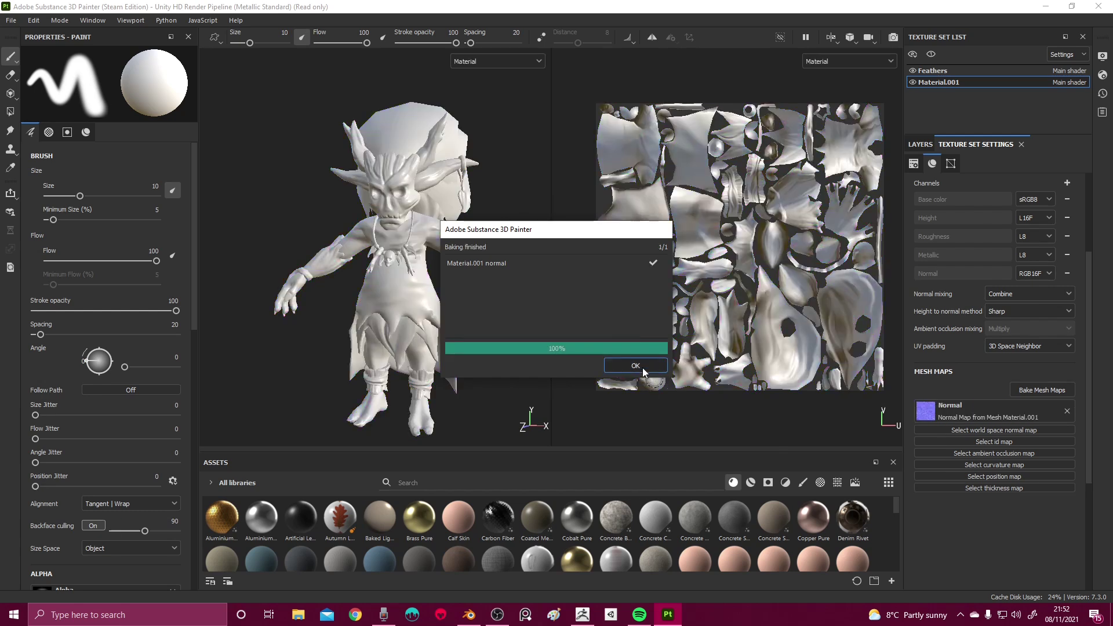
pyautogui.click(642, 368)
# Compare the shaman with and without the baked normal map and inspect its details from several angles
pyautogui.keyDown('alt'); pyautogui.moveTo(497, 265); pyautogui.dragTo(460, 259); pyautogui.keyUp('alt')
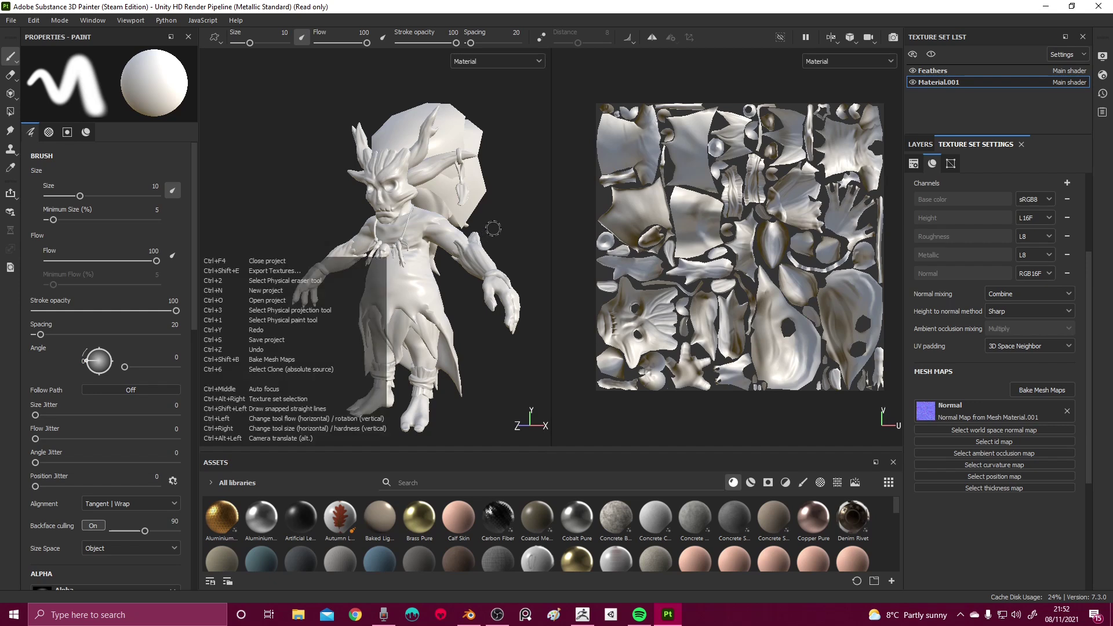
pyautogui.hotkey('ctrl', 'z')
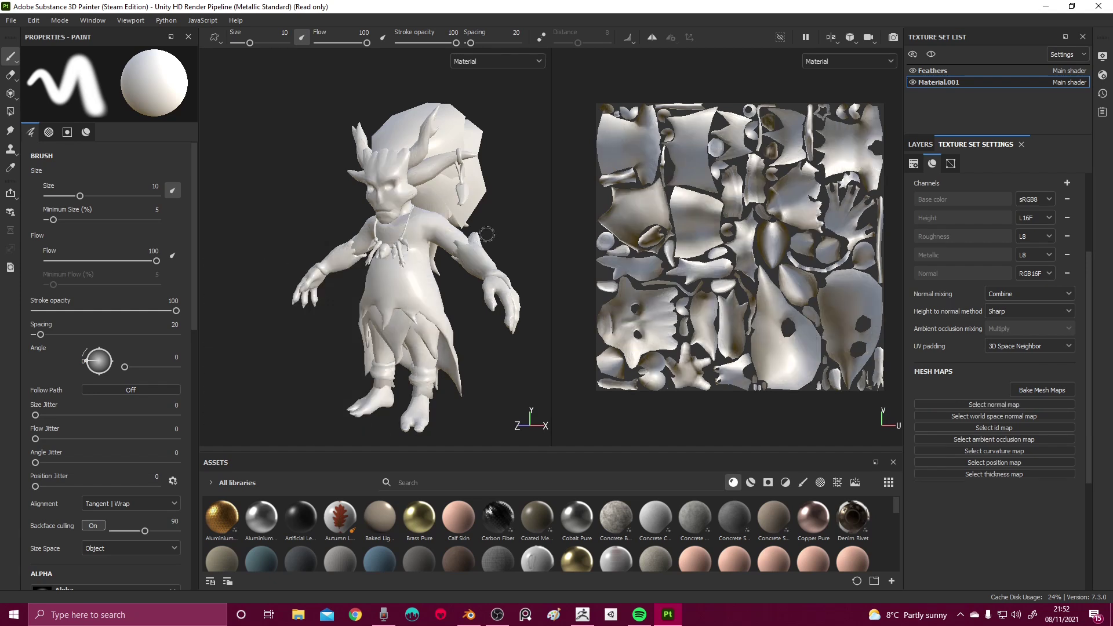
pyautogui.hotkey('ctrl', 'y')
pyautogui.keyDown('alt'); pyautogui.moveTo(534, 231); pyautogui.dragTo(514, 240); pyautogui.keyUp('alt')
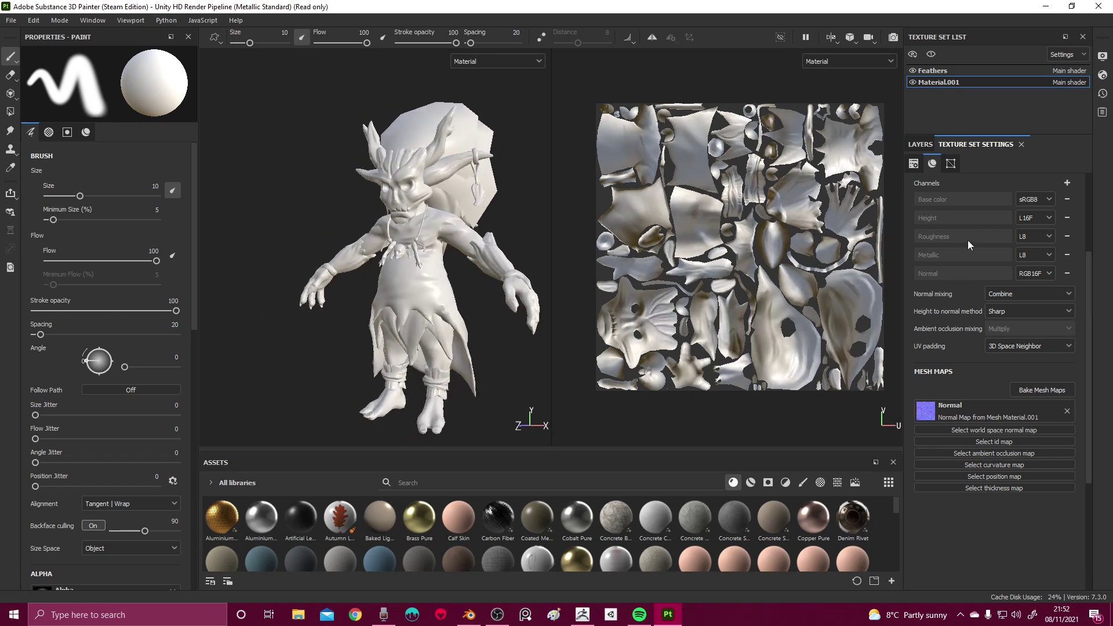
pyautogui.keyDown('alt'); pyautogui.moveTo(411, 273); pyautogui.dragTo(511, 279); pyautogui.keyUp('alt')
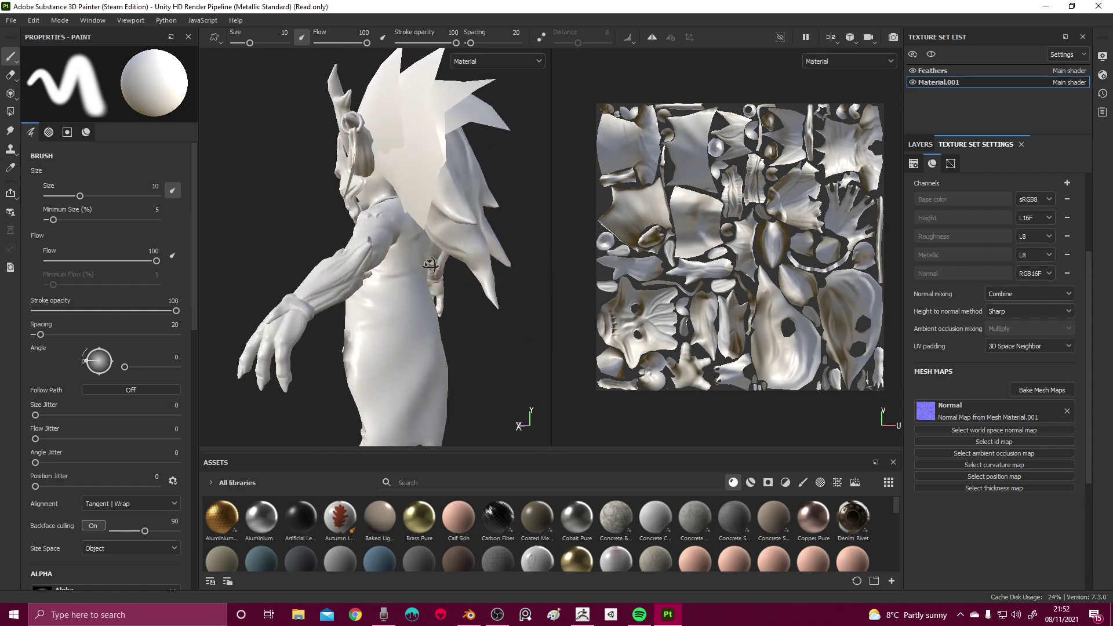
pyautogui.keyDown('alt'); pyautogui.moveTo(431, 266); pyautogui.dragTo(498, 272); pyautogui.keyUp('alt')
pyautogui.keyDown('alt'); pyautogui.moveTo(494, 253); pyautogui.dragTo(459, 220, button='middle'); pyautogui.keyUp('alt')
pyautogui.keyDown('alt'); pyautogui.moveTo(443, 222); pyautogui.dragTo(484, 255); pyautogui.keyUp('alt')
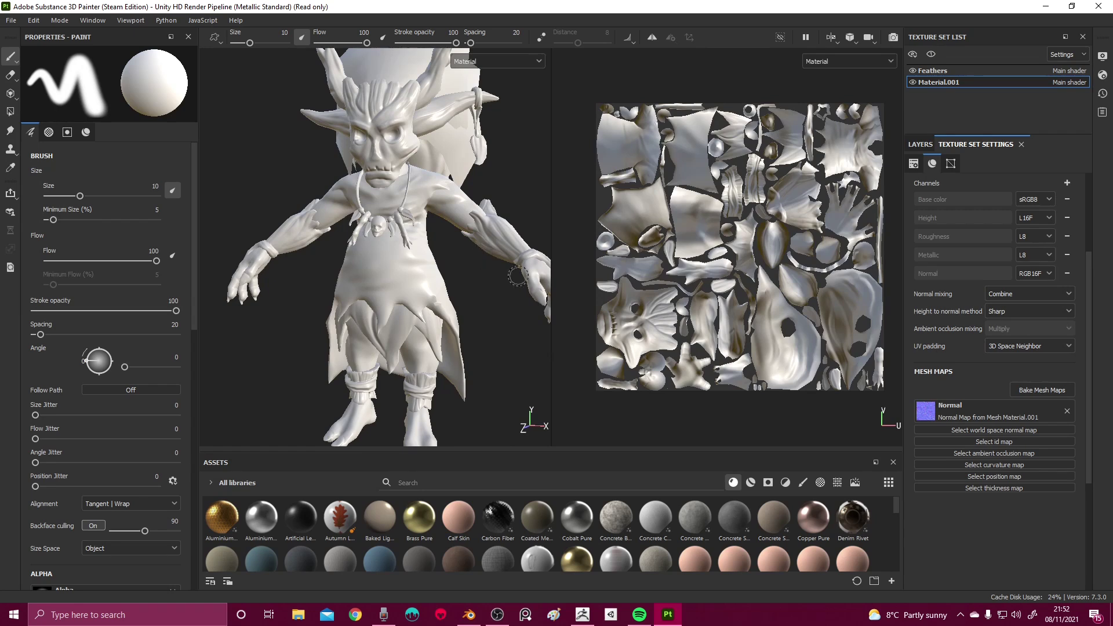
# Bake the world space normal, ID, ambient occlusion, curvature, position and thickness maps for Material.001, leaving the Normal map out
pyautogui.click(1038, 388)
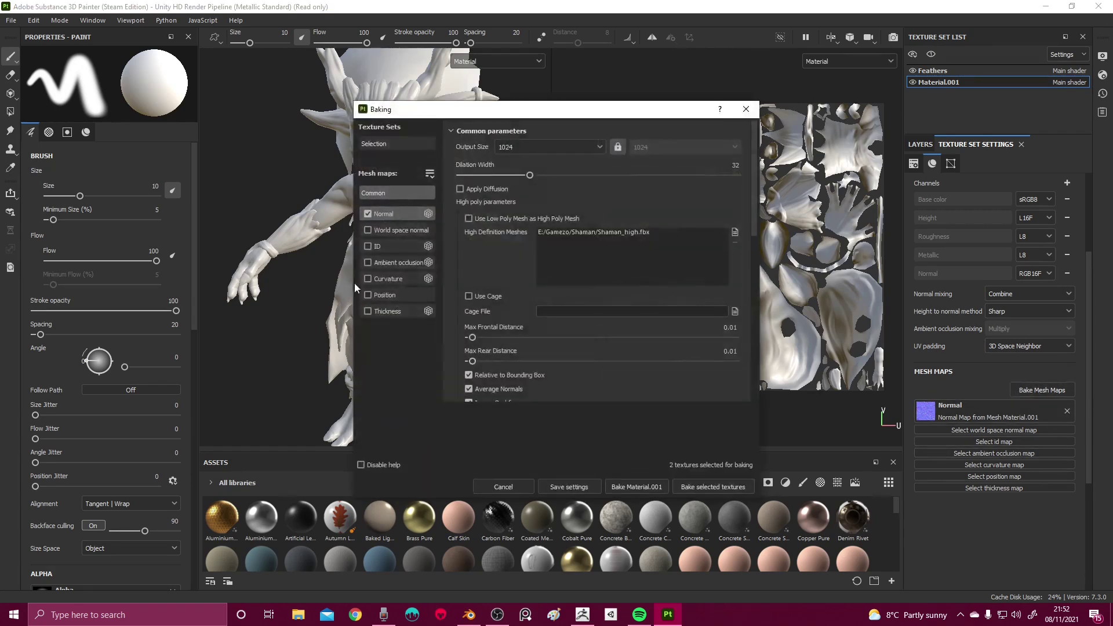
pyautogui.click(368, 215)
pyautogui.click(370, 230)
pyautogui.keyDown('alt'); pyautogui.click(370, 230); pyautogui.keyUp('alt')
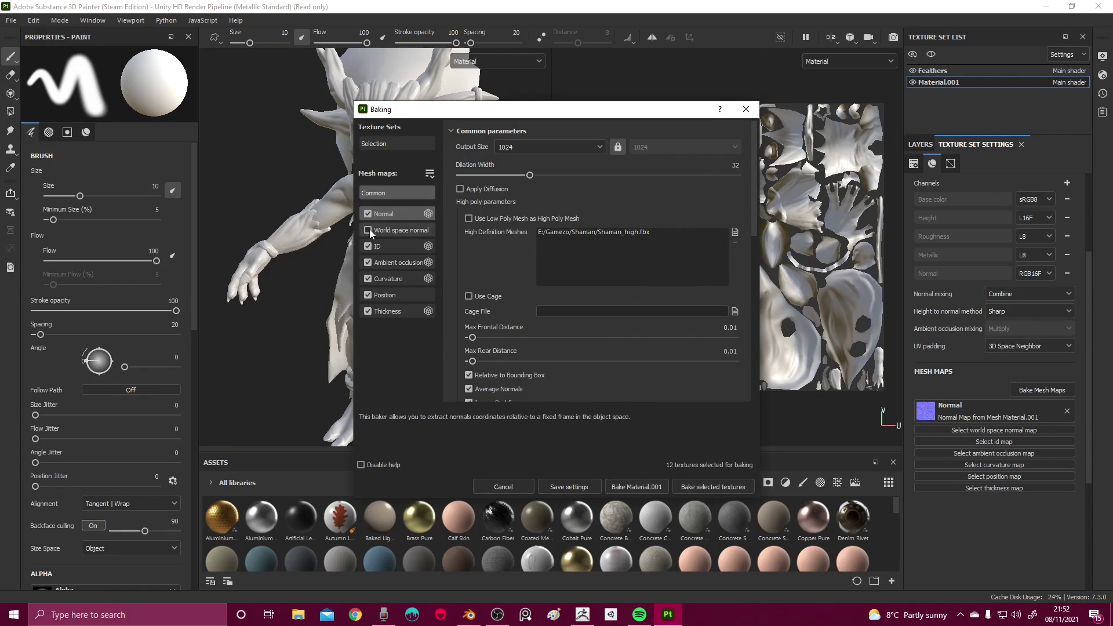
pyautogui.click(369, 230)
pyautogui.keyDown('ctrl'); pyautogui.click(369, 230); pyautogui.keyUp('ctrl')
pyautogui.keyDown('ctrl'); pyautogui.click(368, 230); pyautogui.keyUp('ctrl')
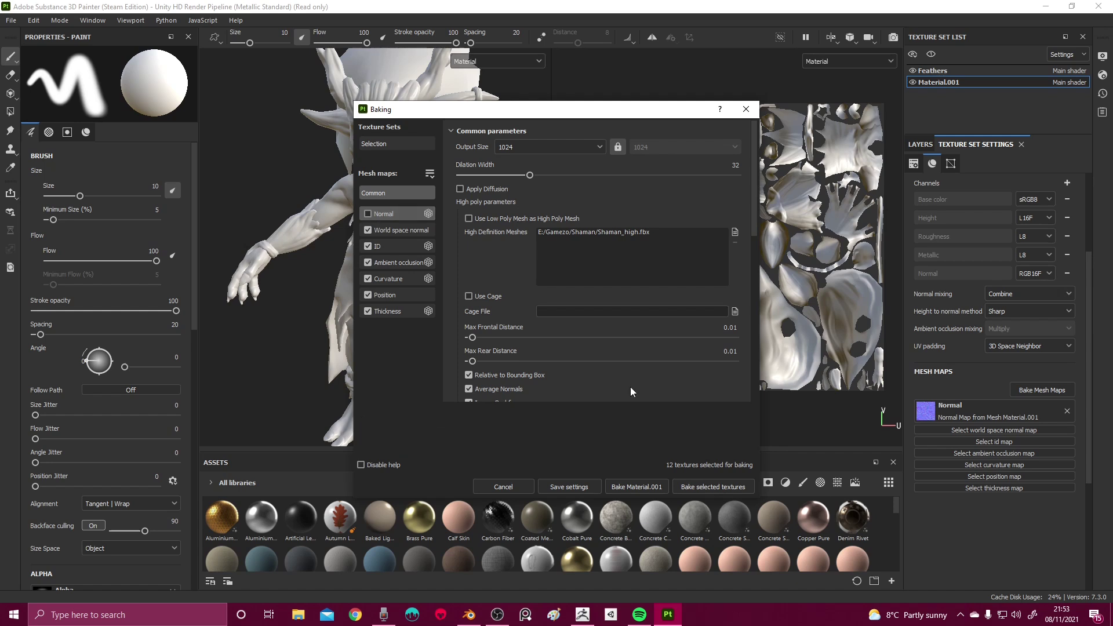
pyautogui.click(645, 488)
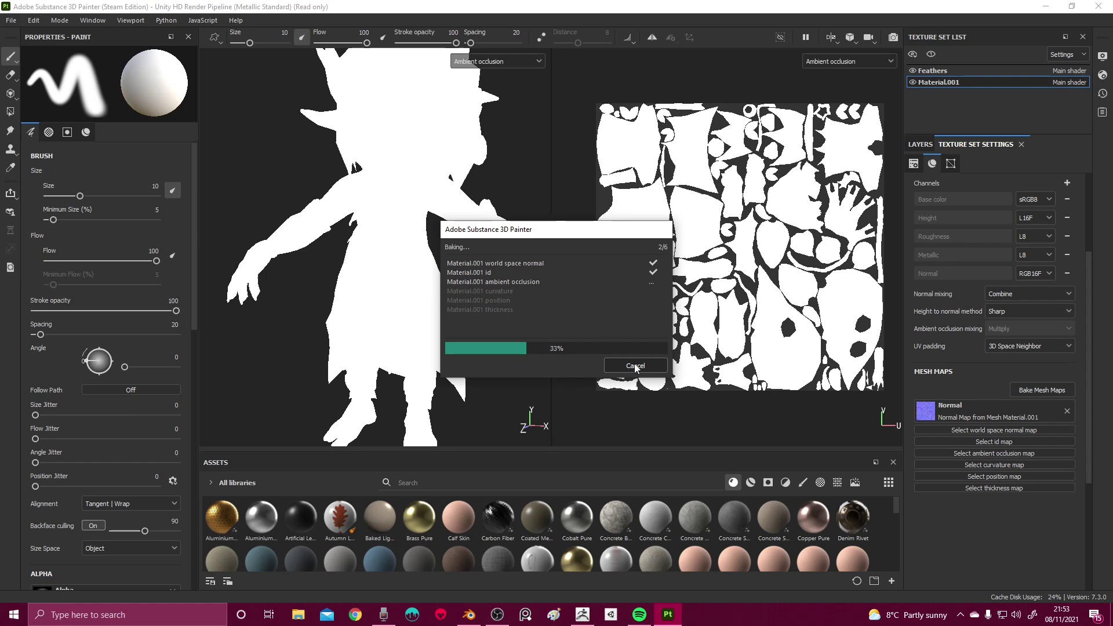
pyautogui.click(636, 366)
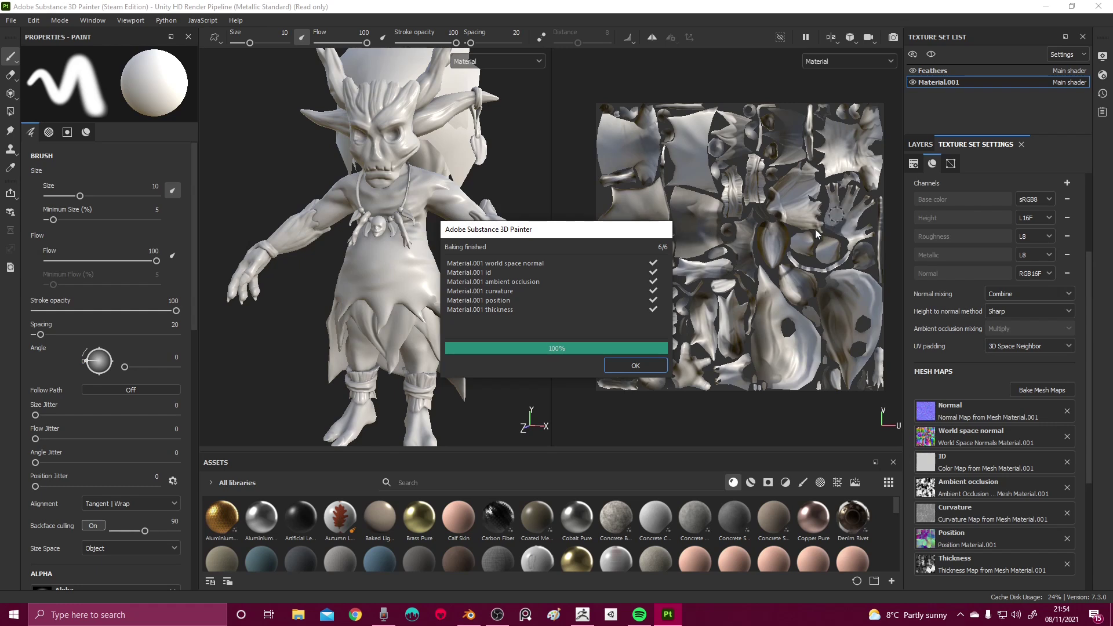
pyautogui.click(624, 366)
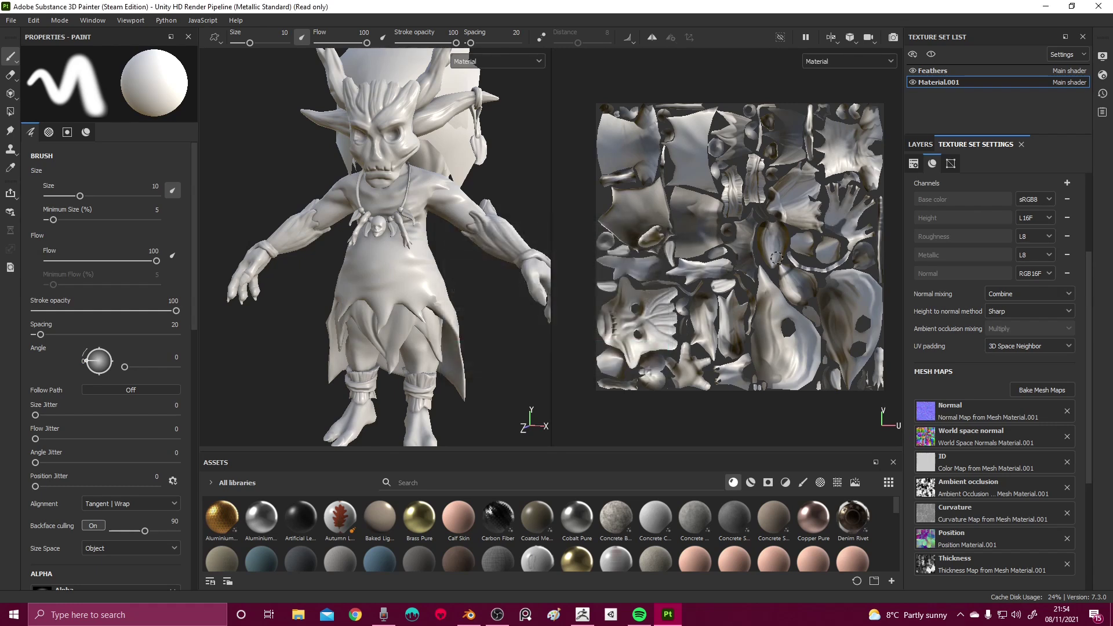
# Show Material.001's layer stack, inspect the baked shaman from several angles and locate the texture export command
pyautogui.click(921, 145)
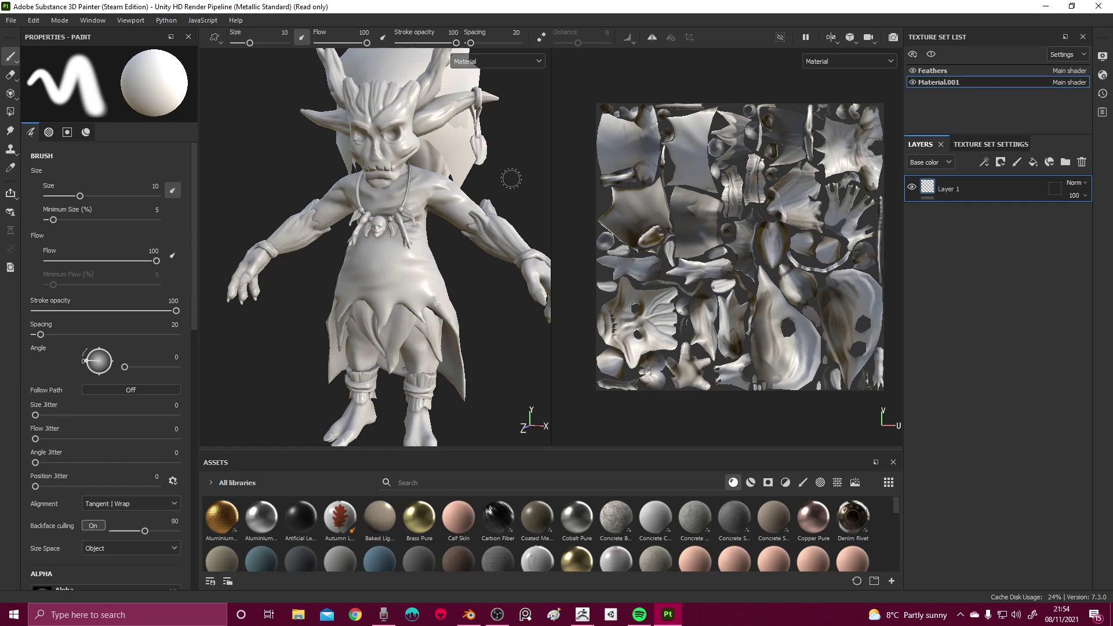
pyautogui.keyDown('alt'); pyautogui.moveTo(511, 179); pyautogui.dragTo(510, 203); pyautogui.keyUp('alt')
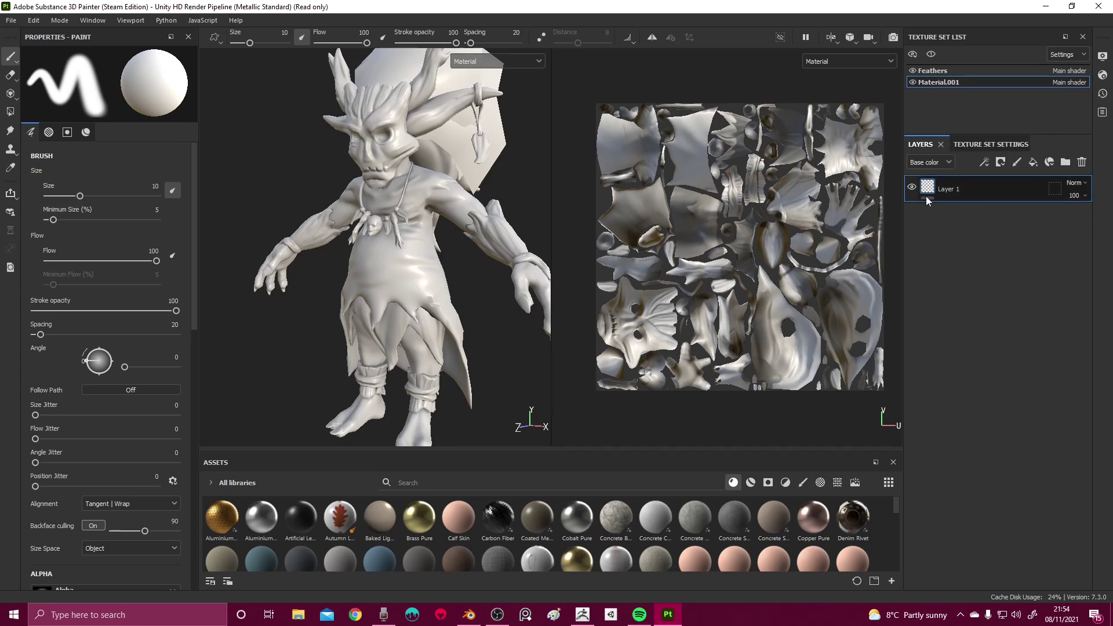
pyautogui.keyDown('alt'); pyautogui.moveTo(487, 213); pyautogui.dragTo(485, 195); pyautogui.keyUp('alt')
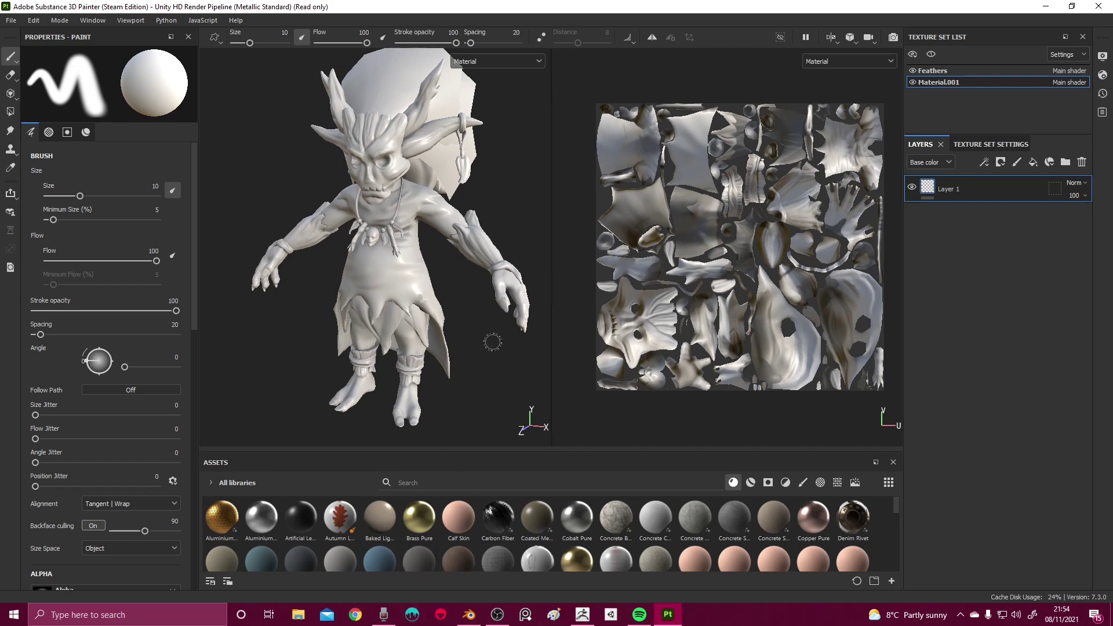
pyautogui.moveTo(477, 344)
pyautogui.keyDown('alt'); pyautogui.mouseDown()
pyautogui.moveTo(474, 320)
pyautogui.moveTo(440, 322)
pyautogui.moveTo(474, 325)
pyautogui.mouseUp(); pyautogui.keyUp('alt')
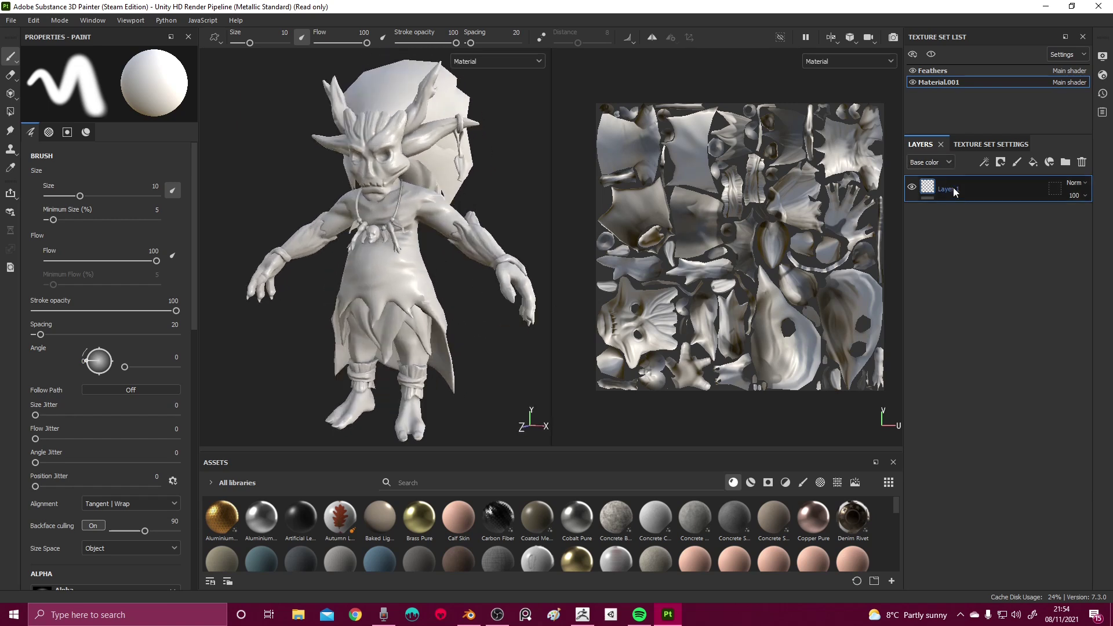
pyautogui.moveTo(479, 200)
pyautogui.keyDown('alt'); pyautogui.mouseDown()
pyautogui.moveTo(510, 198)
pyautogui.moveTo(482, 201)
pyautogui.mouseUp(); pyautogui.keyUp('alt')
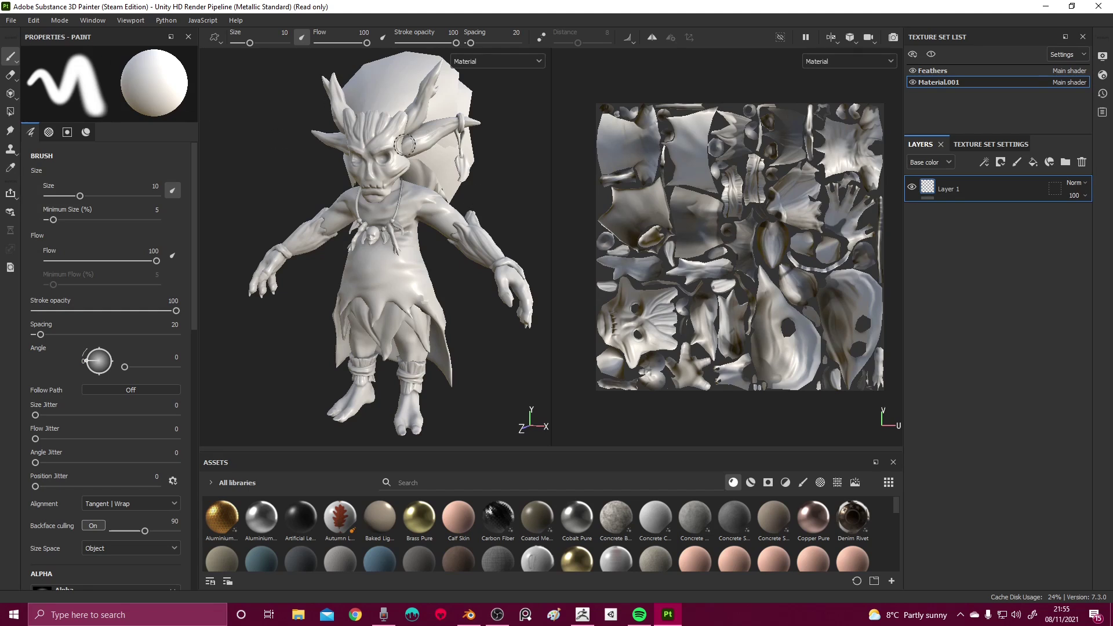
pyautogui.click(11, 20)
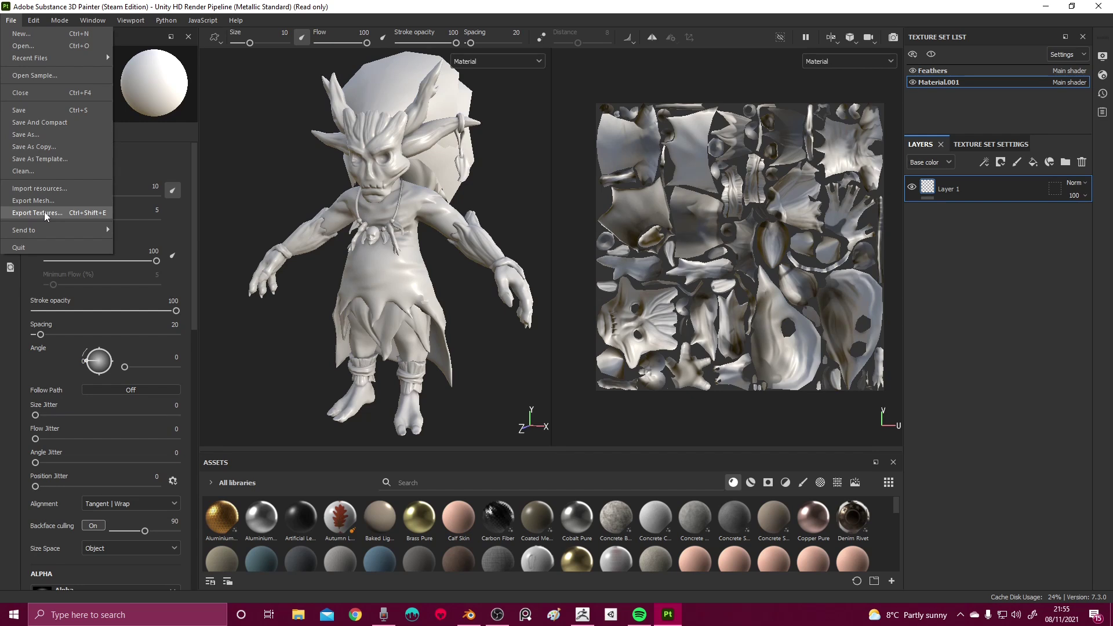
pyautogui.click(951, 219)
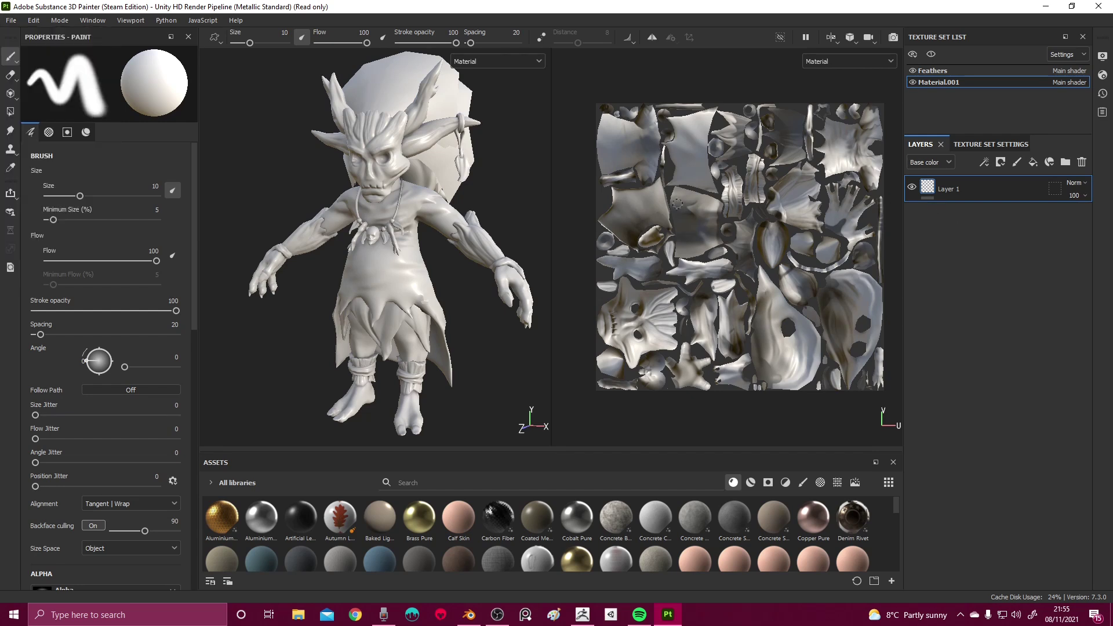
# Switch to Blender, return Torso_low to Object Mode and view the whole low-poly shaman
pyautogui.hotkey('alt', 'Tab')
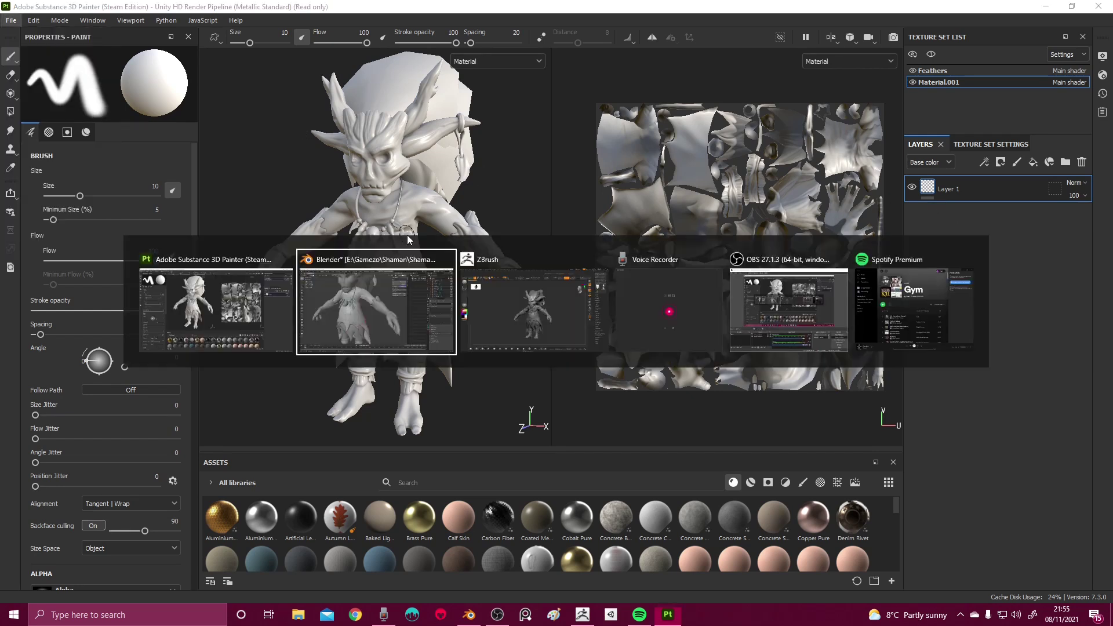
pyautogui.click(436, 290)
pyautogui.scroll(-4, 432, 263)
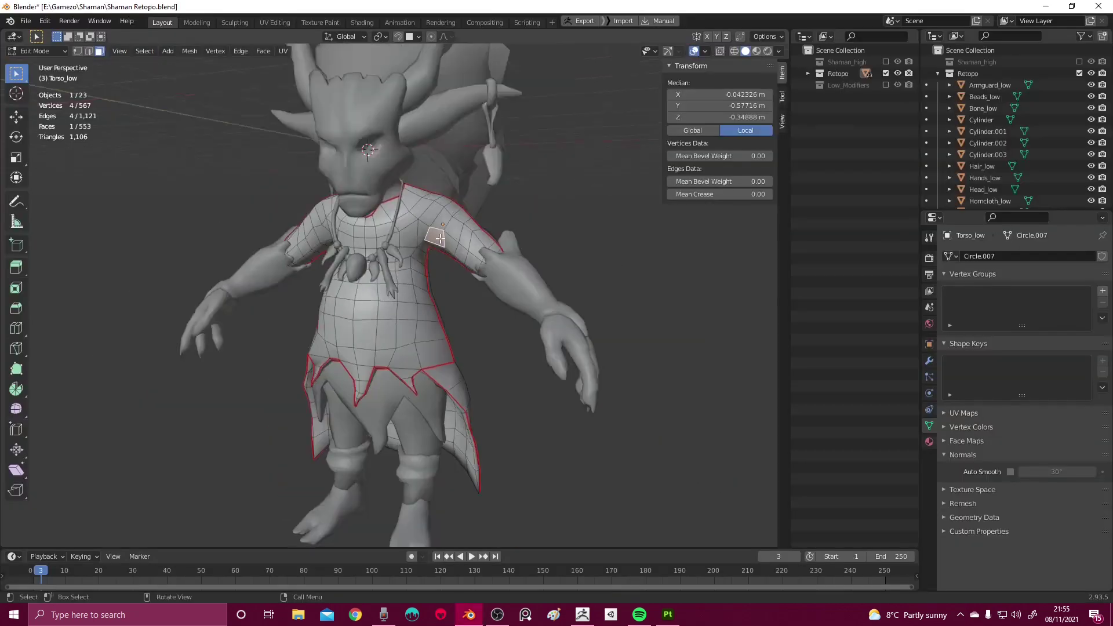
pyautogui.press('Tab')
pyautogui.moveTo(432, 263); pyautogui.dragTo(492, 247, button='middle')
pyautogui.keyDown('shift'); pyautogui.click(492, 247); pyautogui.keyUp('shift')
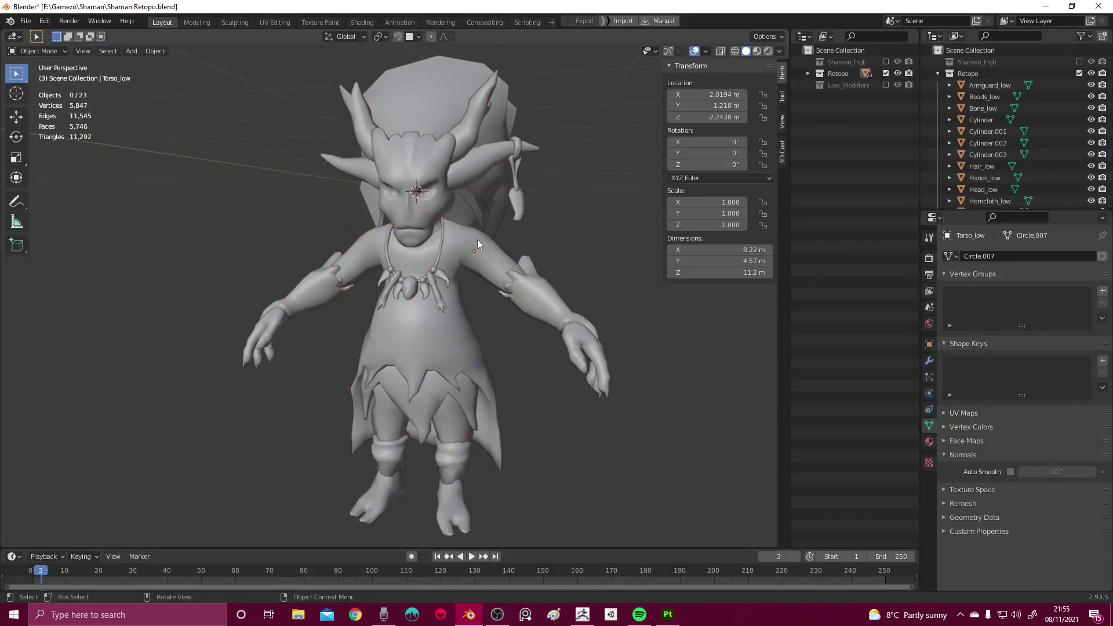
pyautogui.moveTo(477, 239); pyautogui.dragTo(443, 207, button='middle')
pyautogui.moveTo(374, 55); pyautogui.dragTo(447, 119, button='middle')
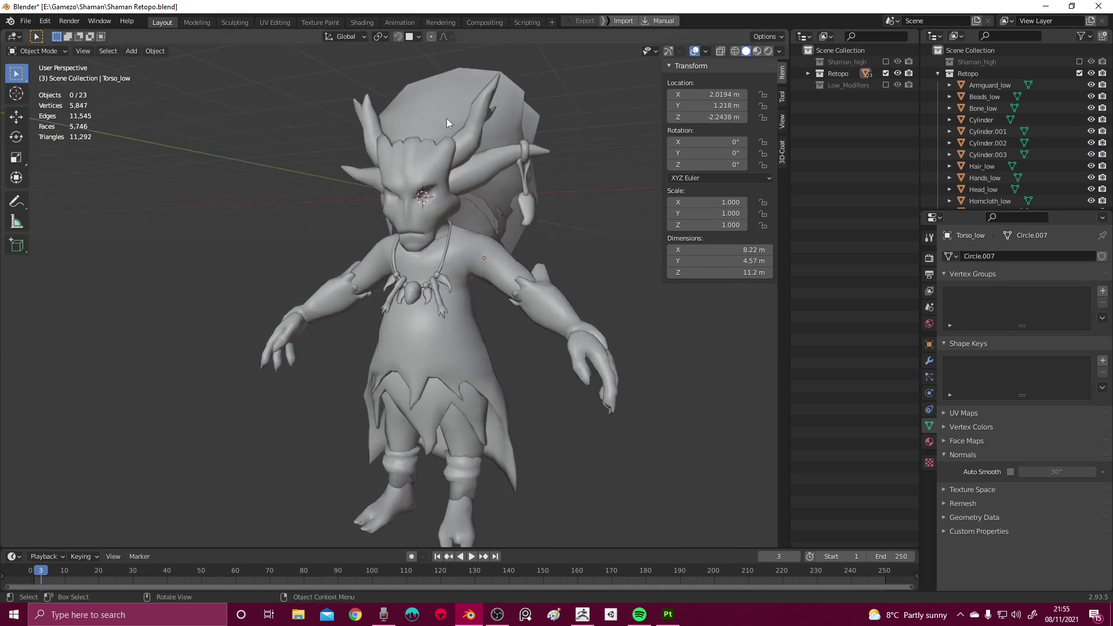
pyautogui.moveTo(493, 256); pyautogui.dragTo(487, 231, button='middle')
# Display the shaman in Material Preview shading and show the material settings of Torso_low
pyautogui.click(487, 231)
pyautogui.press('z')
pyautogui.click(505, 282)
pyautogui.hotkey('alt', 'a')
pyautogui.click(496, 238)
pyautogui.click(929, 442)
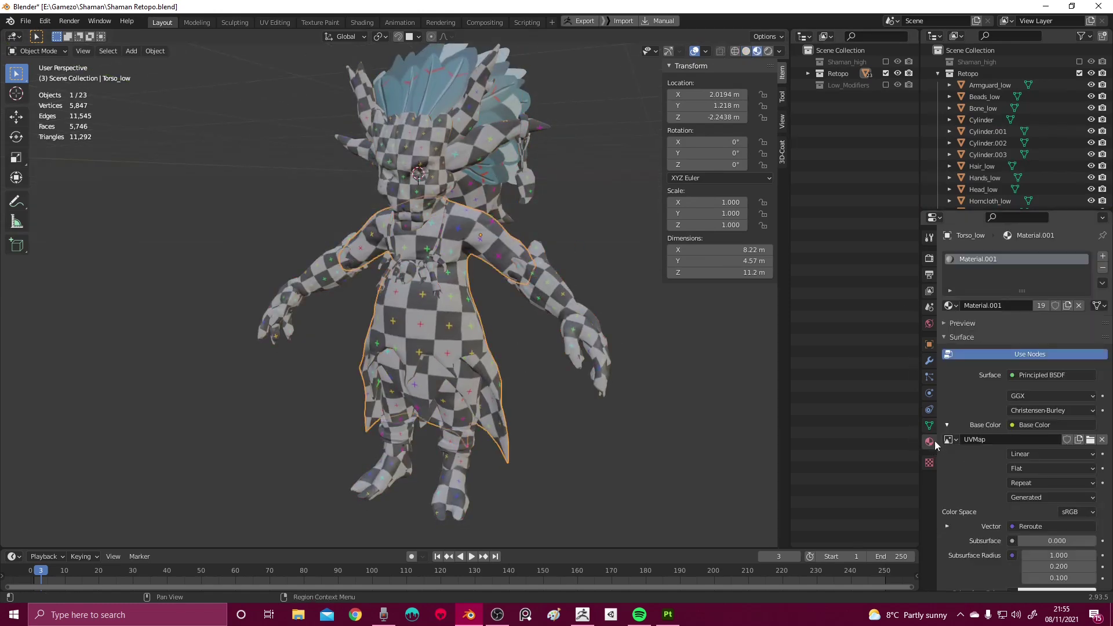
pyautogui.moveTo(461, 259); pyautogui.dragTo(502, 253, button='middle')
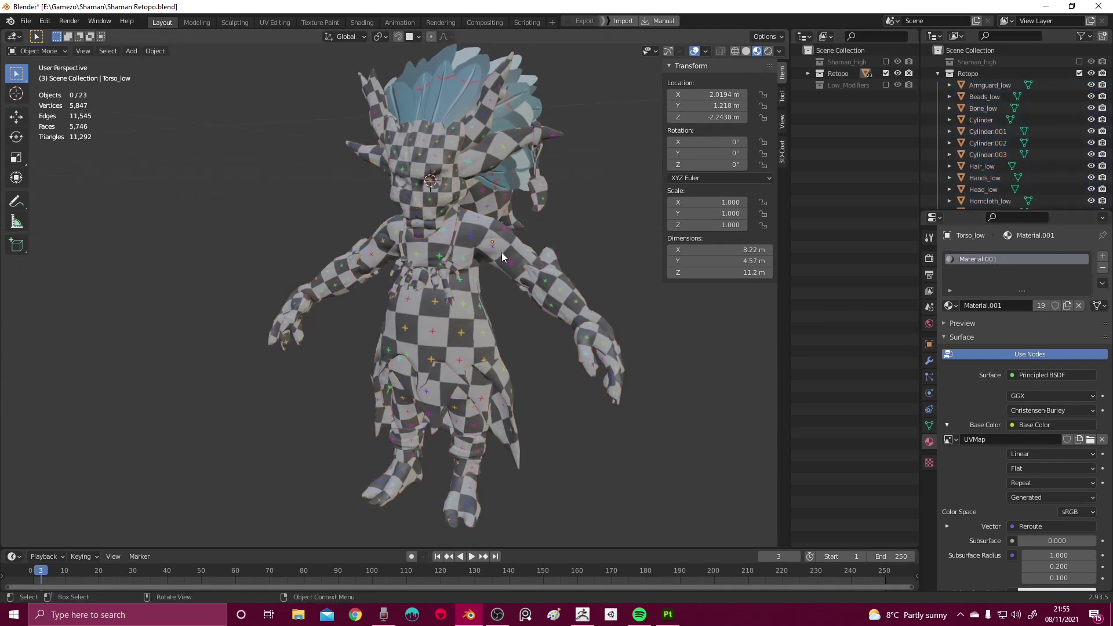
# Switch to the Shading workspace and bring the full Material.001 node tree into view
pyautogui.click(362, 22)
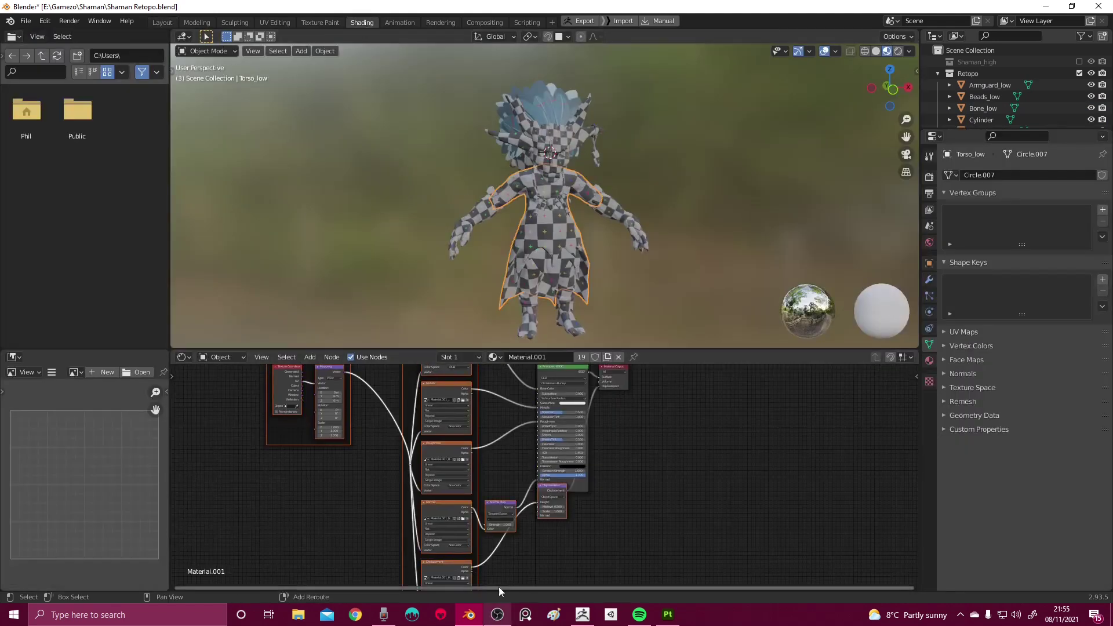
pyautogui.scroll(-2, 531, 435)
pyautogui.moveTo(565, 404); pyautogui.dragTo(625, 455, button='middle')
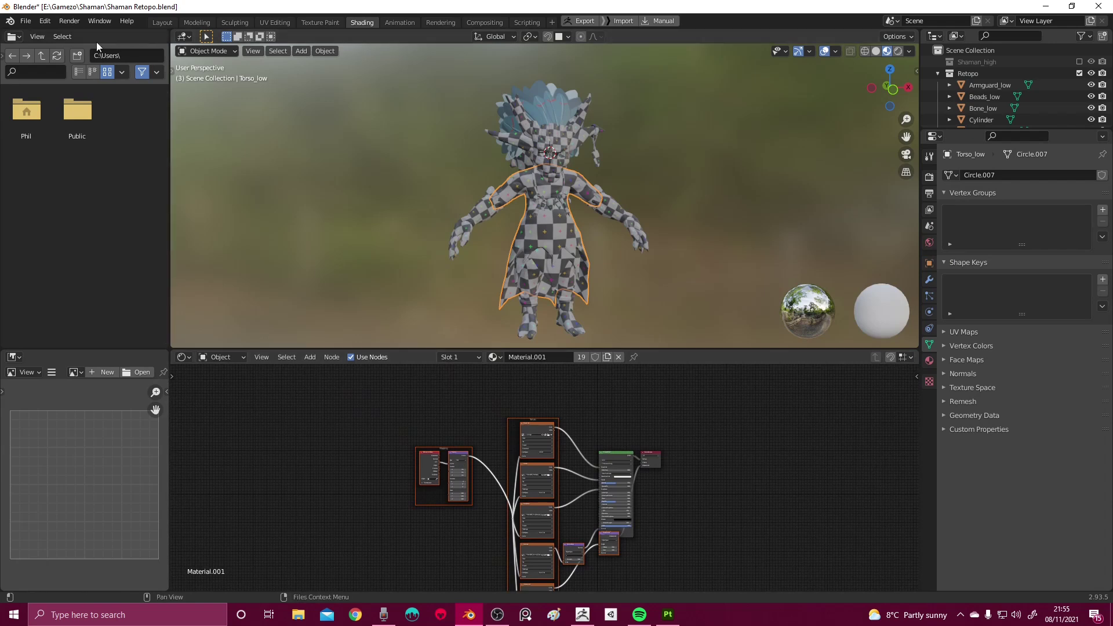
# Search the add-on preferences for "node" and check whether the Node Wrangler add-on is enabled
pyautogui.click(44, 21)
pyautogui.click(87, 186)
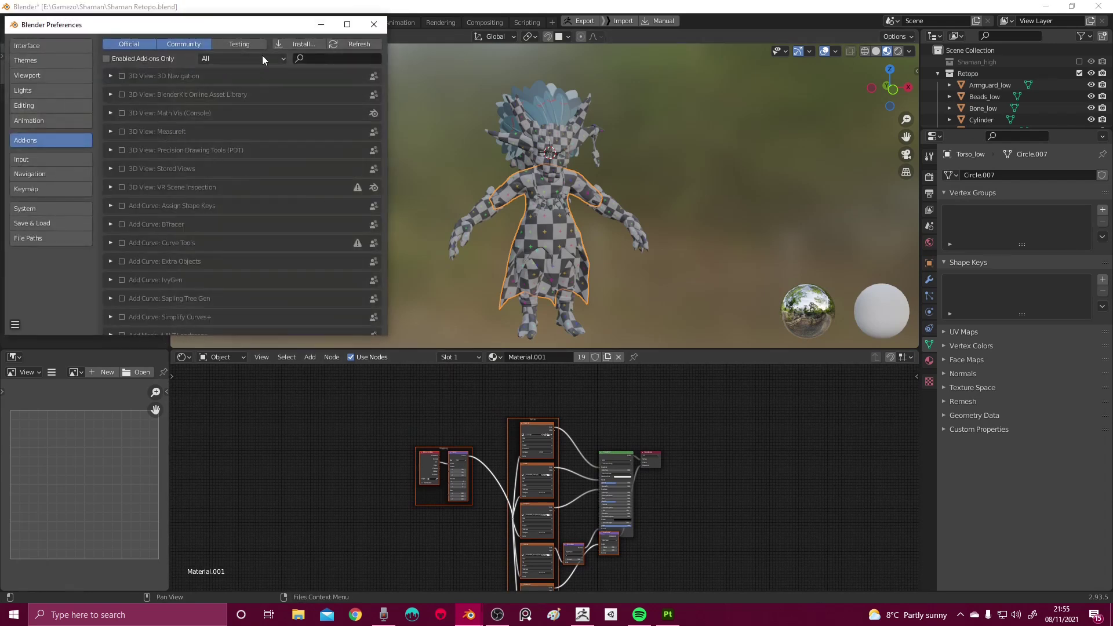
pyautogui.click(320, 58)
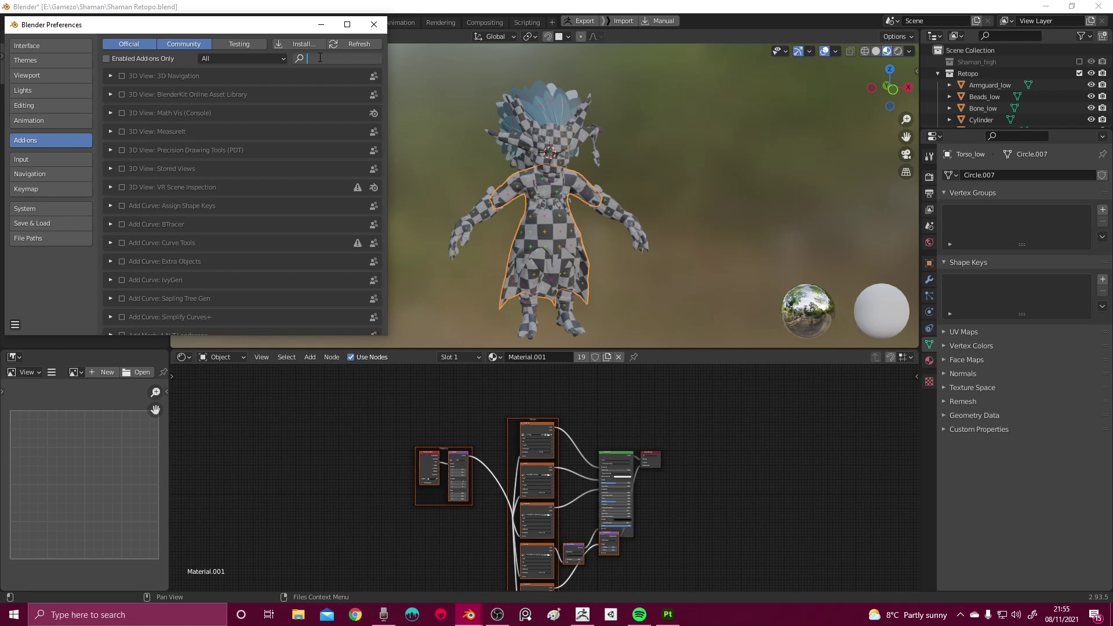
pyautogui.write('node')
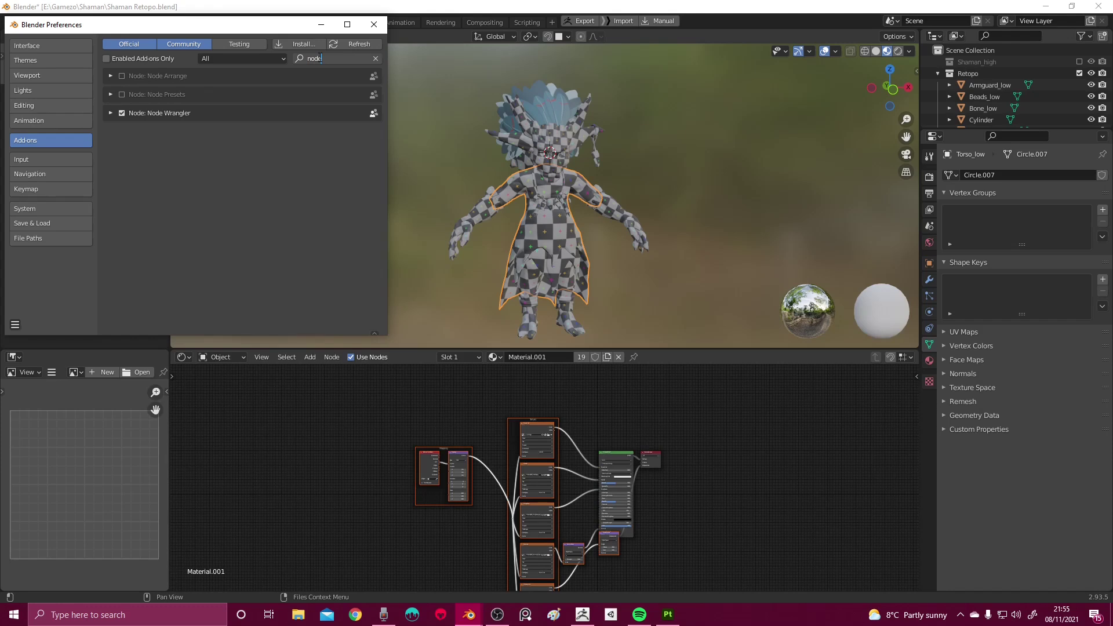
pyautogui.click(227, 174)
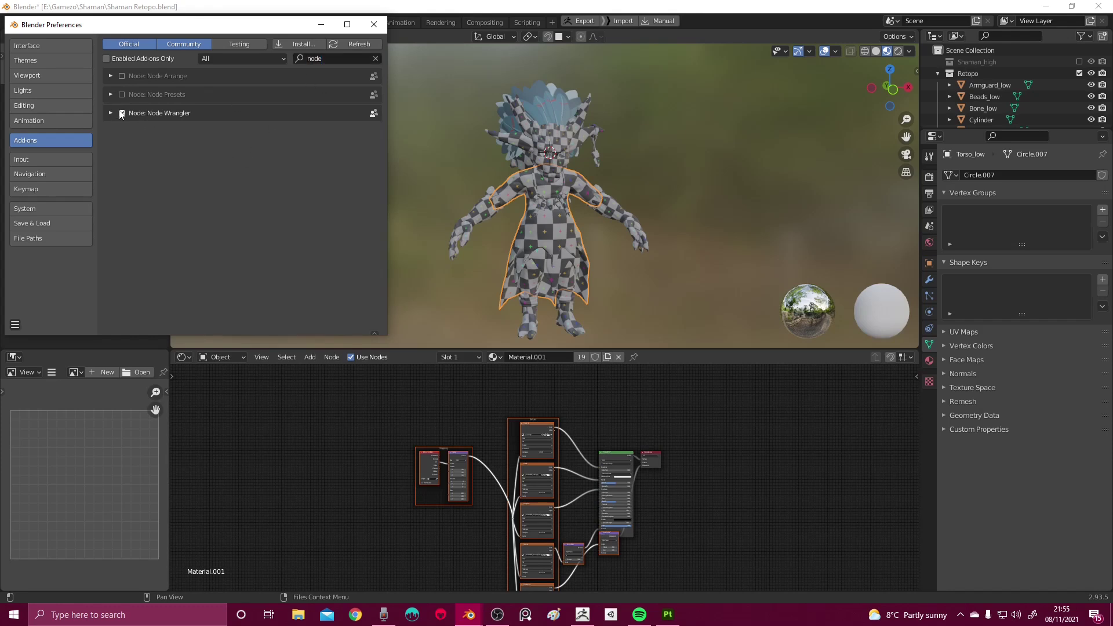
pyautogui.click(374, 24)
pyautogui.click(26, 22)
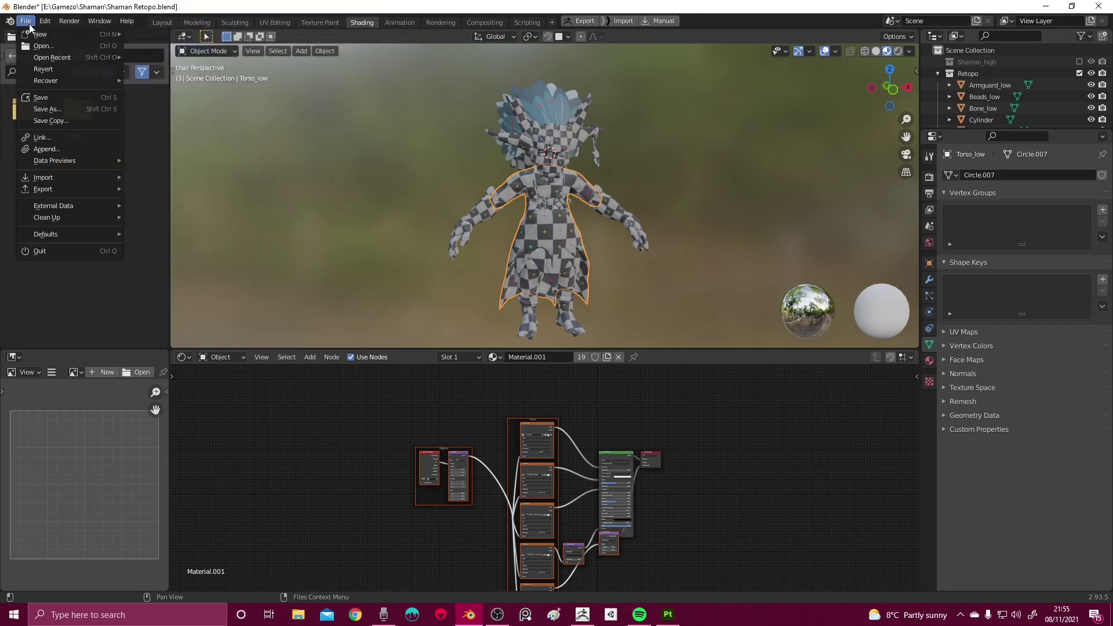
pyautogui.moveTo(51, 24)
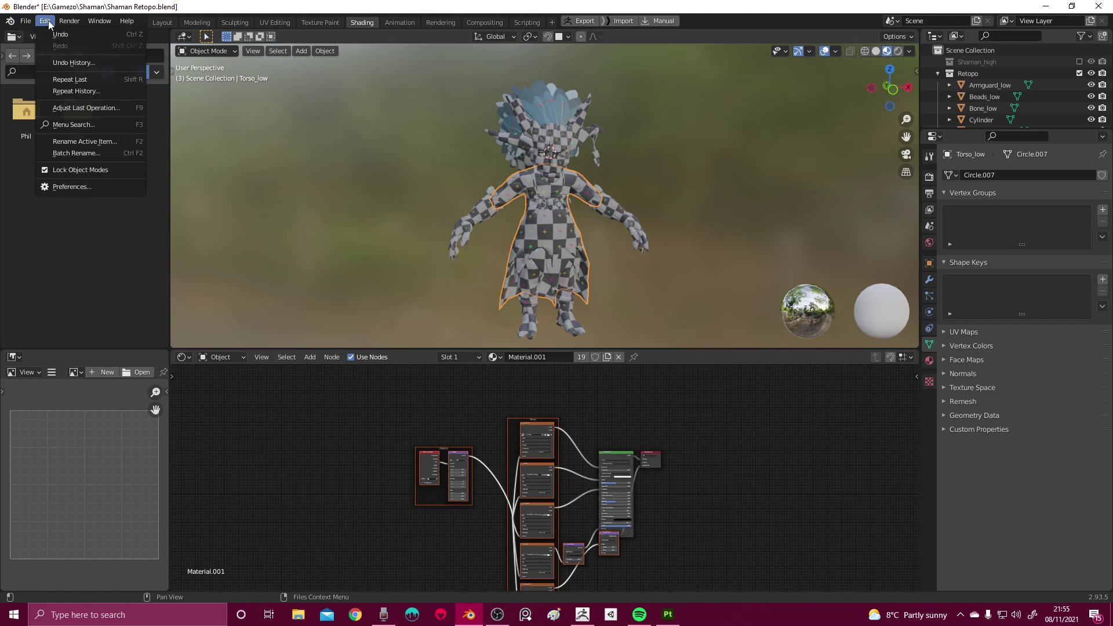
pyautogui.click(77, 186)
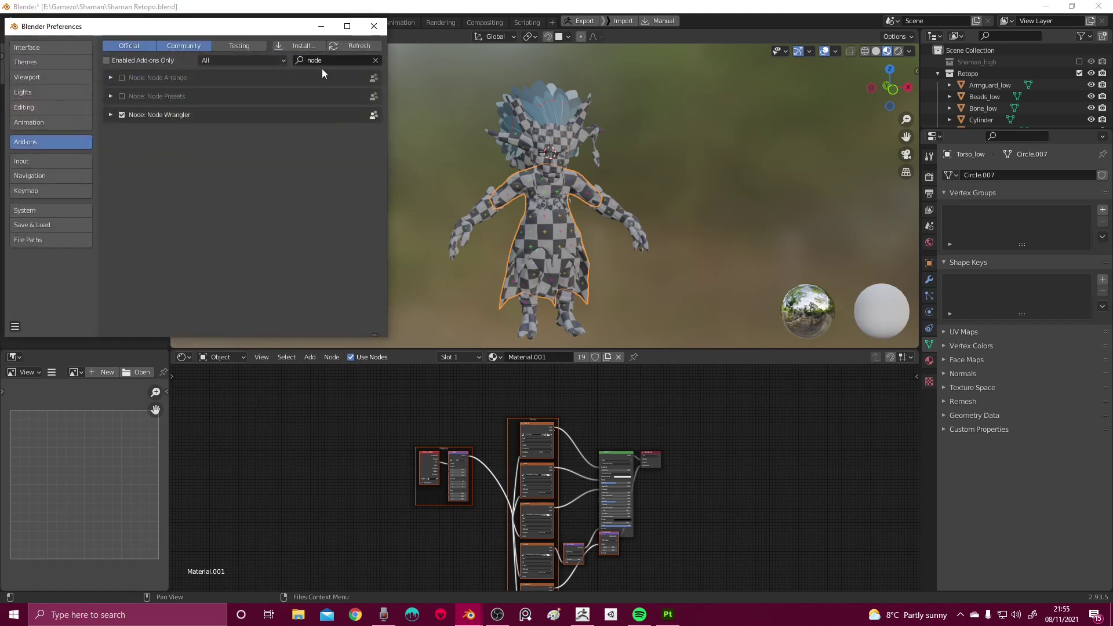
pyautogui.click(327, 60)
pyautogui.press('Return')
pyautogui.click(374, 27)
# Delete the mapping, image texture, normal map and displacement nodes from Material.001, keeping only the Principled BSDF and Material Output
pyautogui.moveTo(580, 479); pyautogui.dragTo(557, 421, button='middle')
pyautogui.scroll(3, 557, 422)
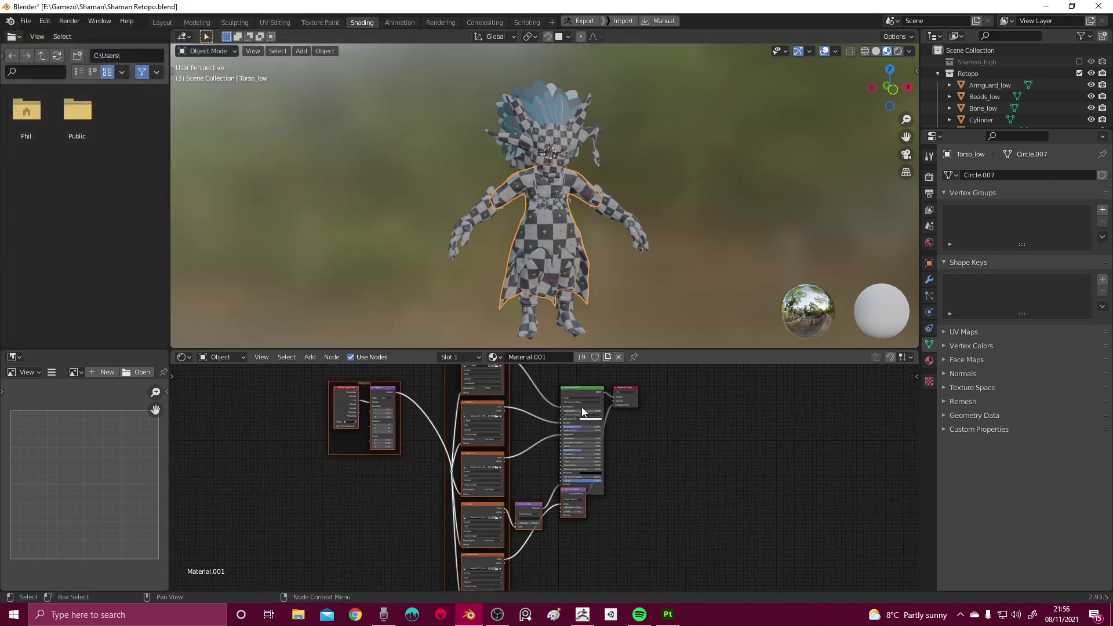
pyautogui.scroll(-2, 572, 401)
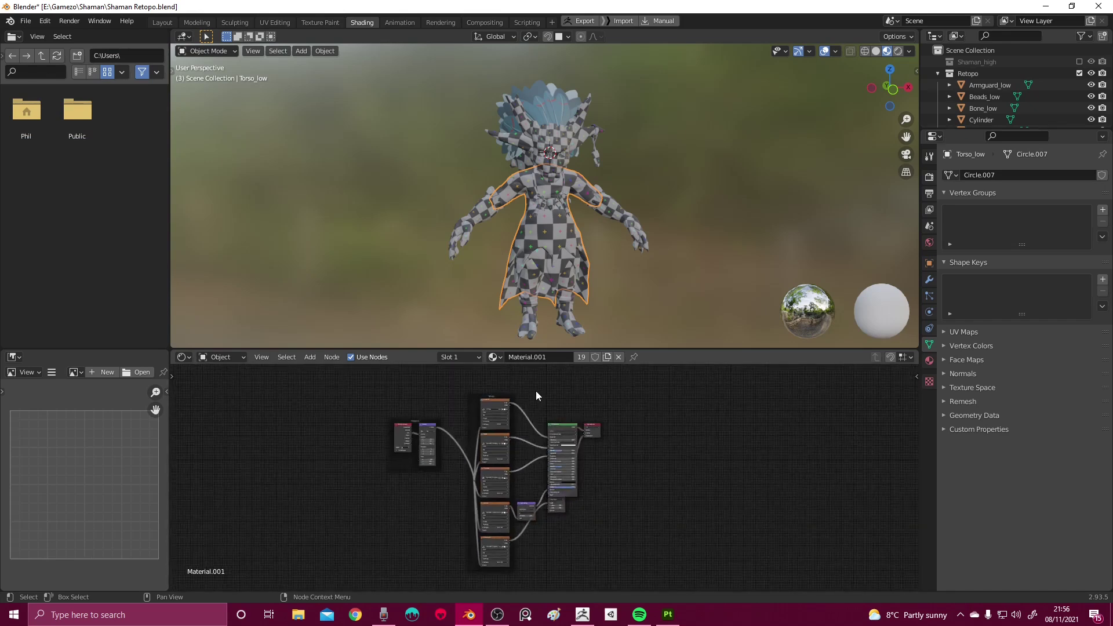
pyautogui.moveTo(537, 375); pyautogui.dragTo(367, 576)
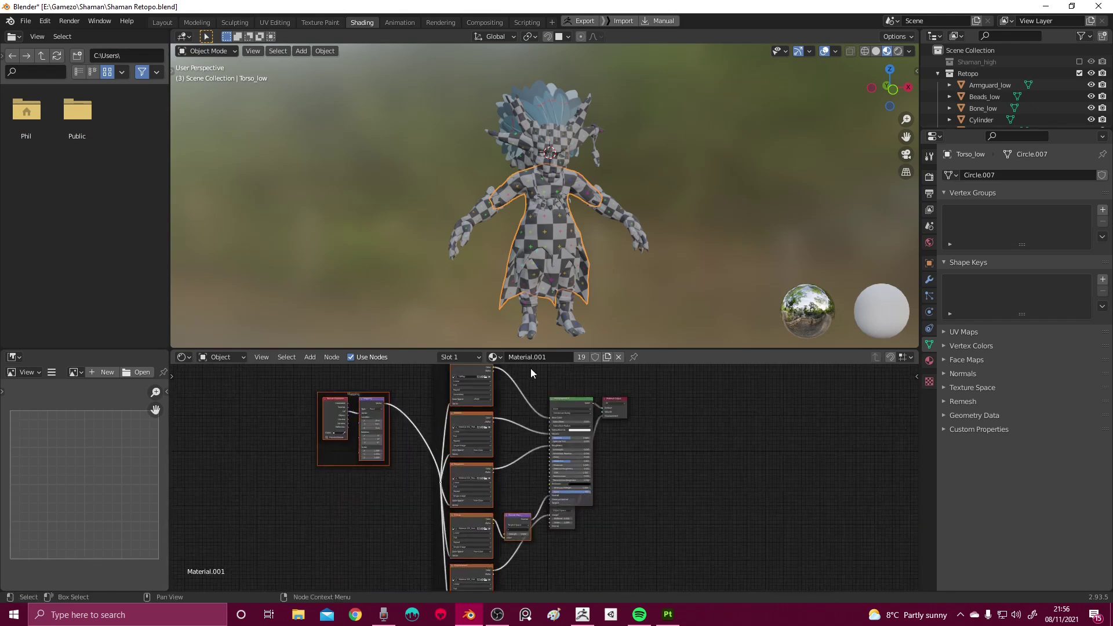
pyautogui.click(542, 375)
pyautogui.moveTo(542, 375); pyautogui.dragTo(344, 576)
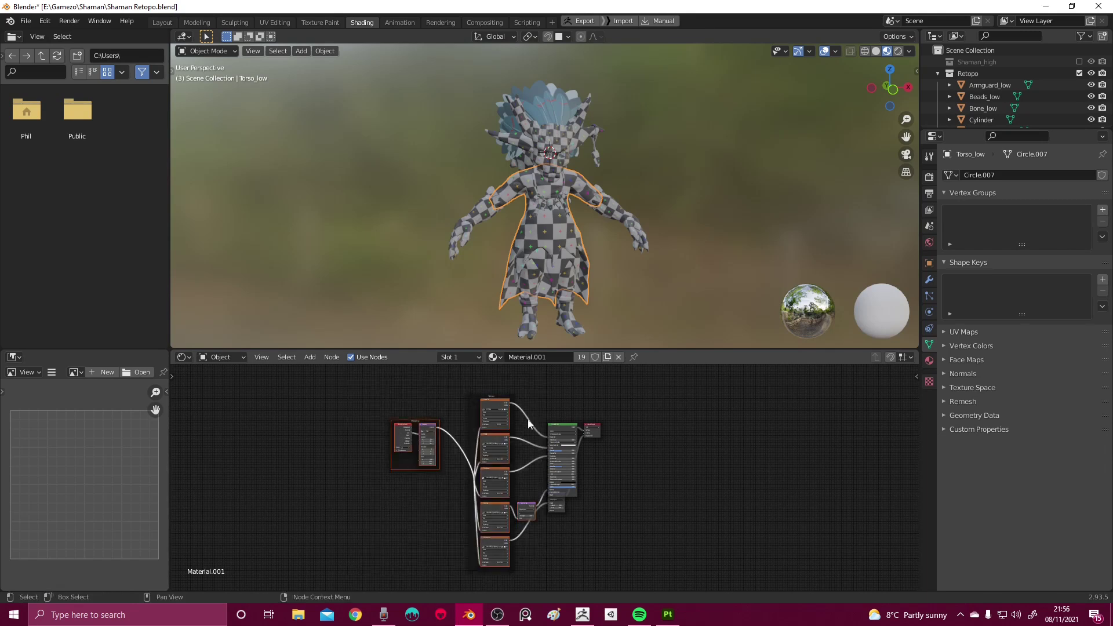
pyautogui.scroll(2, 530, 396)
pyautogui.press('x')
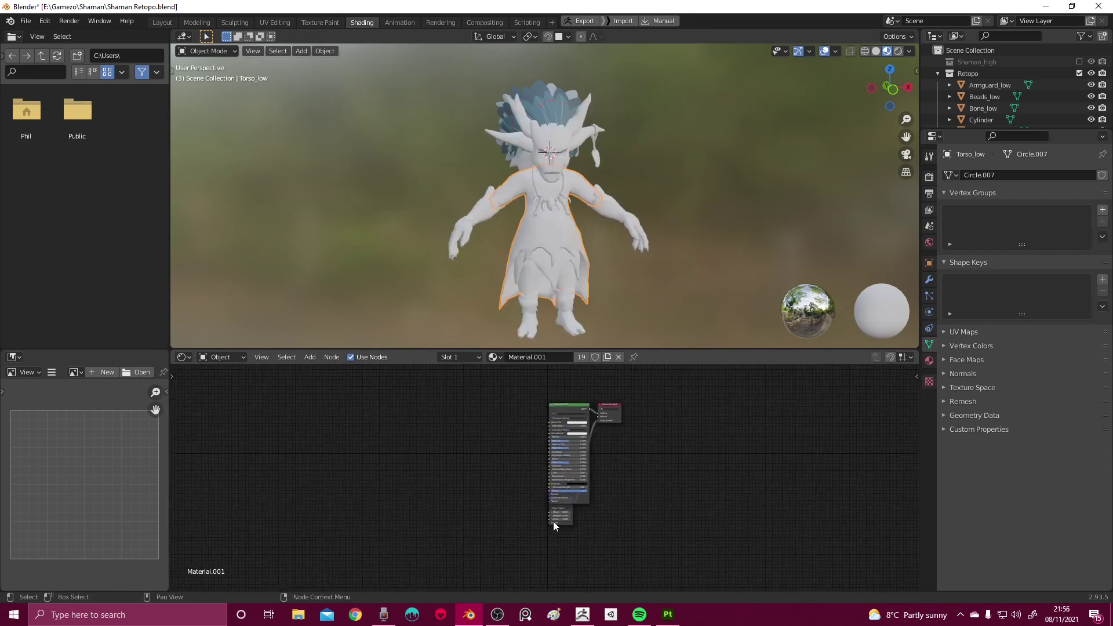
pyautogui.scroll(2, 557, 522)
pyautogui.press('x')
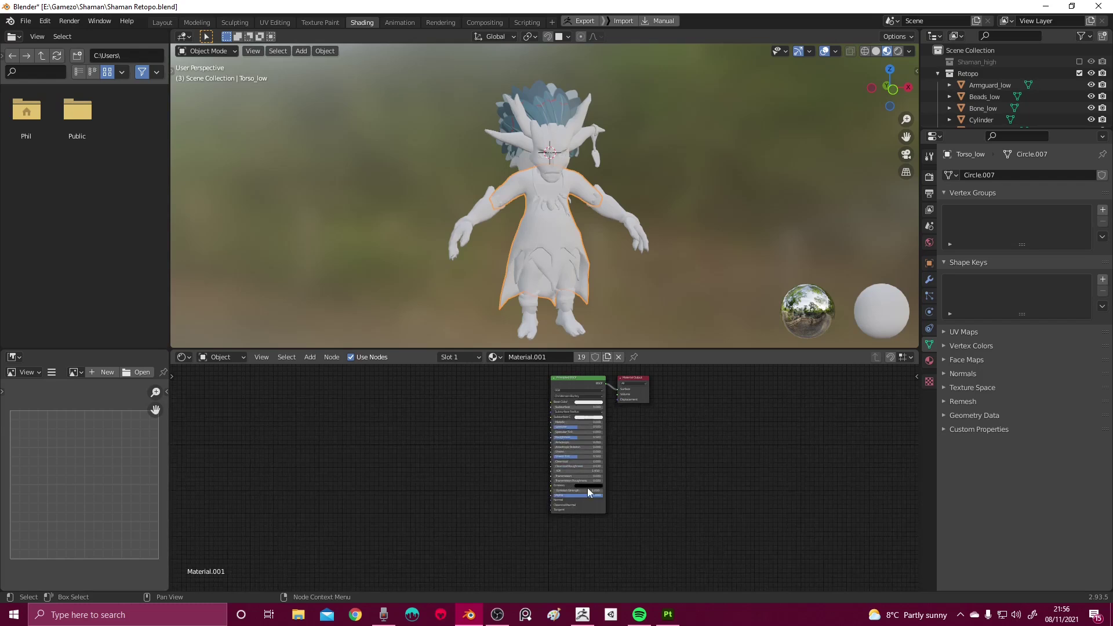
# Start Node Wrangler's Principled Texture Setup on the Principled BSDF node and browse to the E:\Gamezo\Shaman\Textures folder
pyautogui.moveTo(582, 382); pyautogui.dragTo(569, 383)
pyautogui.scroll(4, 571, 393)
pyautogui.moveTo(576, 399)
pyautogui.mouseDown(button='middle')
pyautogui.moveTo(577, 490)
pyautogui.moveTo(573, 410)
pyautogui.mouseUp(button='middle')
pyautogui.scroll(2, 578, 490)
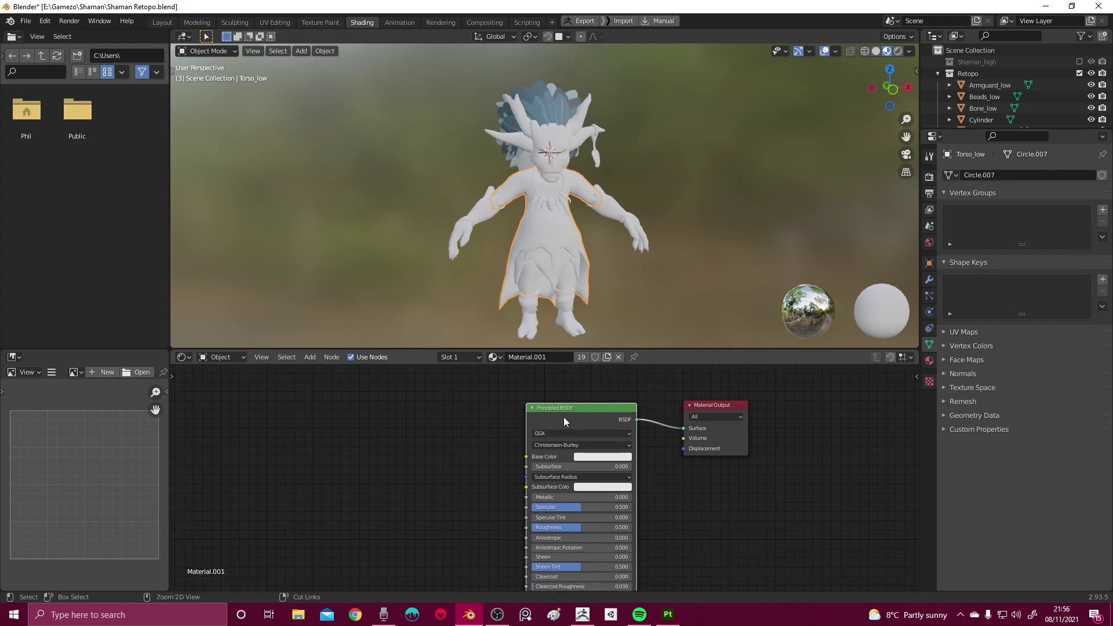
pyautogui.hotkey('ctrl', 'shift', 't')
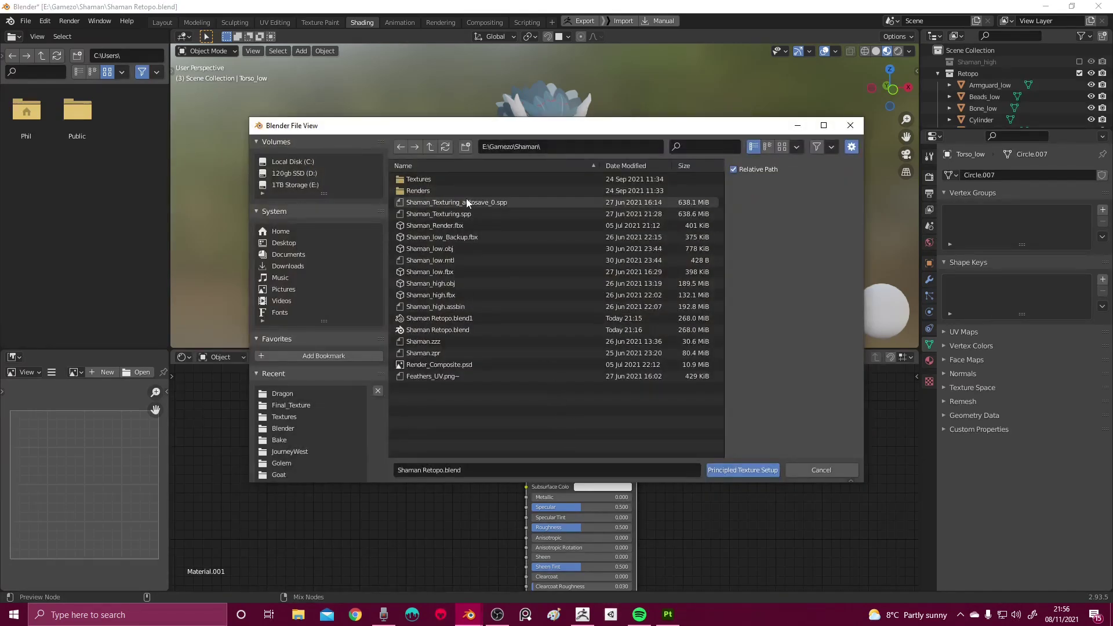
pyautogui.moveTo(493, 126); pyautogui.dragTo(708, 109)
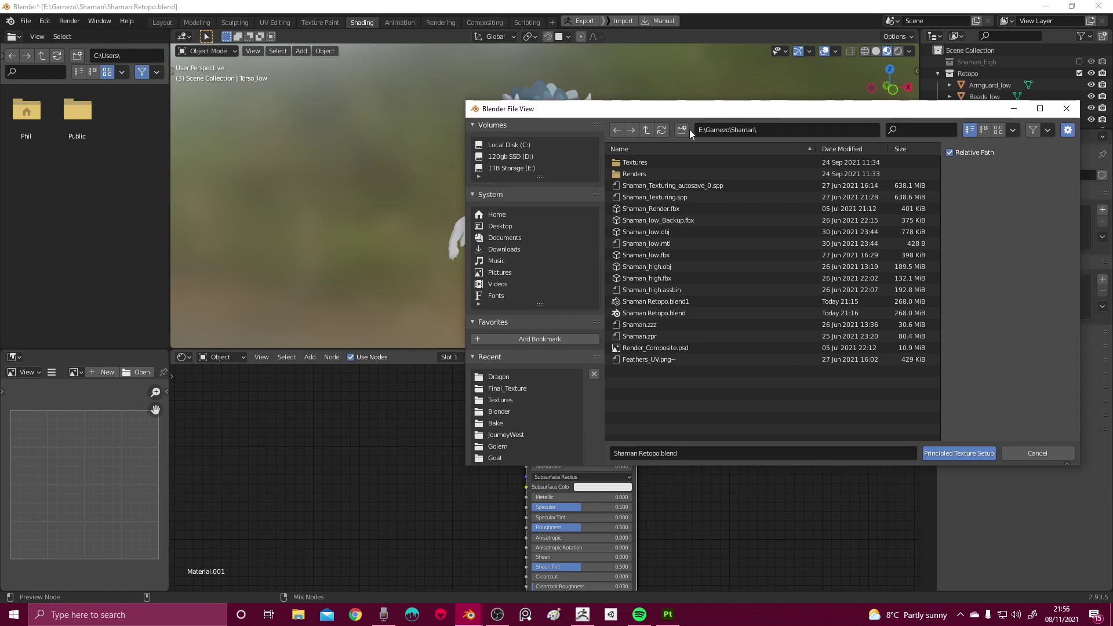
pyautogui.doubleClick(660, 164)
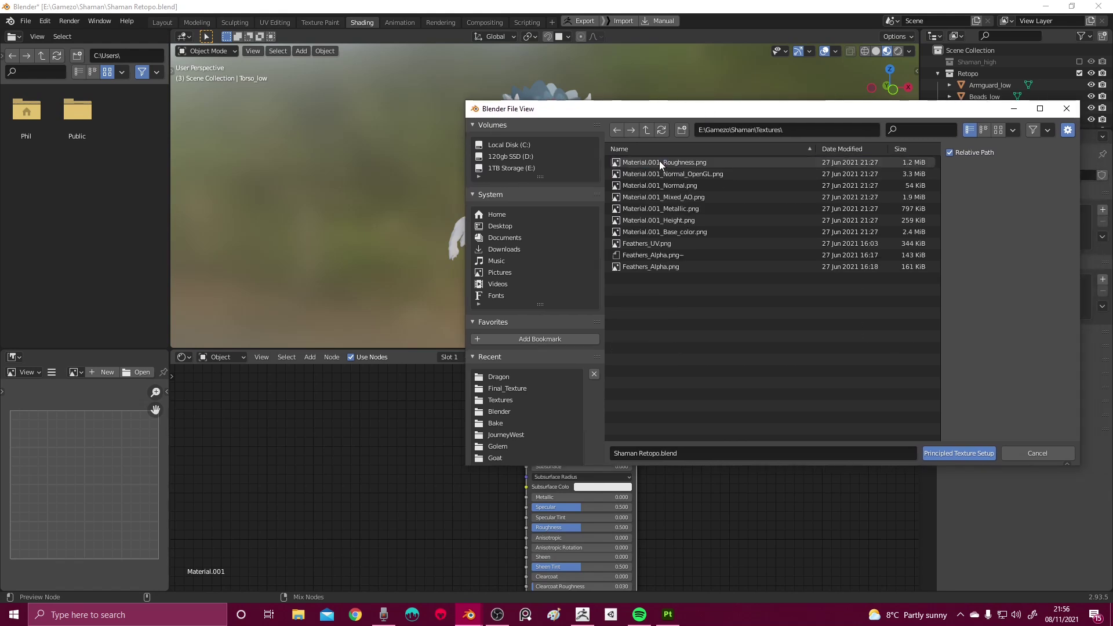
# Load all the Material.001 PNG maps, from Roughness through Base_color, into the Principled BSDF with Principled Texture Setup
pyautogui.click(649, 162)
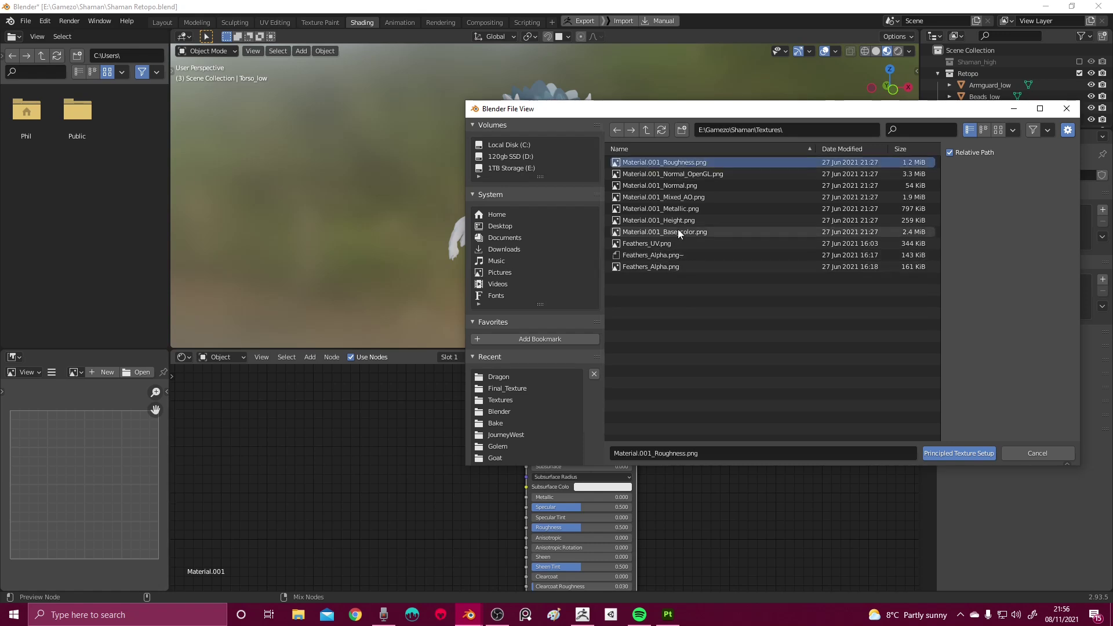
pyautogui.keyDown('shift'); pyautogui.click(678, 229); pyautogui.keyUp('shift')
pyautogui.keyDown('shift'); pyautogui.click(678, 266); pyautogui.keyUp('shift')
pyautogui.click(692, 232)
pyautogui.keyDown('shift'); pyautogui.click(702, 163); pyautogui.keyUp('shift')
pyautogui.click(959, 453)
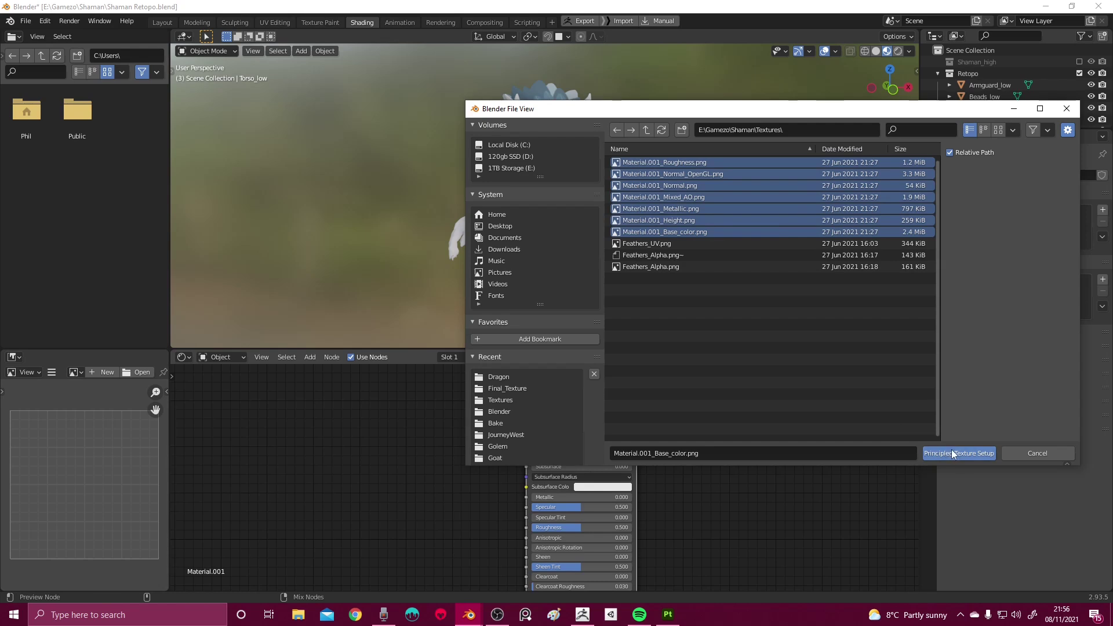
# Examine the generated Material.001 node tree, following the texture and mapping nodes to the Principled BSDF and Material Output
pyautogui.scroll(-4, 484, 422)
pyautogui.moveTo(485, 422); pyautogui.dragTo(523, 389, button='middle')
pyautogui.scroll(-3, 523, 388)
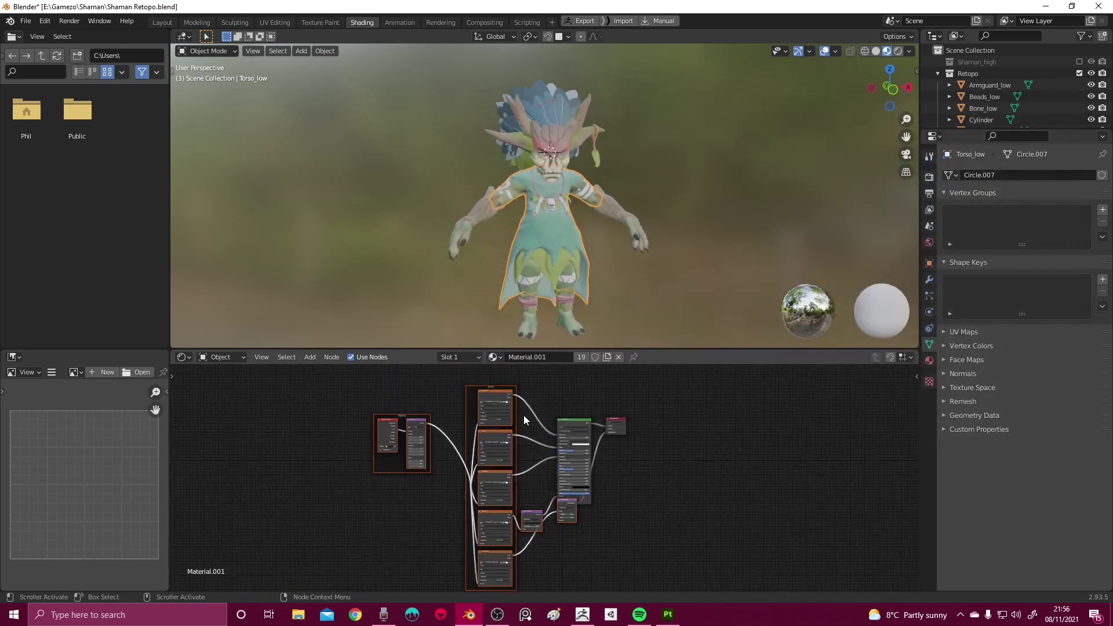
pyautogui.scroll(4, 544, 398)
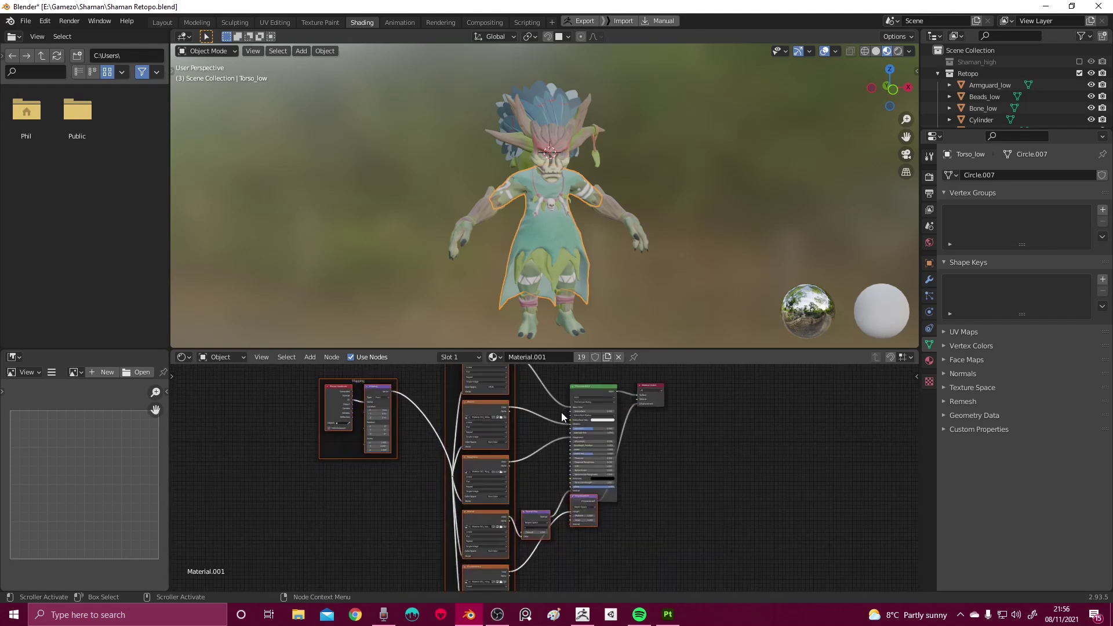
pyautogui.scroll(5, 565, 439)
pyautogui.moveTo(569, 436); pyautogui.dragTo(505, 456, button='middle')
pyautogui.scroll(-3, 543, 447)
pyautogui.scroll(4, 521, 238)
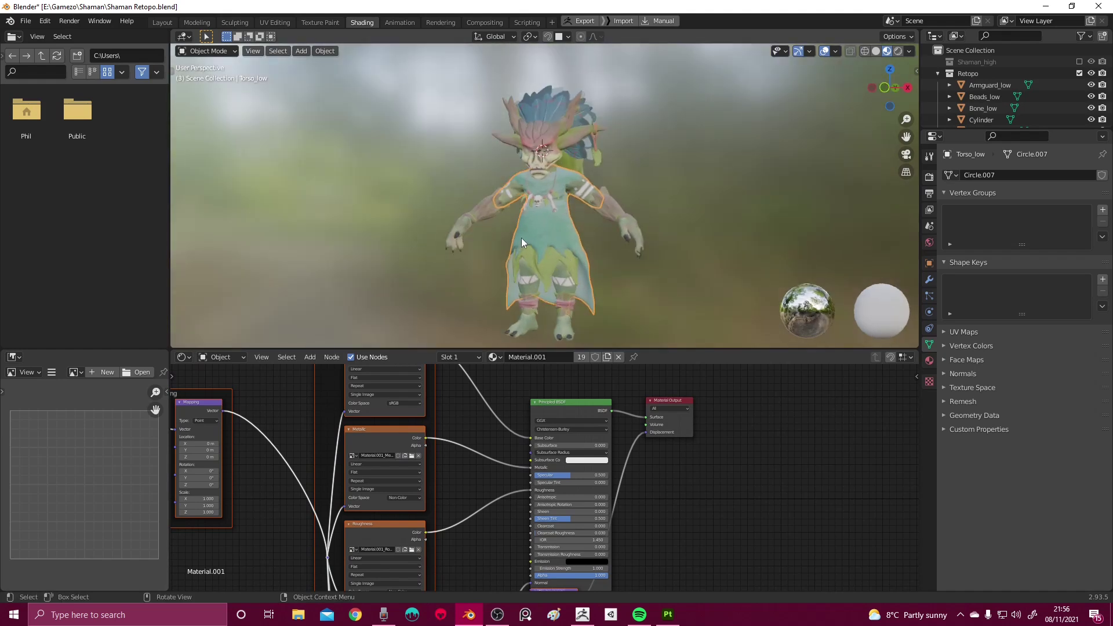
# Switch the viewport shading away and back to Material Preview, and inspect the textured shaman up close and from a distance
pyautogui.press('z')
pyautogui.click(644, 242)
pyautogui.press('z')
pyautogui.click(606, 299)
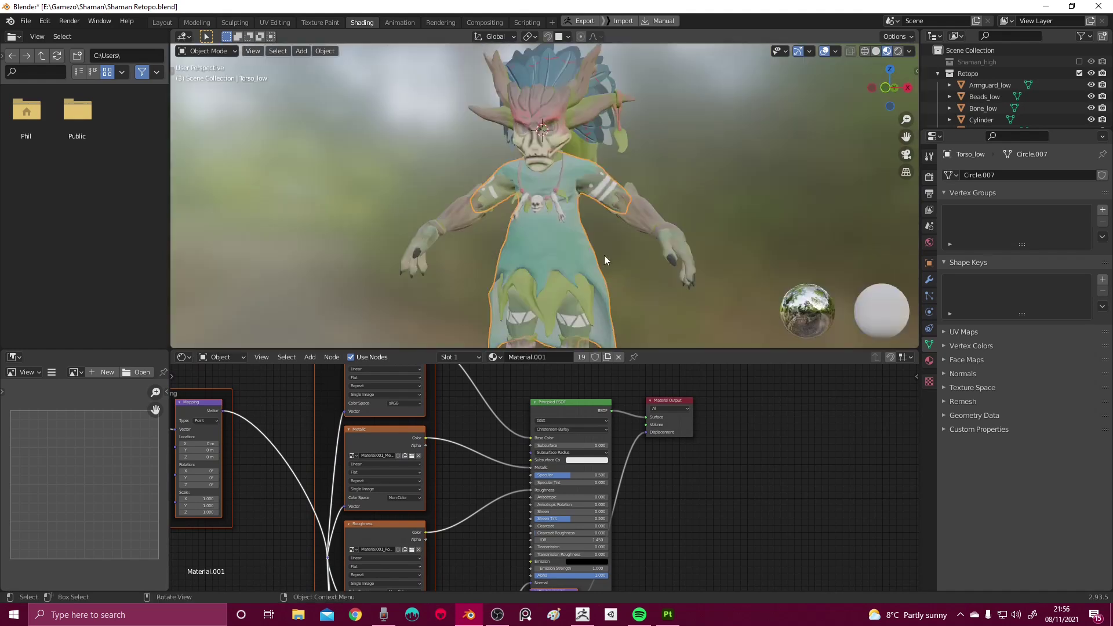
pyautogui.scroll(-3, 607, 219)
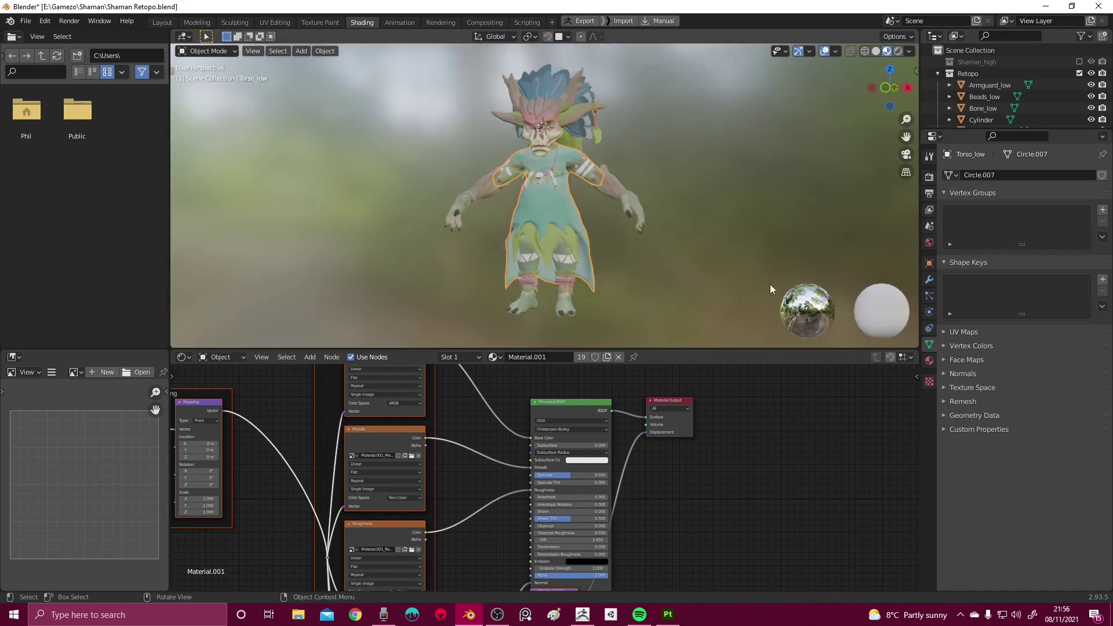
pyautogui.moveTo(555, 188)
pyautogui.keyDown('shift'); pyautogui.mouseDown(button='middle')
pyautogui.moveTo(555, 213)
pyautogui.moveTo(551, 199)
pyautogui.moveTo(538, 206)
pyautogui.moveTo(562, 193)
pyautogui.moveTo(481, 200)
pyautogui.moveTo(538, 207)
pyautogui.moveTo(497, 210)
pyautogui.moveTo(537, 208)
pyautogui.moveTo(538, 237)
pyautogui.moveTo(462, 232)
pyautogui.mouseUp(button='middle'); pyautogui.keyUp('shift')
# Deselect all objects, return to the Layout workspace and display the shaman in Solid shading
pyautogui.press('a')
pyautogui.hotkey('alt', 'a')
pyautogui.click(162, 22)
pyautogui.press('z')
pyautogui.click(572, 179)
pyautogui.scroll(1, 462, 231)
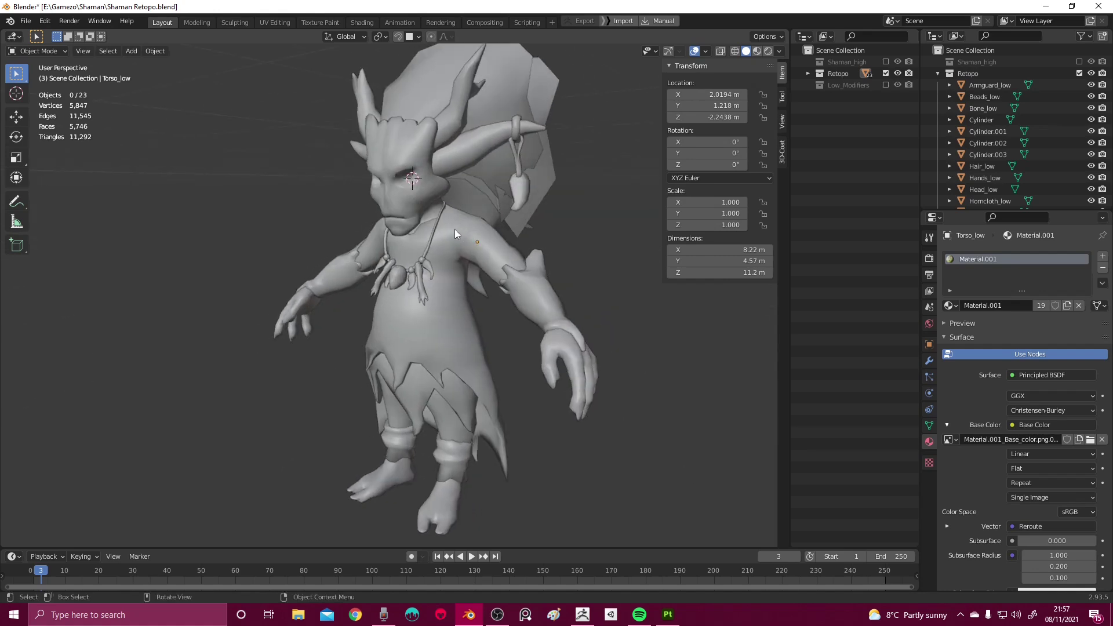
pyautogui.moveTo(455, 232); pyautogui.dragTo(582, 147, button='middle')
pyautogui.scroll(3, 412, 249)
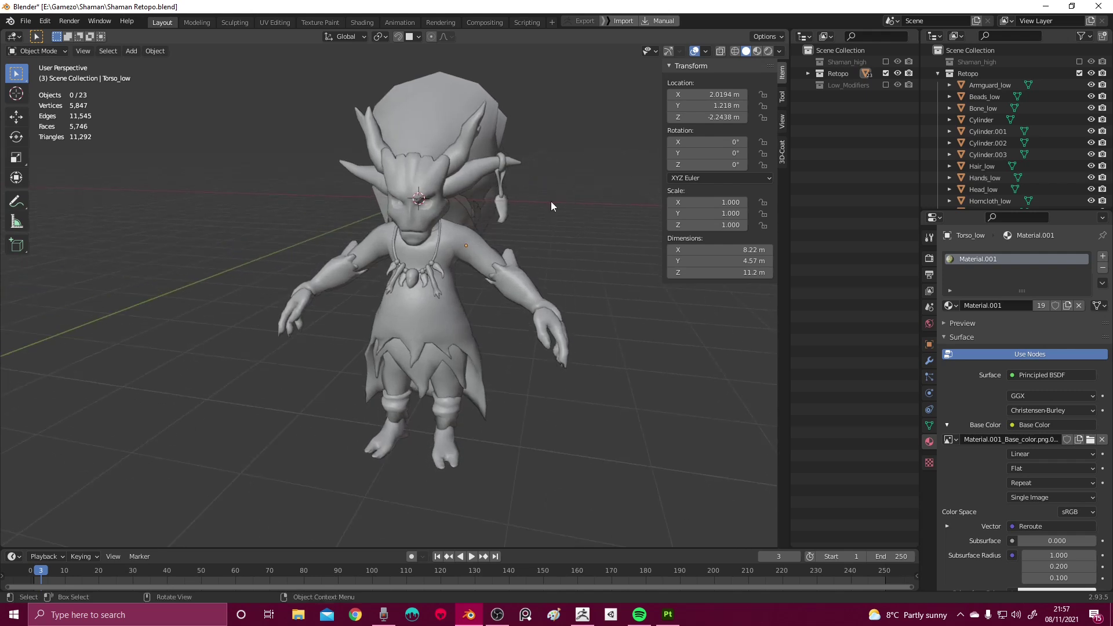
pyautogui.moveTo(550, 201)
pyautogui.mouseDown(button='middle')
pyautogui.moveTo(399, 199)
pyautogui.moveTo(530, 202)
pyautogui.mouseUp(button='middle')
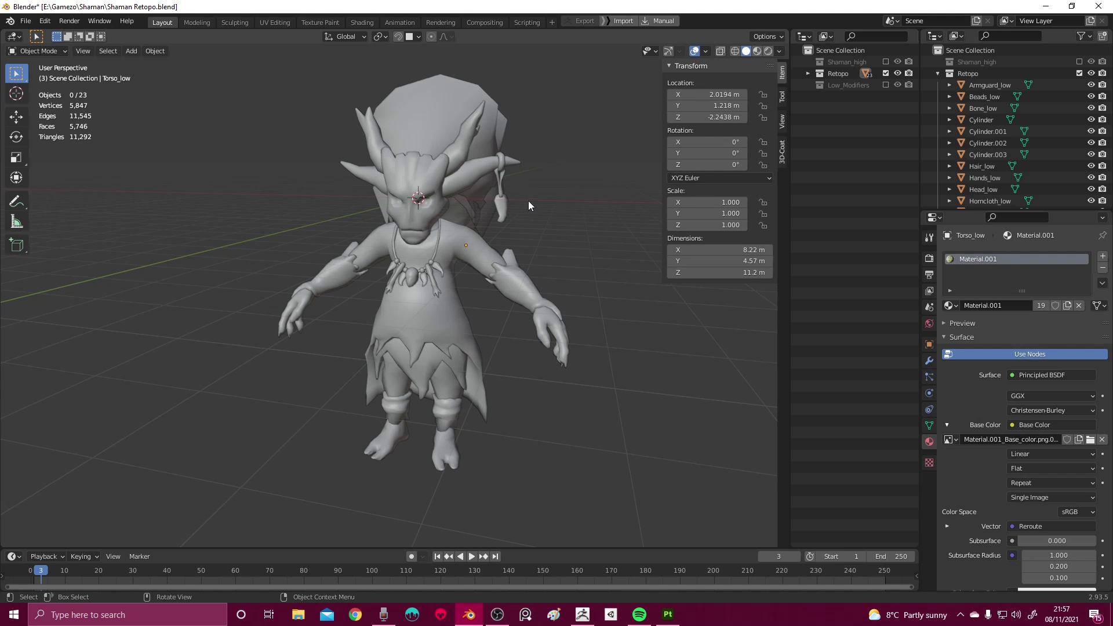
pyautogui.moveTo(528, 202)
pyautogui.mouseDown(button='middle')
pyautogui.moveTo(495, 203)
pyautogui.moveTo(533, 204)
pyautogui.mouseUp(button='middle')
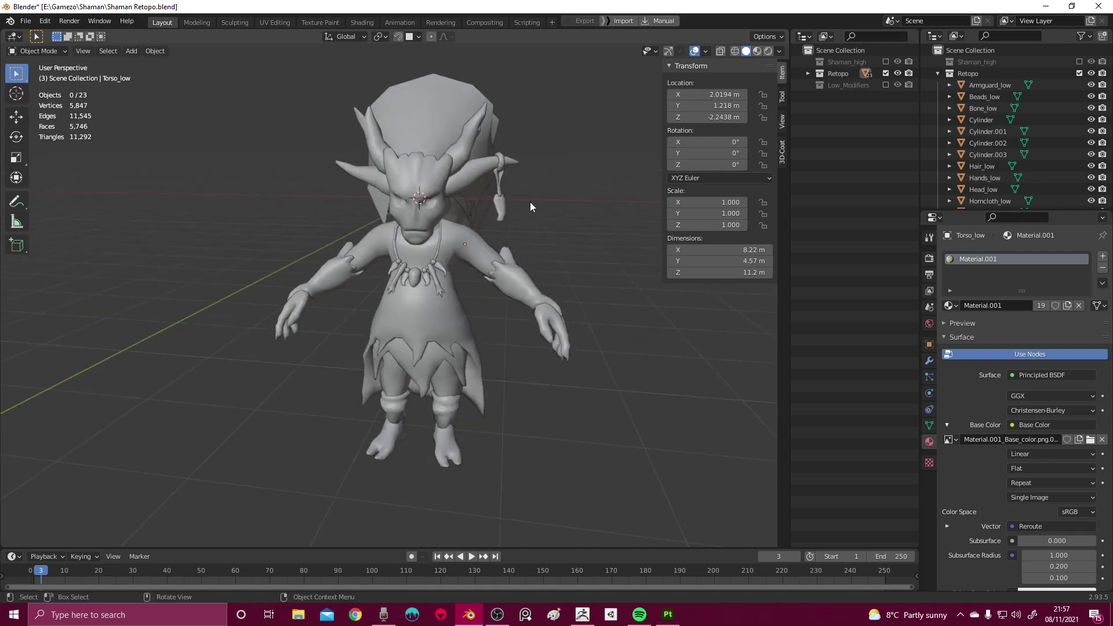
pyautogui.moveTo(527, 202); pyautogui.dragTo(415, 166, button='middle')
pyautogui.moveTo(470, 264); pyautogui.dragTo(299, 224, button='middle')
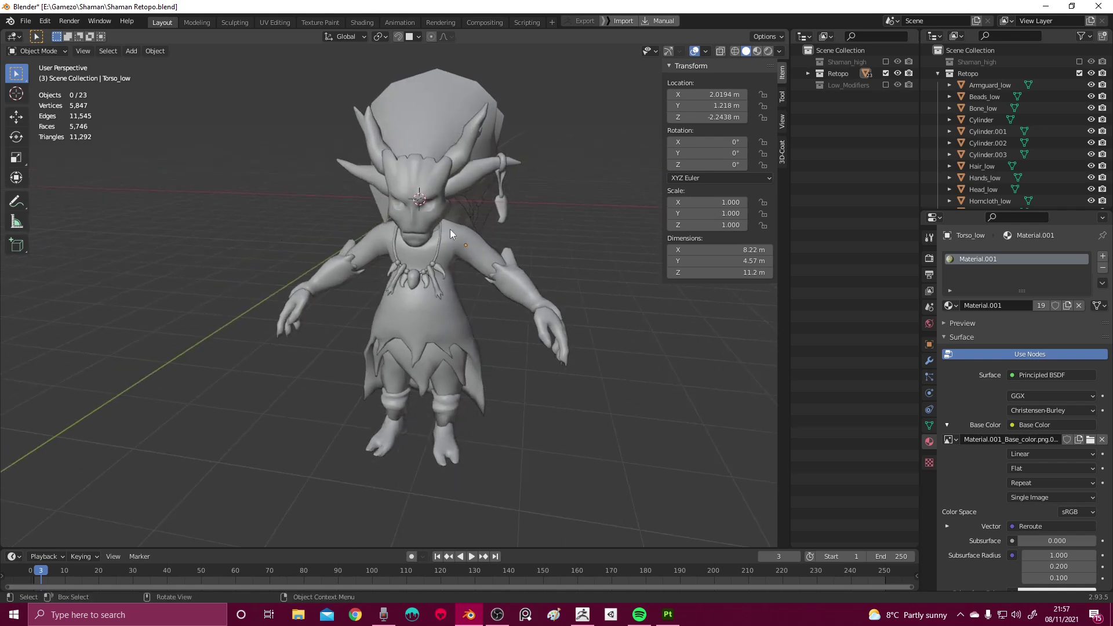
pyautogui.moveTo(403, 226); pyautogui.dragTo(461, 252, button='middle')
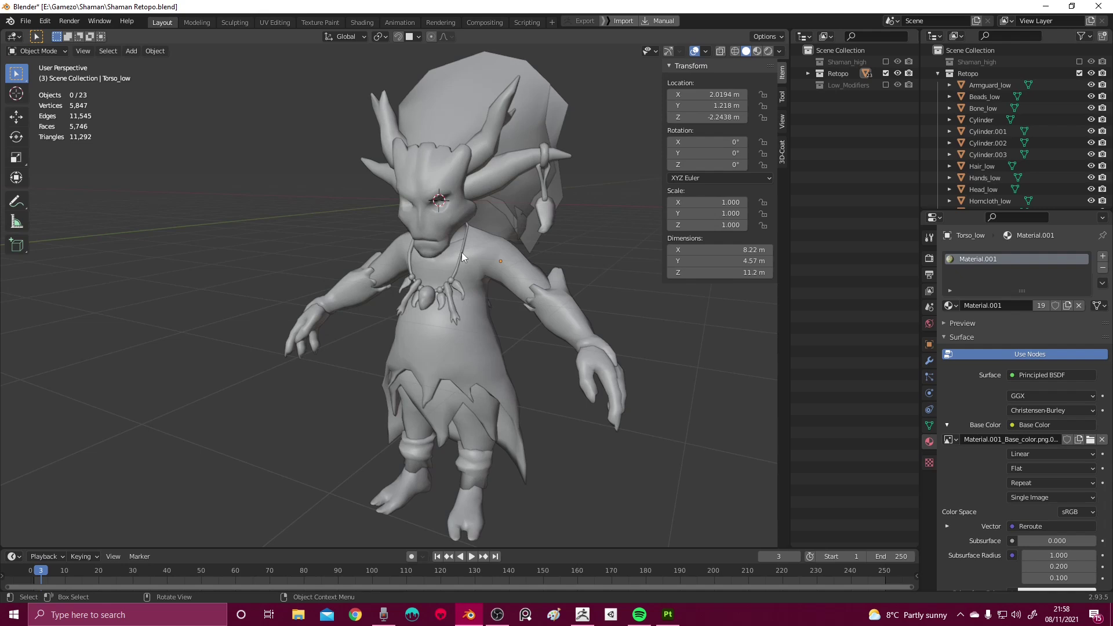
pyautogui.moveTo(462, 252); pyautogui.dragTo(422, 255, button='middle')
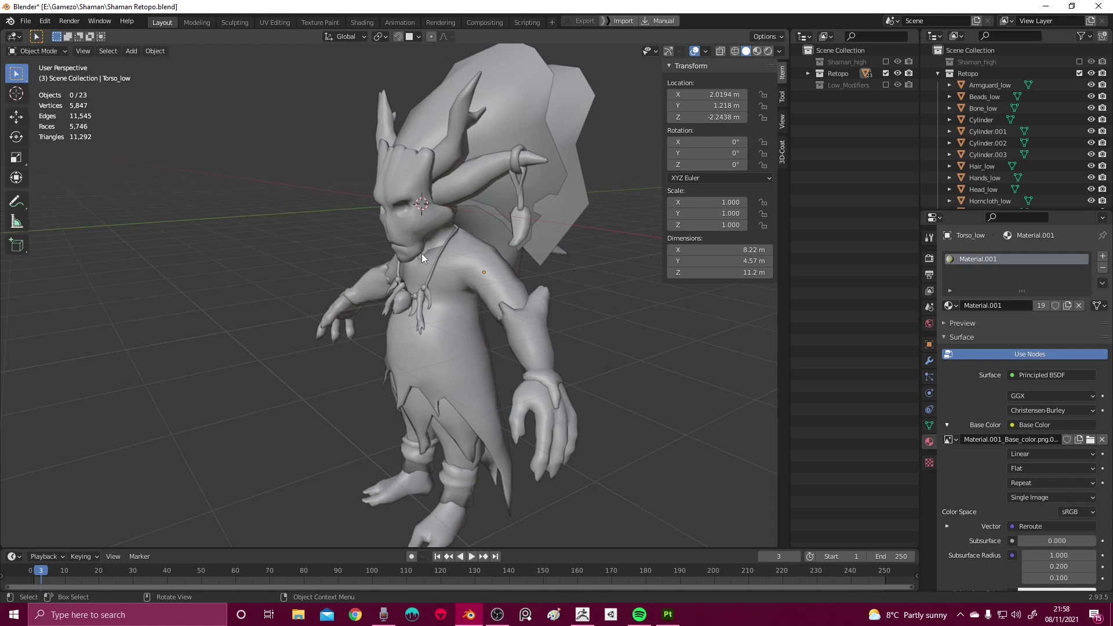
pyautogui.moveTo(422, 253); pyautogui.dragTo(464, 252, button='middle')
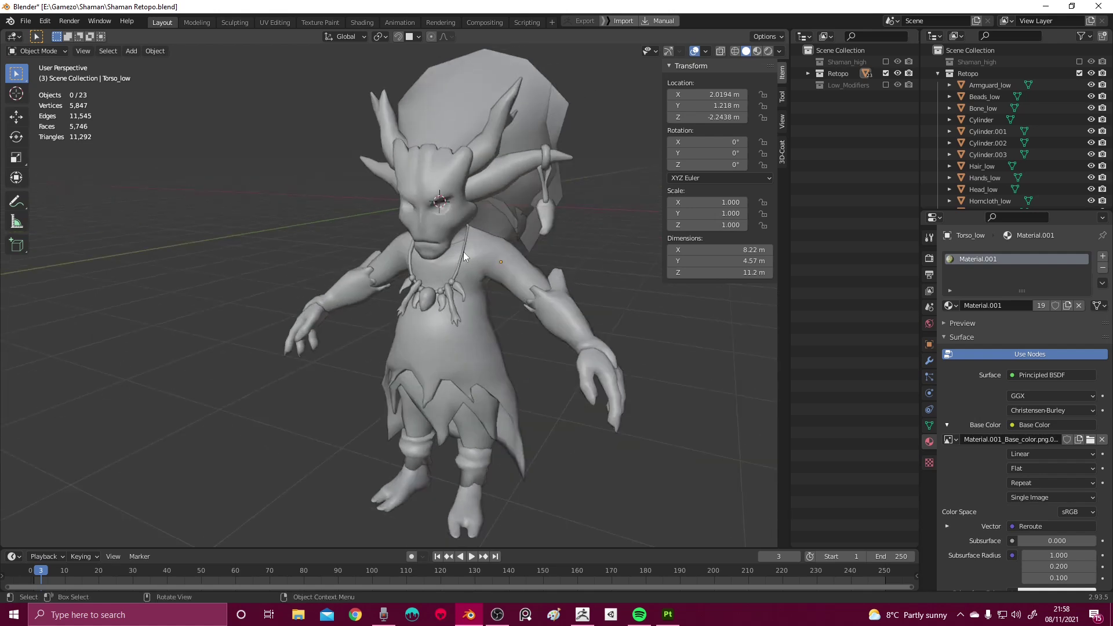